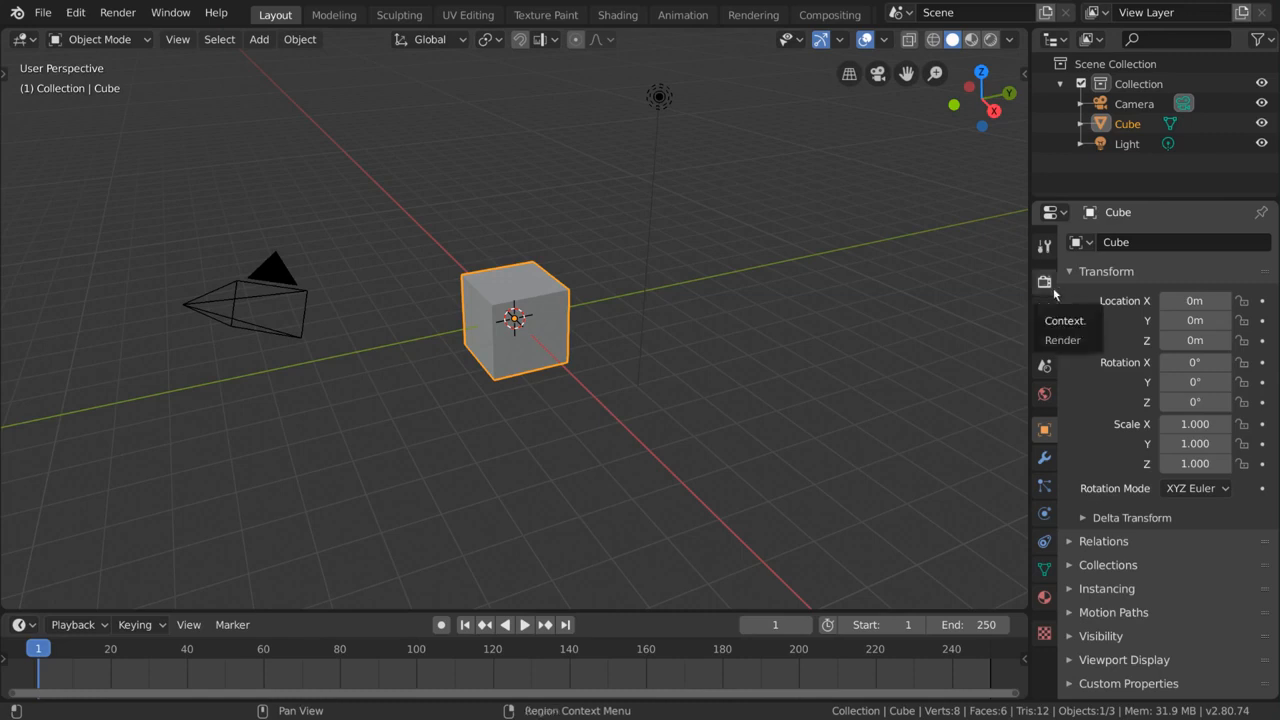
# Show the scene's render settings and choose Eevee as the render engine.
pyautogui.click(1045, 283)
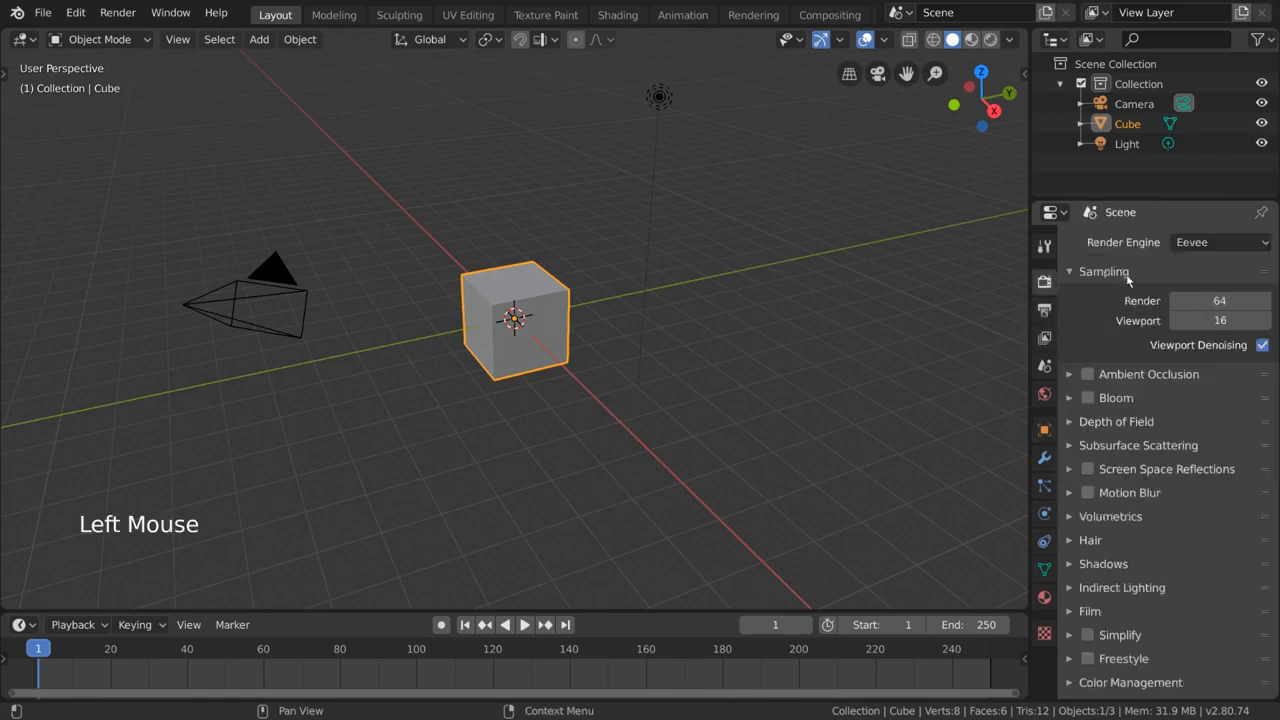
pyautogui.click(1212, 244)
pyautogui.click(1218, 267)
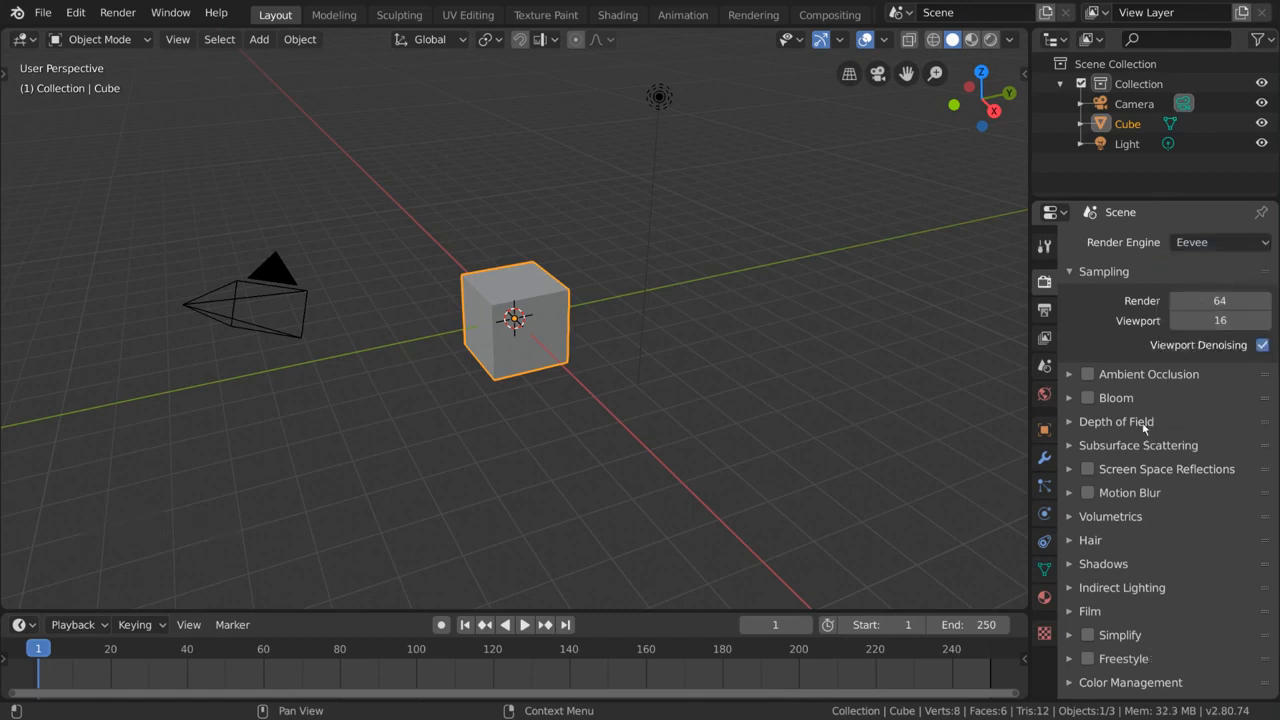
# Look through the Eevee effect sections, including Ambient Occlusion, Bloom, Depth of Field, Screen Space Reflections and Motion Blur.
pyautogui.click(1146, 376)
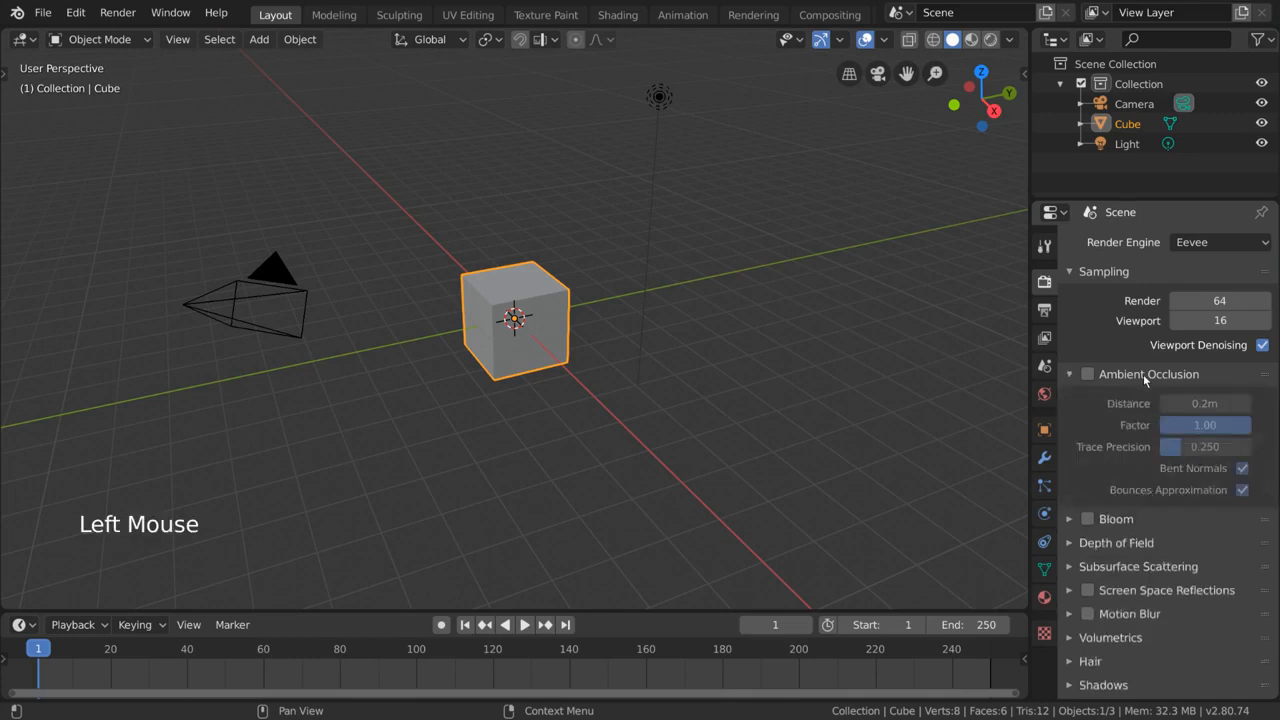
pyautogui.click(1146, 376)
pyautogui.click(1120, 398)
pyautogui.click(1120, 398)
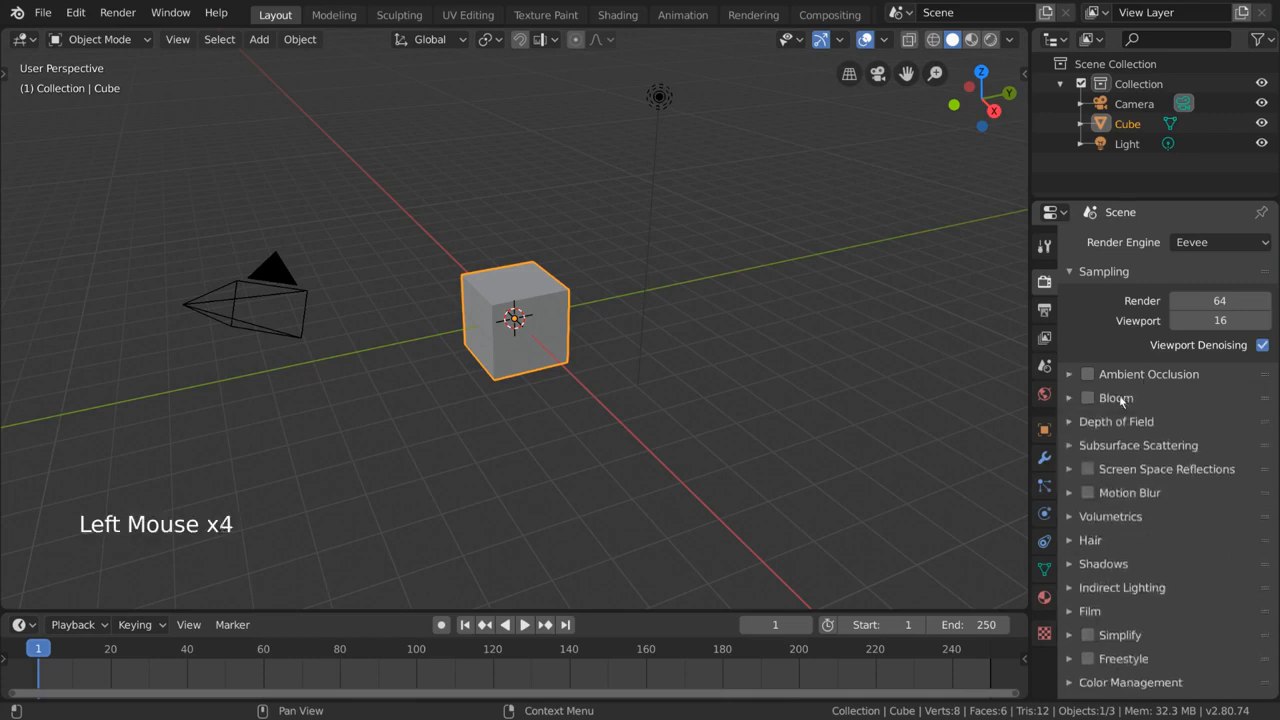
pyautogui.click(1125, 421)
pyautogui.click(1125, 421)
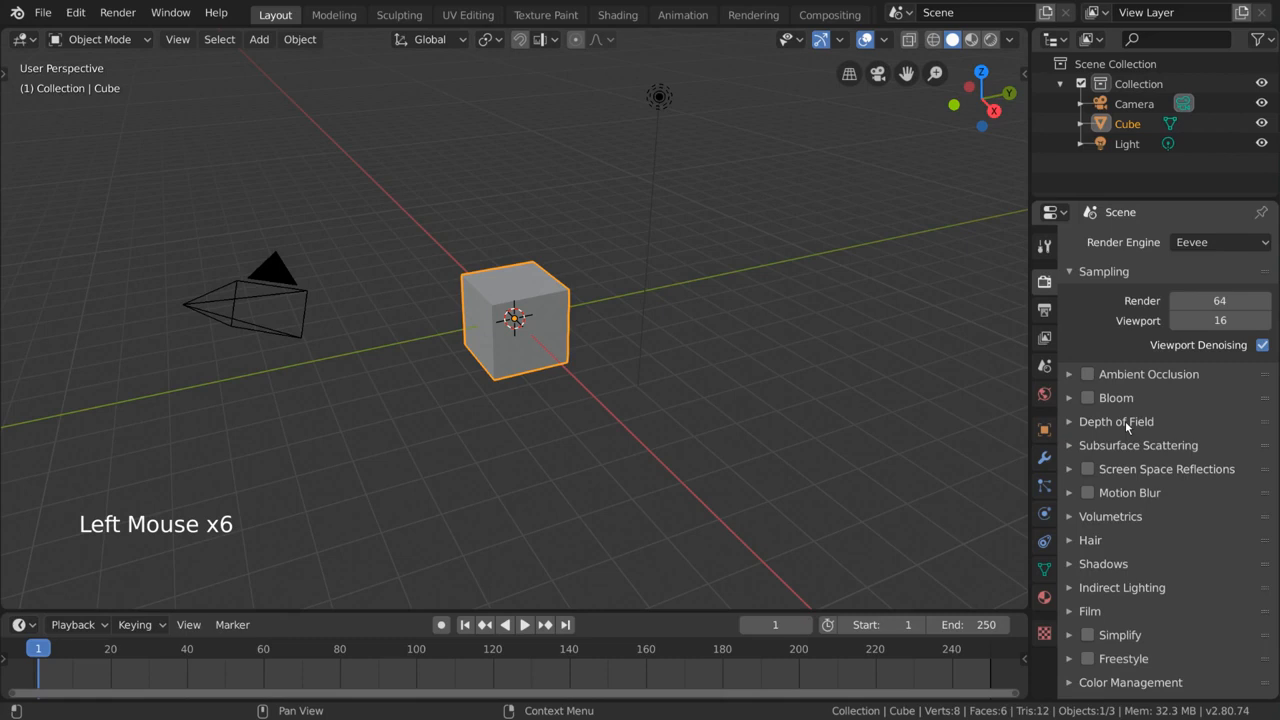
pyautogui.click(1129, 473)
pyautogui.click(1129, 473)
pyautogui.click(1129, 492)
pyautogui.click(1129, 492)
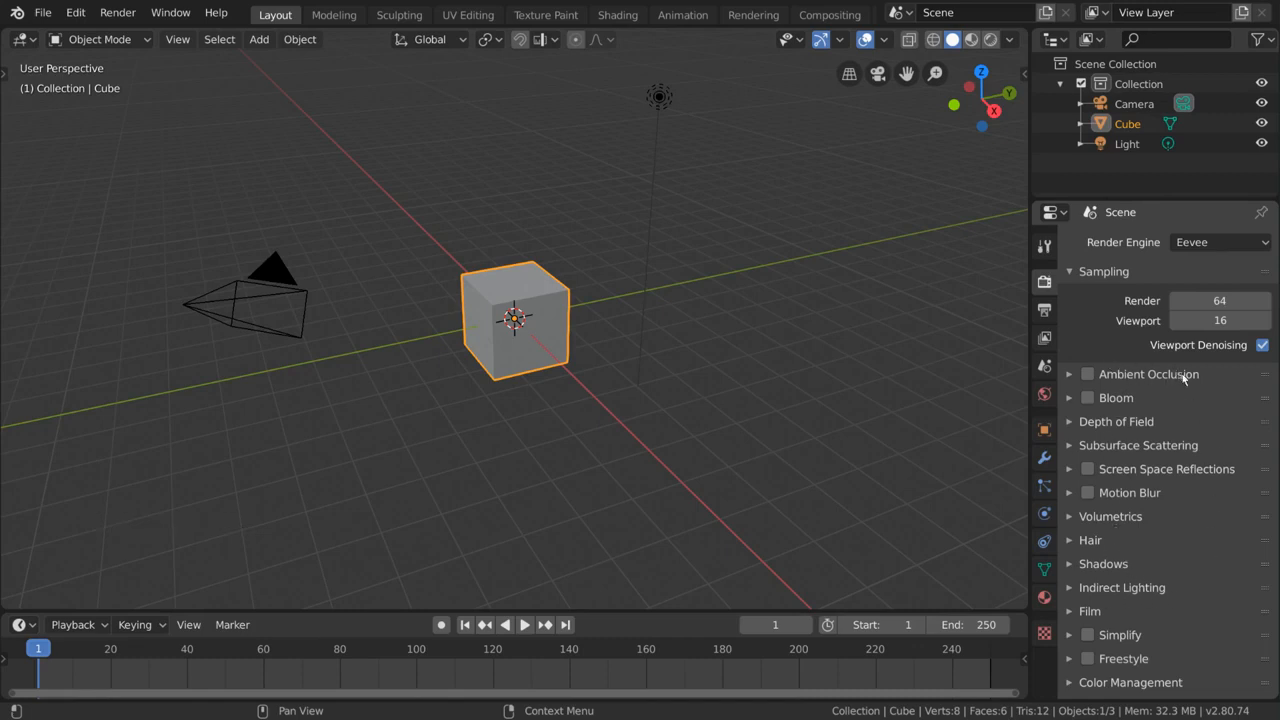
# Enable Ambient Occlusion with its settings expanded and switch the viewport to rendered shading.
pyautogui.click(1088, 374)
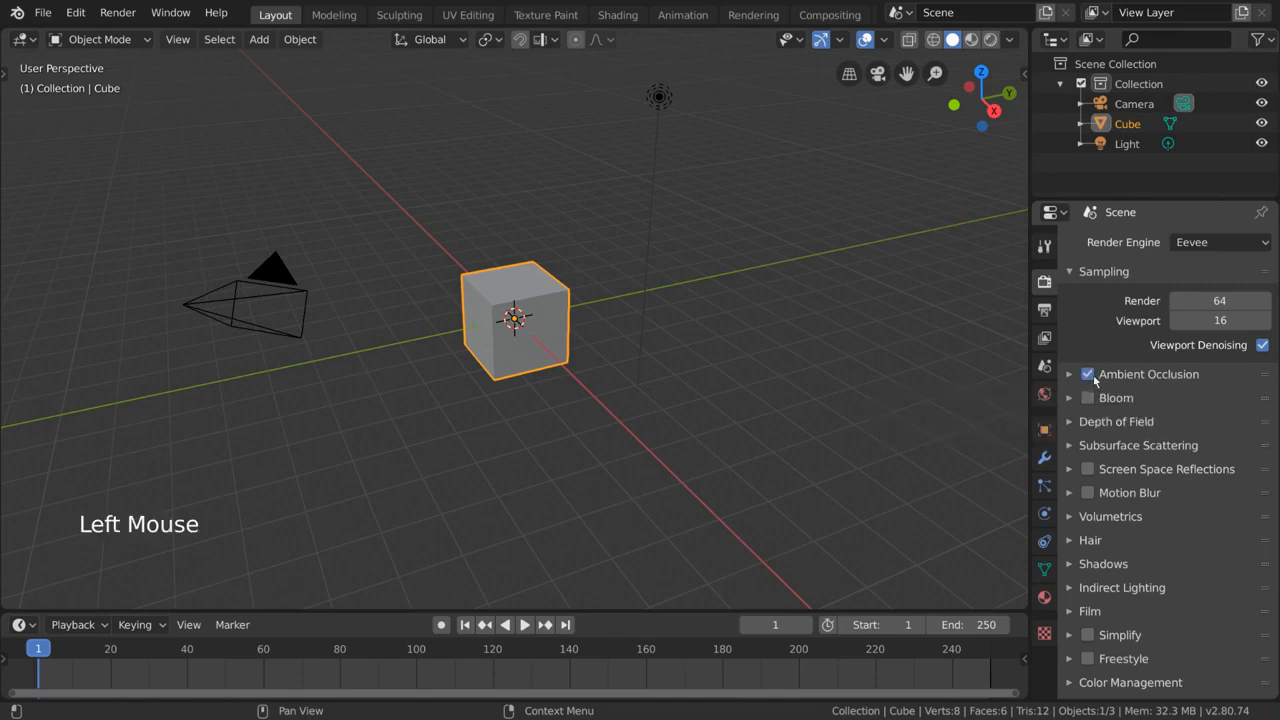
pyautogui.click(1071, 376)
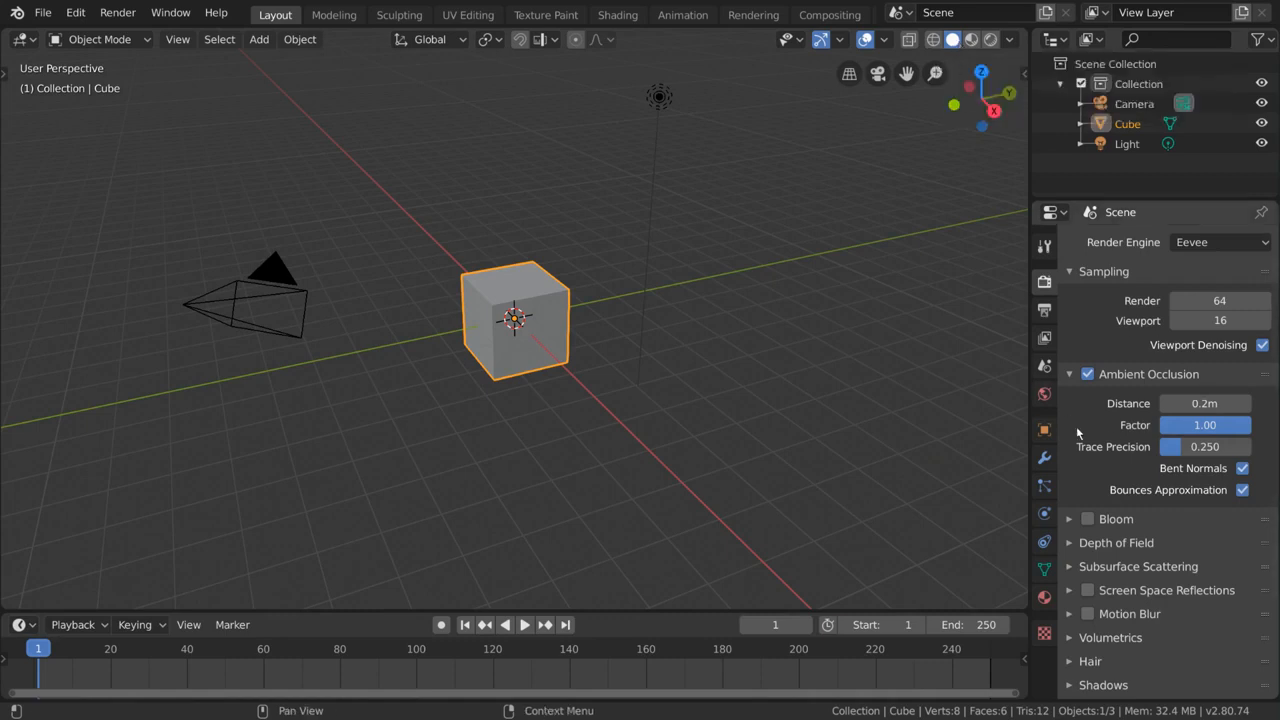
pyautogui.click(992, 43)
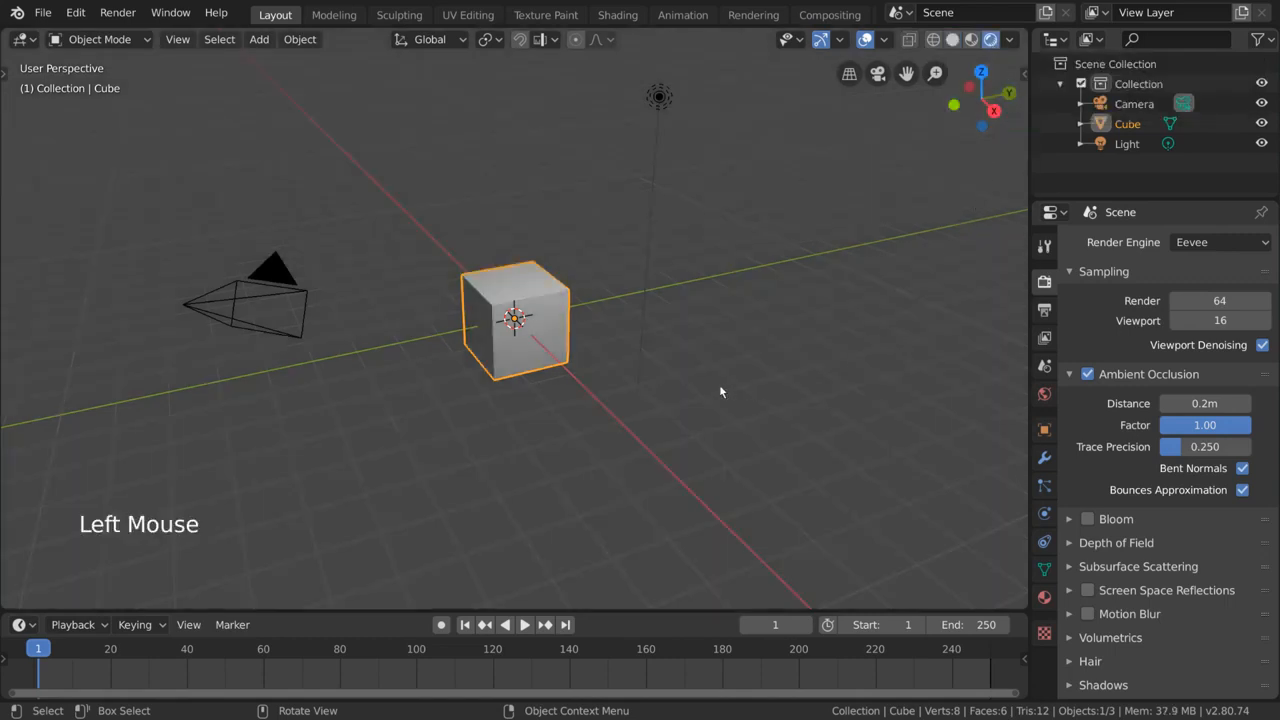
pyautogui.press('z')
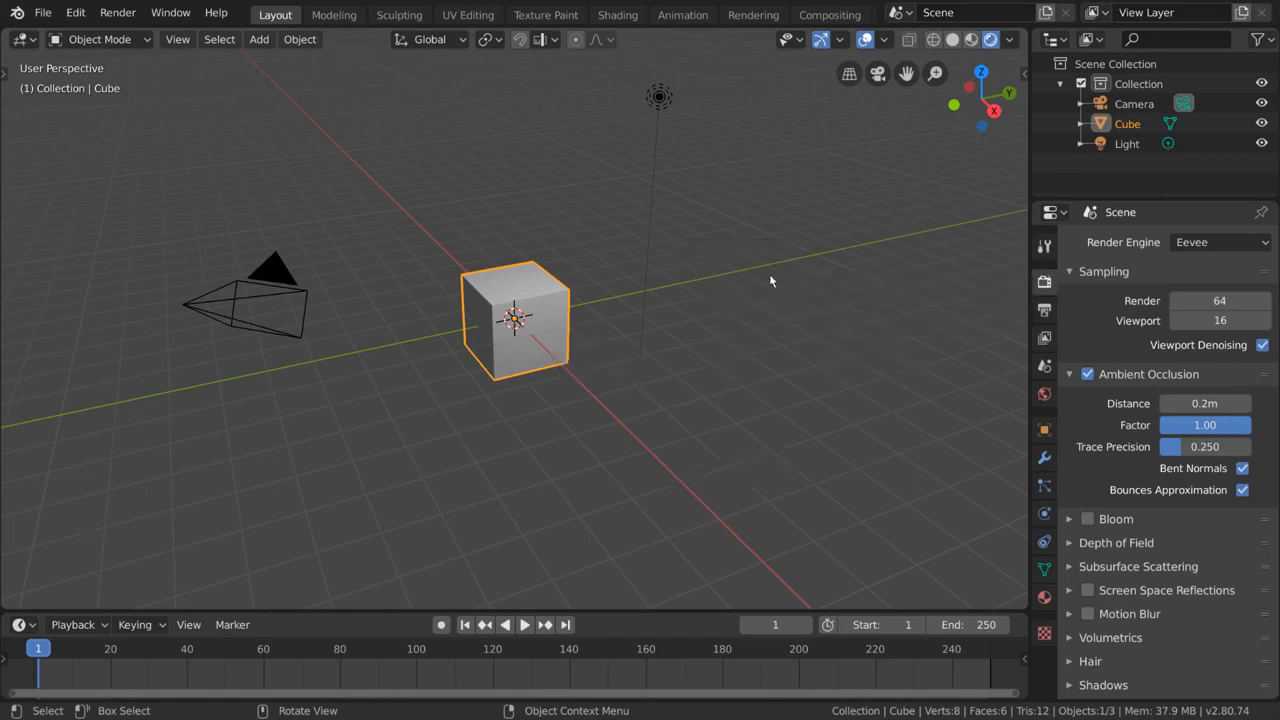
pyautogui.click(1089, 375)
pyautogui.click(1090, 375)
# Add a plane mesh and scale it up in Edit Mode to form a floor extending around the cube.
pyautogui.hotkey('shift', 'a')
pyautogui.moveTo(657, 337)
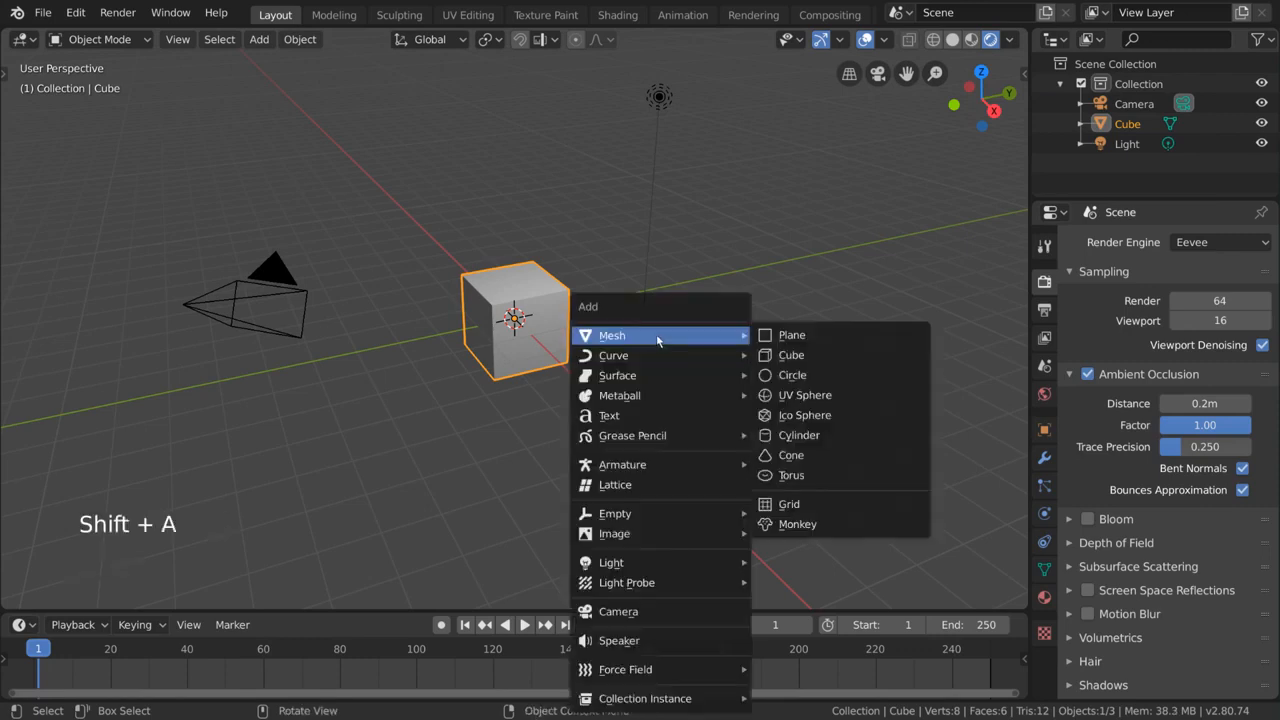
pyautogui.click(806, 336)
pyautogui.press('Tab')
pyautogui.press('s')
pyautogui.press('Return')
pyautogui.press('Tab')
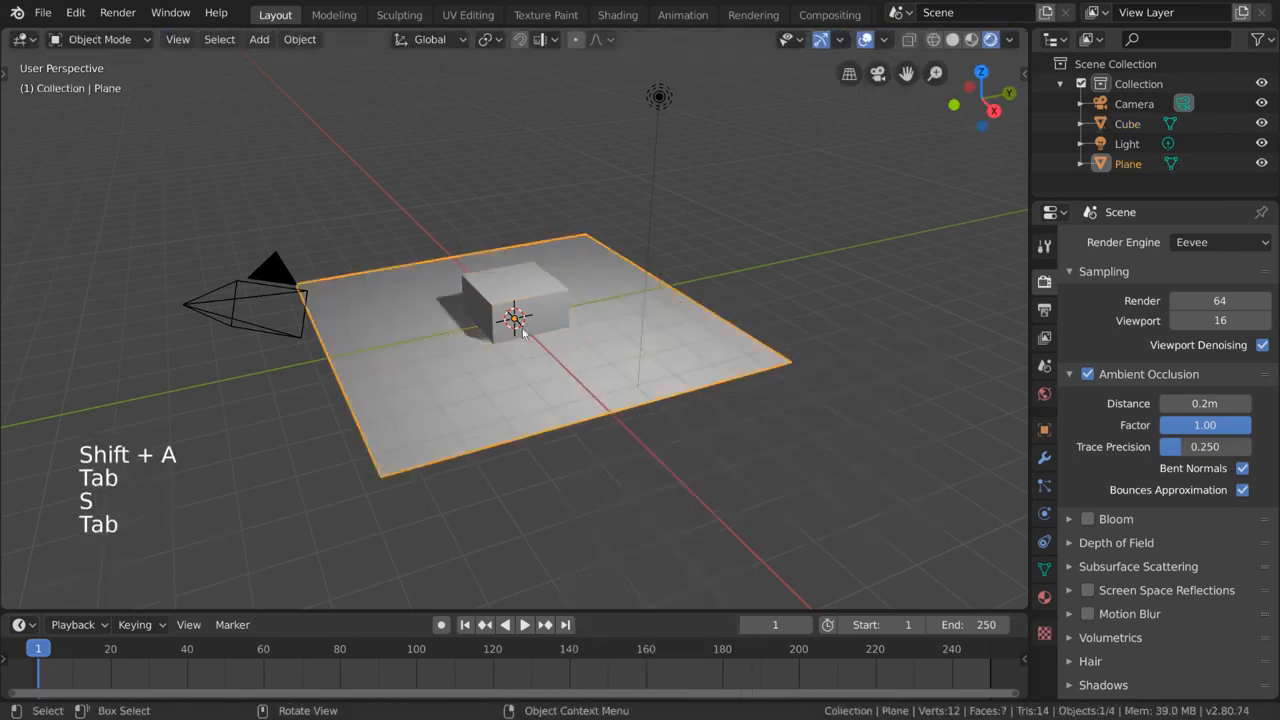
# Compare the contact shading between cube and plane with Ambient Occlusion off and on from several viewing angles.
pyautogui.scroll(2, 502, 333)
pyautogui.scroll(4, 502, 333)
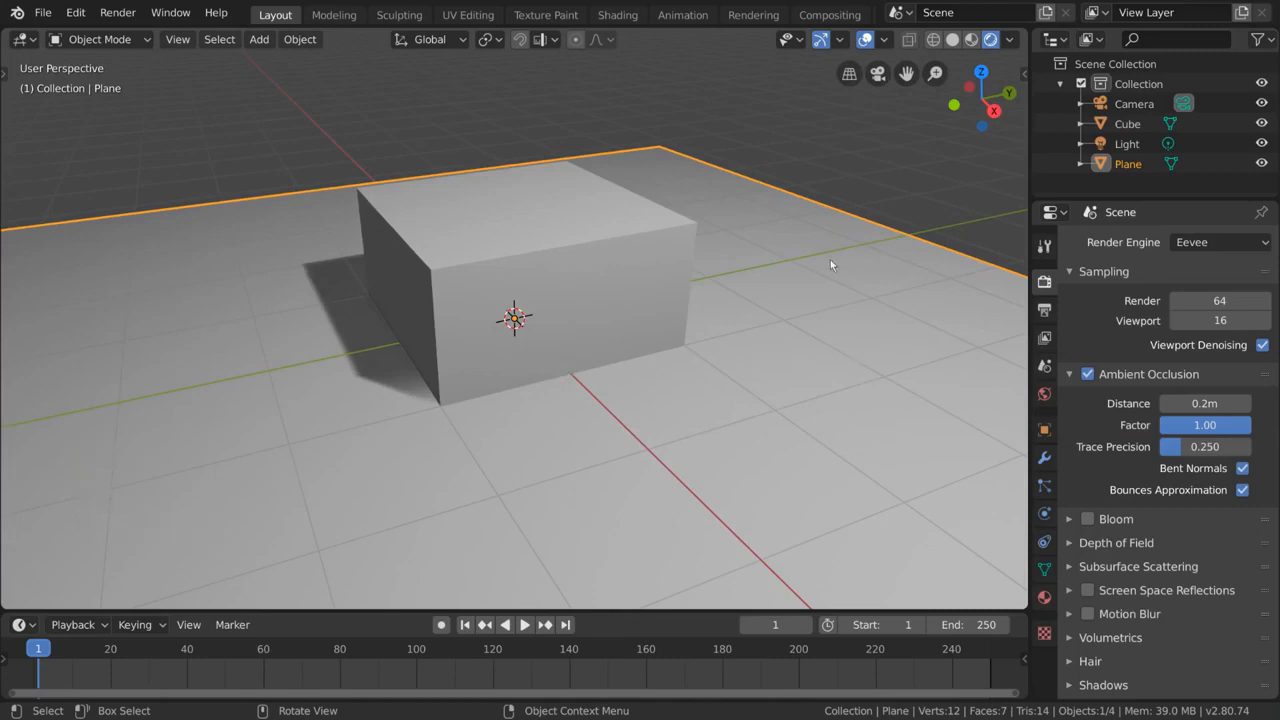
pyautogui.click(1088, 373)
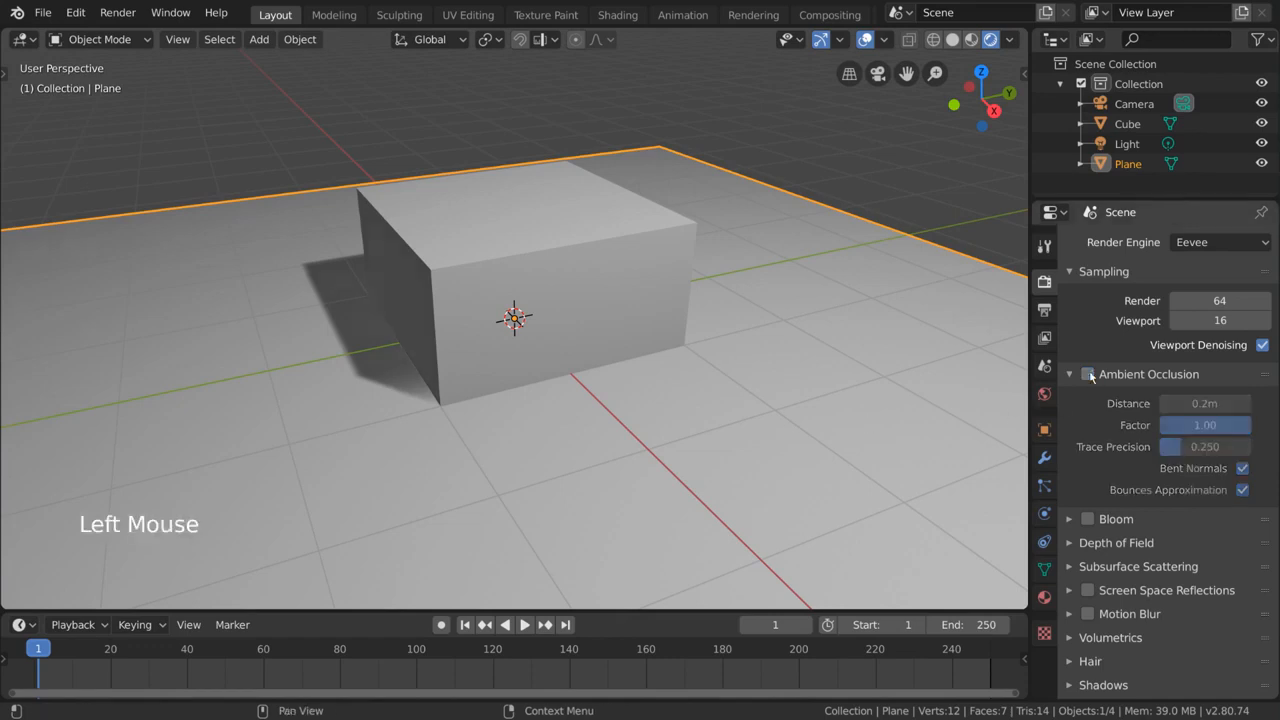
pyautogui.click(1088, 373)
pyautogui.moveTo(457, 397); pyautogui.dragTo(1005, 378, button='middle')
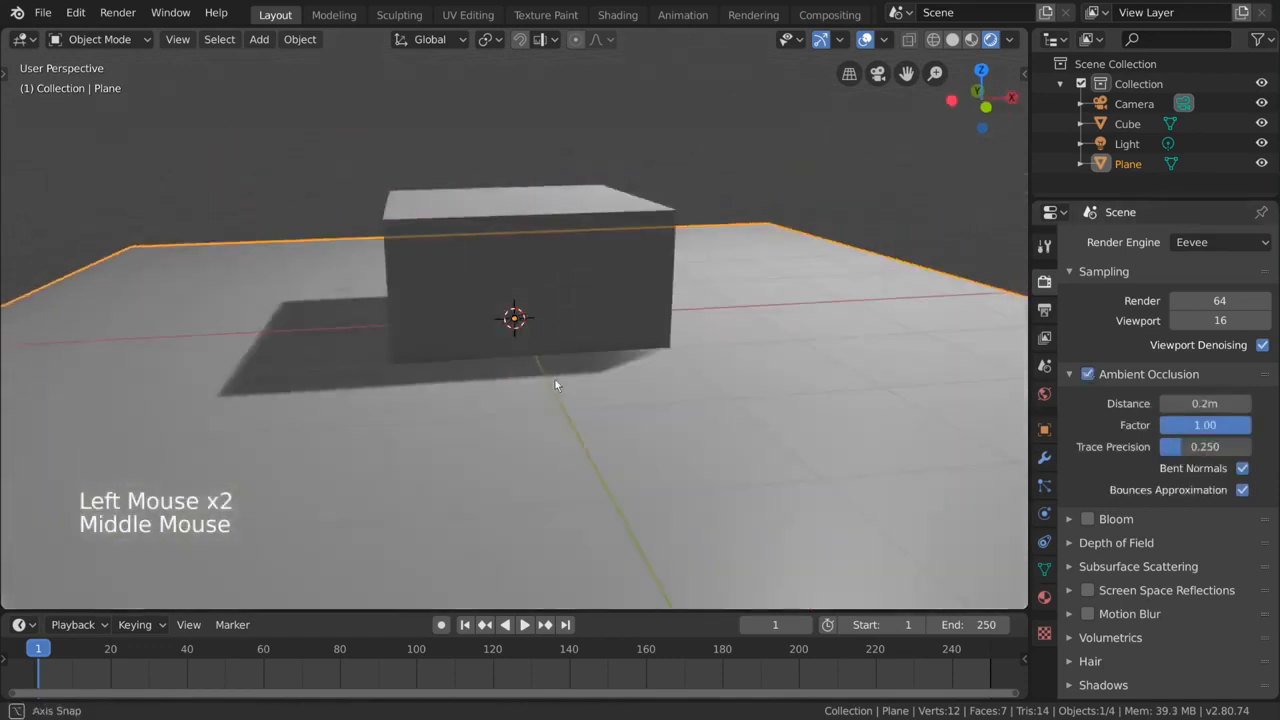
pyautogui.scroll(2, 1011, 377)
pyautogui.click(1088, 373)
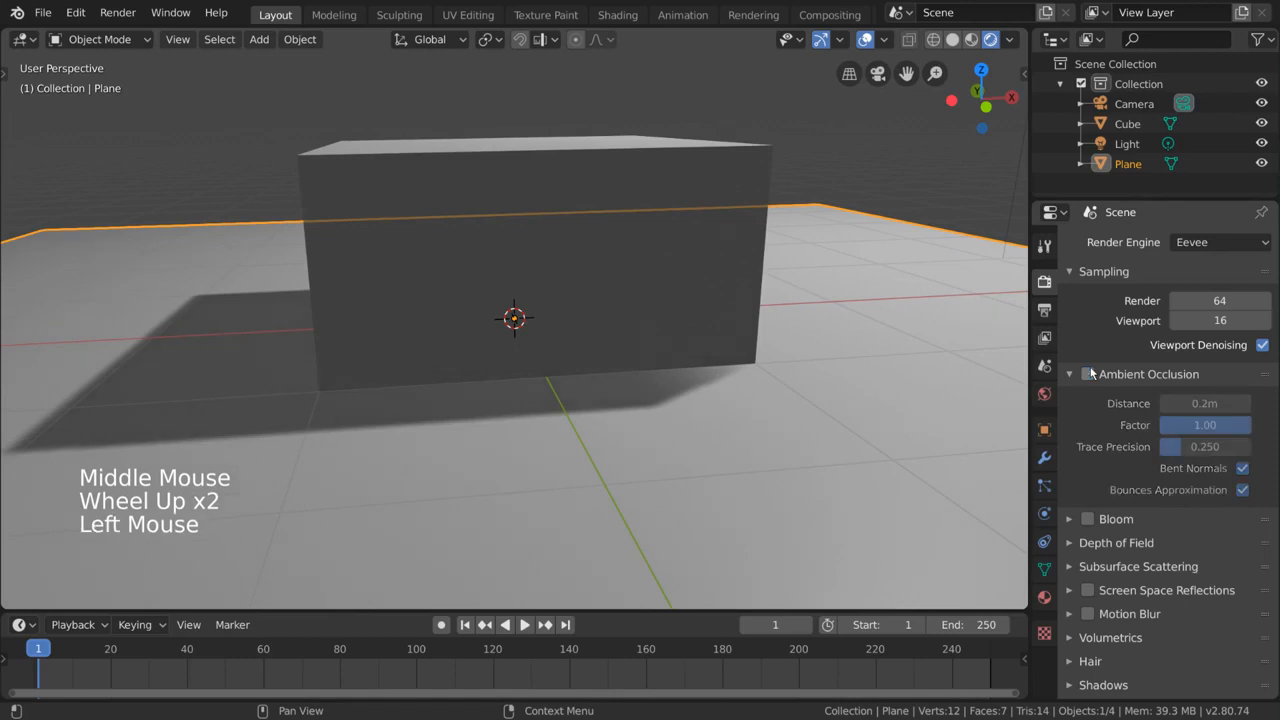
pyautogui.click(1088, 373)
pyautogui.moveTo(609, 369); pyautogui.dragTo(523, 388, button='middle')
pyautogui.scroll(-2, 648, 378)
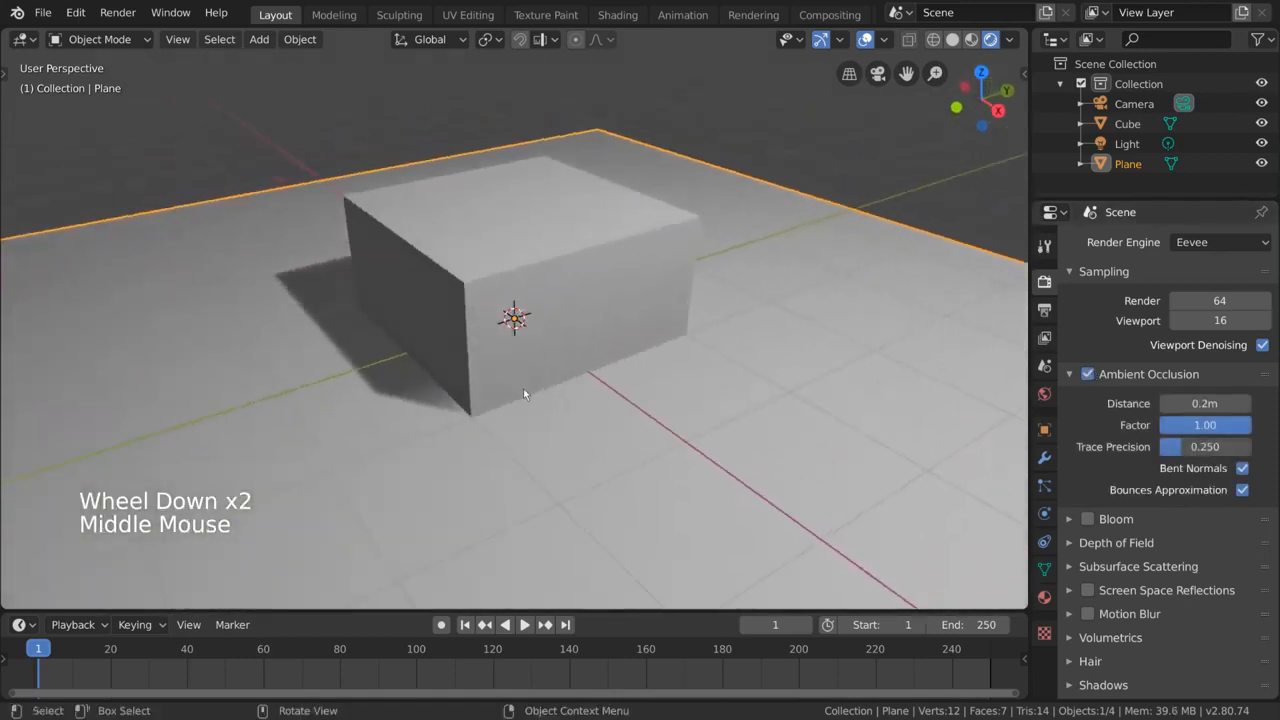
pyautogui.scroll(-1, 455, 351)
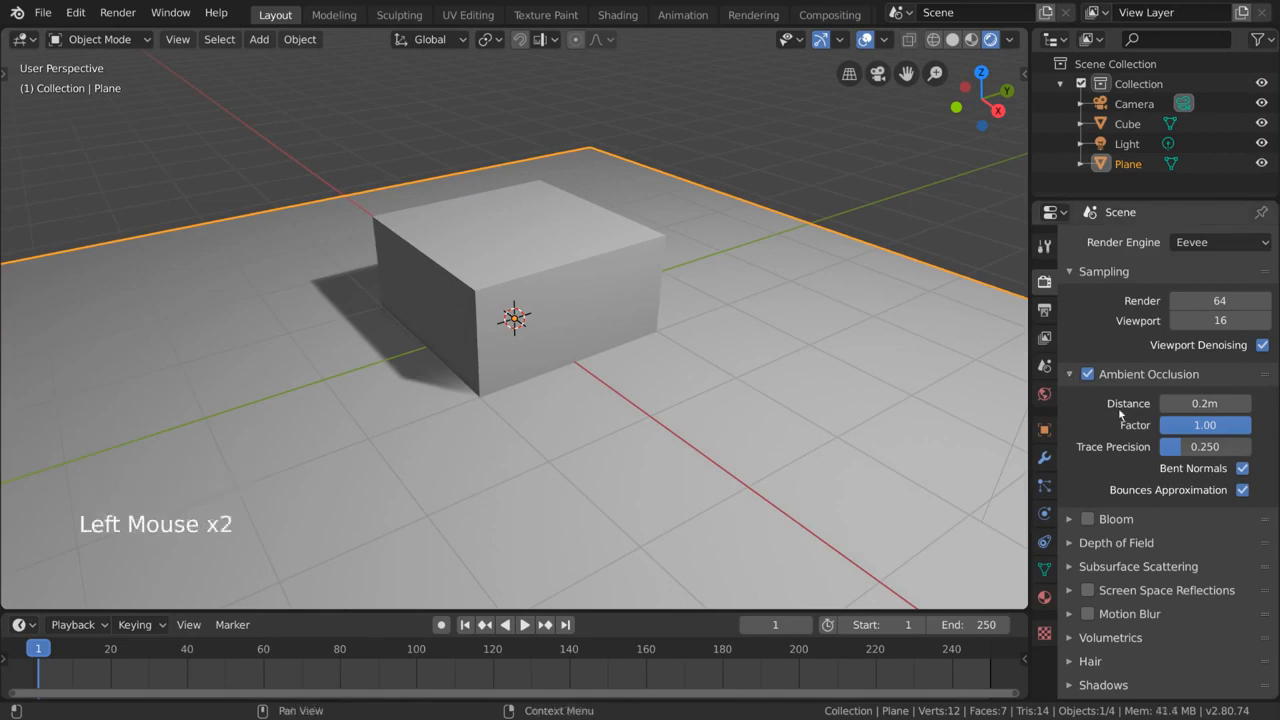
# Try an Ambient Occlusion distance of 0.84 m and reduce it to 0.34 m.
pyautogui.moveTo(1213, 405)
pyautogui.mouseDown()
pyautogui.moveTo(1185, 405)
pyautogui.moveTo(1260, 405)
pyautogui.moveTo(1198, 403)
pyautogui.mouseUp()
pyautogui.scroll(3, 394, 314)
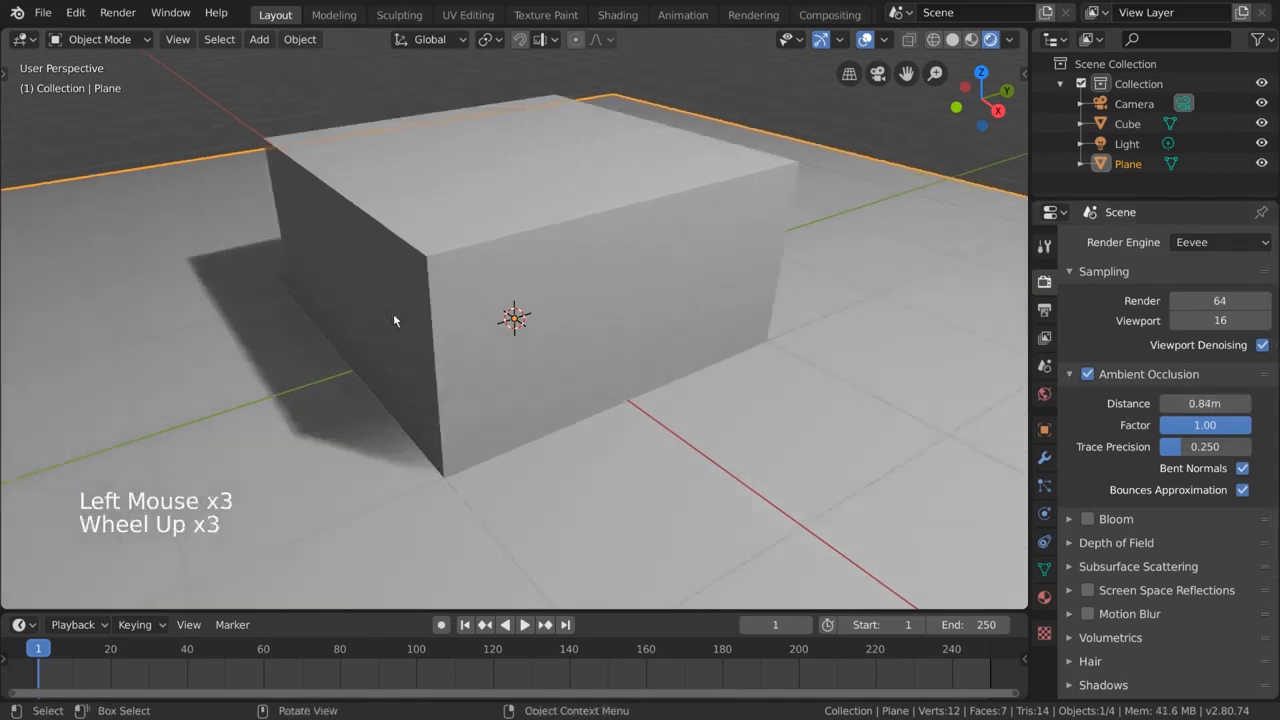
pyautogui.keyDown('shift'); pyautogui.moveTo(394, 314); pyautogui.dragTo(600, 326, button='middle'); pyautogui.keyUp('shift')
pyautogui.moveTo(1205, 403); pyautogui.dragTo(1168, 403)
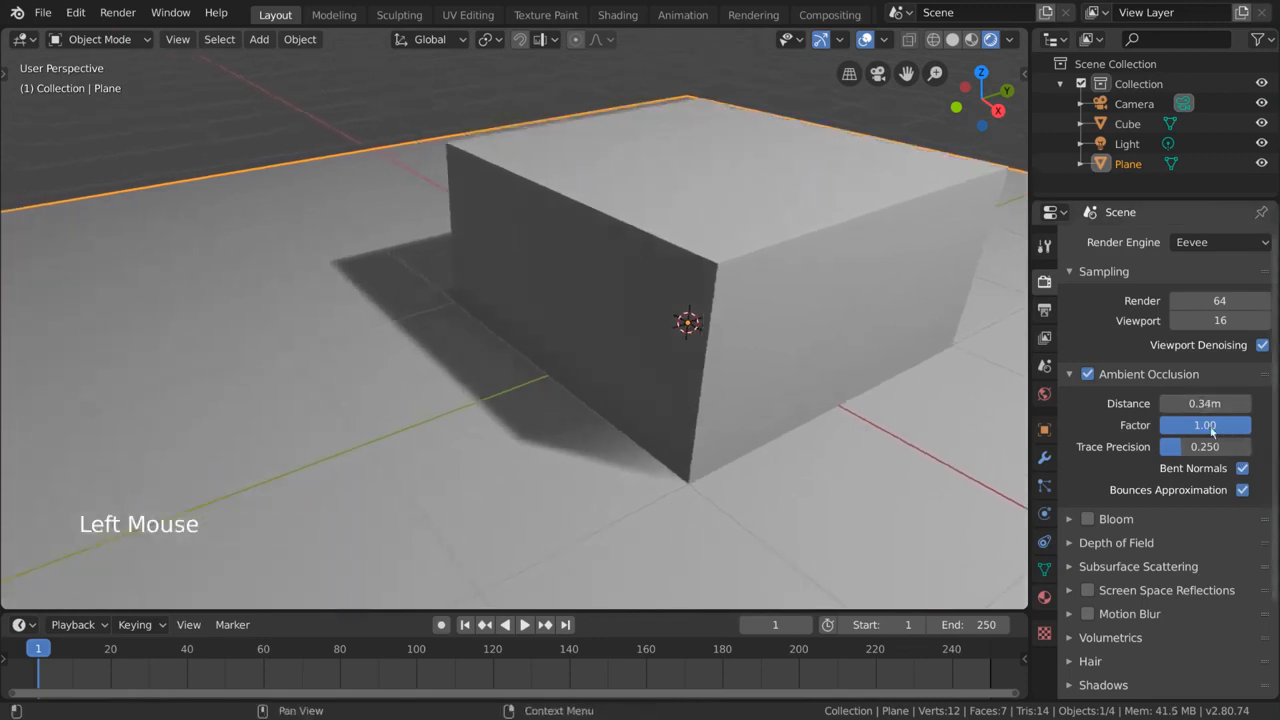
# Set the Ambient Occlusion factor to 10 and its distance to 0.54 m.
pyautogui.click(1202, 424)
pyautogui.click(1202, 424)
pyautogui.write('10')
pyautogui.press('Return')
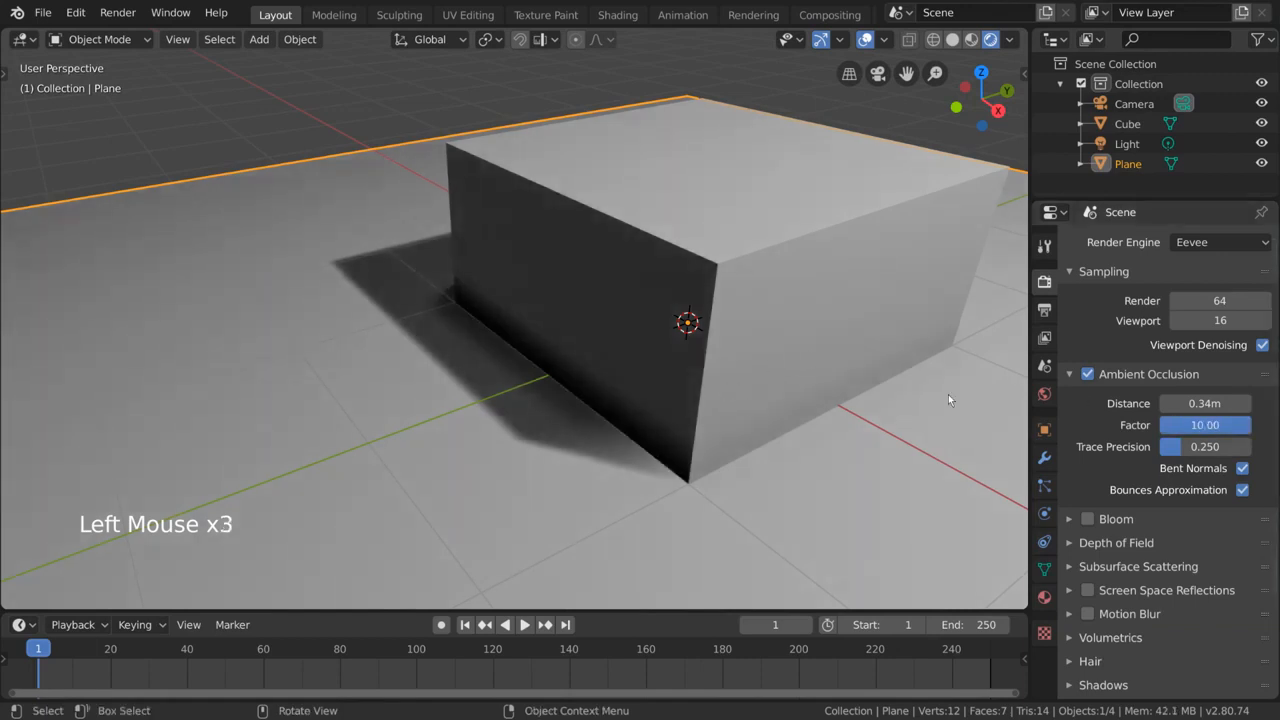
pyautogui.click(1205, 403)
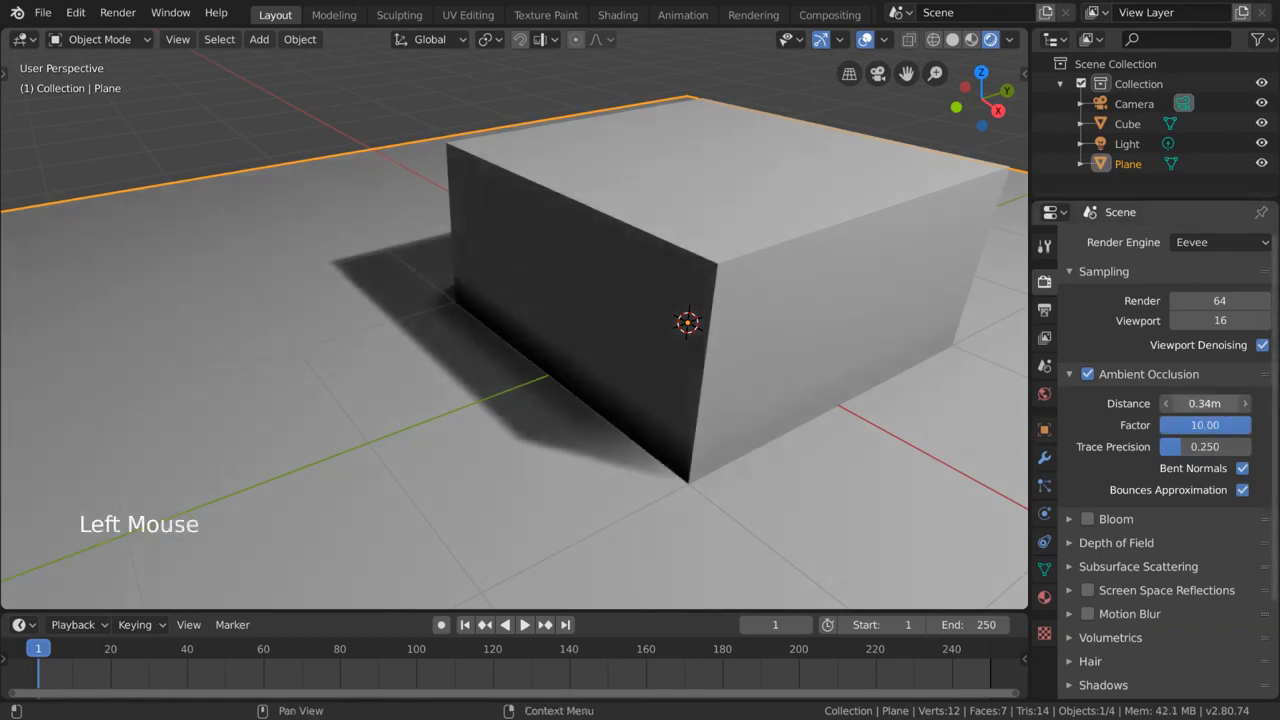
pyautogui.moveTo(1205, 403)
pyautogui.mouseDown()
pyautogui.moveTo(1230, 404)
pyautogui.moveTo(1222, 449)
pyautogui.mouseUp()
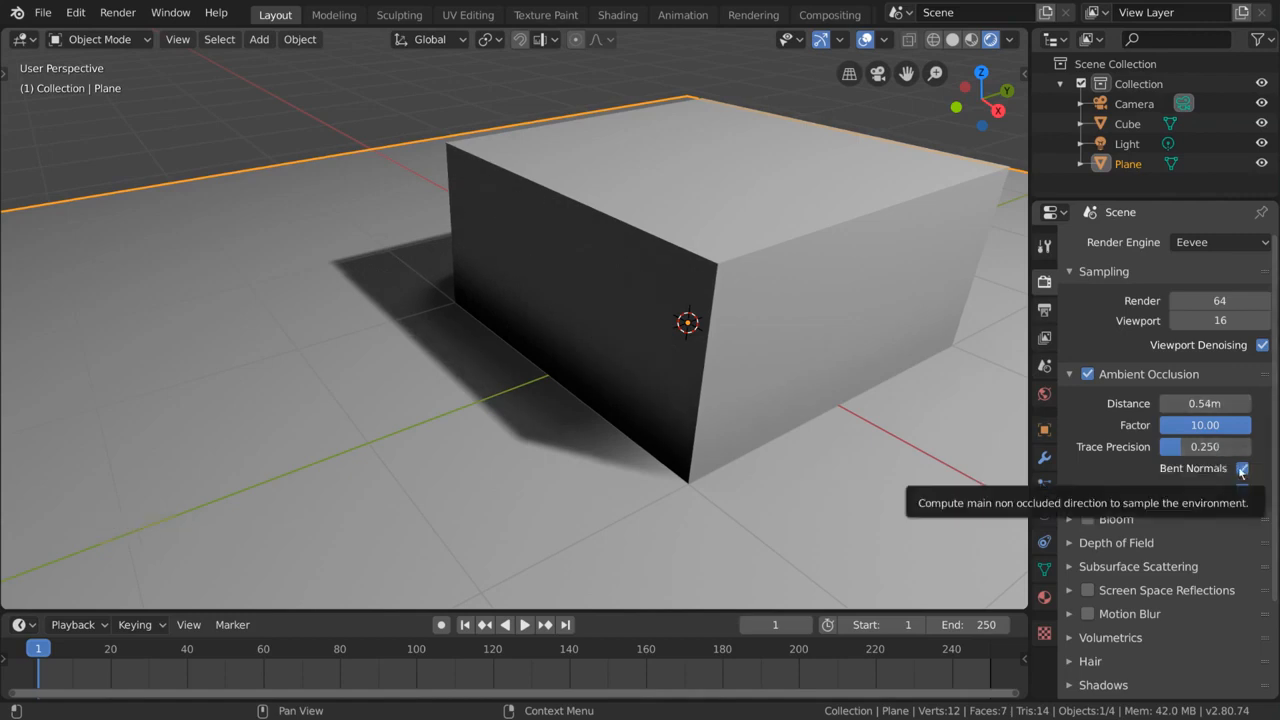
# Disable Ambient Occlusion, collapse its settings, and enable Bloom with its settings expanded.
pyautogui.click(1089, 374)
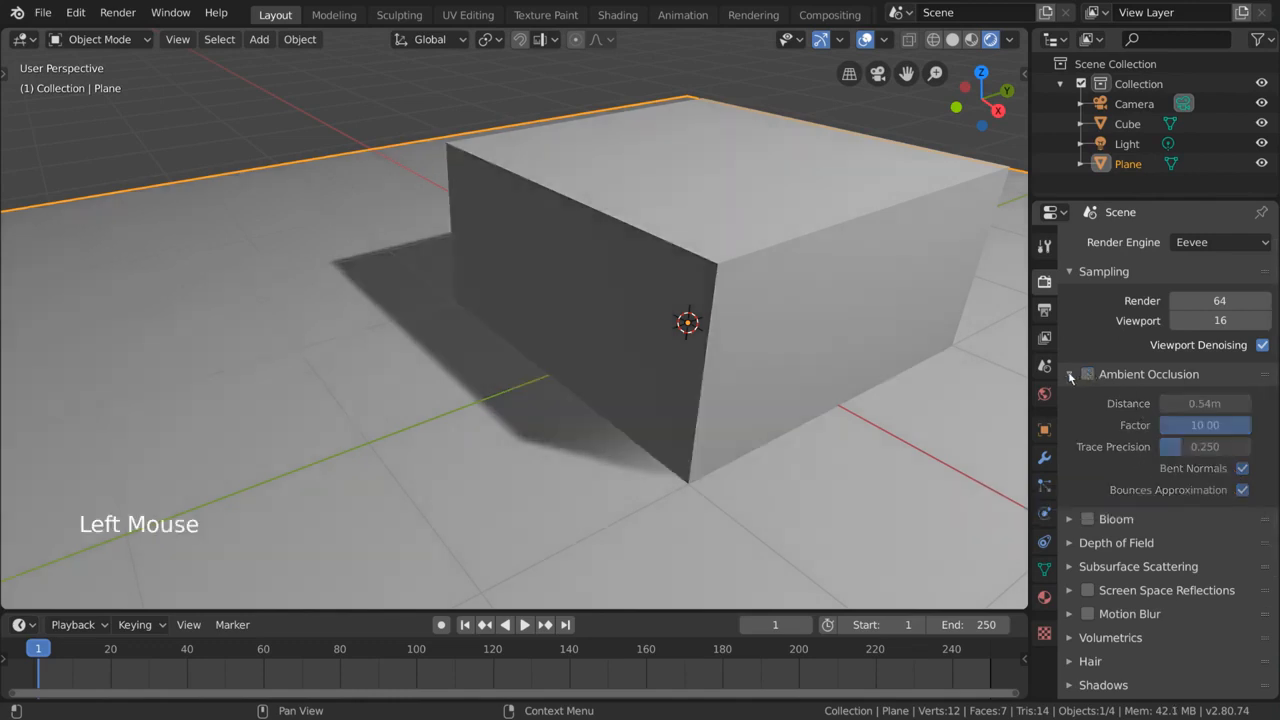
pyautogui.click(1069, 374)
pyautogui.click(1070, 397)
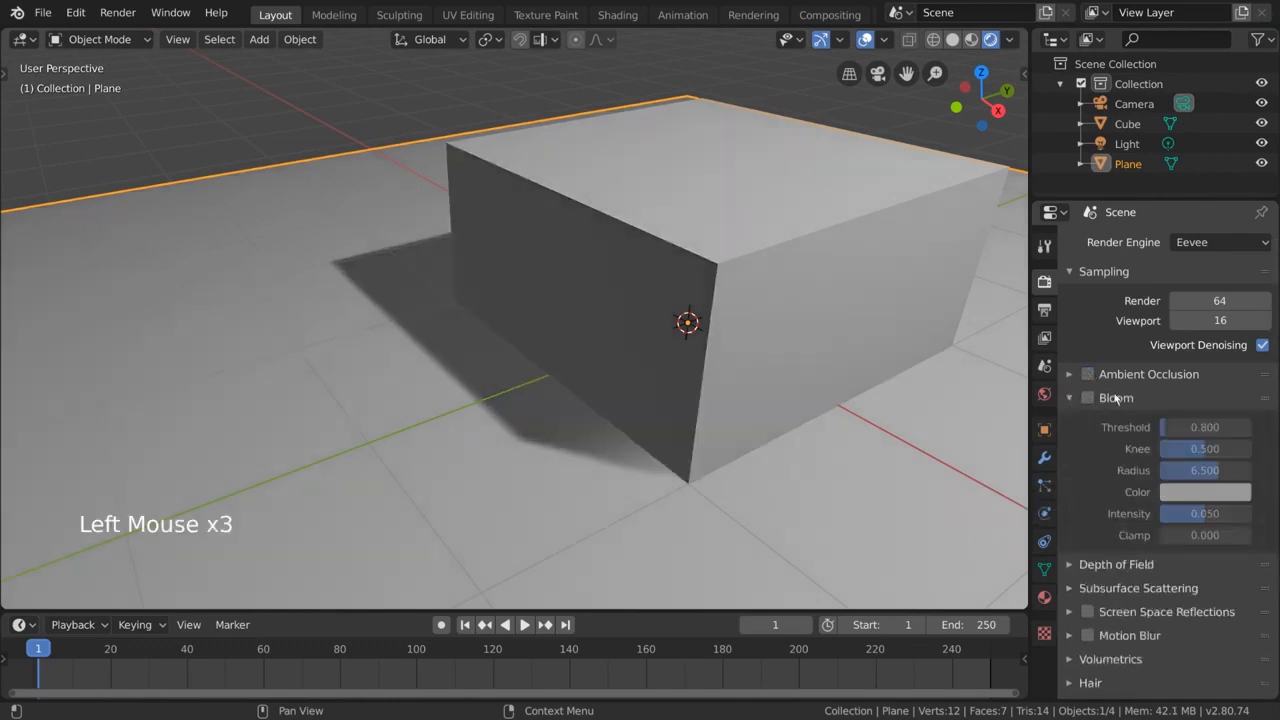
pyautogui.click(1088, 398)
pyautogui.scroll(-5, 690, 337)
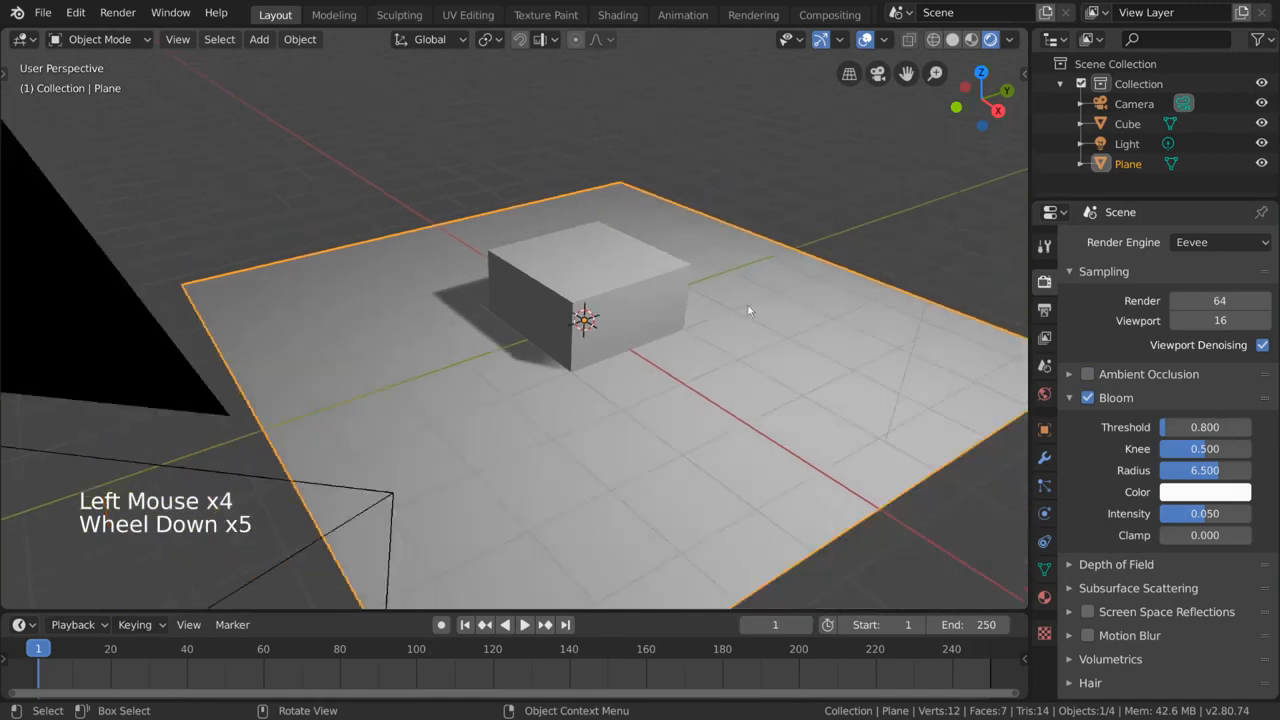
pyautogui.keyDown('shift'); pyautogui.moveTo(807, 273); pyautogui.dragTo(759, 289, button='middle'); pyautogui.keyUp('shift')
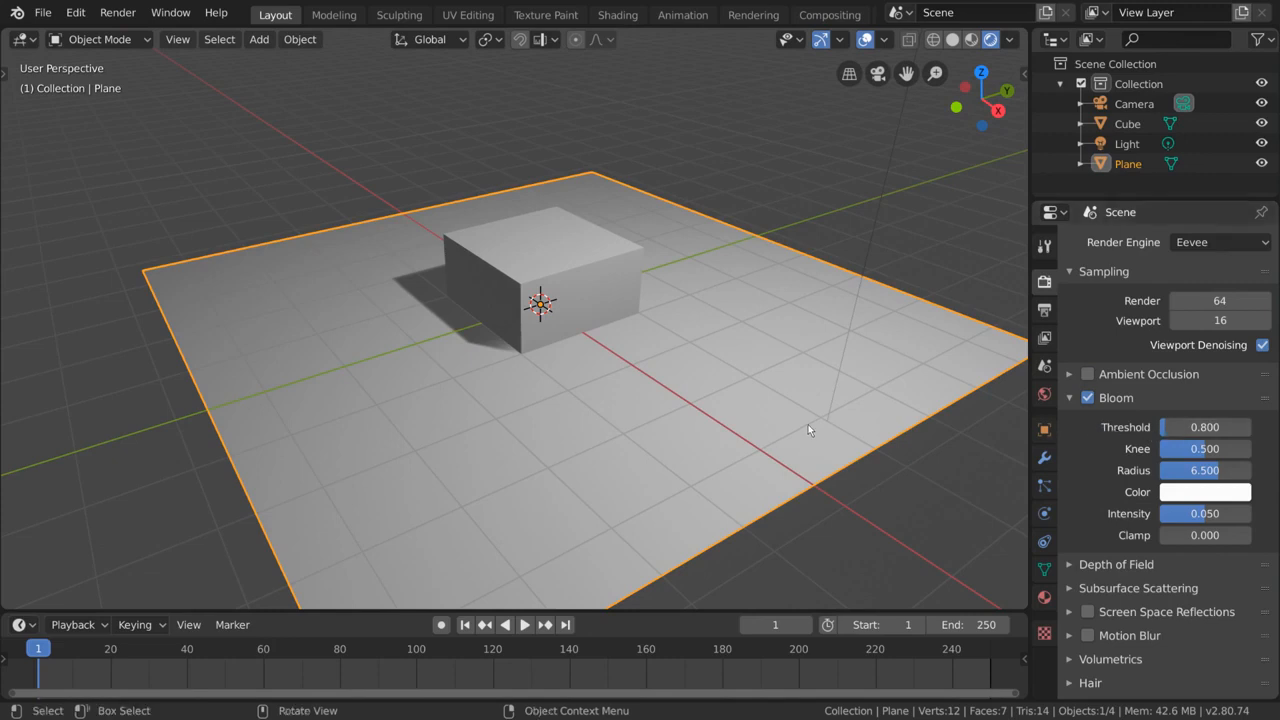
# Set the emission colour of the cube's material to white.
pyautogui.click(614, 270)
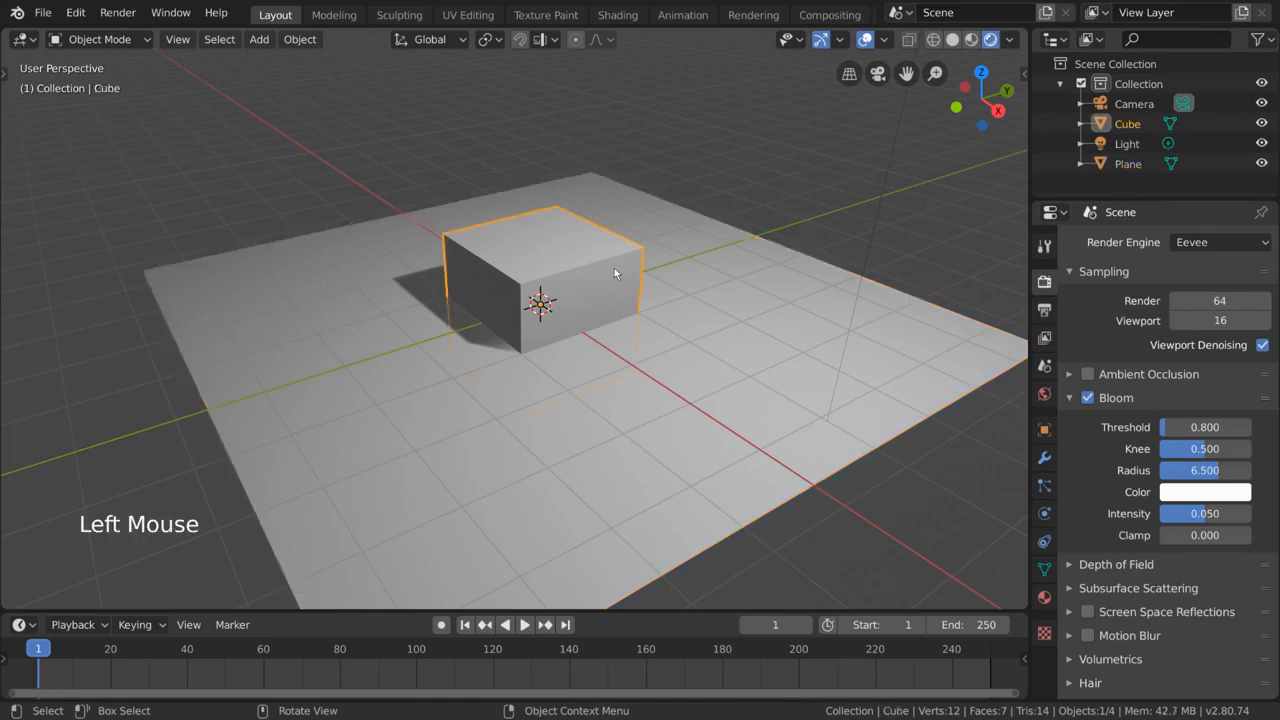
pyautogui.click(1045, 598)
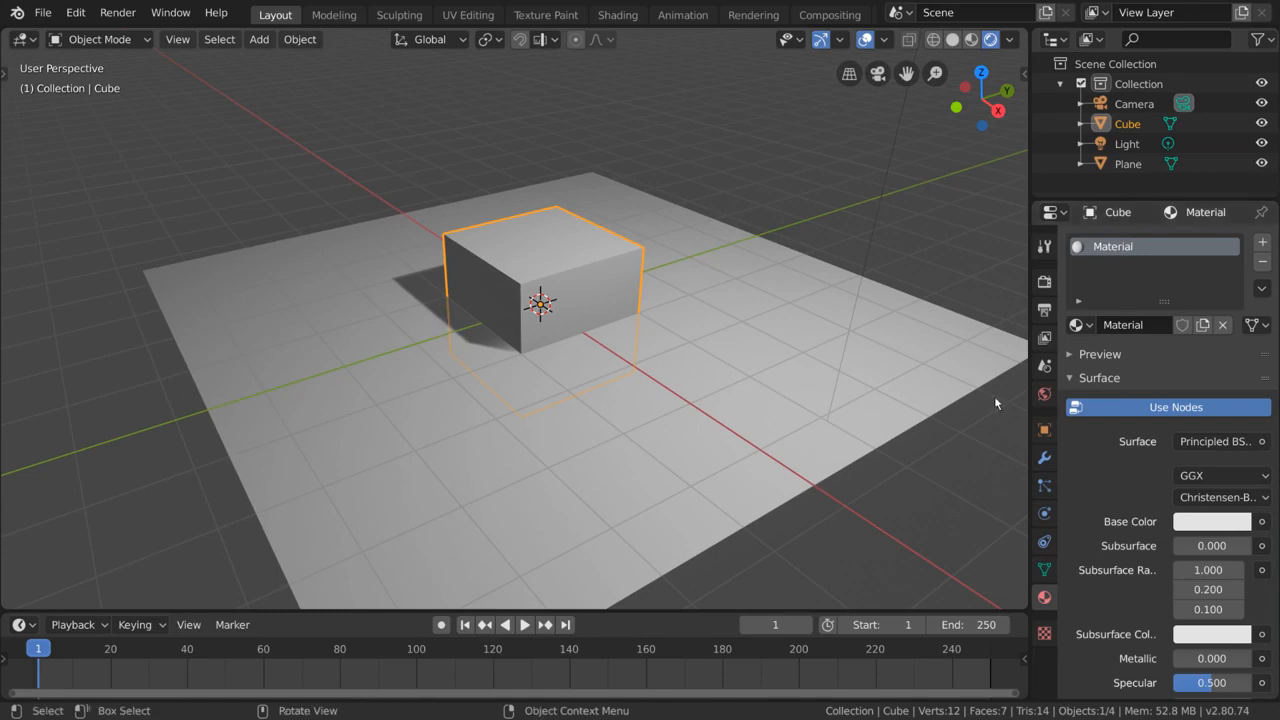
pyautogui.scroll(-15, 1114, 443)
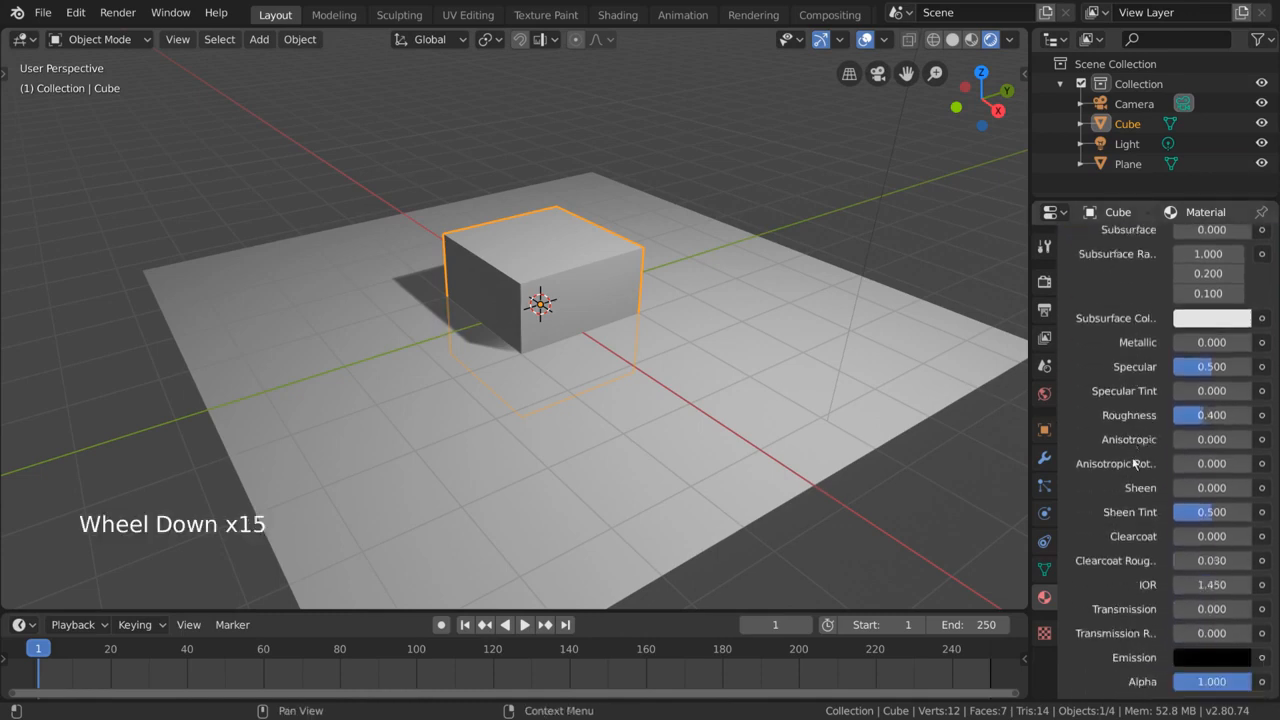
pyautogui.scroll(-7, 1134, 461)
pyautogui.click(1194, 516)
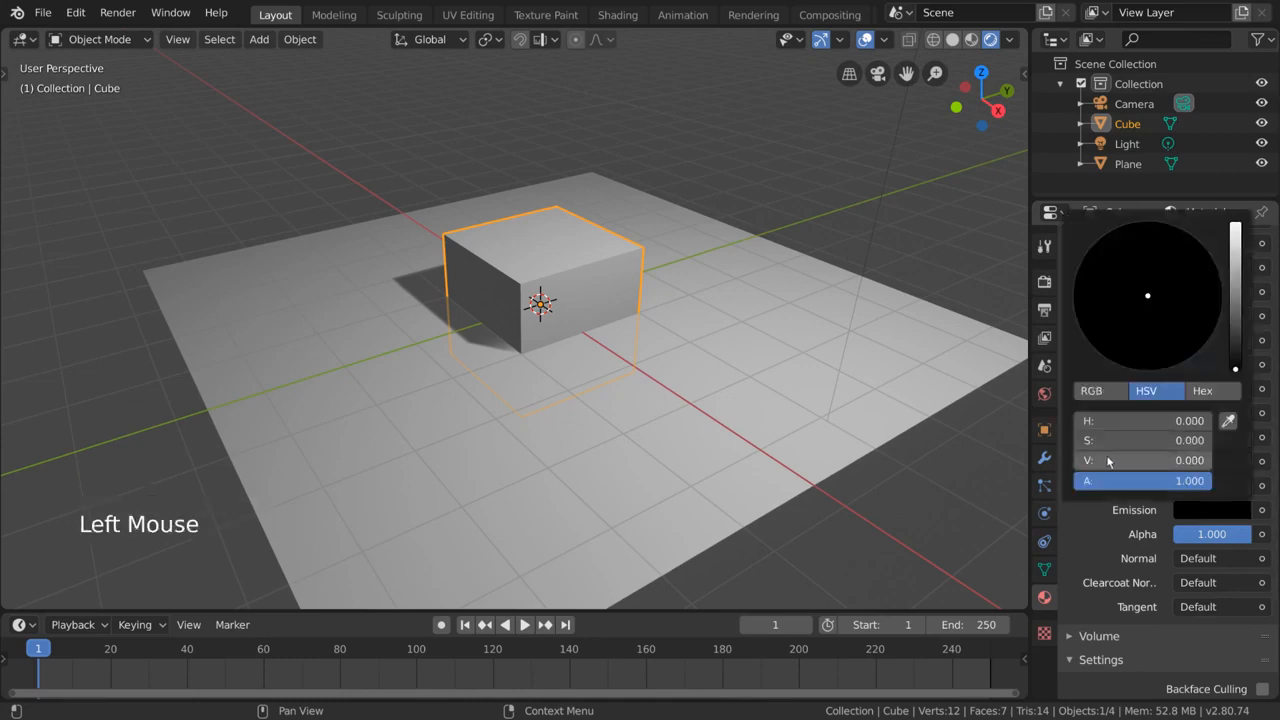
pyautogui.moveTo(1108, 460); pyautogui.dragTo(1215, 466)
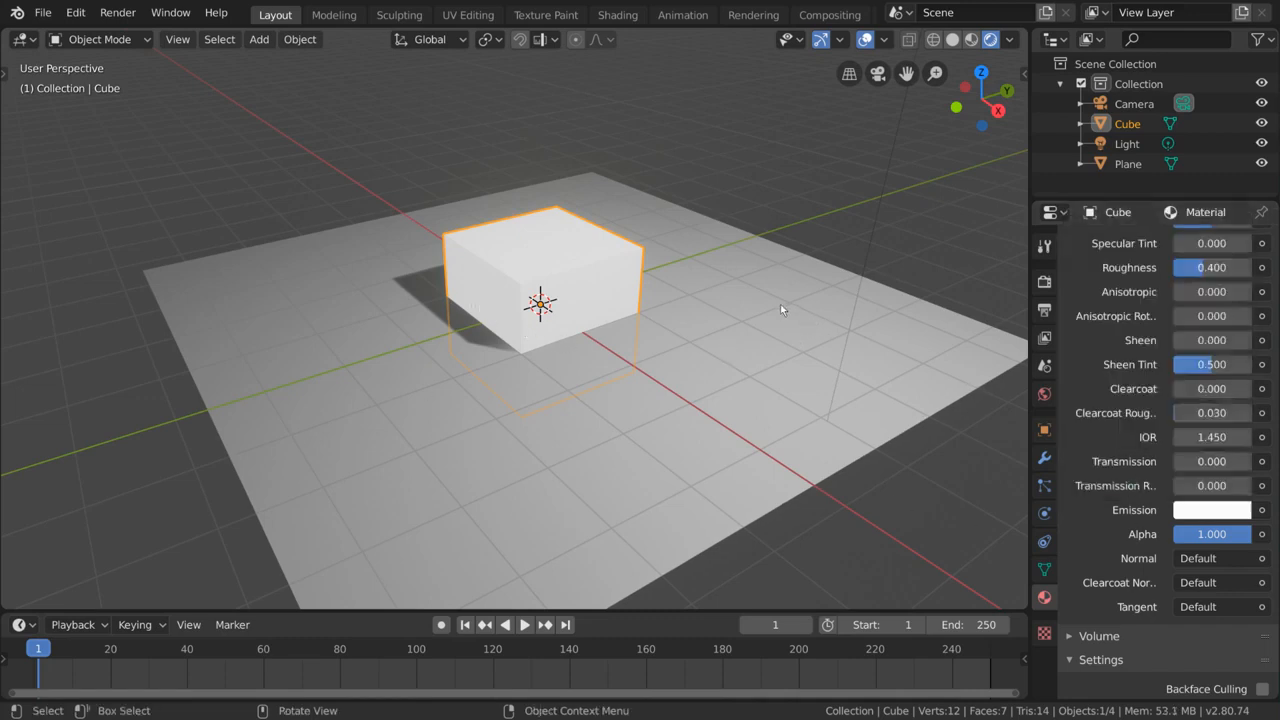
# Compare the glow around the emissive cube with Bloom off and on, leaving Bloom enabled.
pyautogui.moveTo(780, 304); pyautogui.dragTo(770, 287, button='middle')
pyautogui.click(1044, 282)
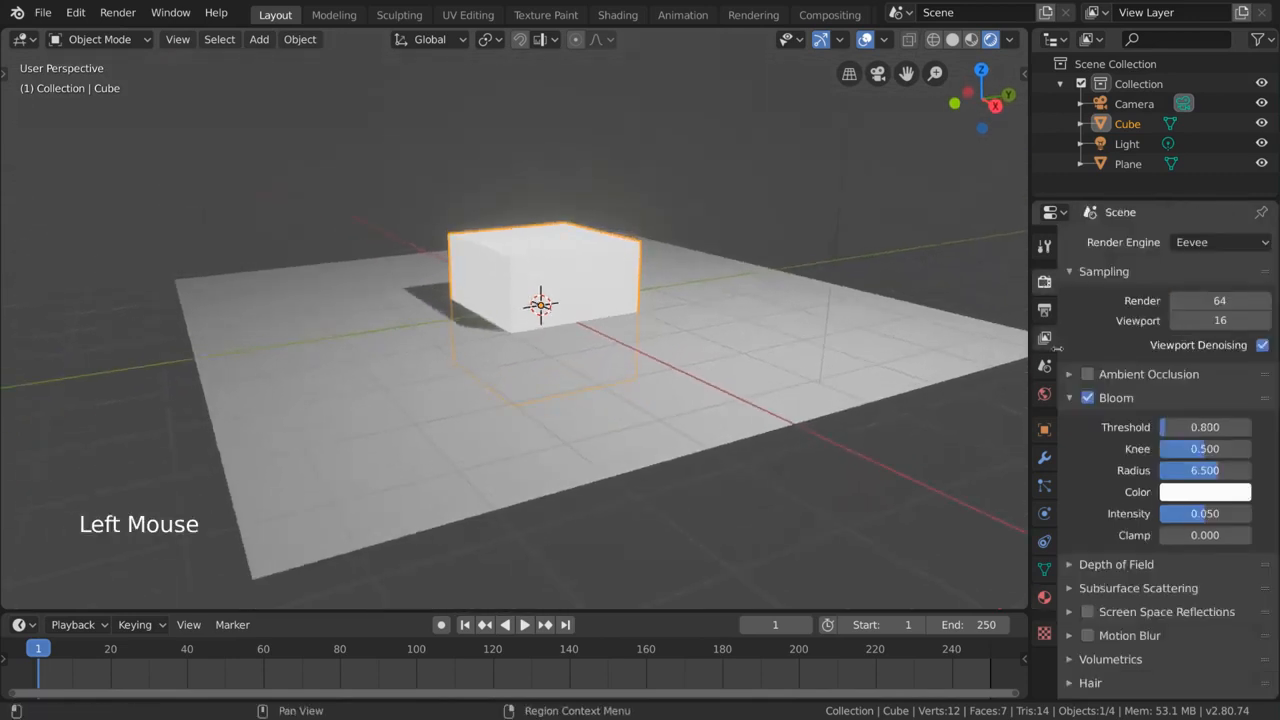
pyautogui.click(1091, 404)
pyautogui.click(1091, 404)
pyautogui.click(1091, 404)
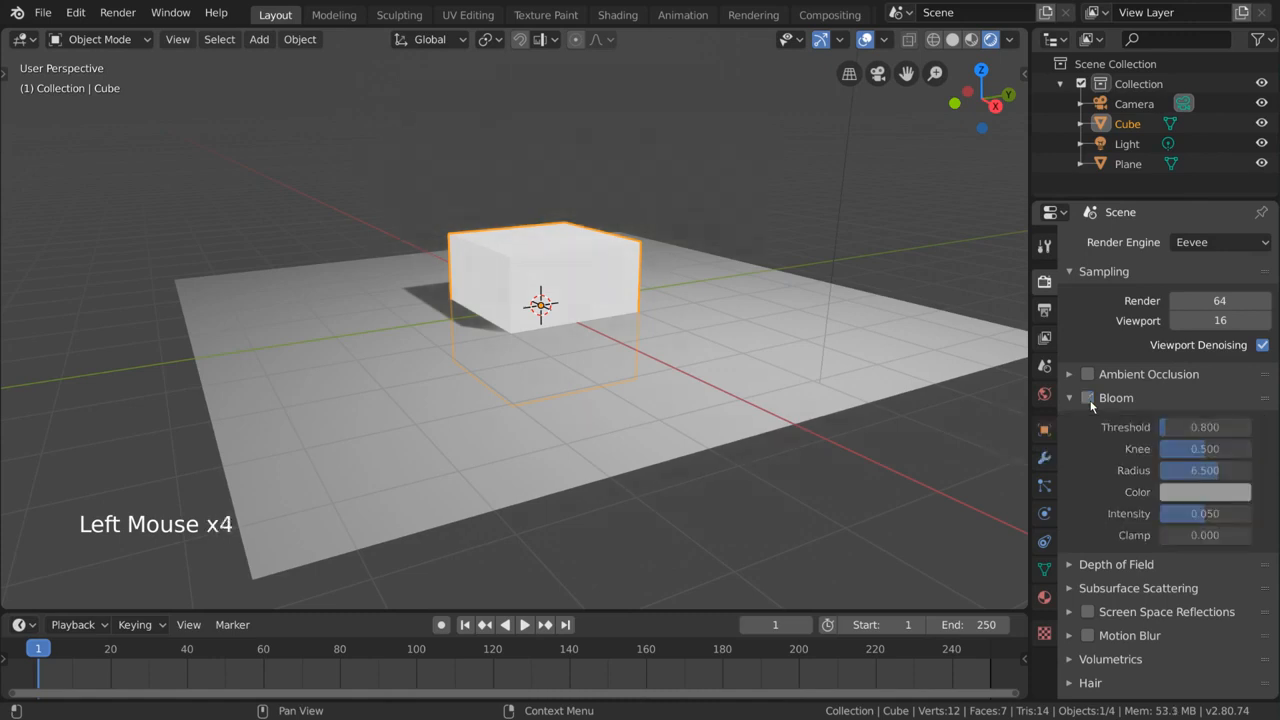
pyautogui.click(1091, 404)
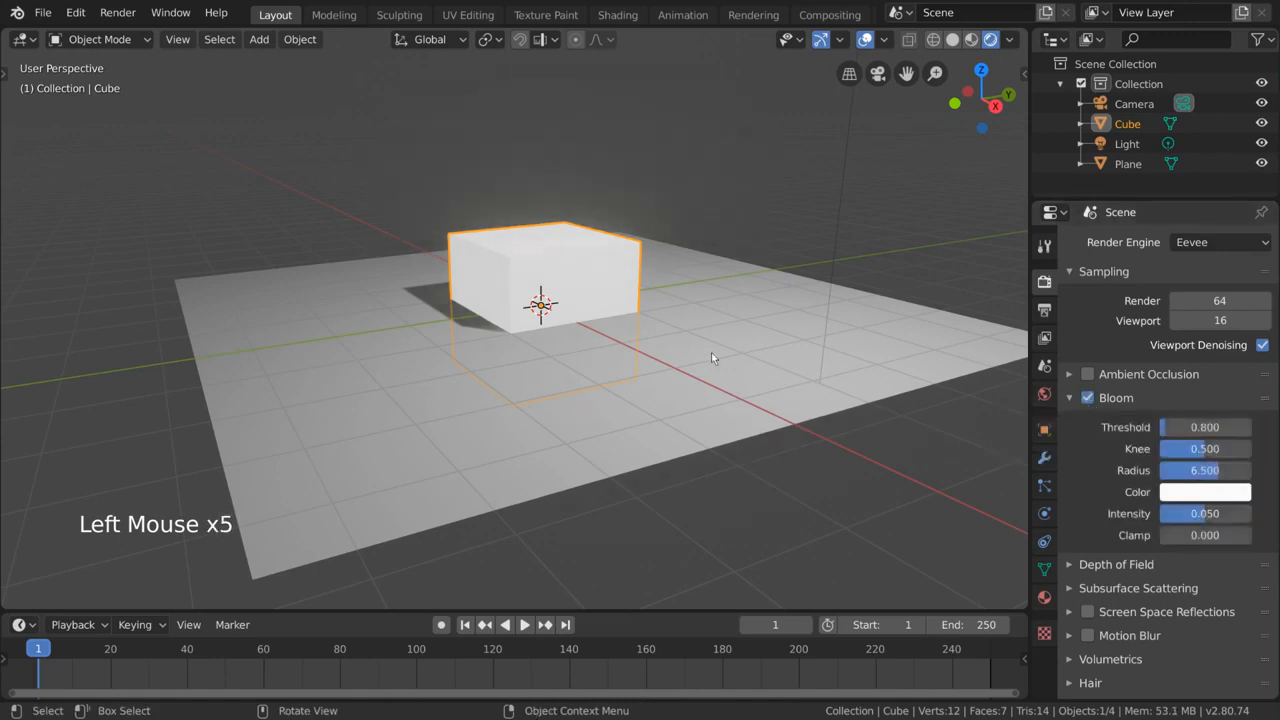
# Toggle Bloom off and on again to compare the glow around the cube from a higher viewing angle.
pyautogui.moveTo(711, 352); pyautogui.dragTo(711, 370, button='middle')
pyautogui.click(1088, 399)
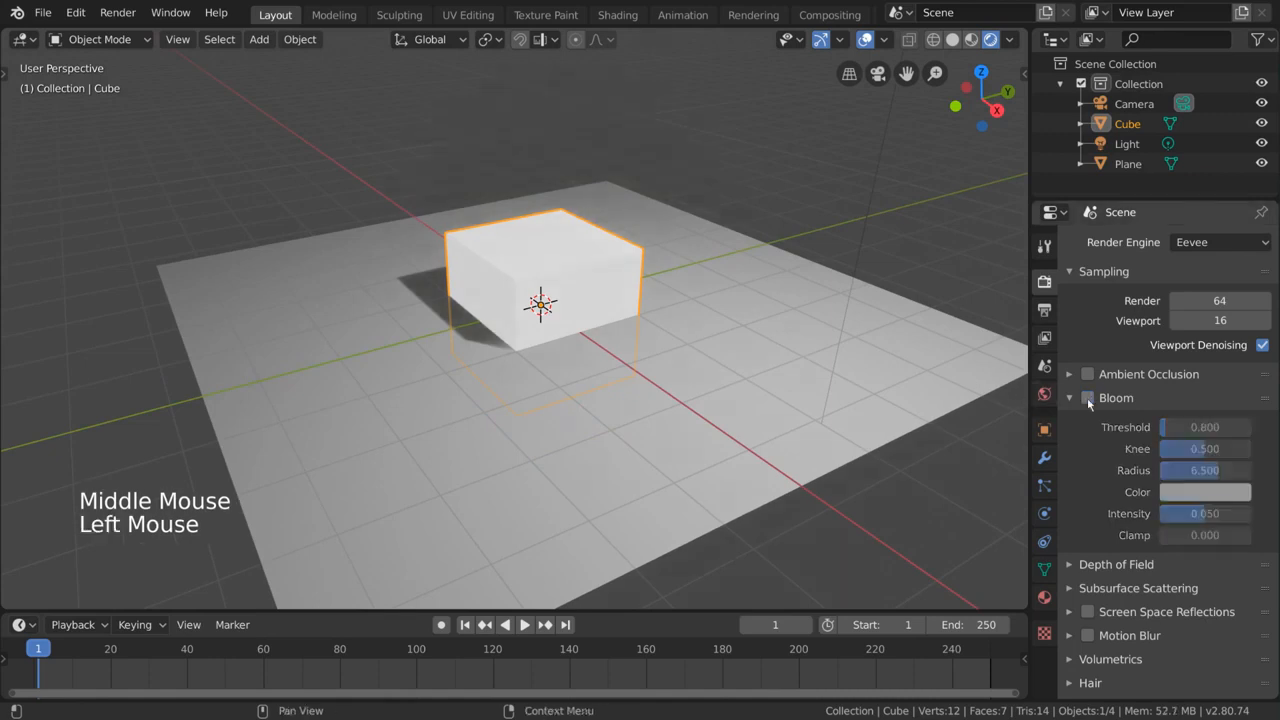
pyautogui.click(1088, 399)
pyautogui.click(1088, 399)
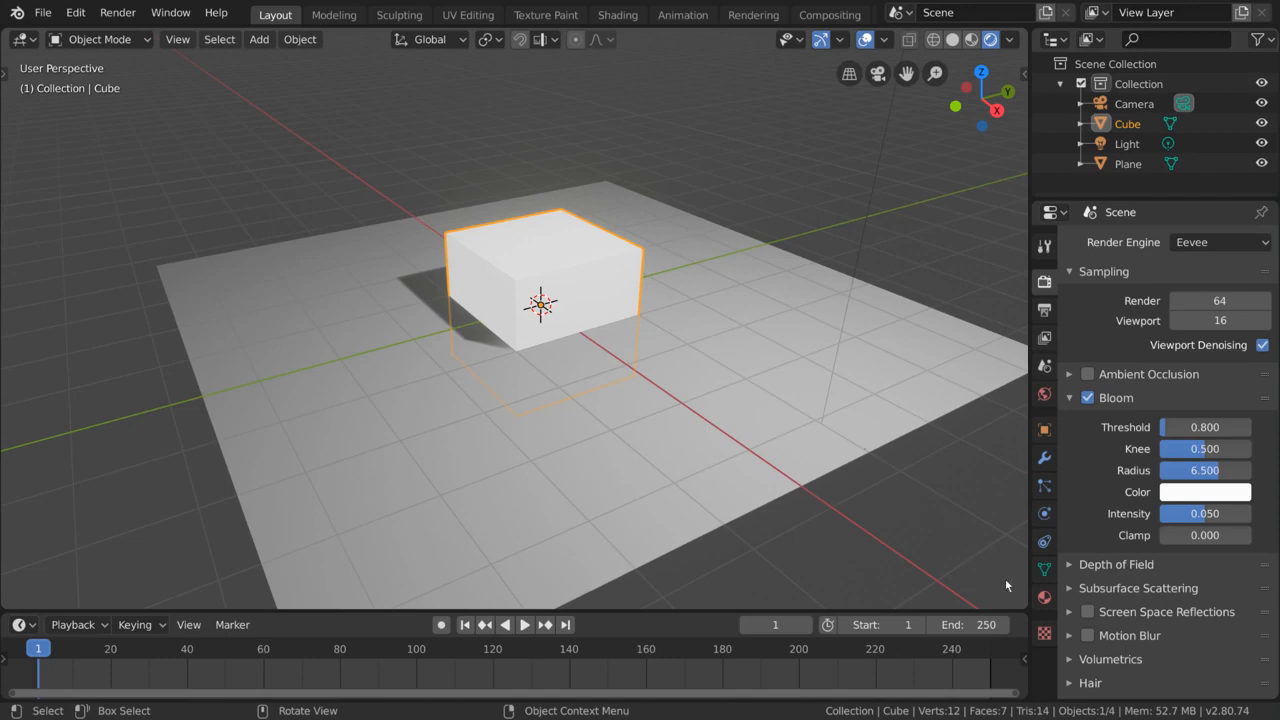
# Change the surface shader of the cube's material to Emission.
pyautogui.click(1044, 600)
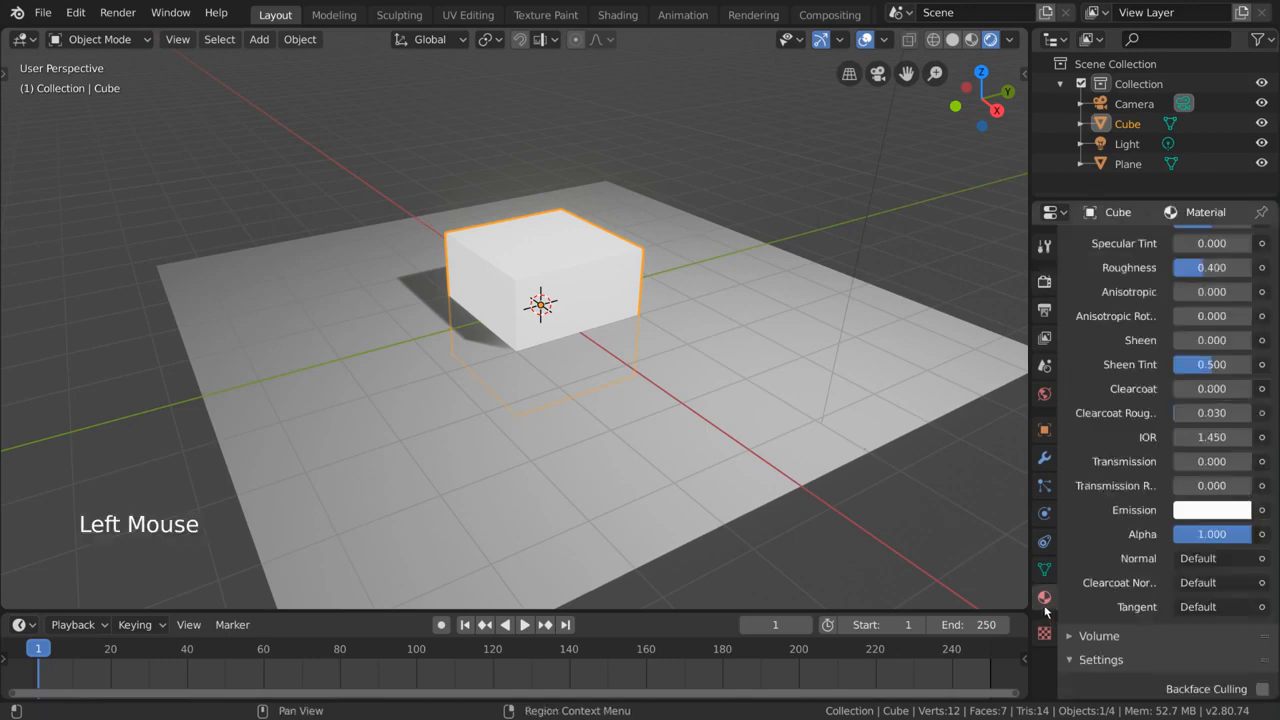
pyautogui.scroll(19, 1097, 517)
pyautogui.scroll(8, 1097, 517)
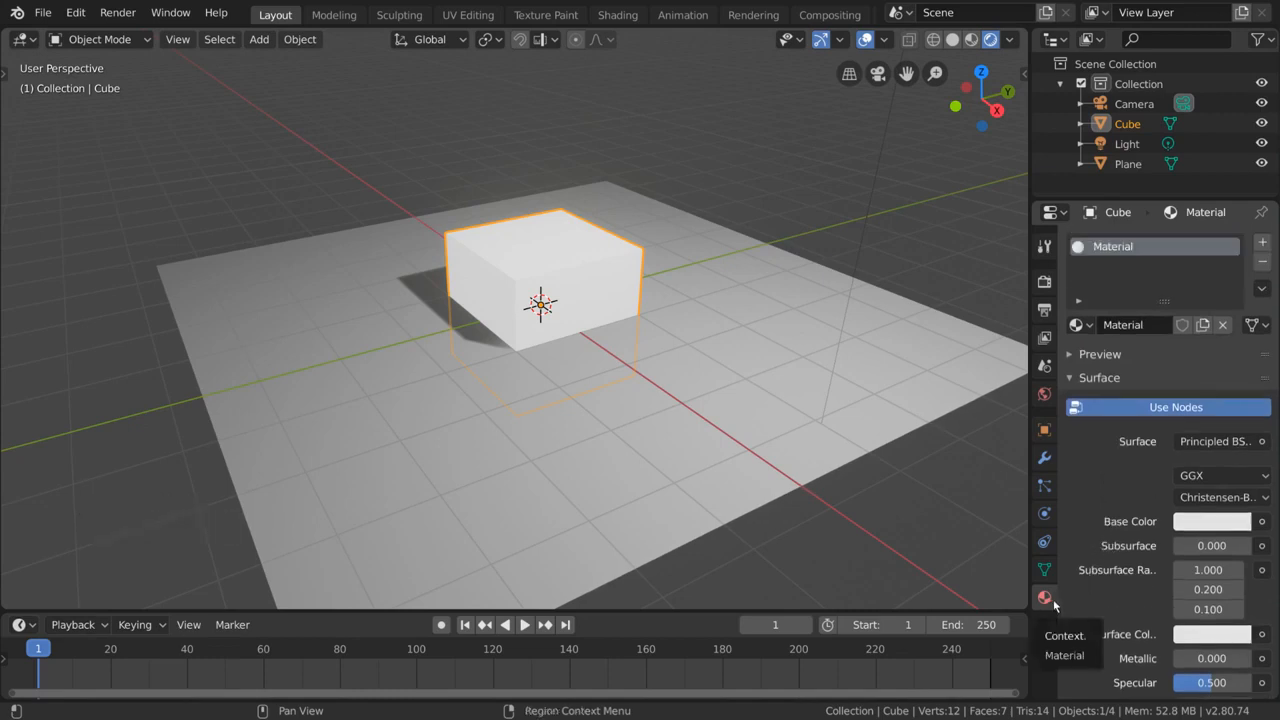
pyautogui.click(1203, 449)
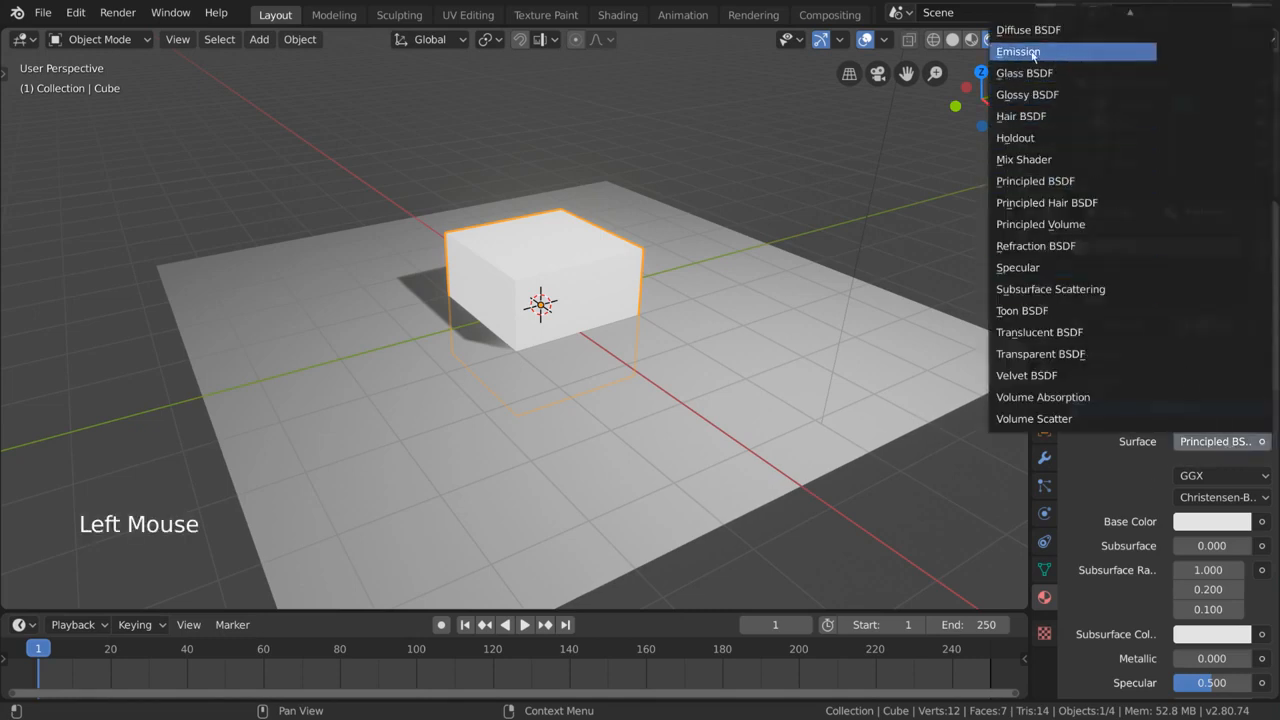
pyautogui.click(1078, 52)
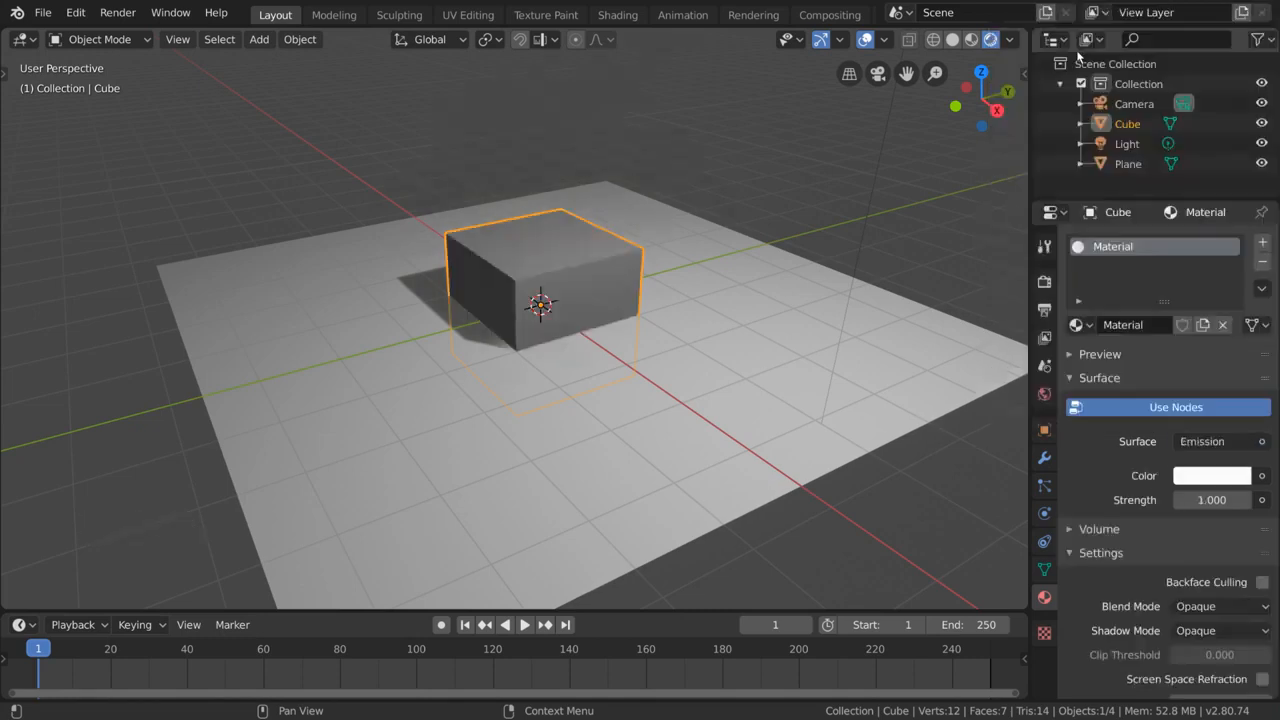
# Set the emission strength of the cube's material to 10.
pyautogui.moveTo(1213, 502); pyautogui.dragTo(1256, 502)
pyautogui.doubleClick(1209, 500)
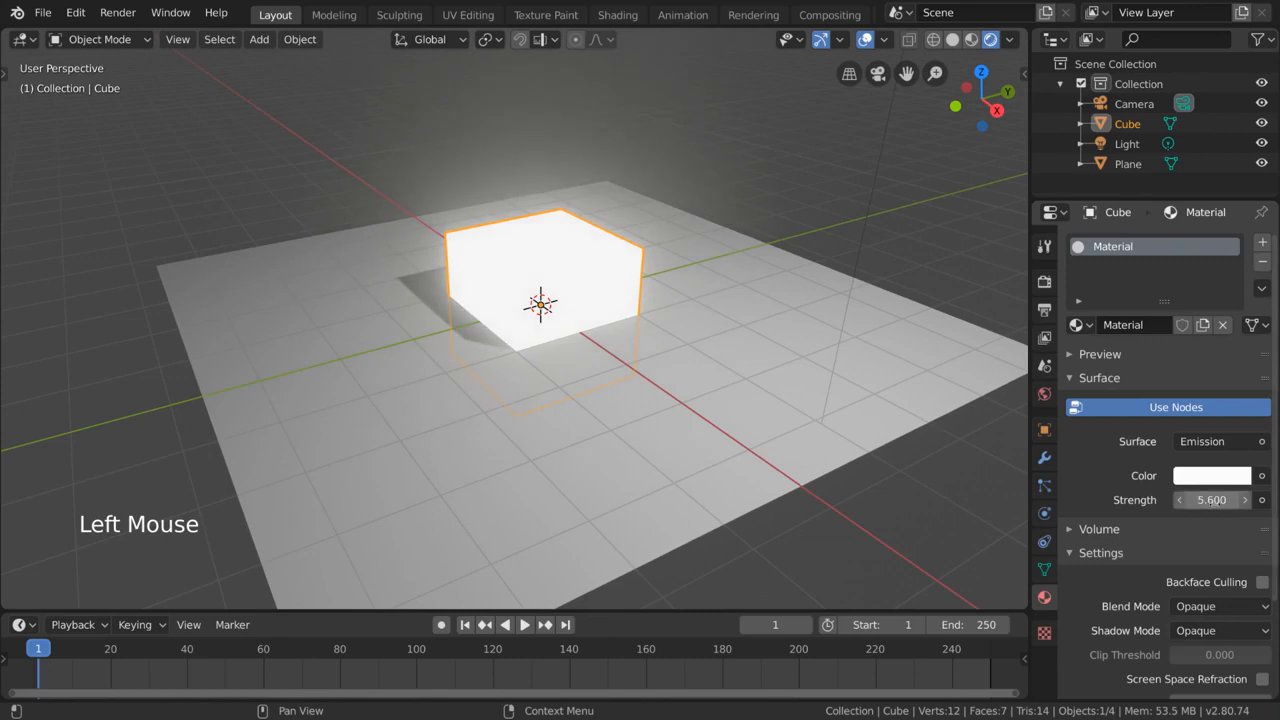
pyautogui.write('5.6')
pyautogui.press('BackSpace')
pyautogui.press('BackSpace')
pyautogui.press('BackSpace')
pyautogui.write('10')
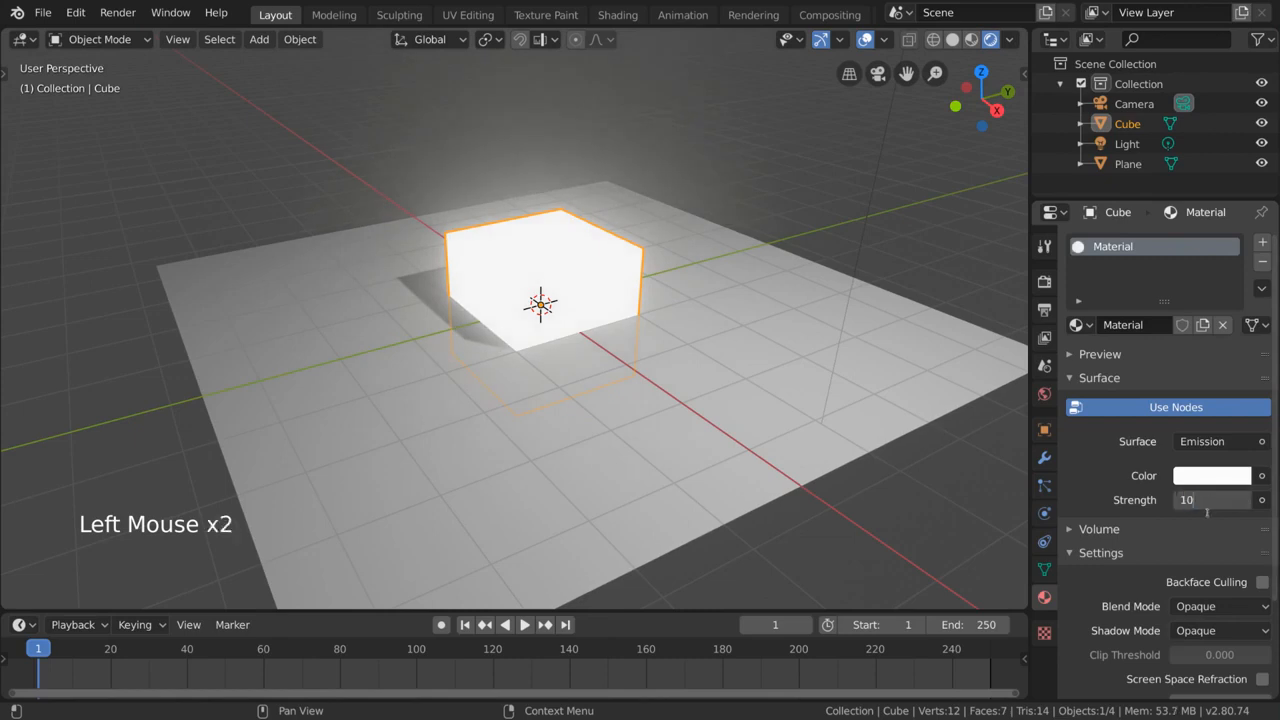
pyautogui.press('Return')
# Raise the Bloom threshold to 10 in the render settings.
pyautogui.moveTo(672, 326)
pyautogui.keyDown('shift'); pyautogui.mouseDown(button='middle')
pyautogui.moveTo(682, 313)
pyautogui.moveTo(654, 313)
pyautogui.moveTo(664, 308)
pyautogui.mouseUp(button='middle'); pyautogui.keyUp('shift')
pyautogui.scroll(-2, 684, 318)
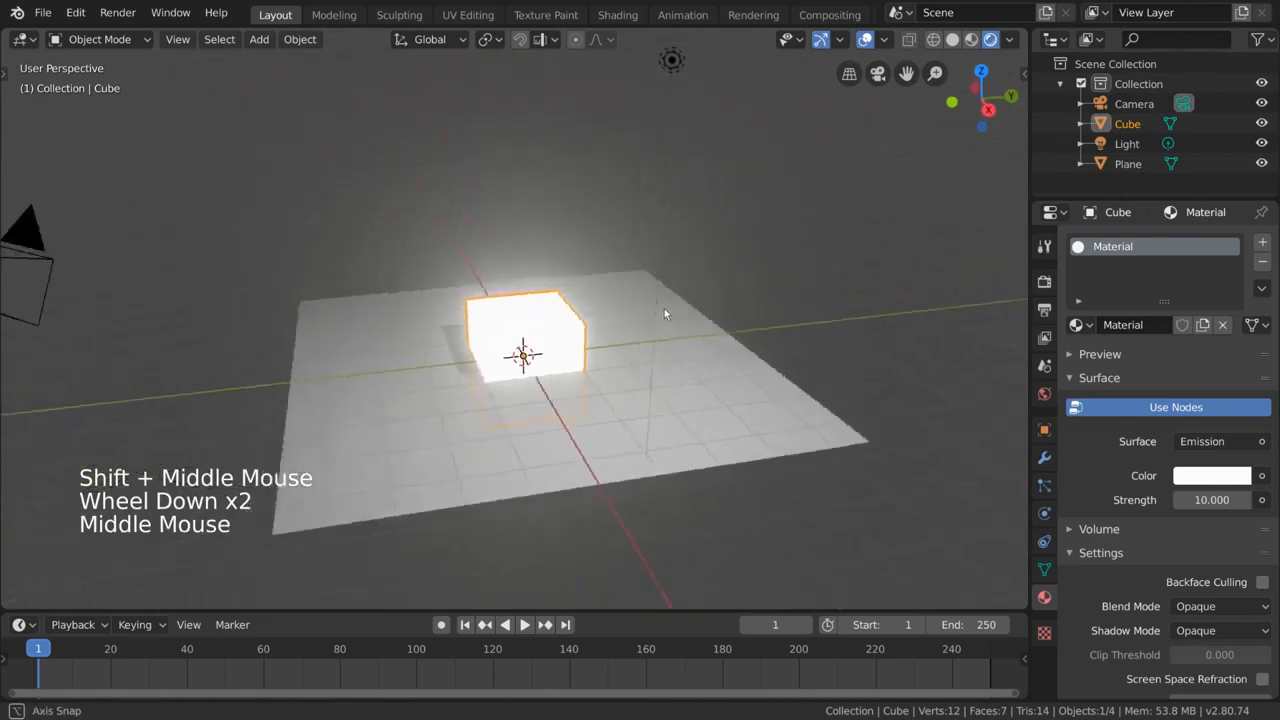
pyautogui.scroll(2, 689, 321)
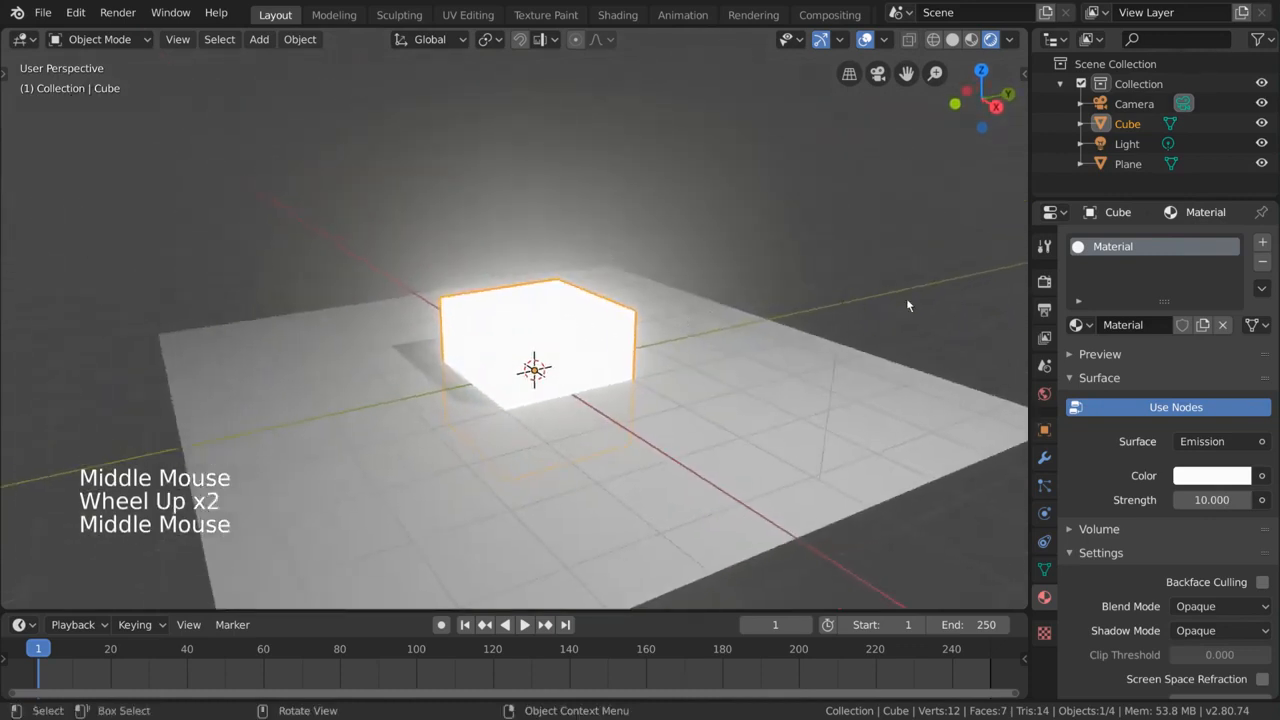
pyautogui.click(1045, 284)
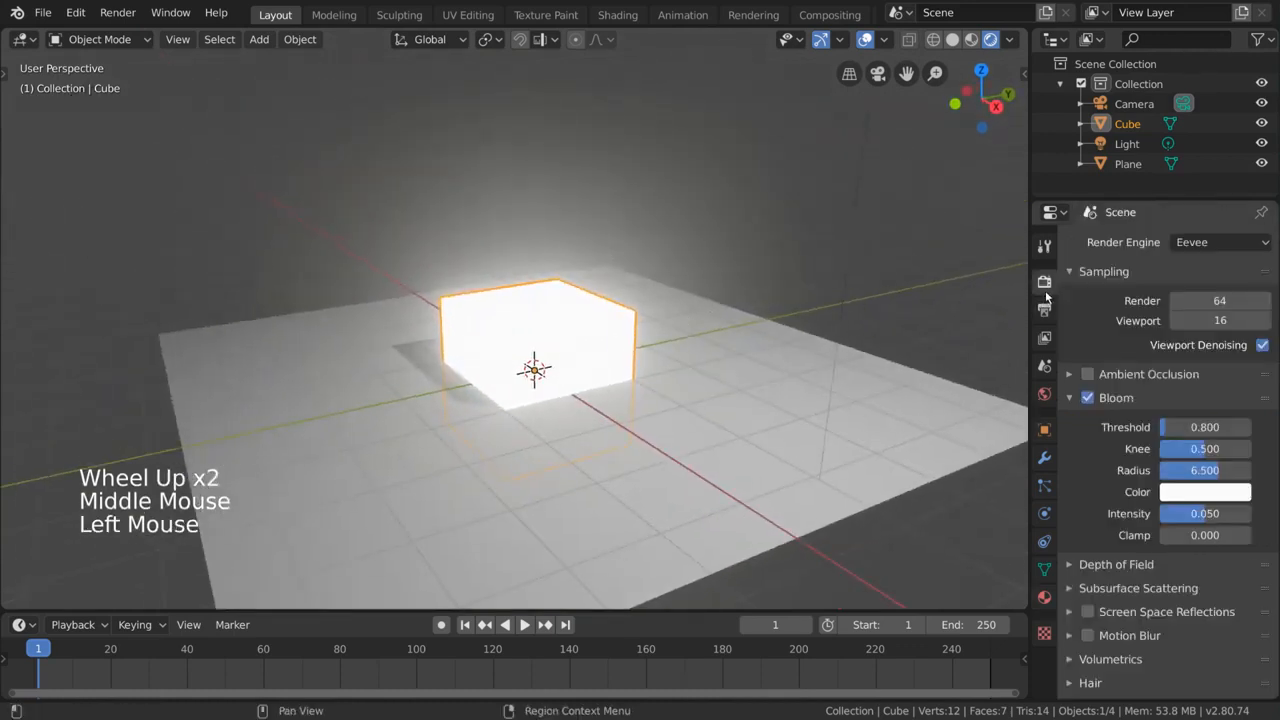
pyautogui.moveTo(1166, 427)
pyautogui.mouseDown()
pyautogui.moveTo(1220, 427)
pyautogui.moveTo(1160, 427)
pyautogui.moveTo(1190, 430)
pyautogui.mouseUp()
pyautogui.doubleClick(1190, 430)
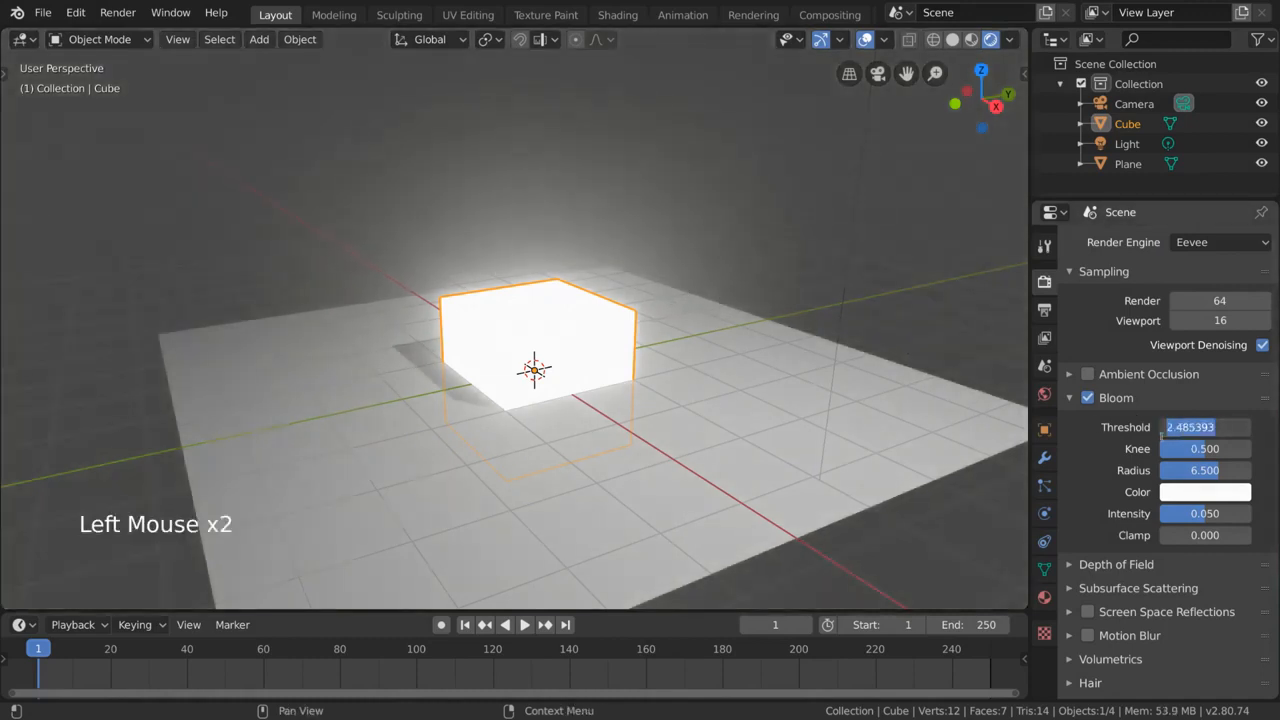
pyautogui.write('10')
pyautogui.press('Return')
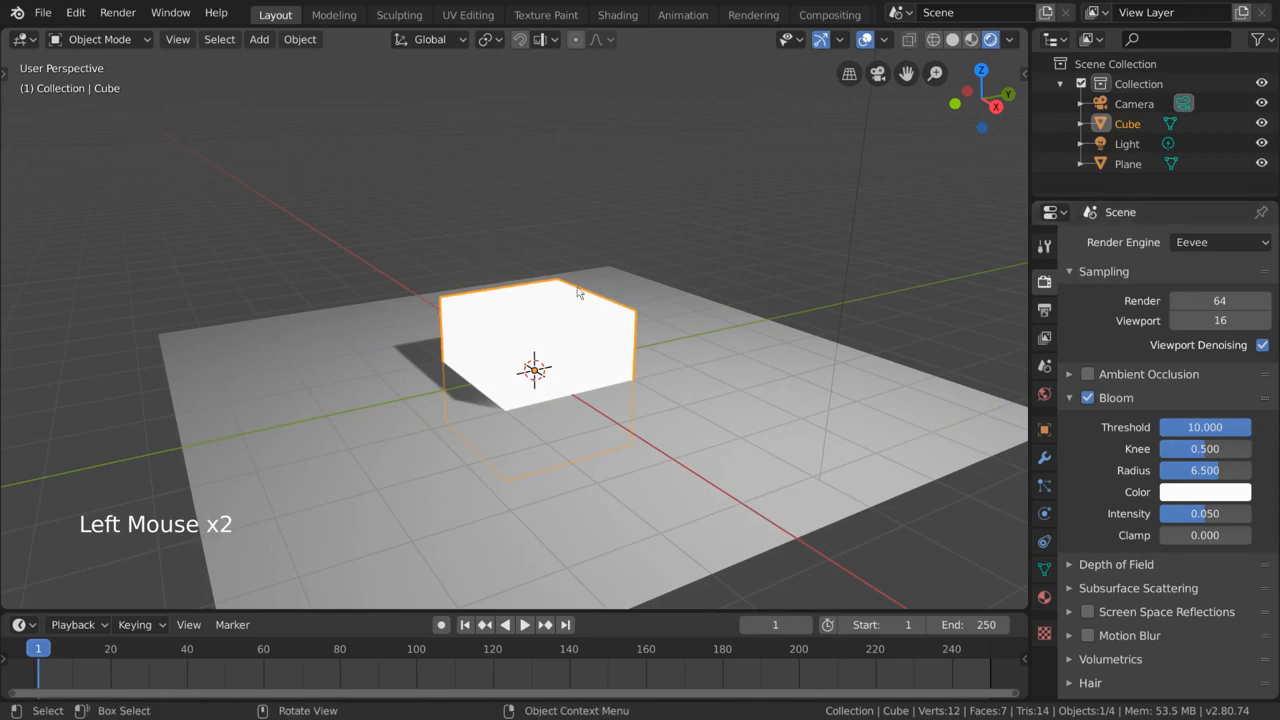
# Return the Bloom threshold to 0.8.
pyautogui.moveTo(580, 293); pyautogui.dragTo(578, 273, button='middle')
pyautogui.moveTo(1205, 427); pyautogui.dragTo(1157, 427)
pyautogui.click(1214, 427)
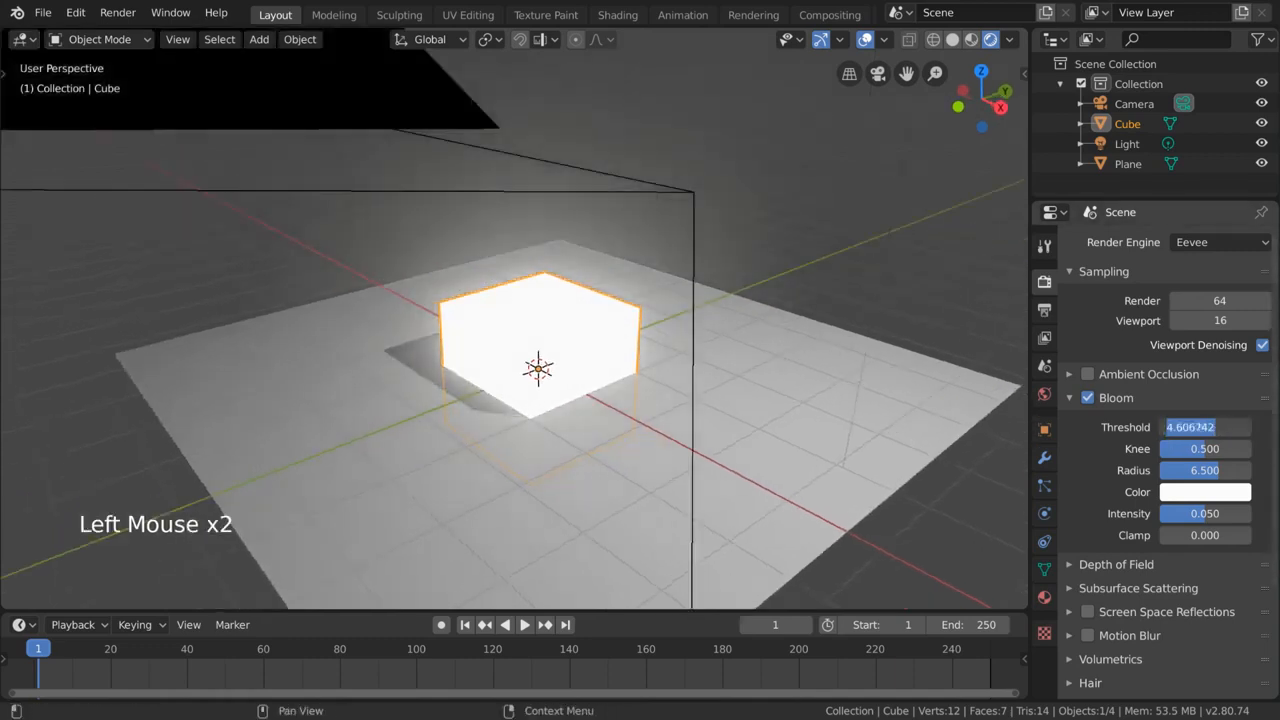
pyautogui.write('0')
pyautogui.press('Return')
# Tint the Bloom glow red, with a radius of 5.938 and an intensity of 0.084.
pyautogui.click(1217, 493)
pyautogui.click(1155, 354)
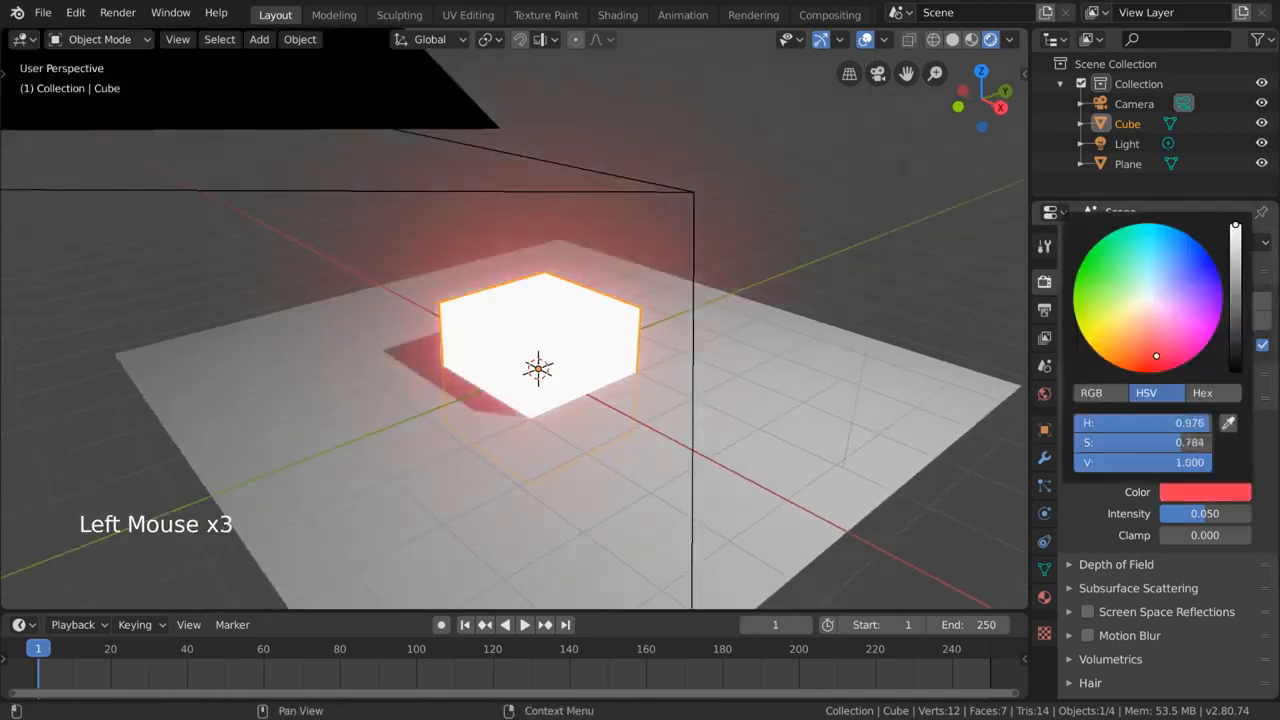
pyautogui.moveTo(1222, 472)
pyautogui.mouseDown()
pyautogui.moveTo(1207, 472)
pyautogui.moveTo(1207, 452)
pyautogui.mouseUp()
pyautogui.moveTo(1207, 513)
pyautogui.mouseDown()
pyautogui.moveTo(1227, 515)
pyautogui.moveTo(1205, 538)
pyautogui.moveTo(1223, 538)
pyautogui.moveTo(1205, 538)
pyautogui.mouseUp()
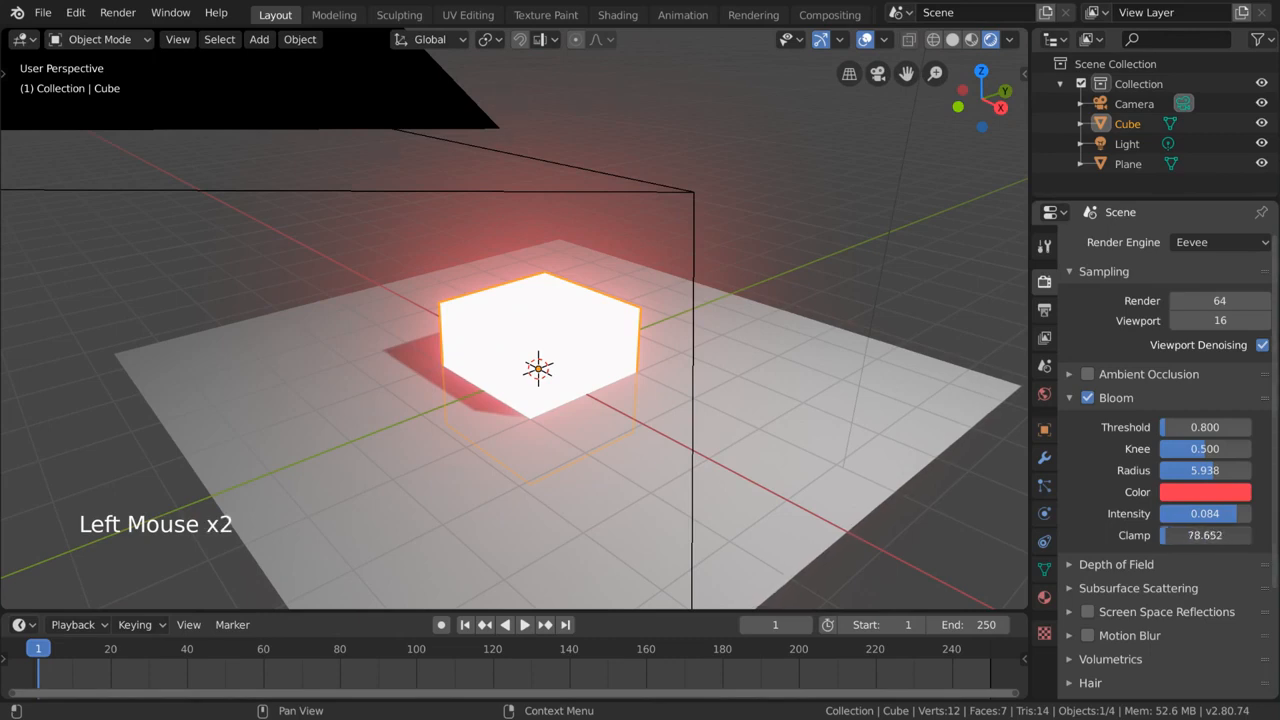
# Try a Bloom clamp of 1, and restore the clamp to 0.
pyautogui.click(1205, 535)
pyautogui.write('1')
pyautogui.press('Return')
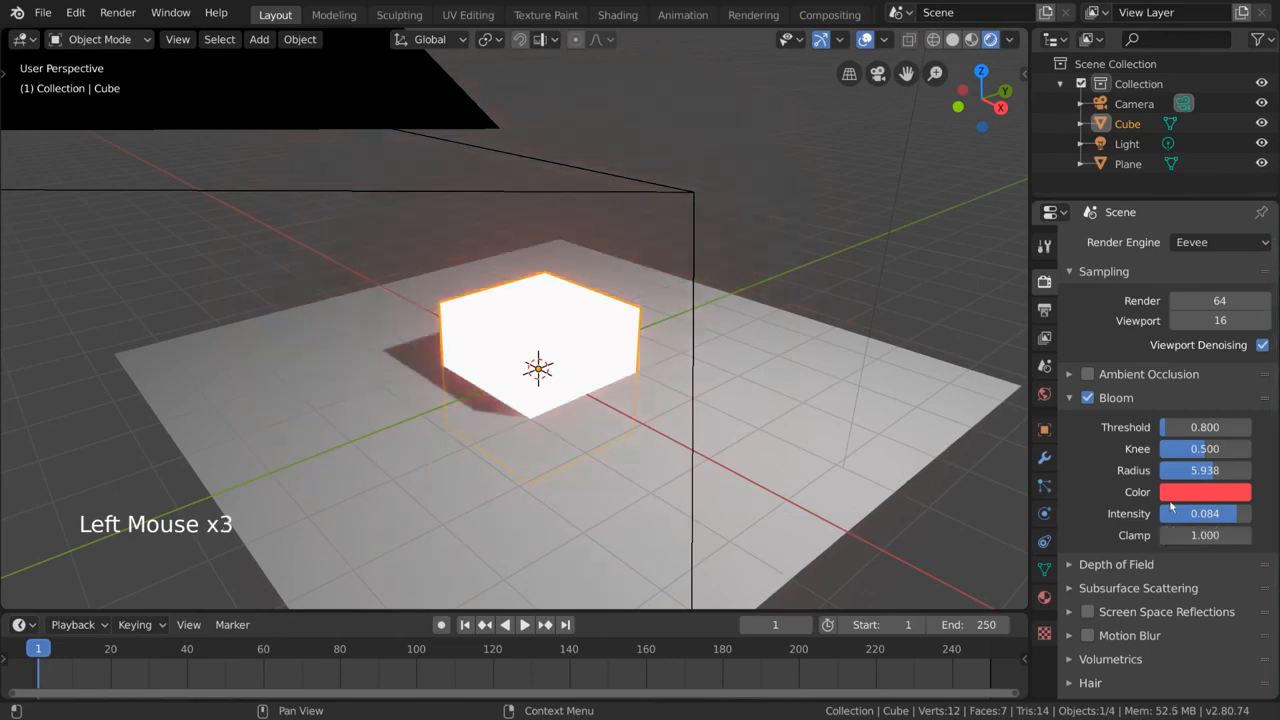
pyautogui.click(1163, 536)
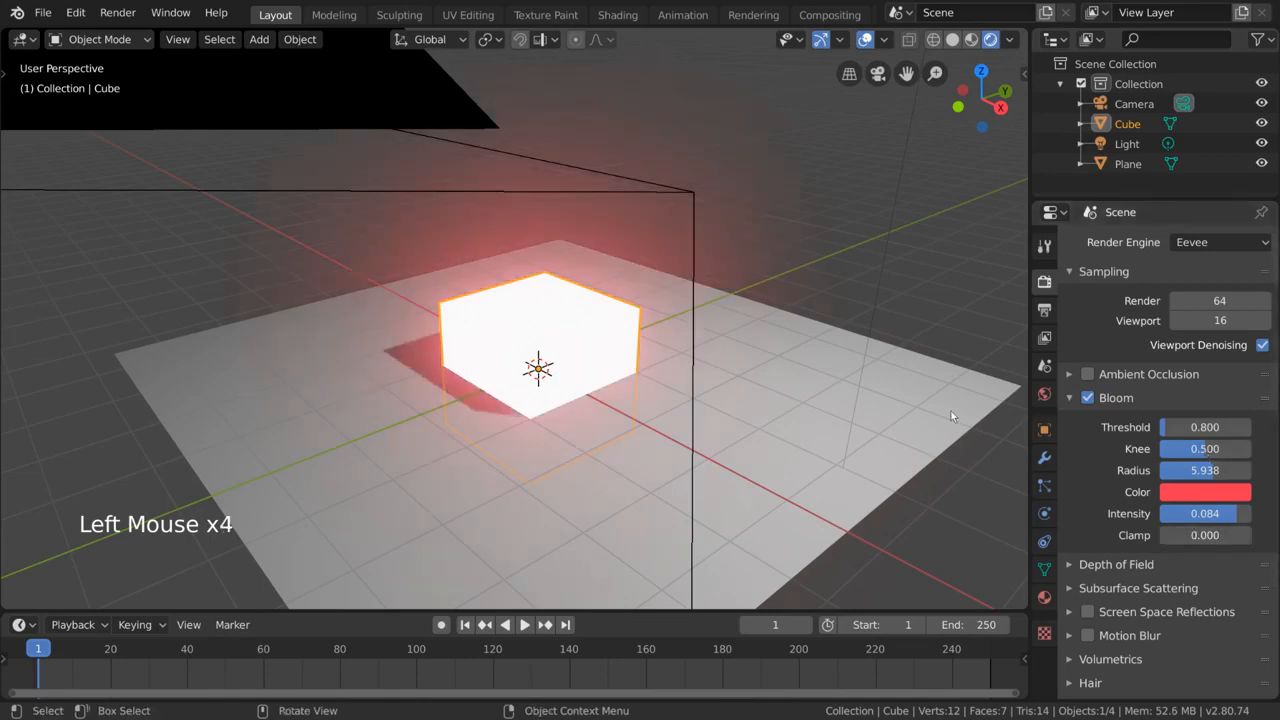
# Set the Bloom threshold to 10 and the knee to 1.
pyautogui.scroll(1, 853, 400)
pyautogui.moveTo(853, 400); pyautogui.dragTo(789, 389, button='middle')
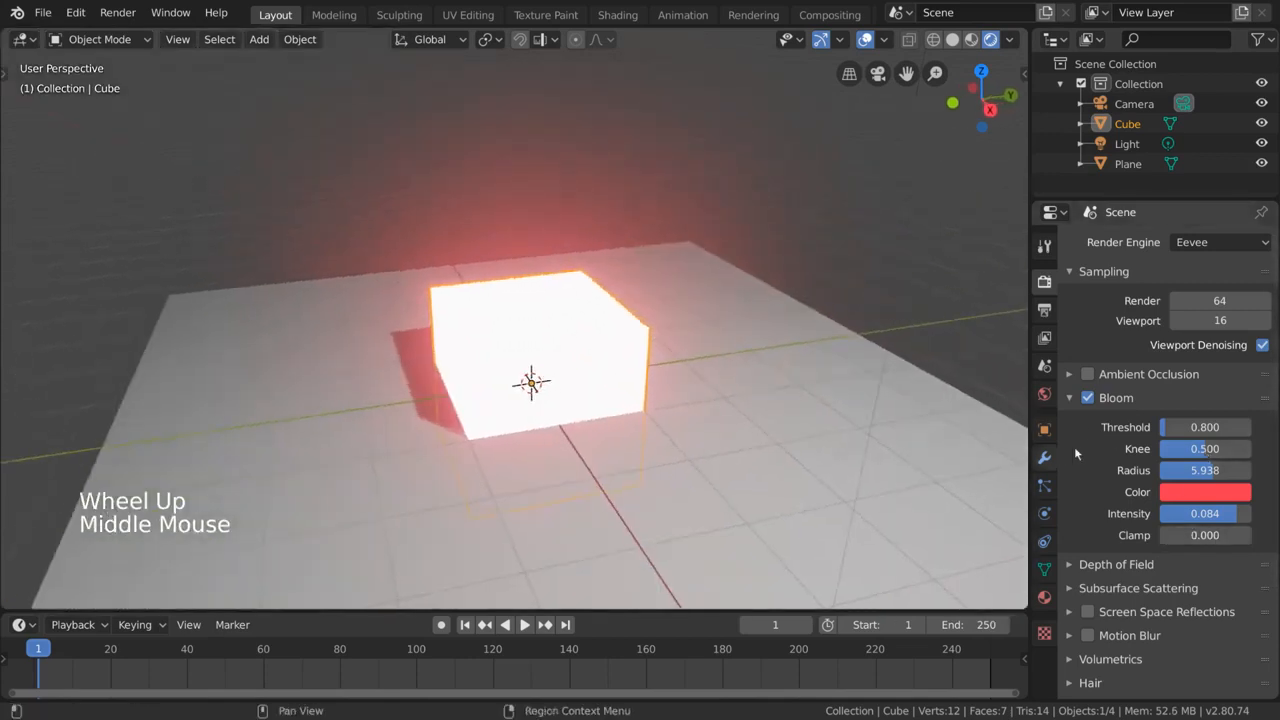
pyautogui.moveTo(1194, 428); pyautogui.dragTo(1215, 430)
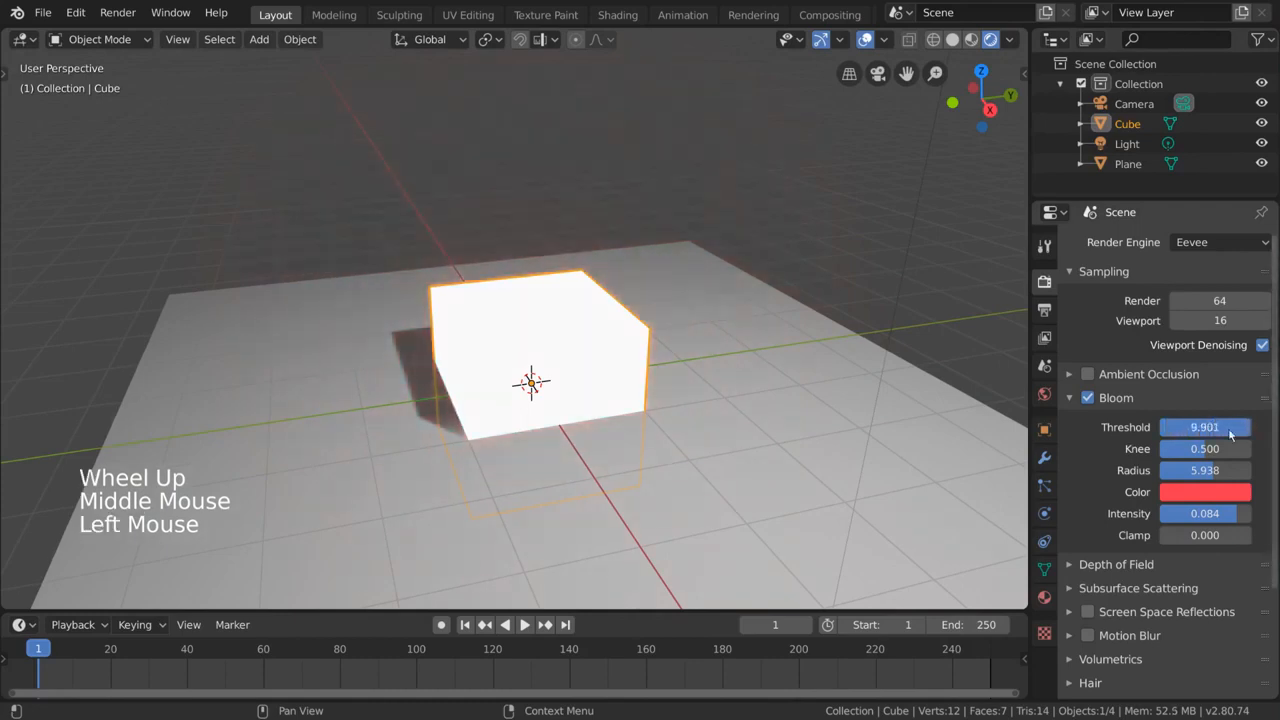
pyautogui.click(1215, 433)
pyautogui.write('10')
pyautogui.press('Return')
pyautogui.moveTo(1216, 444); pyautogui.dragTo(1245, 444)
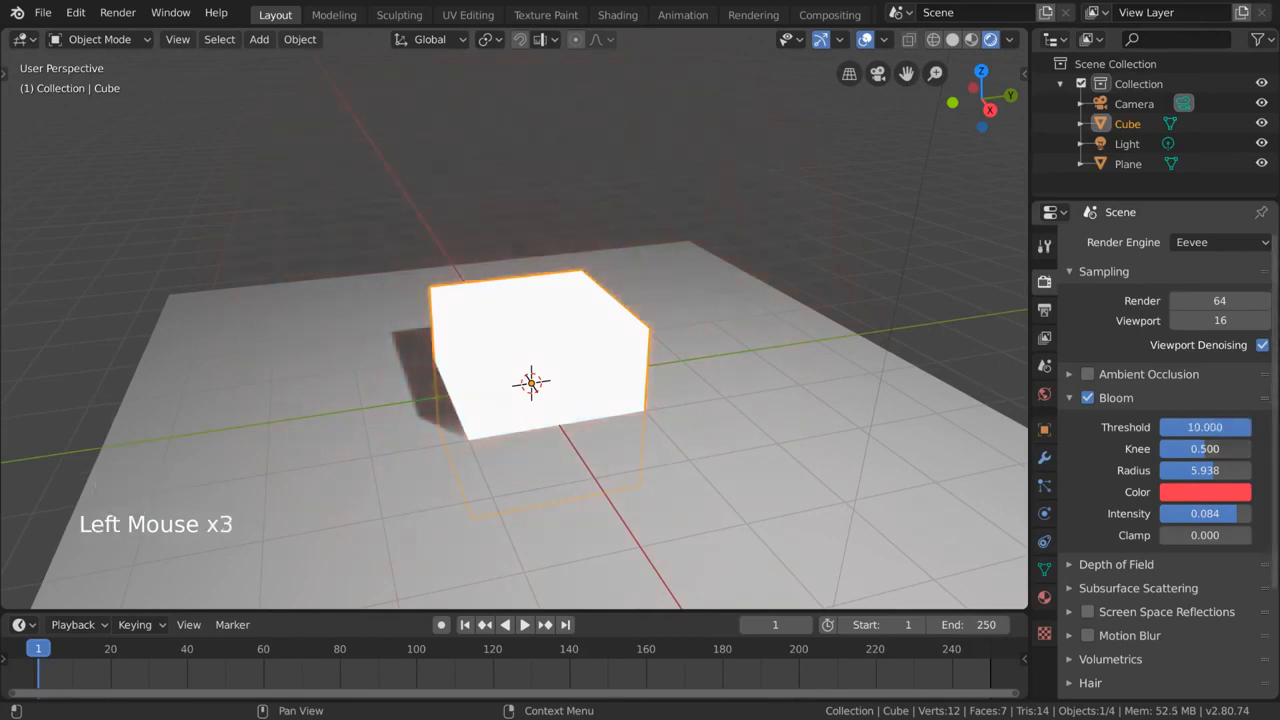
# Lower the Bloom threshold to 7.865, and disable Bloom.
pyautogui.scroll(4, 755, 331)
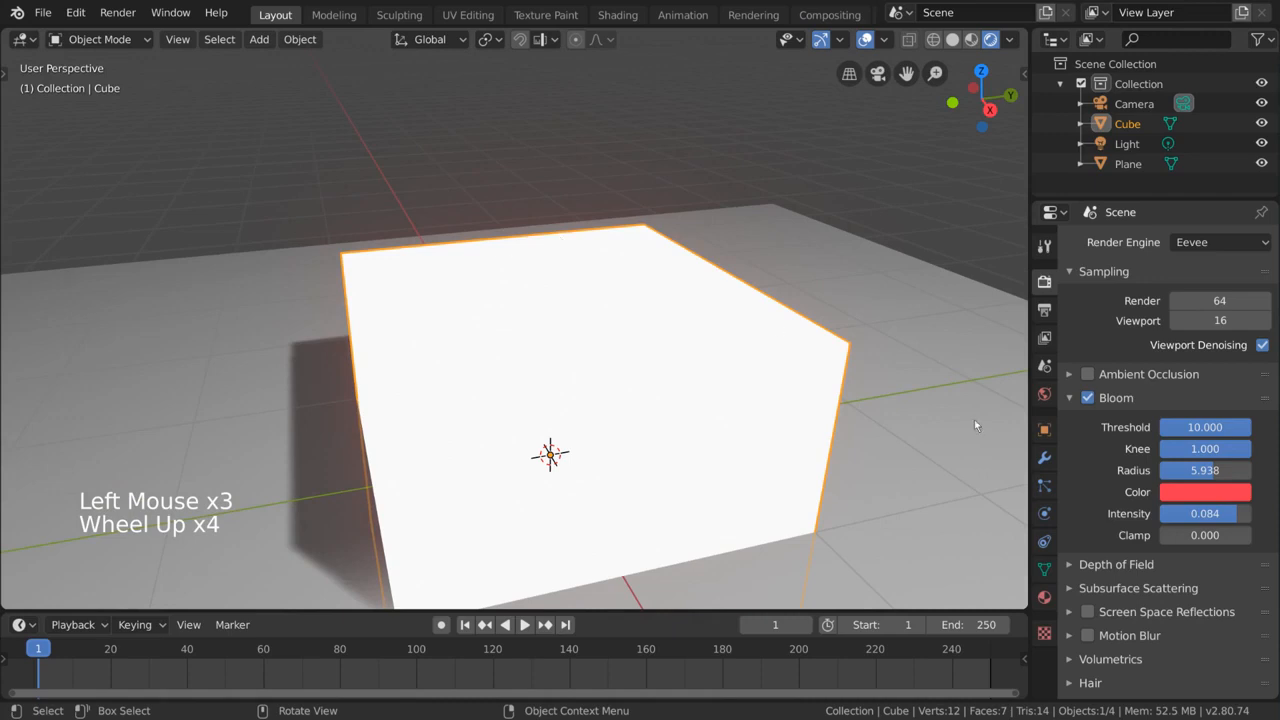
pyautogui.moveTo(1231, 432); pyautogui.dragTo(1214, 430)
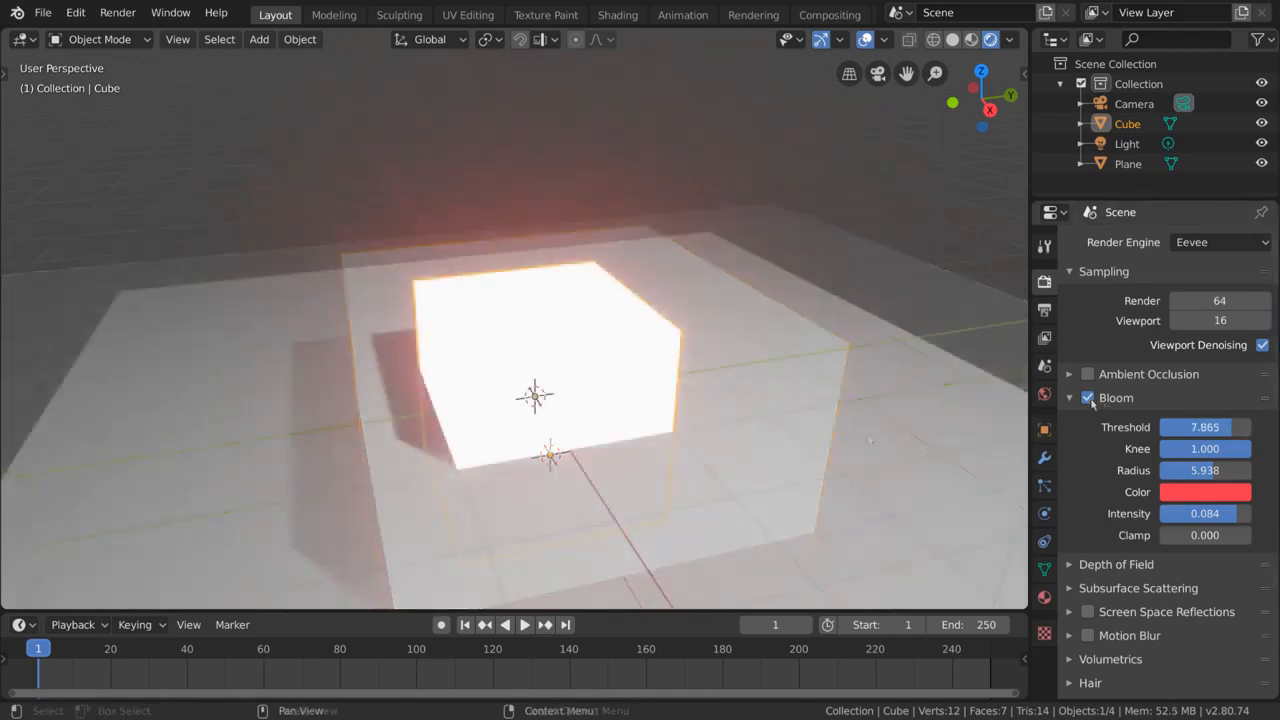
pyautogui.click(1088, 398)
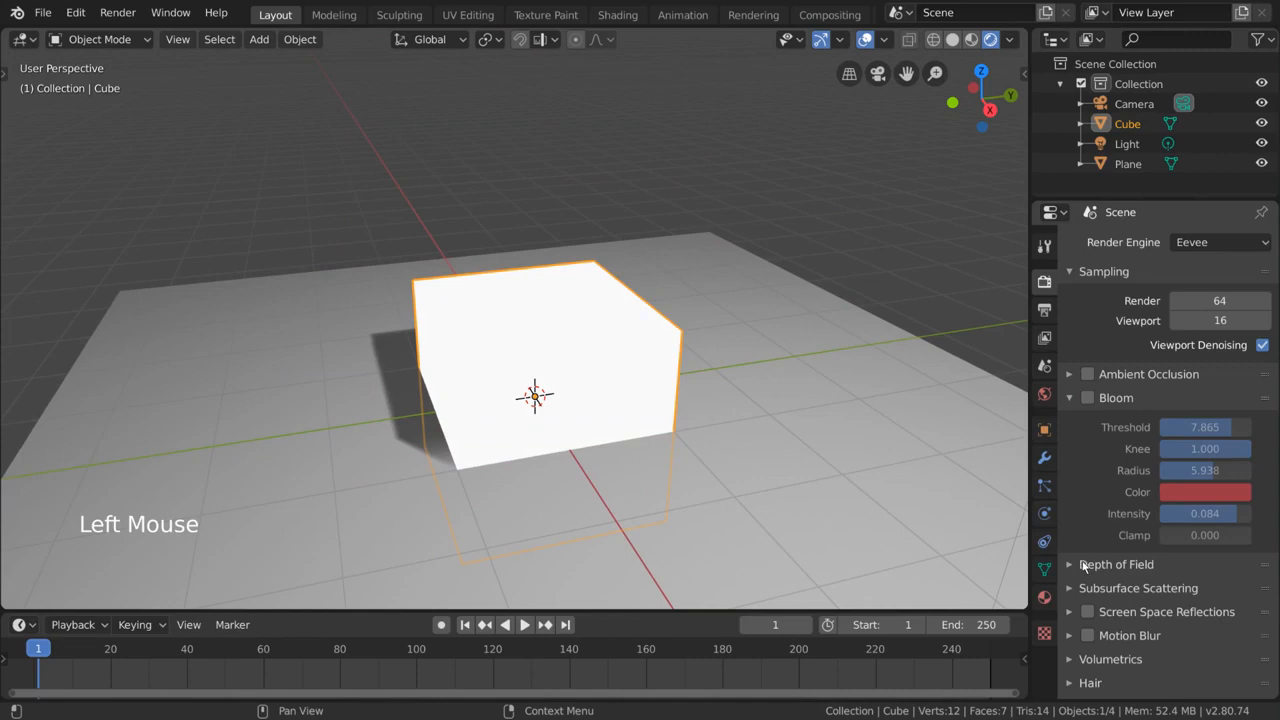
# Expand the Depth of Field settings and collapse the Bloom settings.
pyautogui.click(1084, 565)
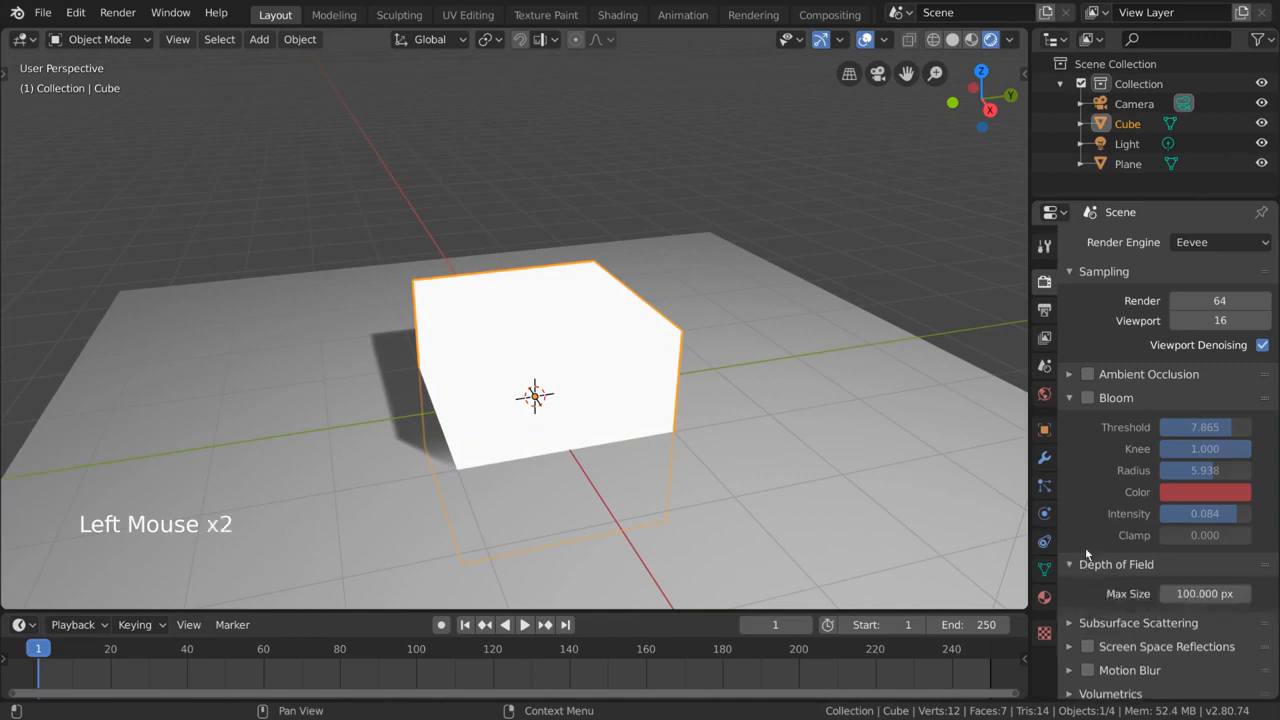
pyautogui.click(1110, 400)
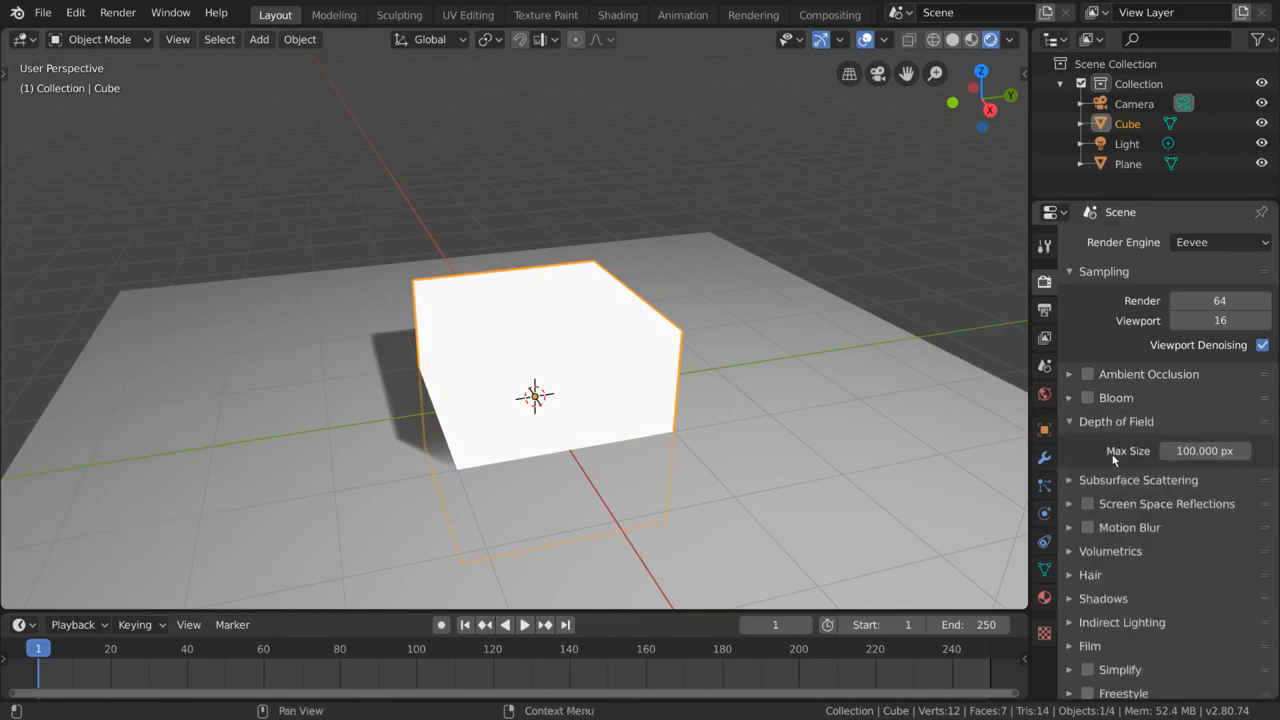
pyautogui.scroll(-3, 740, 410)
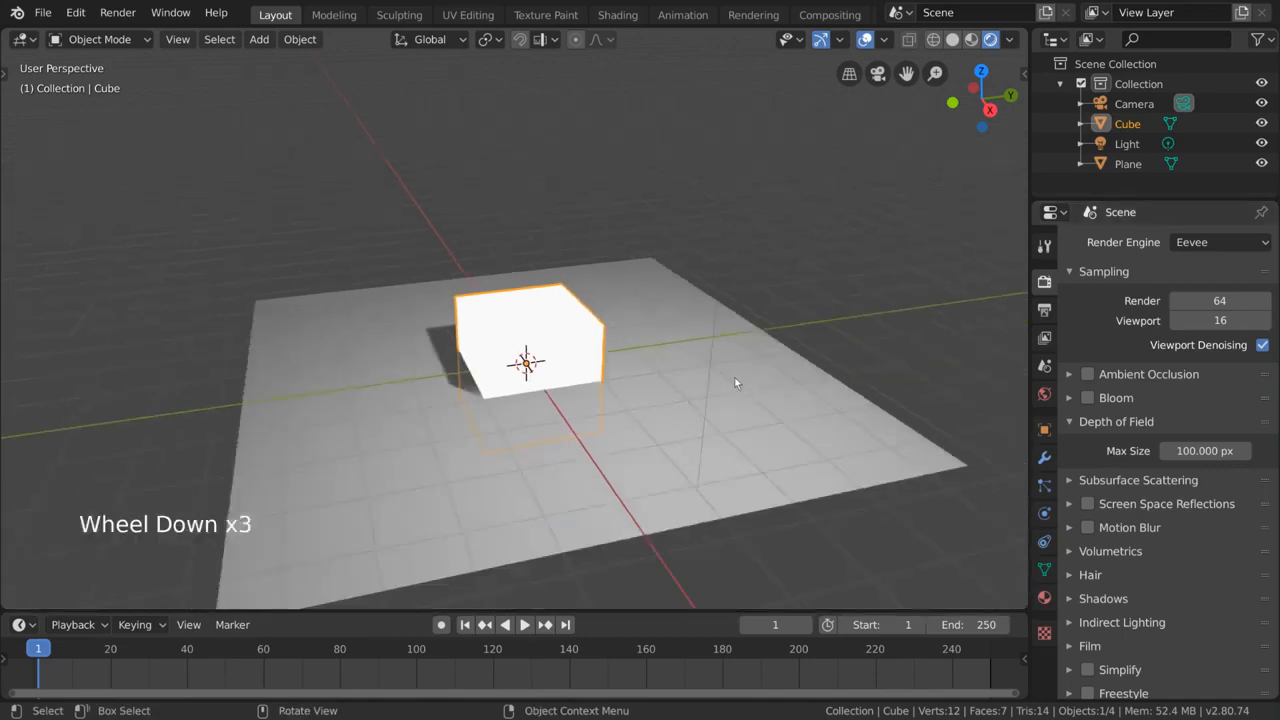
pyautogui.moveTo(734, 377); pyautogui.dragTo(805, 382, button='middle')
pyautogui.scroll(-1, 805, 371)
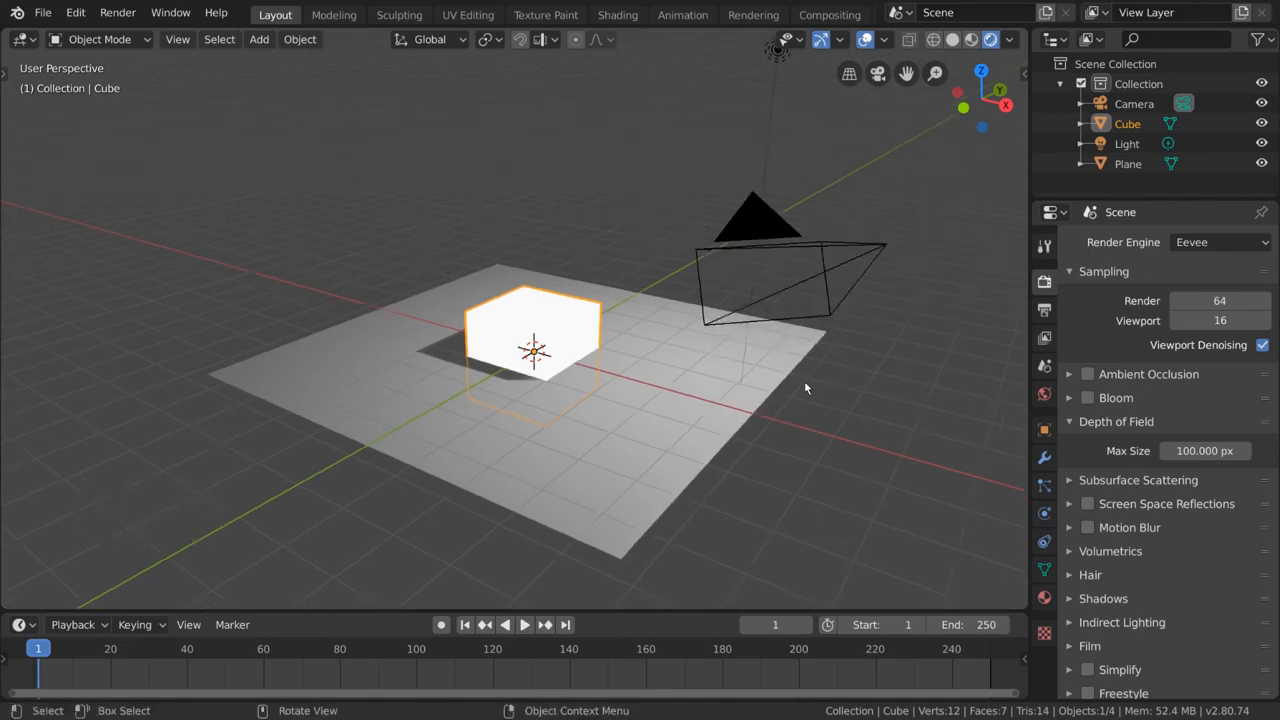
# Add a monkey mesh, and move and rotate it onto the plane beside the cube.
pyautogui.hotkey('shift', 'a')
pyautogui.moveTo(631, 340)
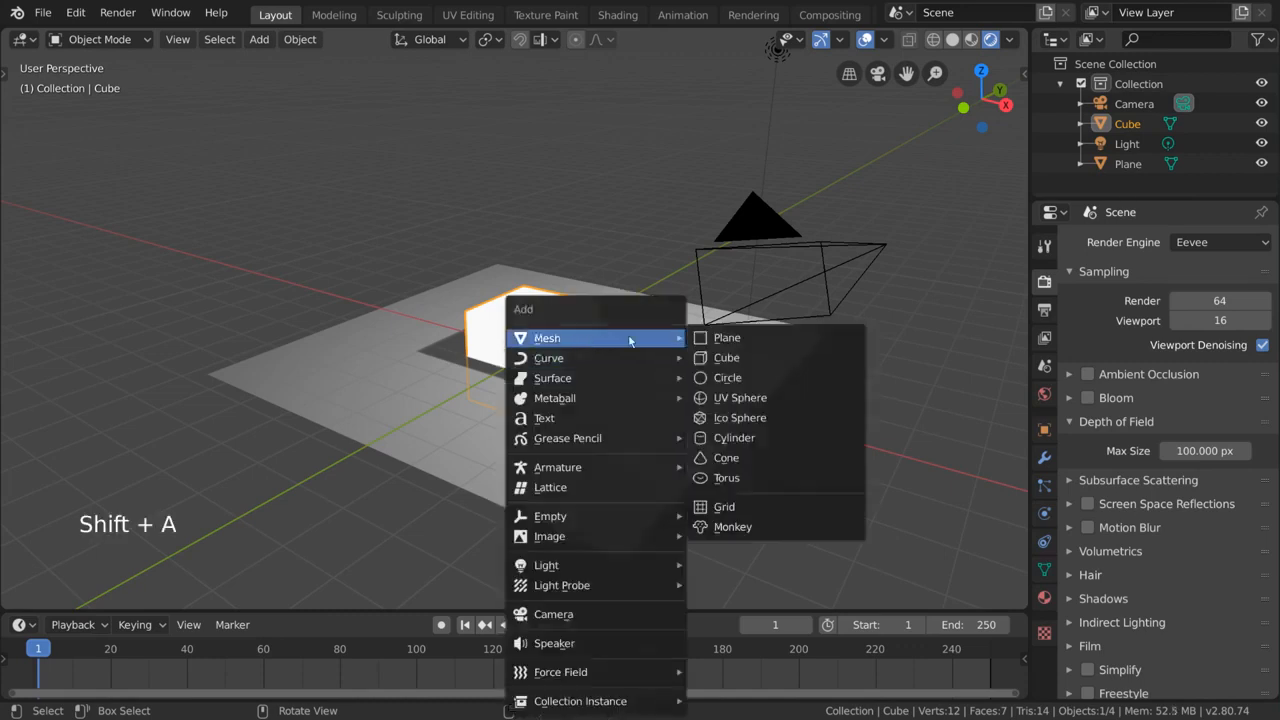
pyautogui.click(731, 526)
pyautogui.press('g')
pyautogui.click(706, 431)
pyautogui.rightClick(706, 431)
pyautogui.press('r')
pyautogui.press('r')
pyautogui.click(765, 349)
pyautogui.press('g')
pyautogui.press('g')
# Duplicate the monkey twice, rotating the copies and placing them at different spots on the plane around the cube.
pyautogui.hotkey('shift', 'd')
pyautogui.click(655, 380)
pyautogui.press('r')
pyautogui.press('g')
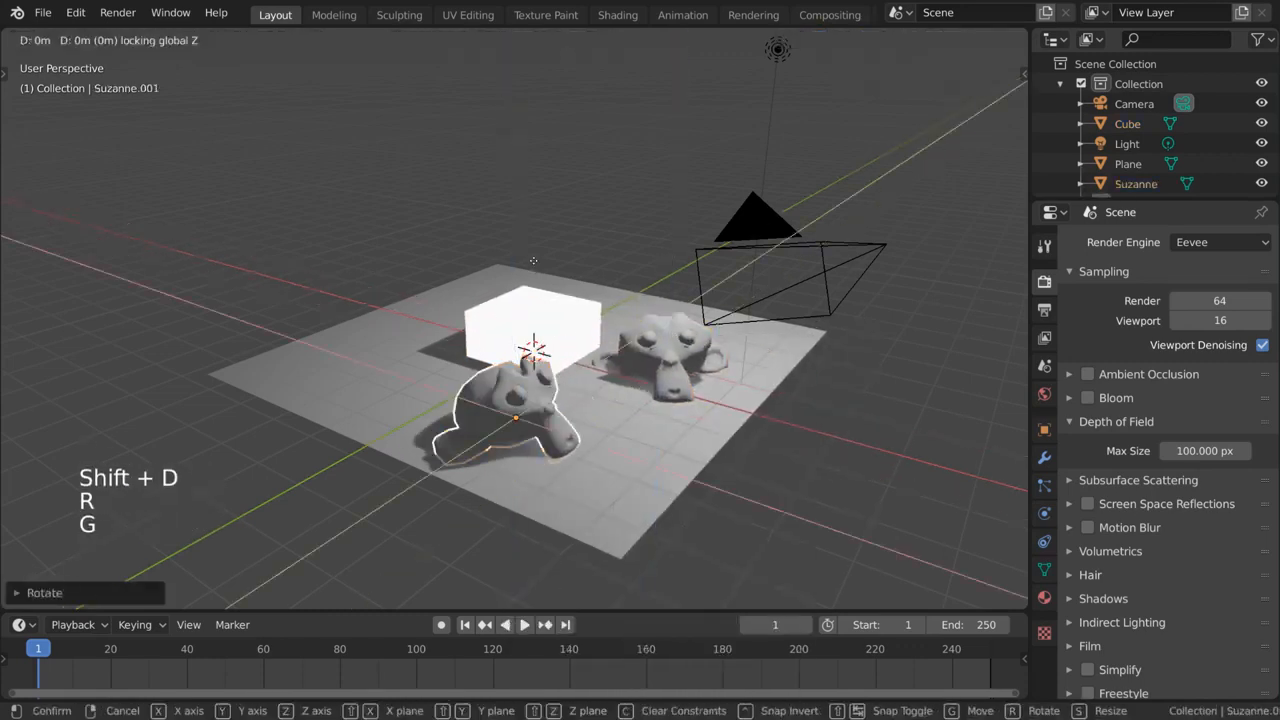
pyautogui.hotkey('shift', 'd')
pyautogui.press('r')
pyautogui.click(457, 200)
# Duplicate the monkey a third time, moving and rotating the copy near the camera.
pyautogui.hotkey('shift', 'd')
pyautogui.press('g')
pyautogui.press('r')
pyautogui.click(874, 231)
pyautogui.moveTo(874, 231); pyautogui.dragTo(654, 289, button='middle')
pyautogui.scroll(-2, 777, 346)
pyautogui.press('g')
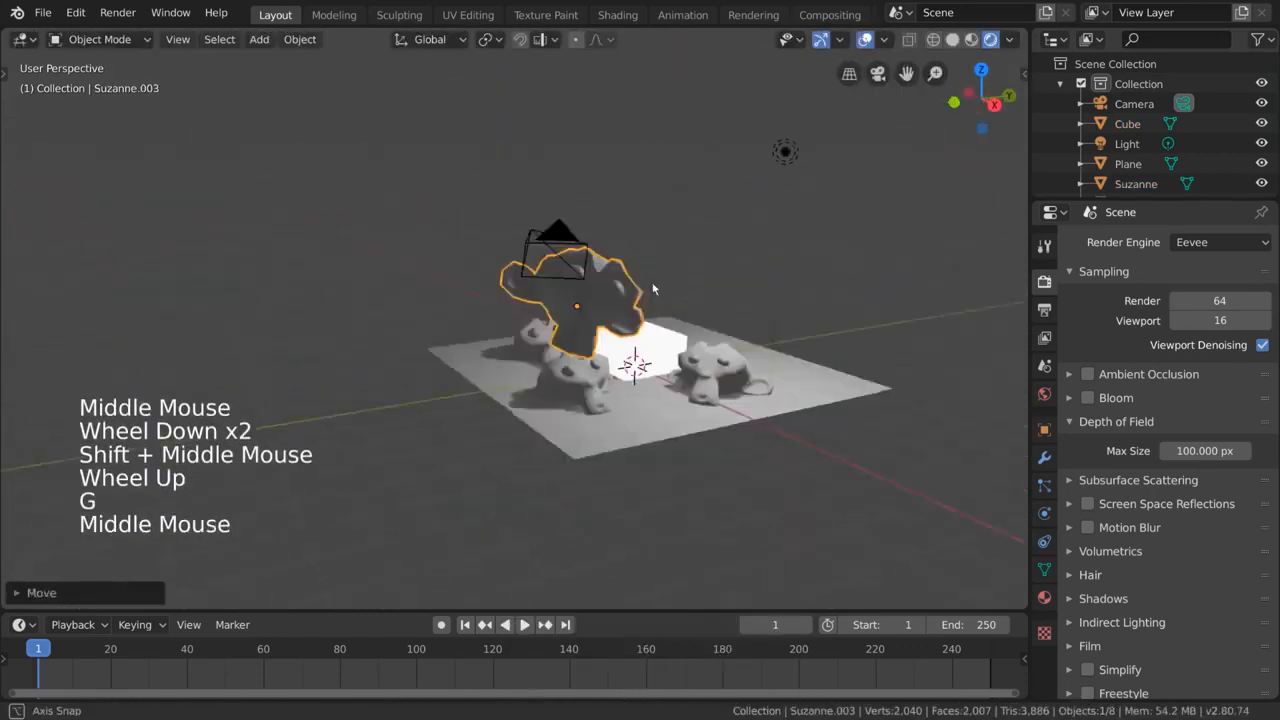
# Rotate, scale and reposition the third monkey copy at the edge of the plane near the camera.
pyautogui.press('g')
pyautogui.press('r')
pyautogui.press('g')
pyautogui.press('g')
pyautogui.press('s')
pyautogui.moveTo(789, 317); pyautogui.dragTo(590, 420, button='middle')
pyautogui.press('g')
pyautogui.press('g')
pyautogui.click(497, 400)
pyautogui.press('g')
pyautogui.moveTo(497, 400); pyautogui.dragTo(583, 383, button='middle')
pyautogui.moveTo(420, 370); pyautogui.dragTo(508, 345, button='middle')
# Duplicate the monkey a fourth time and rotate the copy, undoing its accidental deletion.
pyautogui.hotkey('shift', 'd')
pyautogui.click(466, 274)
pyautogui.moveTo(466, 274); pyautogui.dragTo(671, 392, button='middle')
pyautogui.press('r')
pyautogui.press('g')
pyautogui.press('r')
pyautogui.press('r')
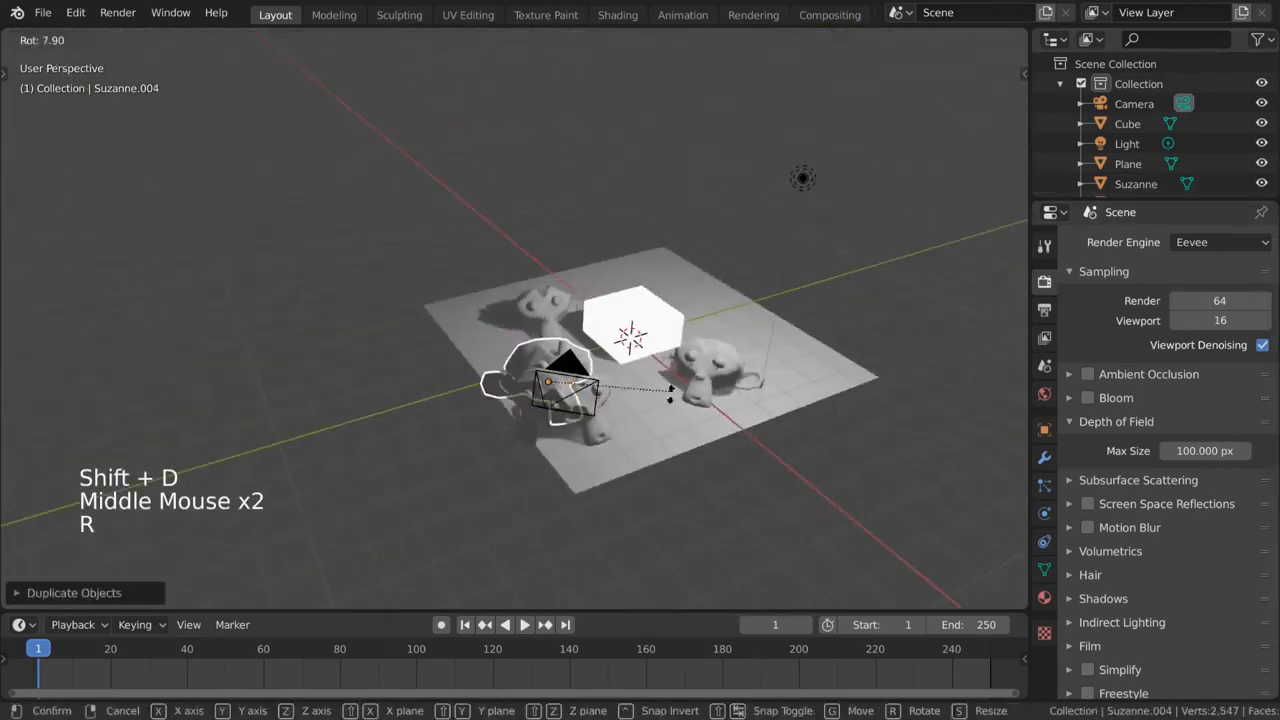
pyautogui.click(660, 390)
pyautogui.press('Delete')
pyautogui.hotkey('ctrl', 'z')
# Move the fourth monkey copy in front of the cube, rotate it and scale it down.
pyautogui.scroll(2, 660, 390)
pyautogui.moveTo(700, 328); pyautogui.dragTo(760, 335, button='middle')
pyautogui.press('g')
pyautogui.click(760, 335)
pyautogui.moveTo(760, 335); pyautogui.dragTo(741, 324, button='middle')
pyautogui.press('r')
pyautogui.press('g')
pyautogui.press('s')
pyautogui.click(715, 370)
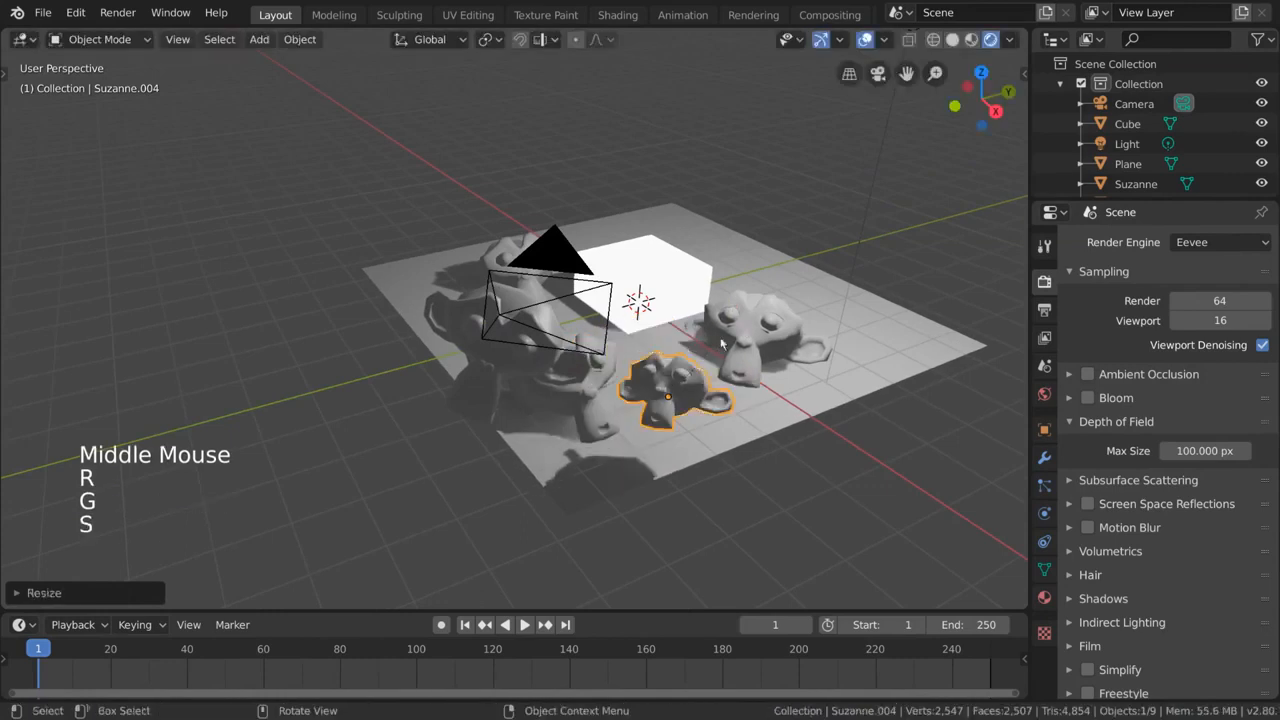
pyautogui.press('s')
pyautogui.moveTo(715, 370); pyautogui.dragTo(800, 390, button='middle')
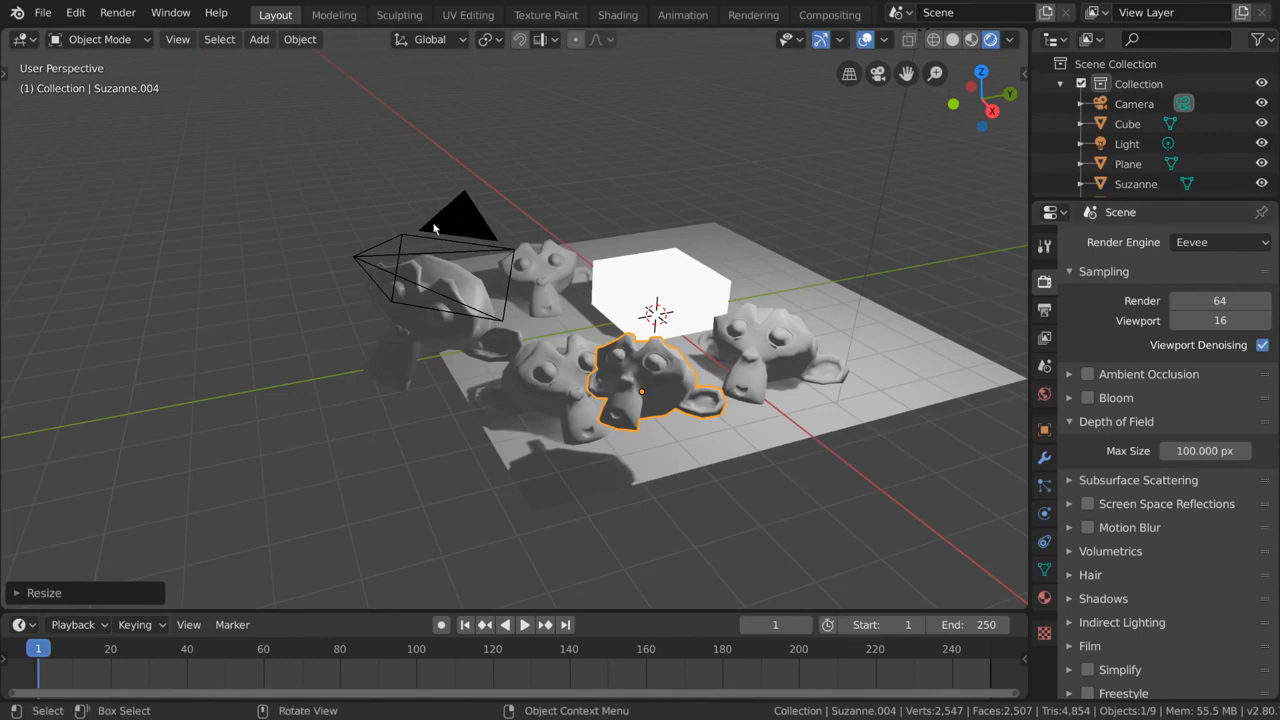
# Set the maximum size of Eevee's Depth of Field to 100 px.
pyautogui.moveTo(1163, 454); pyautogui.dragTo(1158, 454)
pyautogui.click(1158, 454)
pyautogui.write('100')
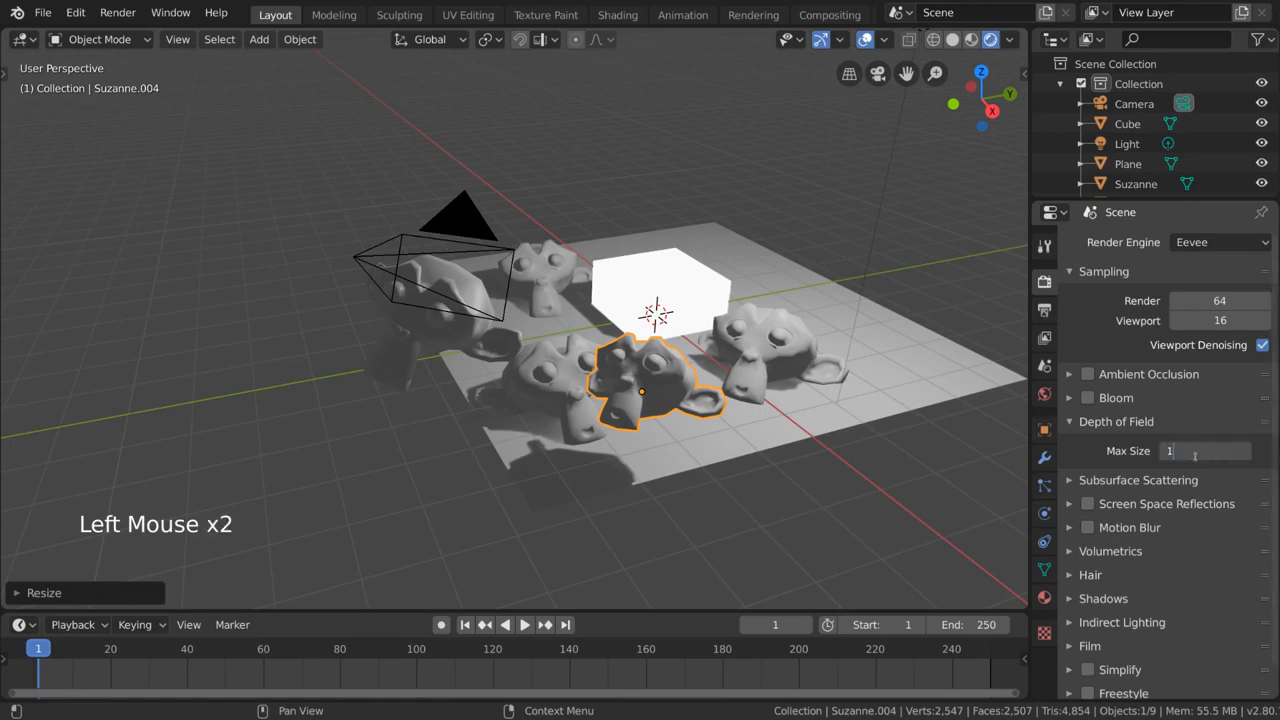
pyautogui.press('Return')
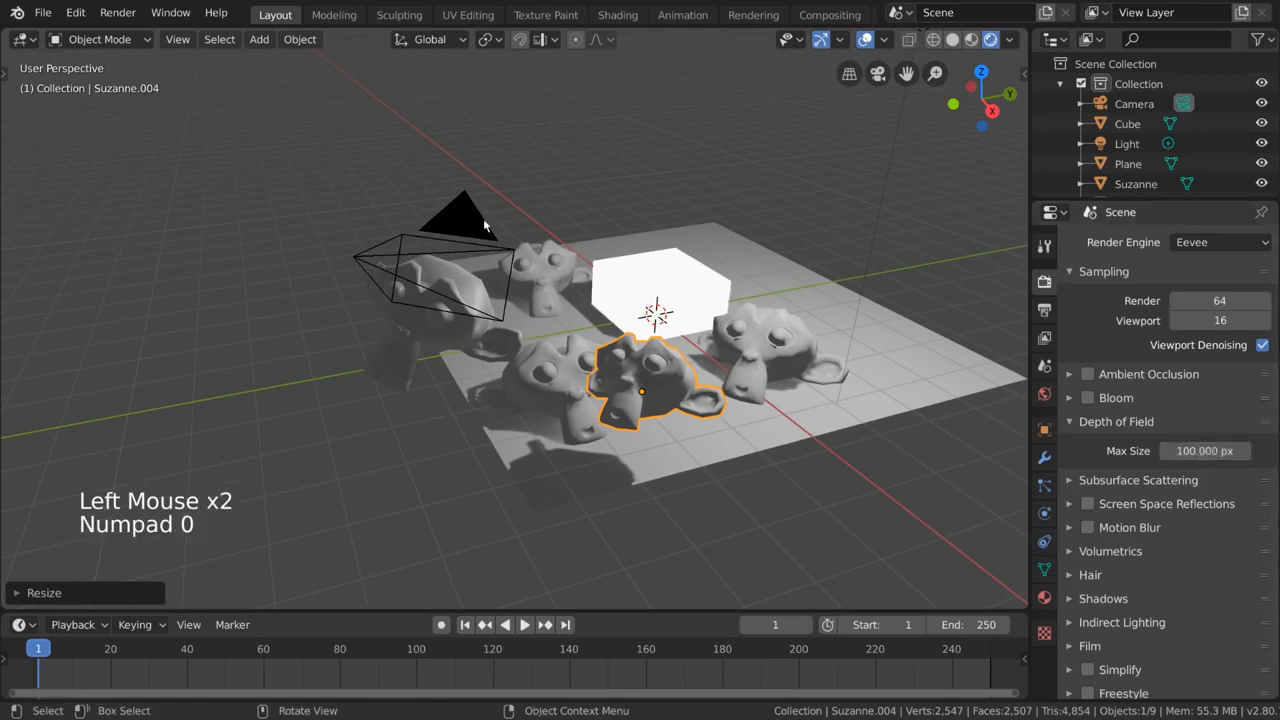
# Select the camera and enable Depth of Field in its data properties.
pyautogui.click(483, 221)
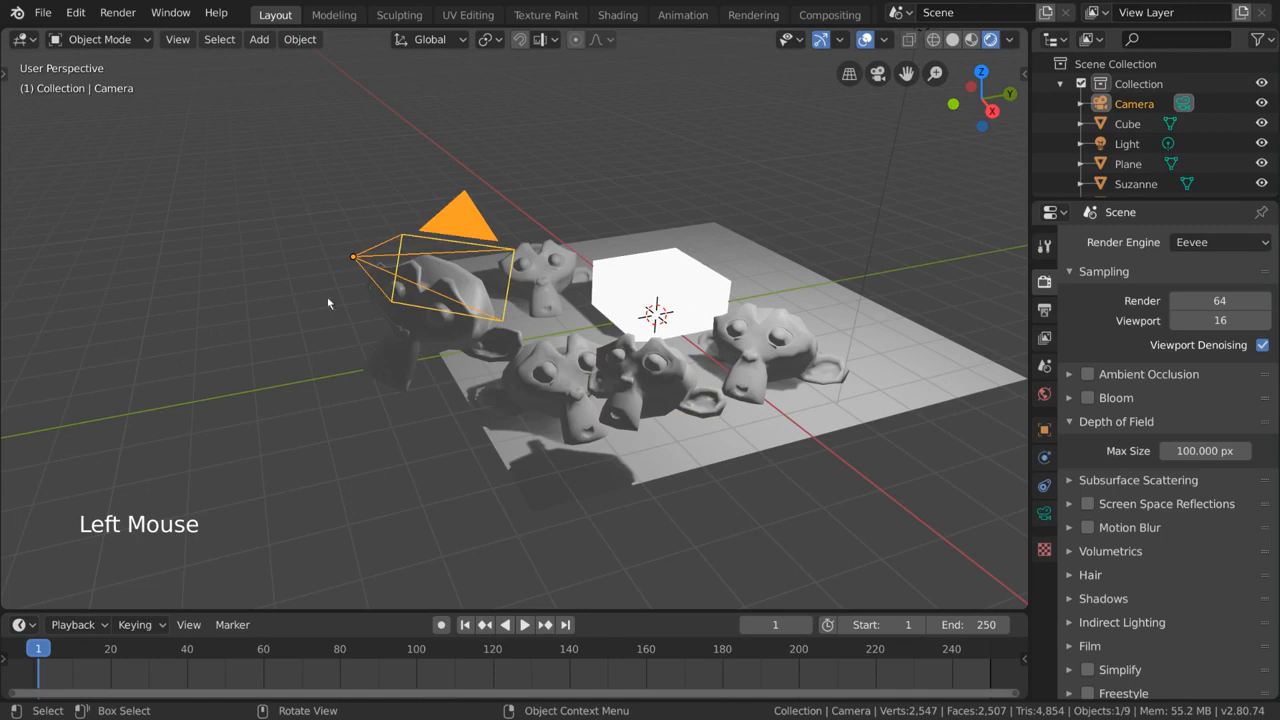
pyautogui.click(1043, 514)
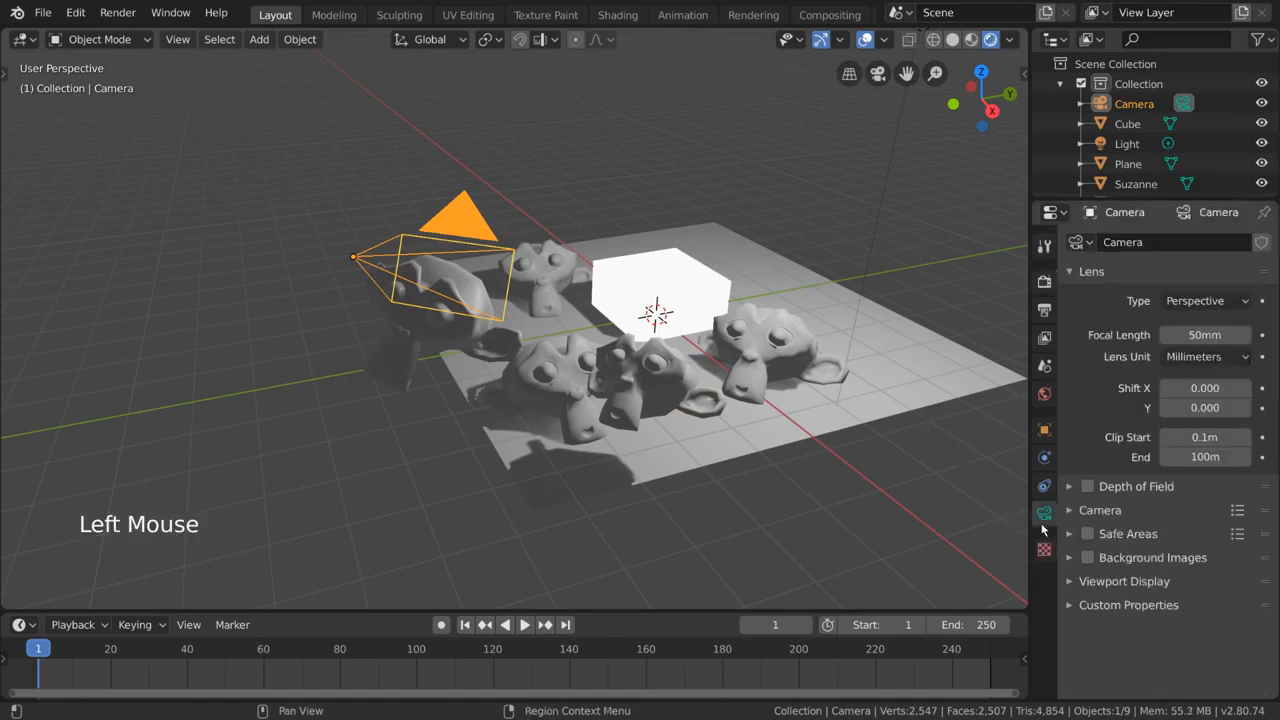
pyautogui.click(1090, 486)
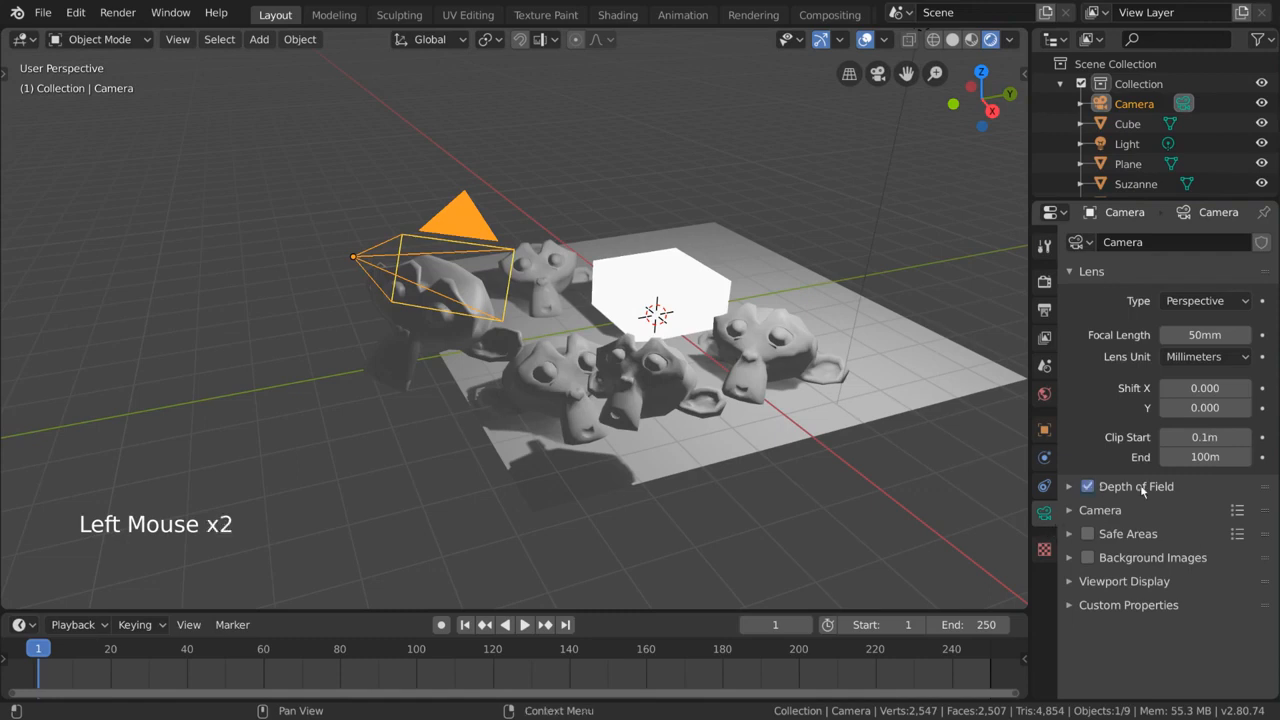
pyautogui.moveTo(748, 361); pyautogui.dragTo(514, 374, button='middle')
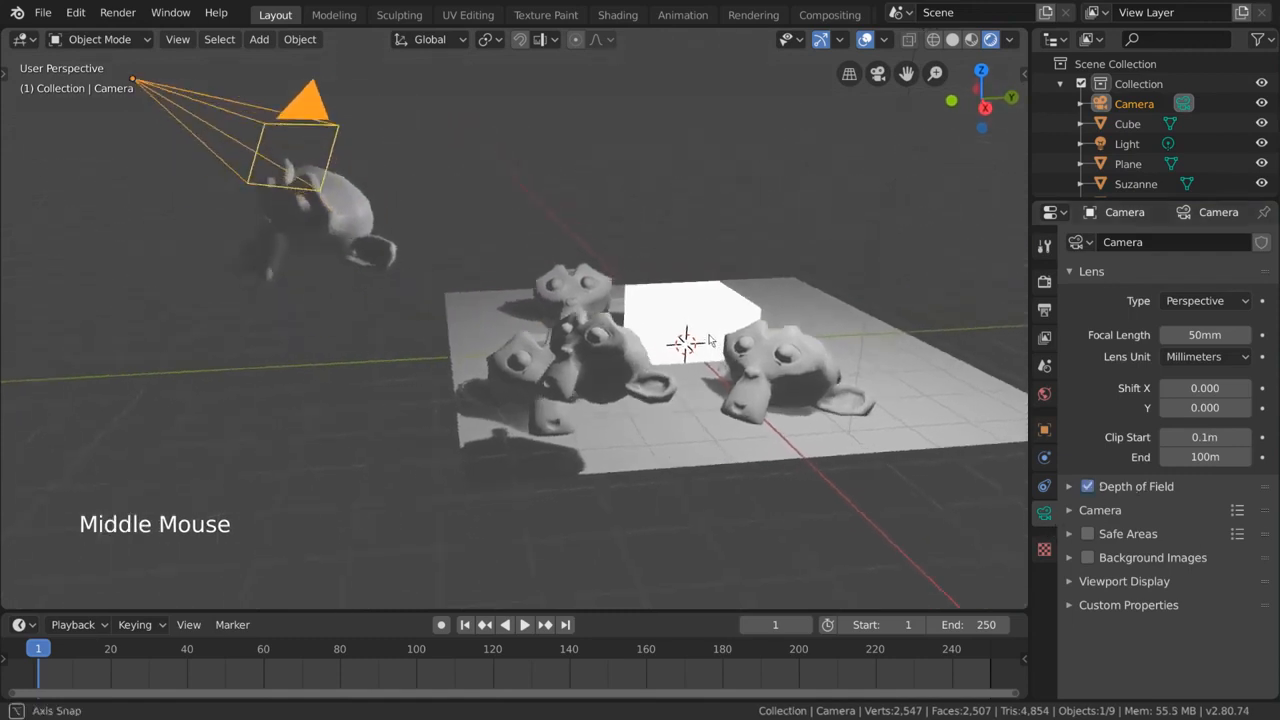
pyautogui.moveTo(743, 310); pyautogui.dragTo(716, 307, button='middle')
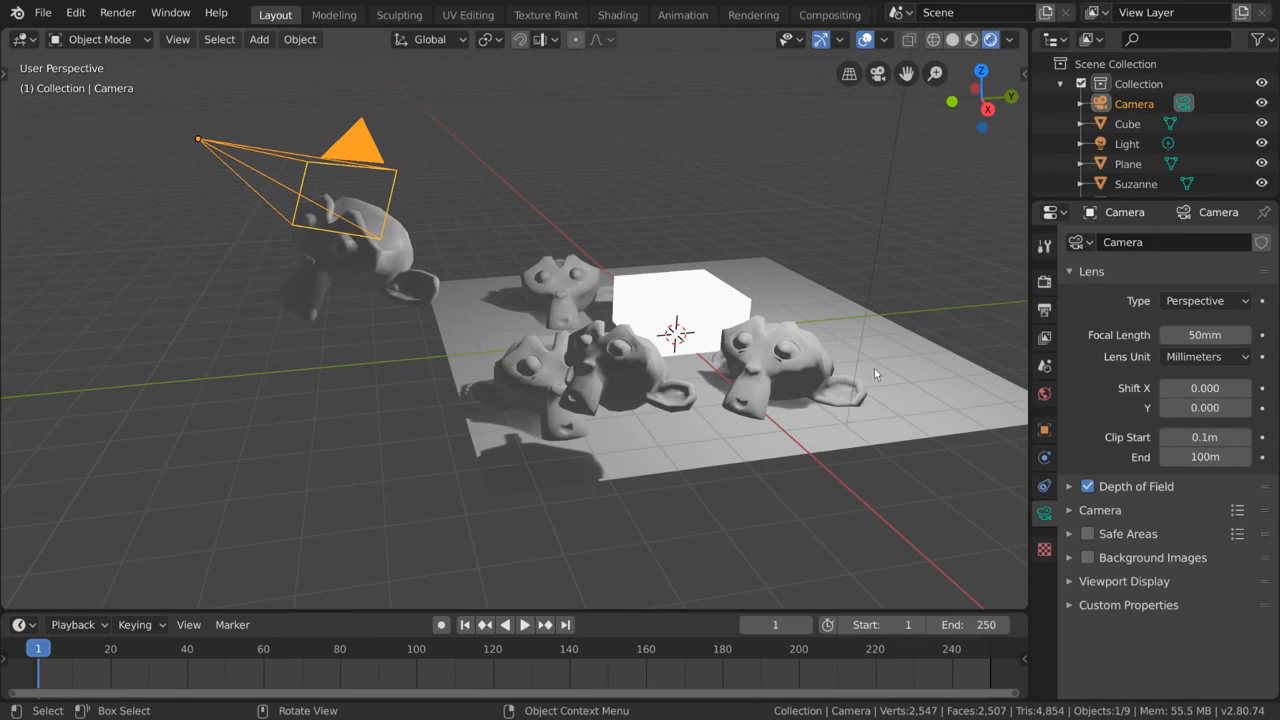
# Expand the camera's Depth of Field settings, set the focus distance to 1 m and look through the camera.
pyautogui.click(1068, 487)
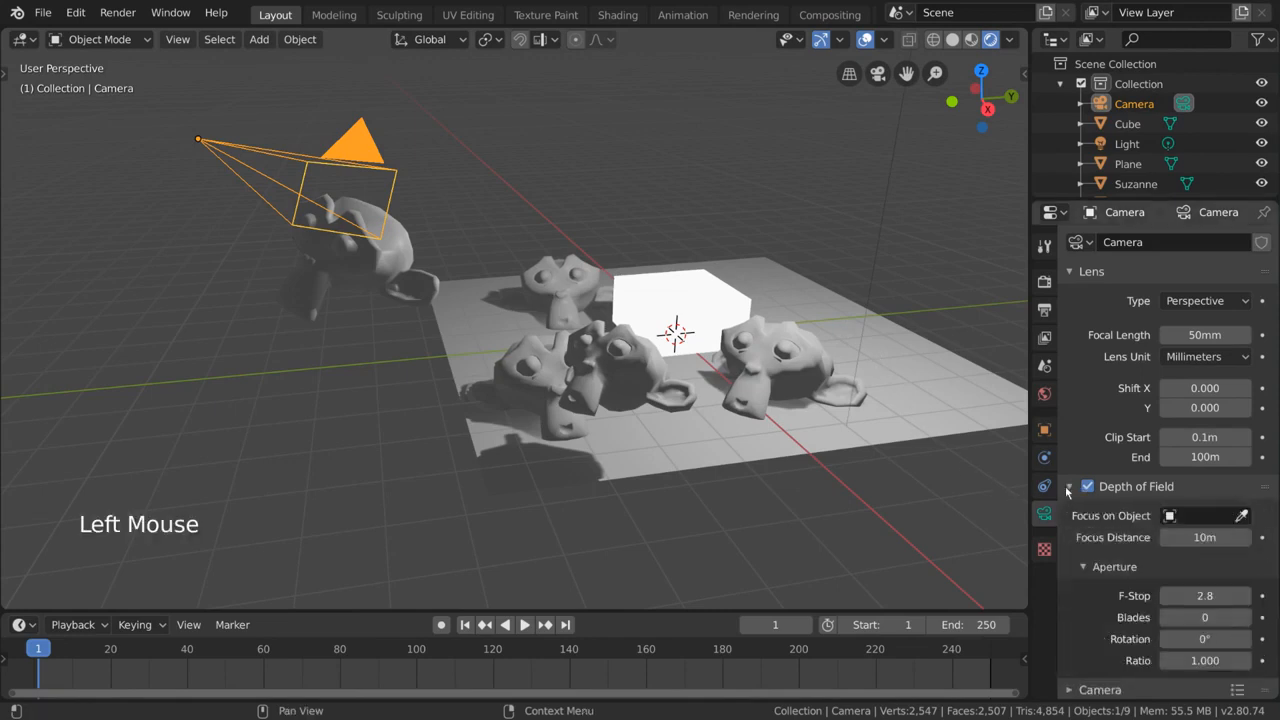
pyautogui.scroll(-6, 1135, 521)
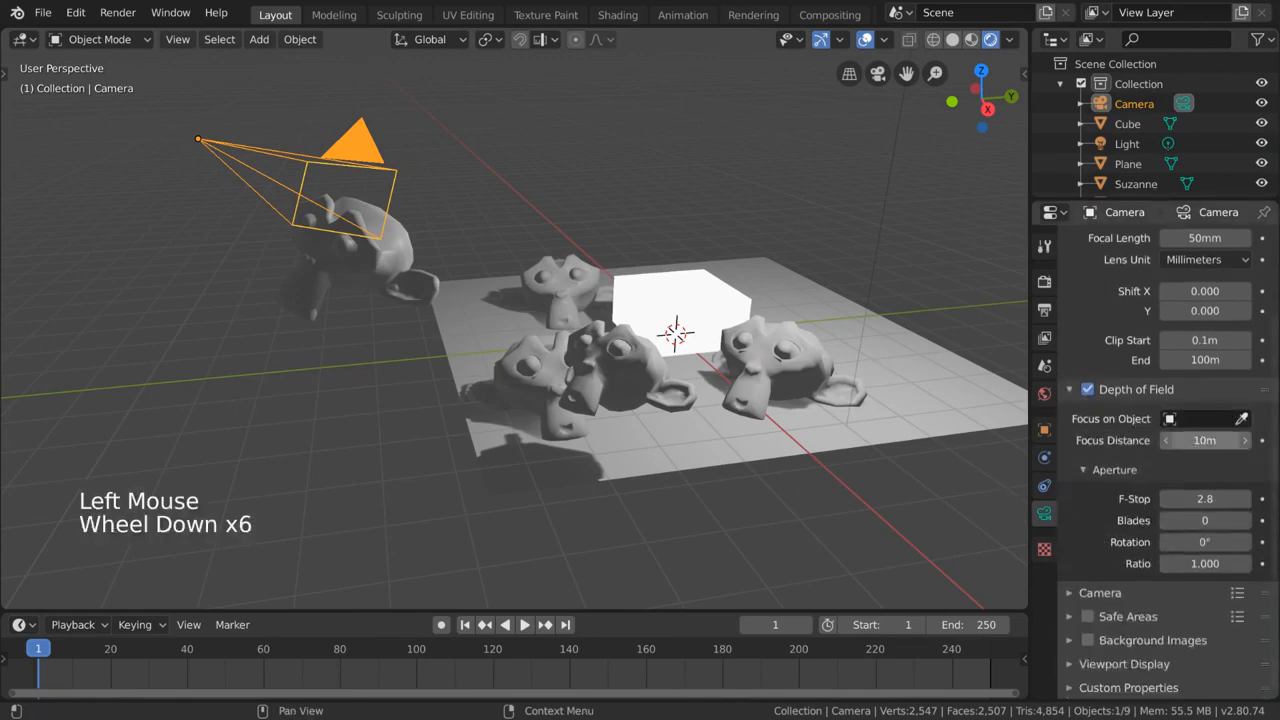
pyautogui.click(1196, 442)
pyautogui.moveTo(1196, 442); pyautogui.dragTo(1170, 442)
pyautogui.moveTo(732, 481); pyautogui.dragTo(625, 369, button='middle')
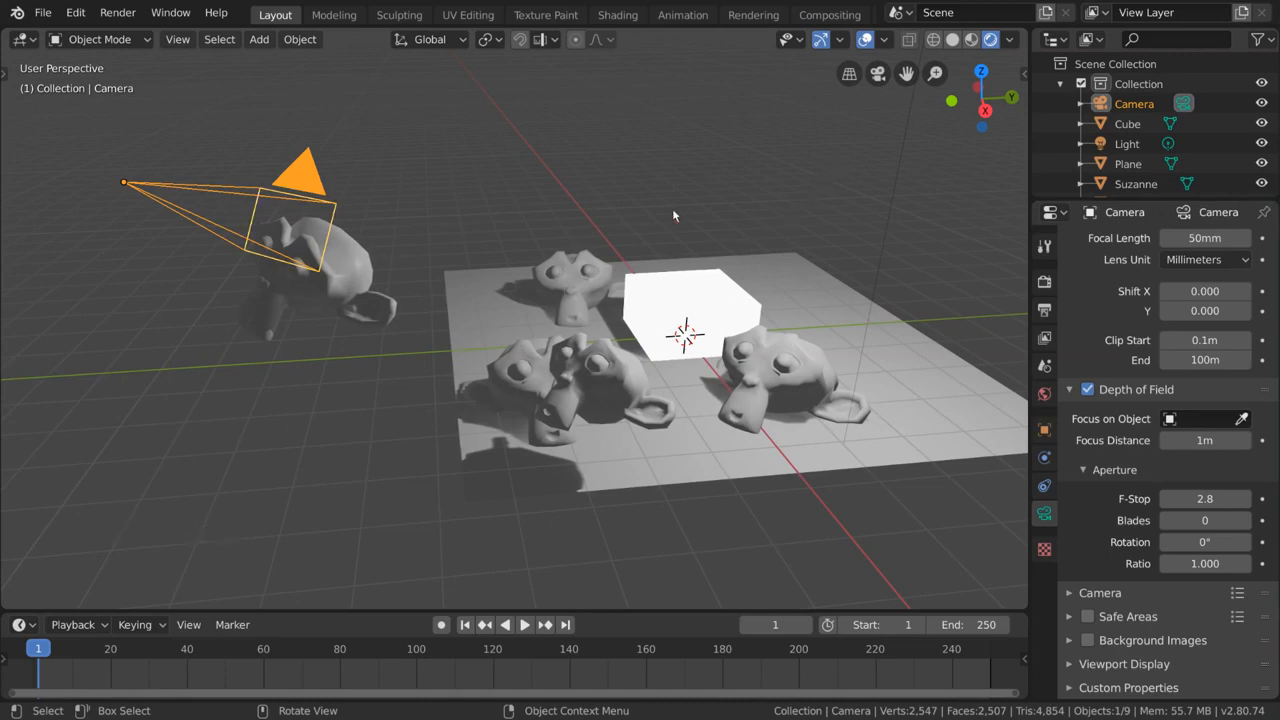
pyautogui.click(878, 73)
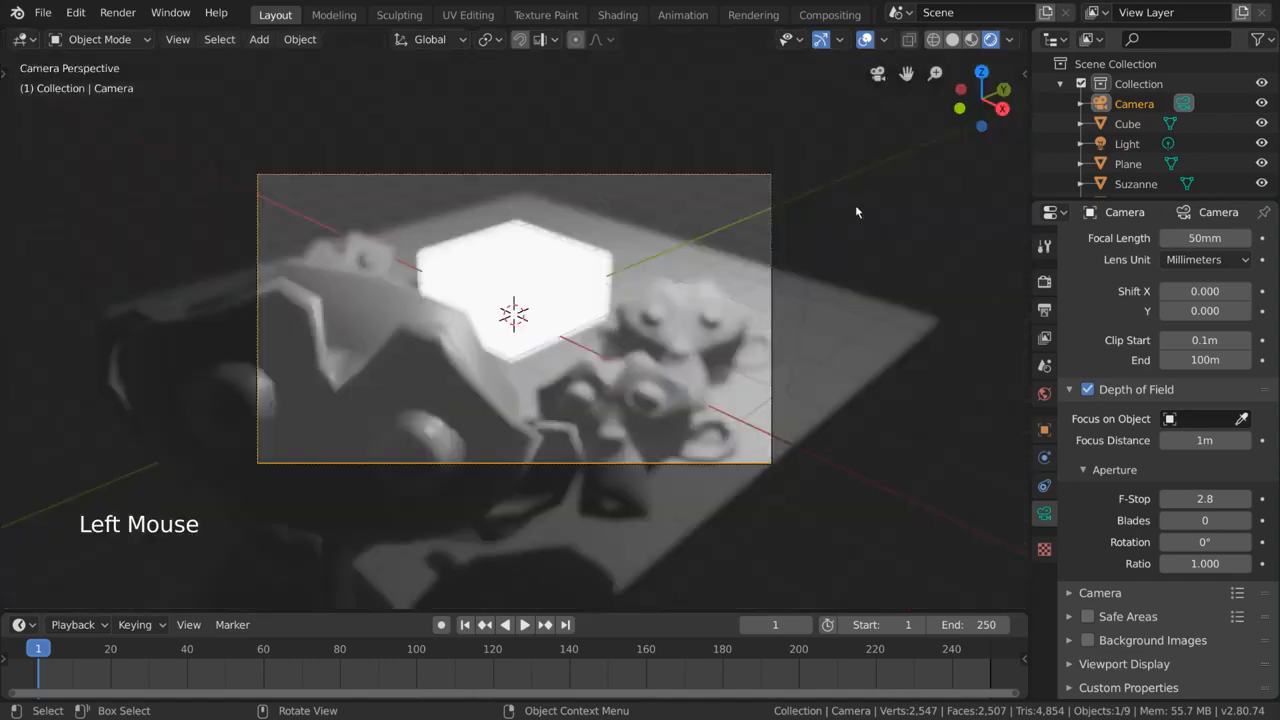
pyautogui.press('KP_0')
pyautogui.press('KP_0')
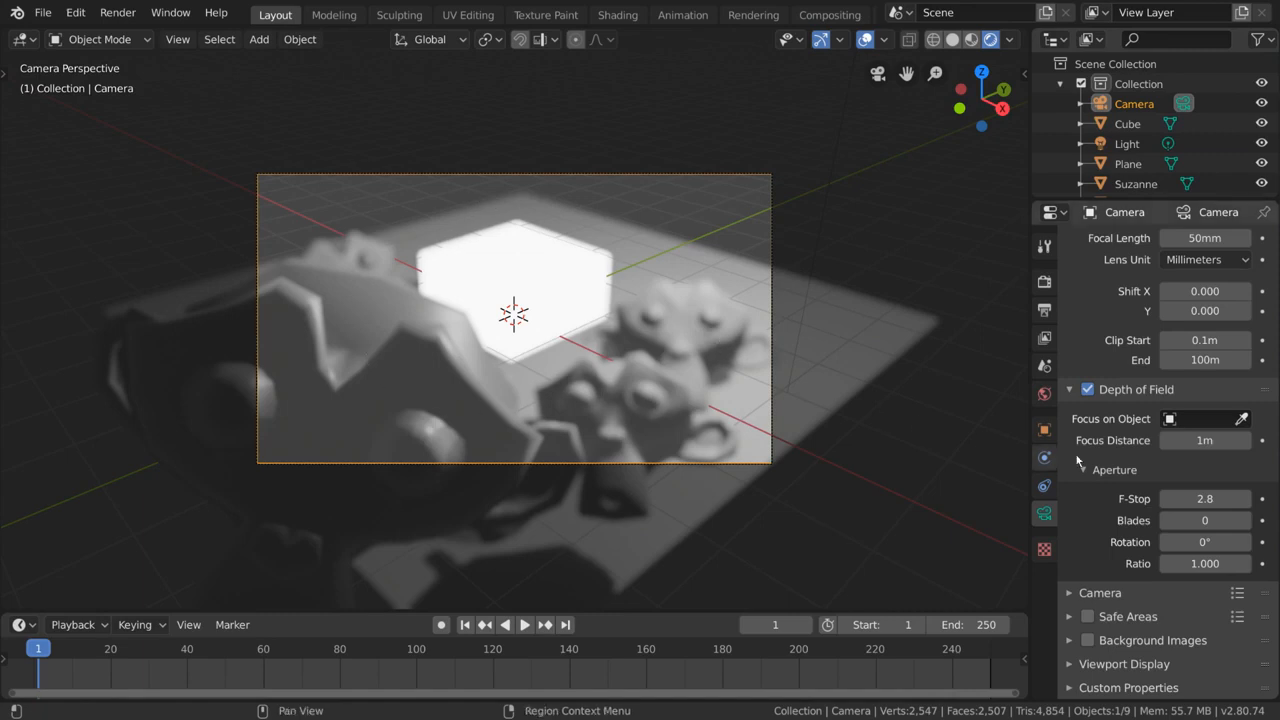
# Set the camera's focus distance to 2 m.
pyautogui.click(1204, 440)
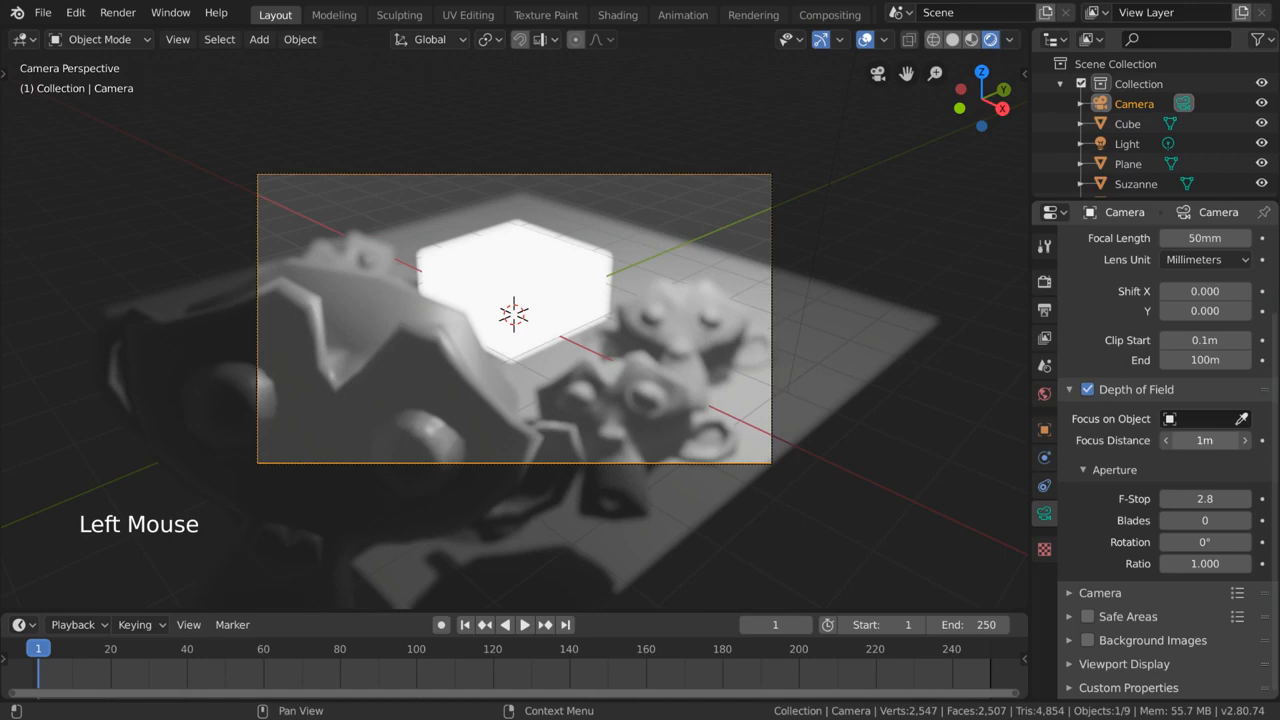
pyautogui.press('shift')
pyautogui.moveTo(1204, 440)
pyautogui.keyDown('shift'); pyautogui.mouseDown()
pyautogui.moveTo(1270, 440)
pyautogui.moveTo(1188, 440)
pyautogui.moveTo(1232, 440)
pyautogui.moveTo(1191, 440)
pyautogui.moveTo(1204, 440)
pyautogui.mouseUp(); pyautogui.keyUp('shift')
# Enable the display of Limits in the camera's Viewport Display settings to show its focus point in the scene.
pyautogui.click(1153, 673)
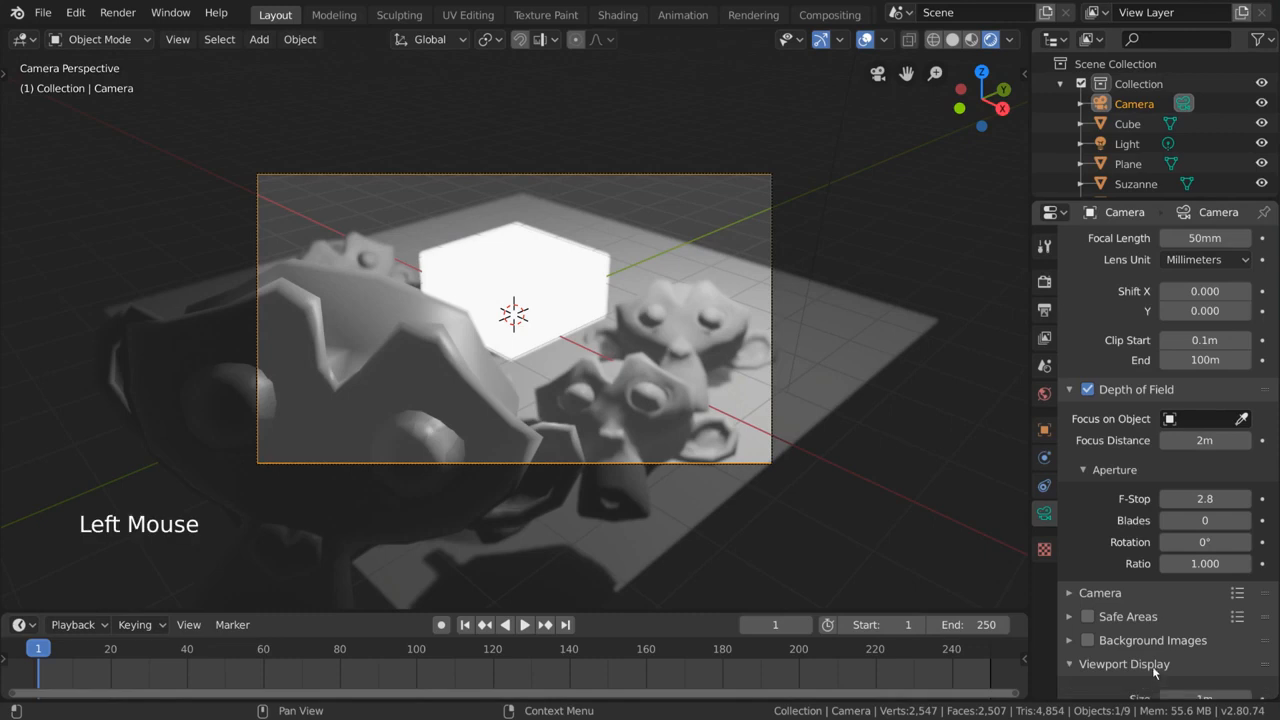
pyautogui.scroll(-8, 1150, 620)
pyautogui.click(1131, 590)
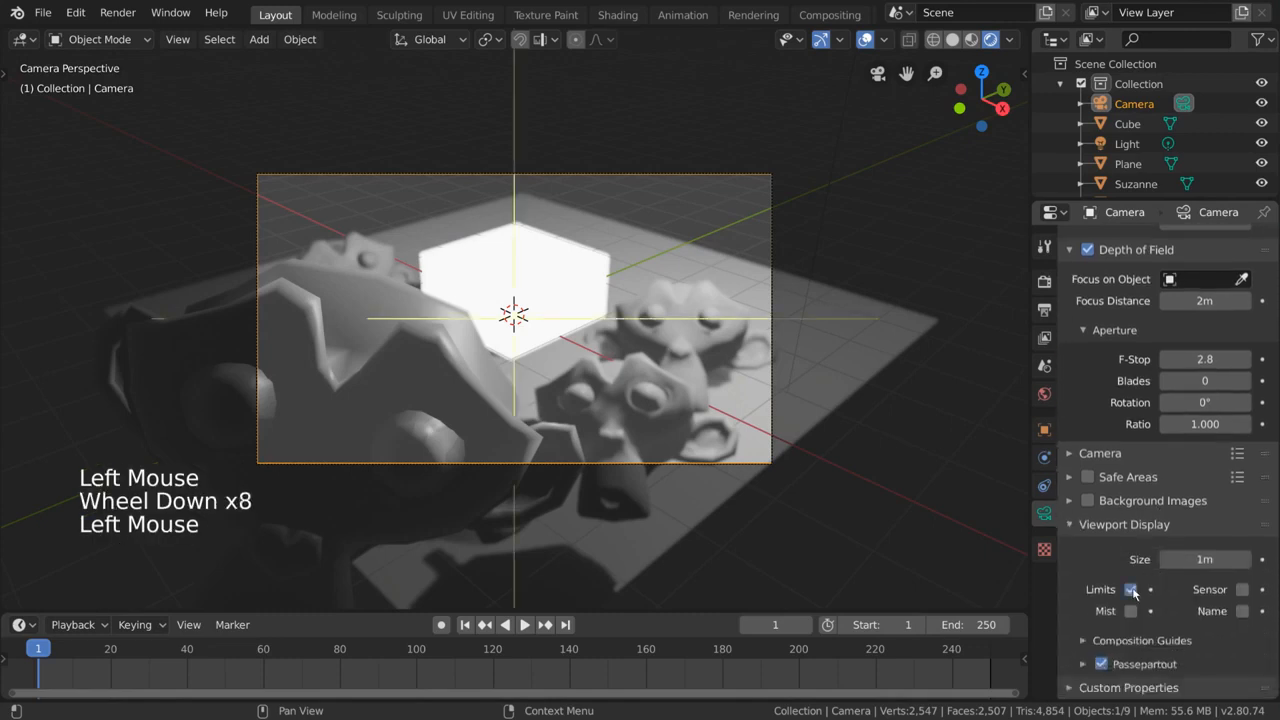
pyautogui.moveTo(850, 450); pyautogui.dragTo(620, 390, button='middle')
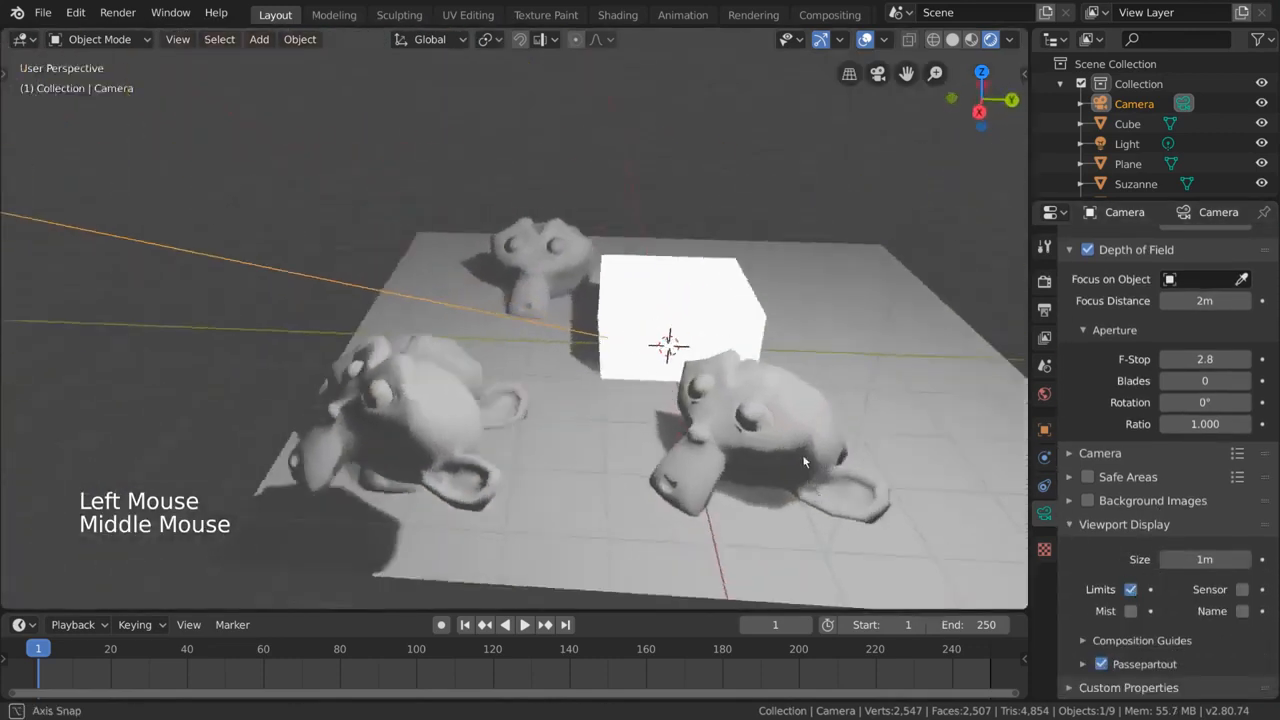
pyautogui.scroll(-2, 597, 382)
pyautogui.scroll(-1, 597, 382)
pyautogui.scroll(-8, 1140, 571)
# Increase the camera's focus distance to 6 m and look through the camera again.
pyautogui.scroll(5, 1140, 571)
pyautogui.scroll(-1, 1140, 560)
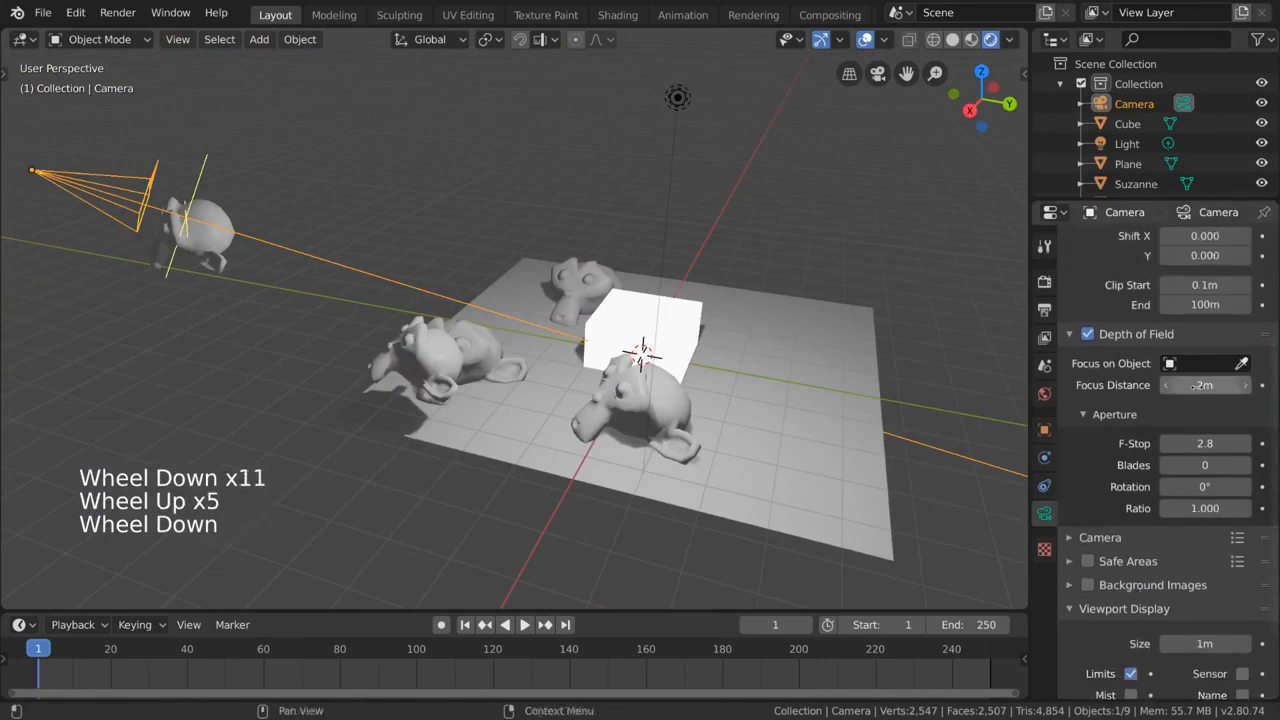
pyautogui.moveTo(1204, 385); pyautogui.dragTo(1272, 385)
pyautogui.moveTo(695, 462); pyautogui.dragTo(660, 458, button='middle')
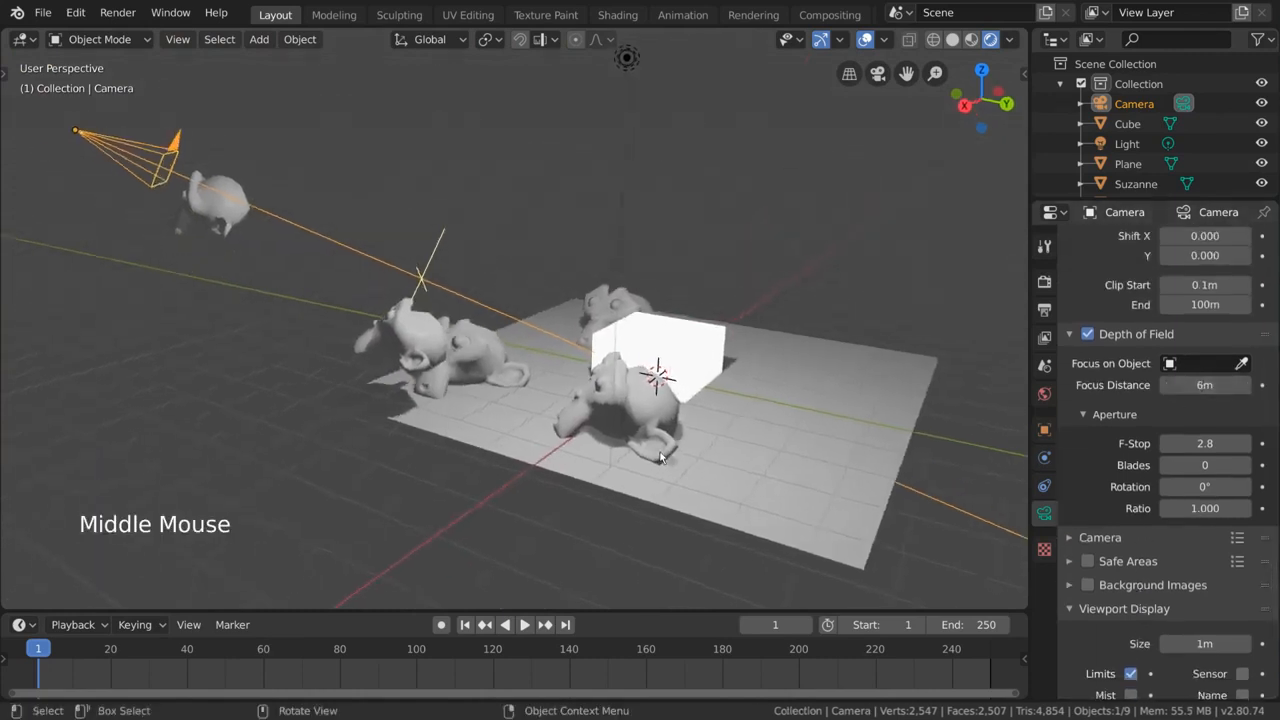
pyautogui.click(877, 73)
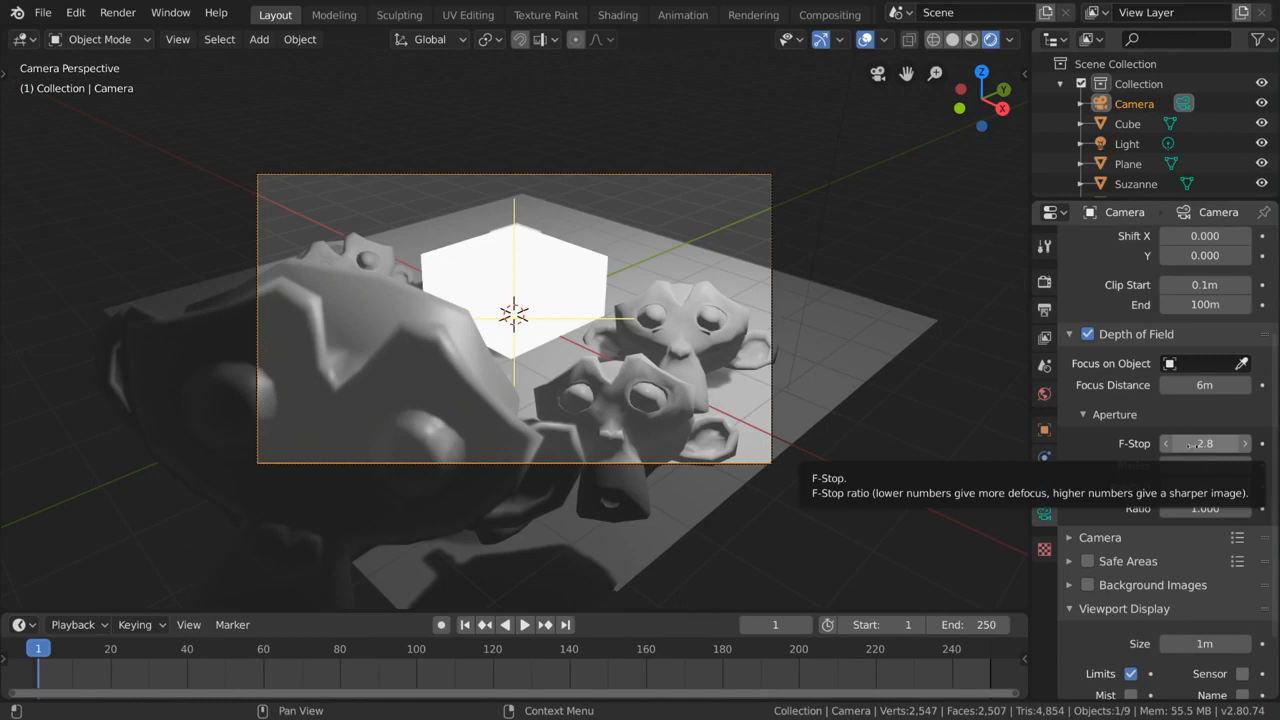
# Lower the camera's aperture F-Stop to 0.2 for stronger defocus.
pyautogui.keyDown('shift'); pyautogui.moveTo(1191, 443); pyautogui.dragTo(1158, 443); pyautogui.keyUp('shift')
pyautogui.click(1192, 447)
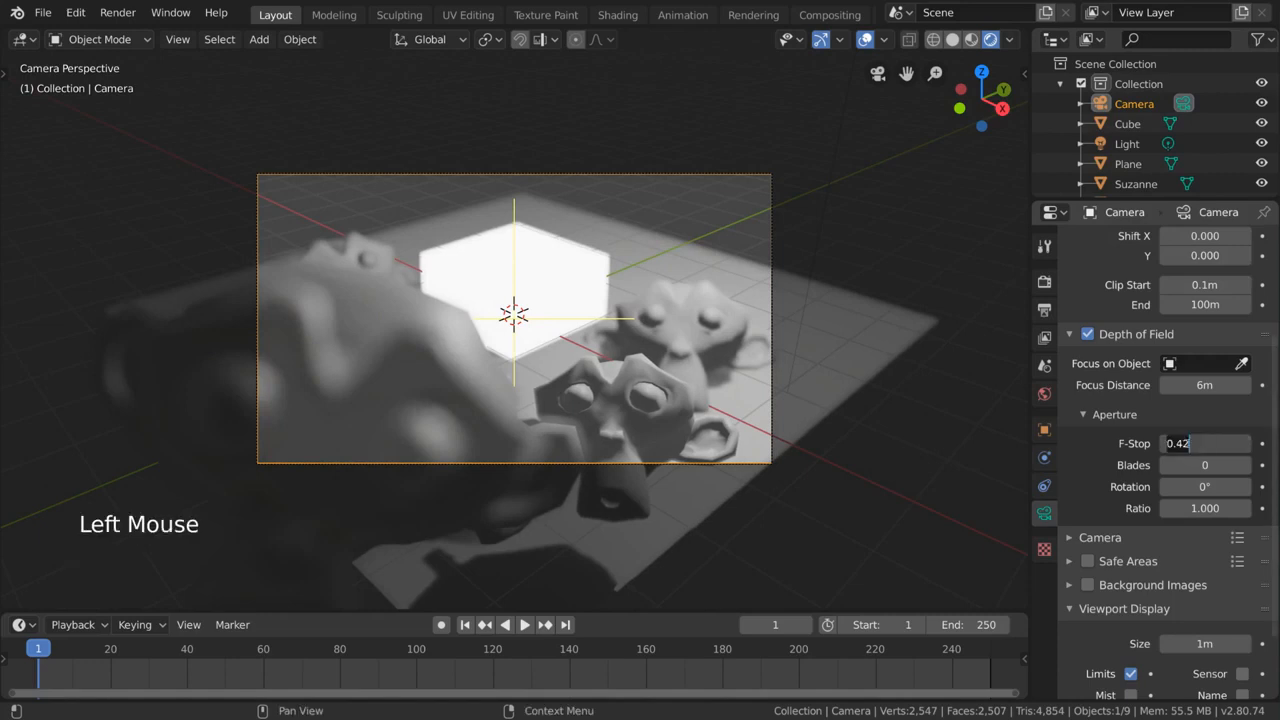
pyautogui.write('0.2')
pyautogui.press('Return')
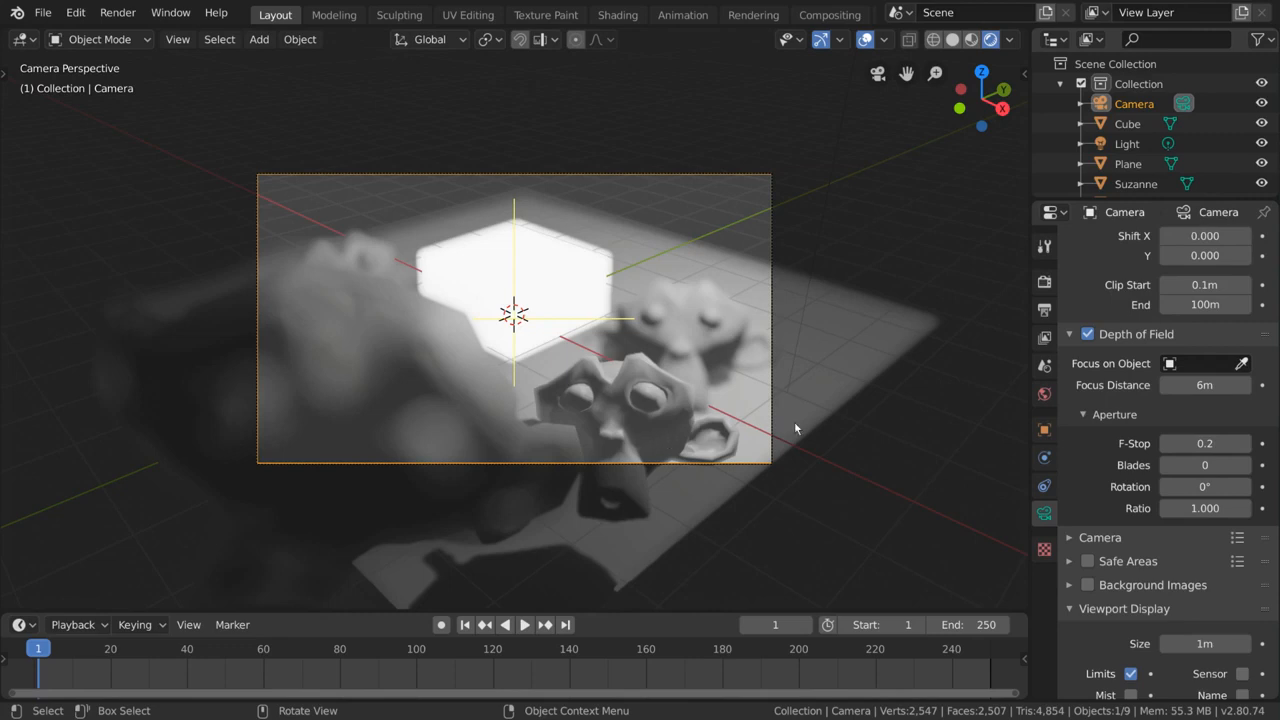
# Raise the F-Stop to 128 to compare the sharpness, and set it to 0.1.
pyautogui.moveTo(1200, 443); pyautogui.dragTo(1278, 443)
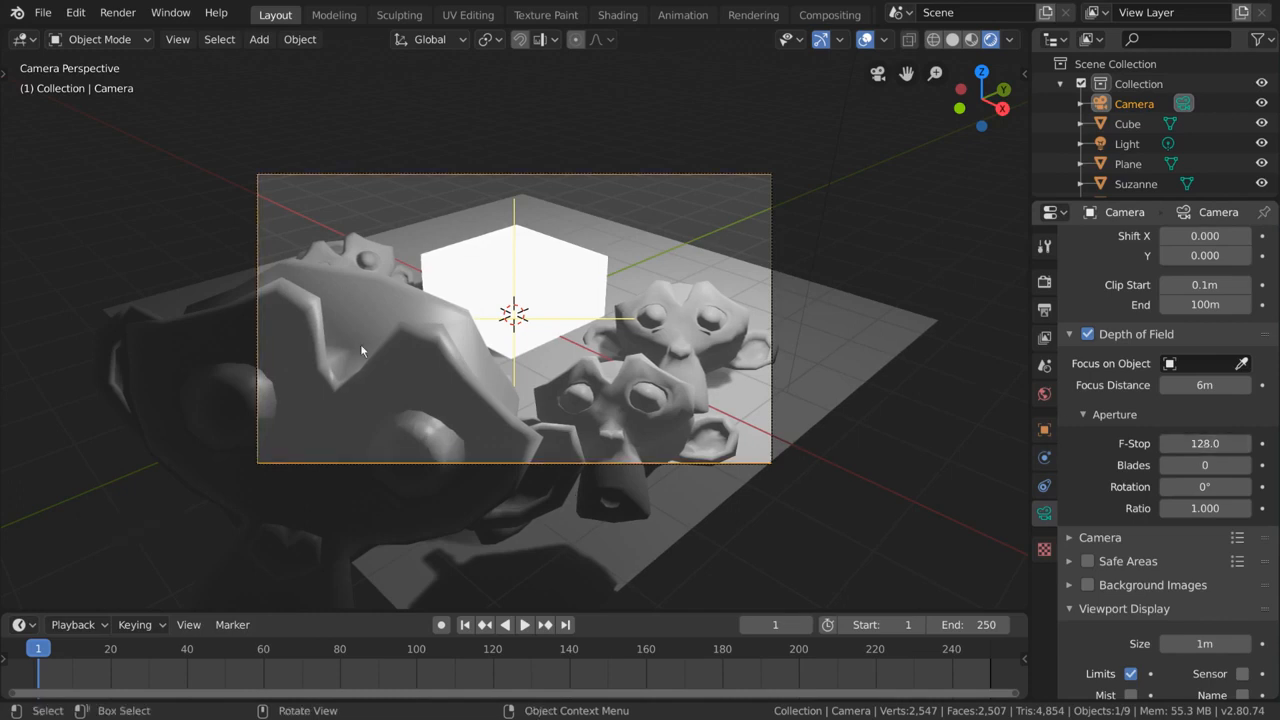
pyautogui.click(1204, 443)
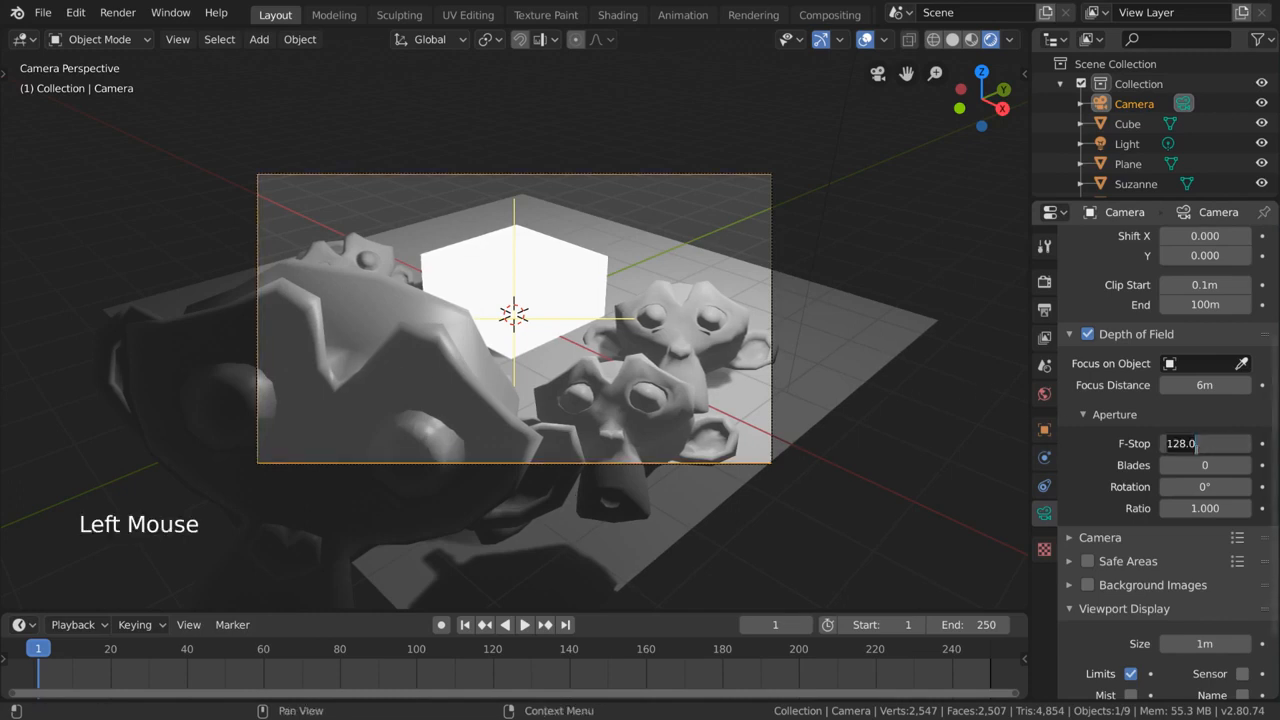
pyautogui.write('0.1')
pyautogui.press('Return')
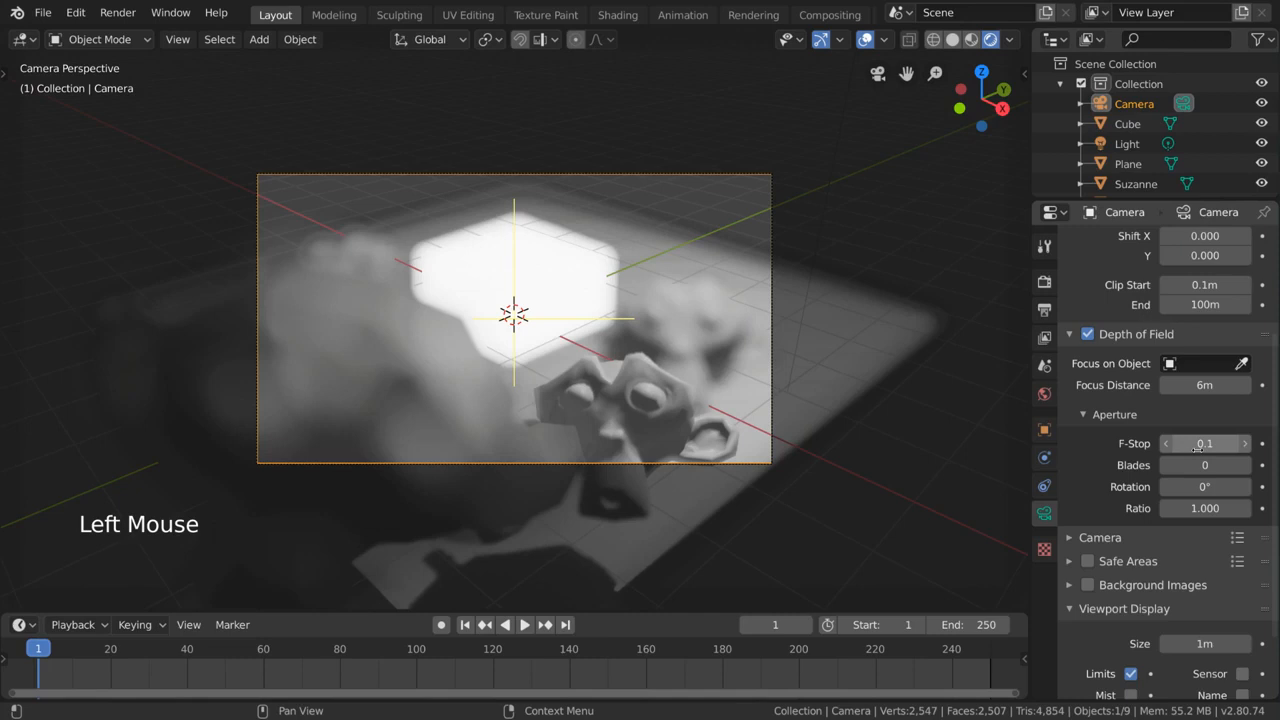
# Reduce the Depth of Field max size in the render settings to compare the blur, and reset it to 100 px.
pyautogui.click(1044, 281)
pyautogui.moveTo(1220, 452)
pyautogui.mouseDown()
pyautogui.moveTo(1045, 452)
pyautogui.moveTo(1220, 451)
pyautogui.mouseUp()
pyautogui.click(1216, 451)
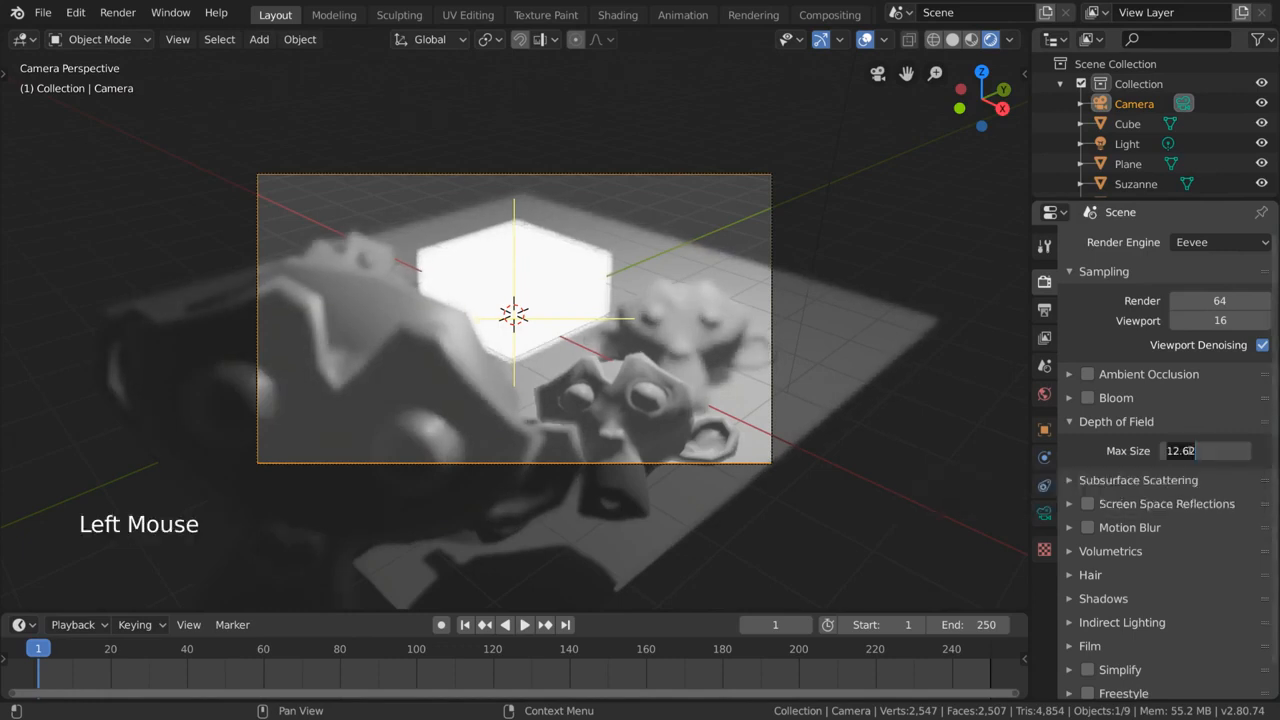
pyautogui.write('100')
pyautogui.press('Return')
# Turn off the camera's Depth of Field and expand the Subsurface Scattering section of Eevee's render settings.
pyautogui.click(1044, 513)
pyautogui.click(1087, 334)
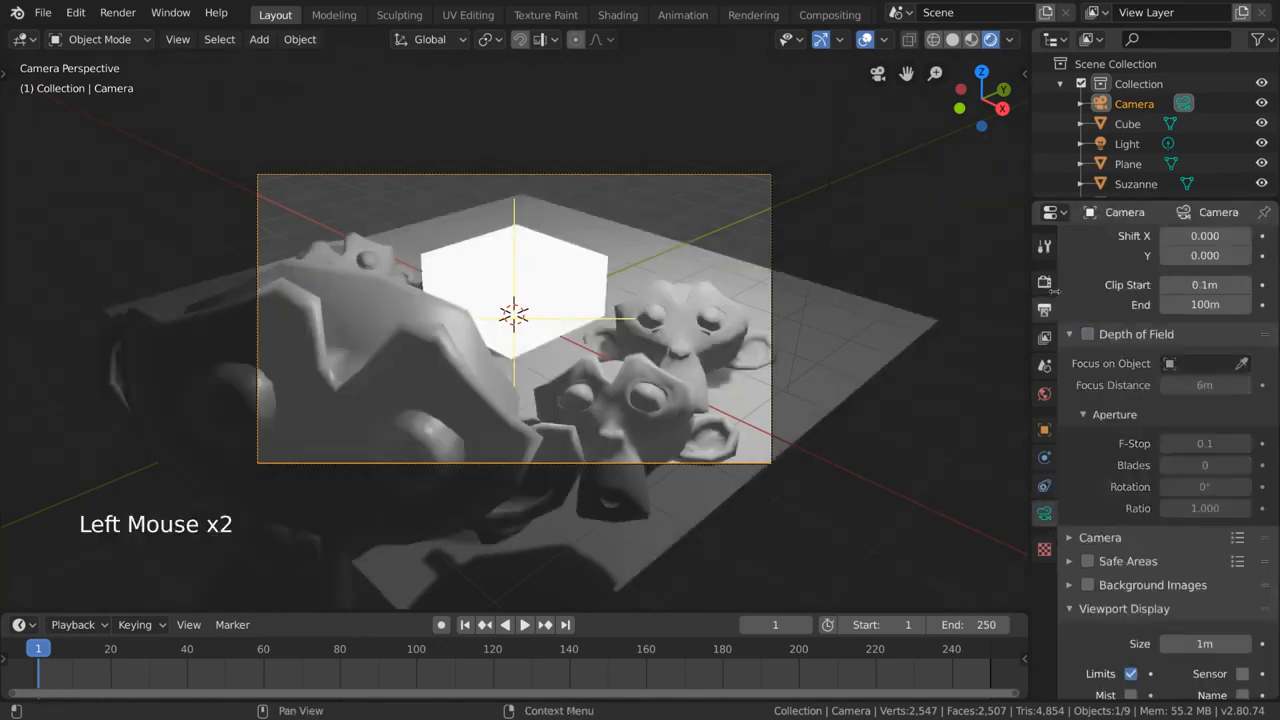
pyautogui.click(1044, 281)
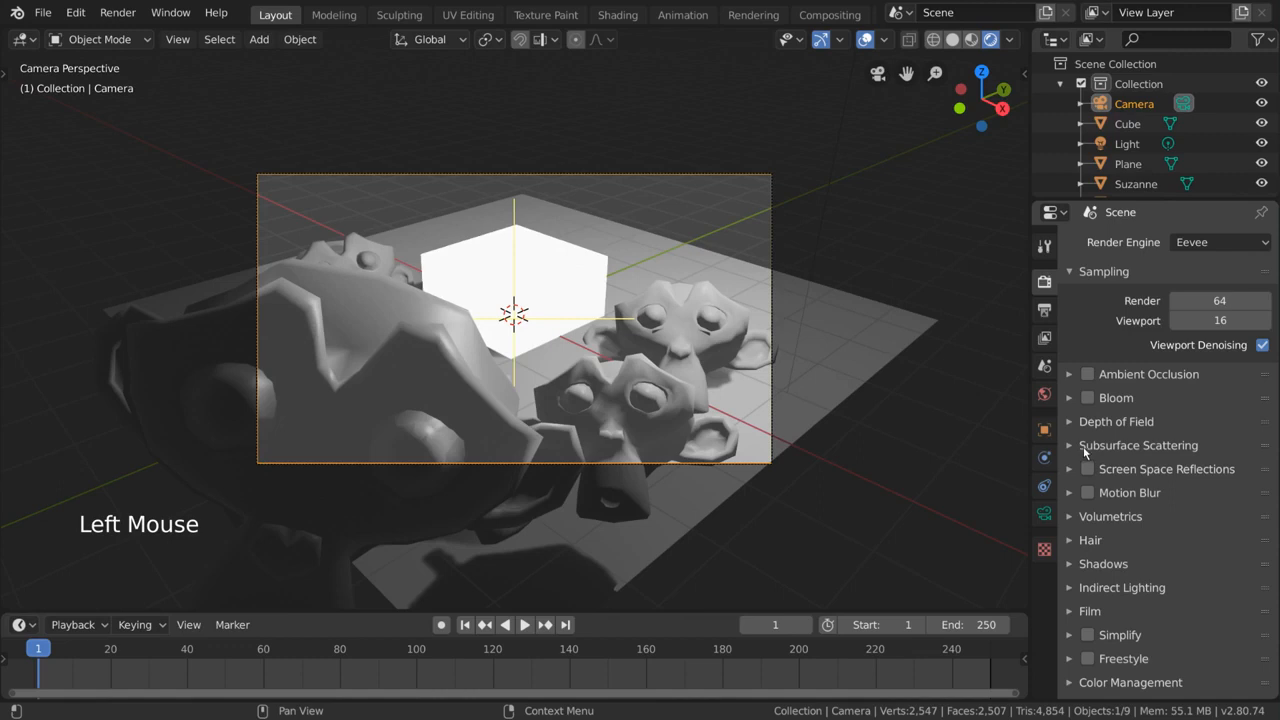
pyautogui.click(1084, 452)
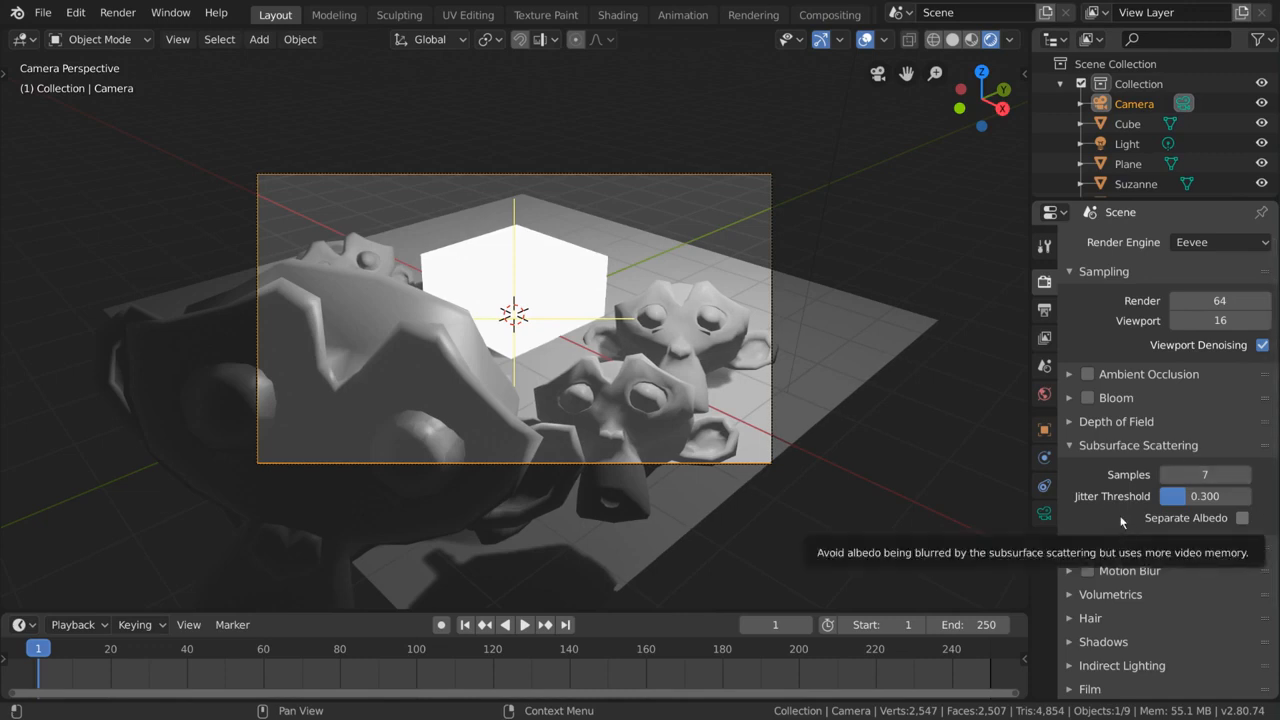
# Give the monkey in front of the cube a new material and set its Subsurface to 1.000.
pyautogui.click(615, 391)
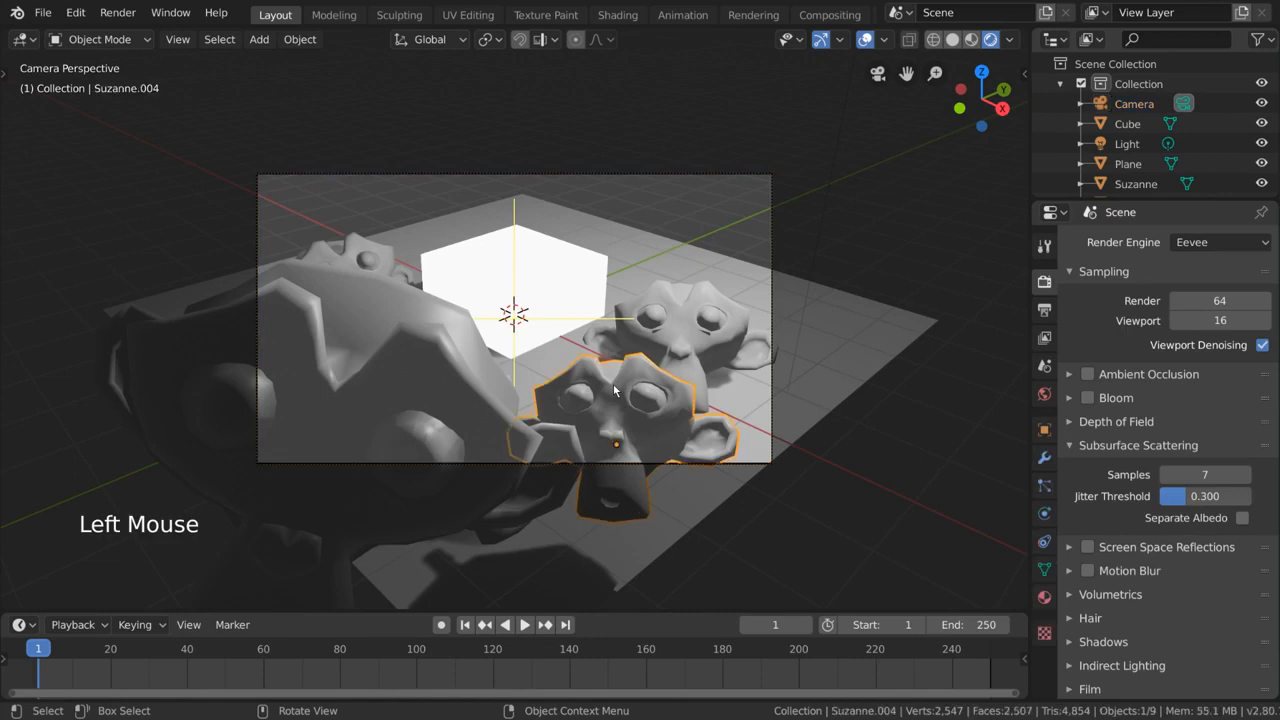
pyautogui.moveTo(706, 433); pyautogui.dragTo(695, 416, button='middle')
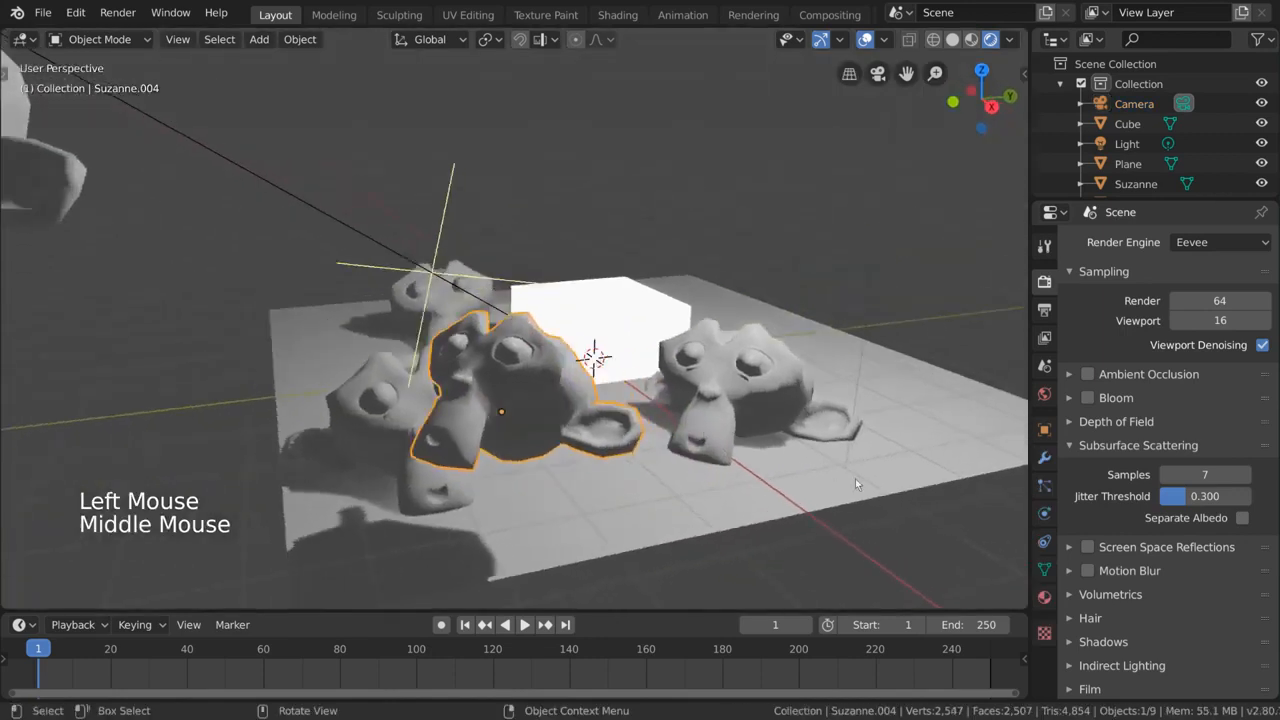
pyautogui.click(1043, 597)
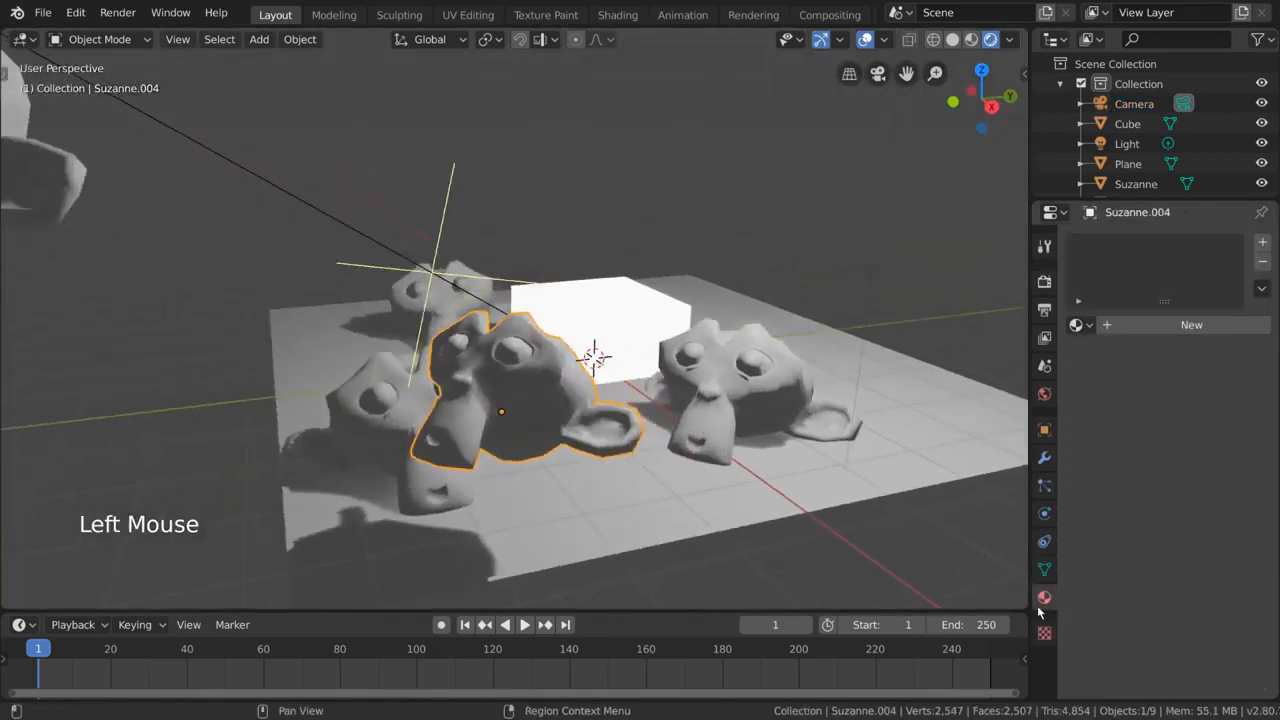
pyautogui.click(1166, 325)
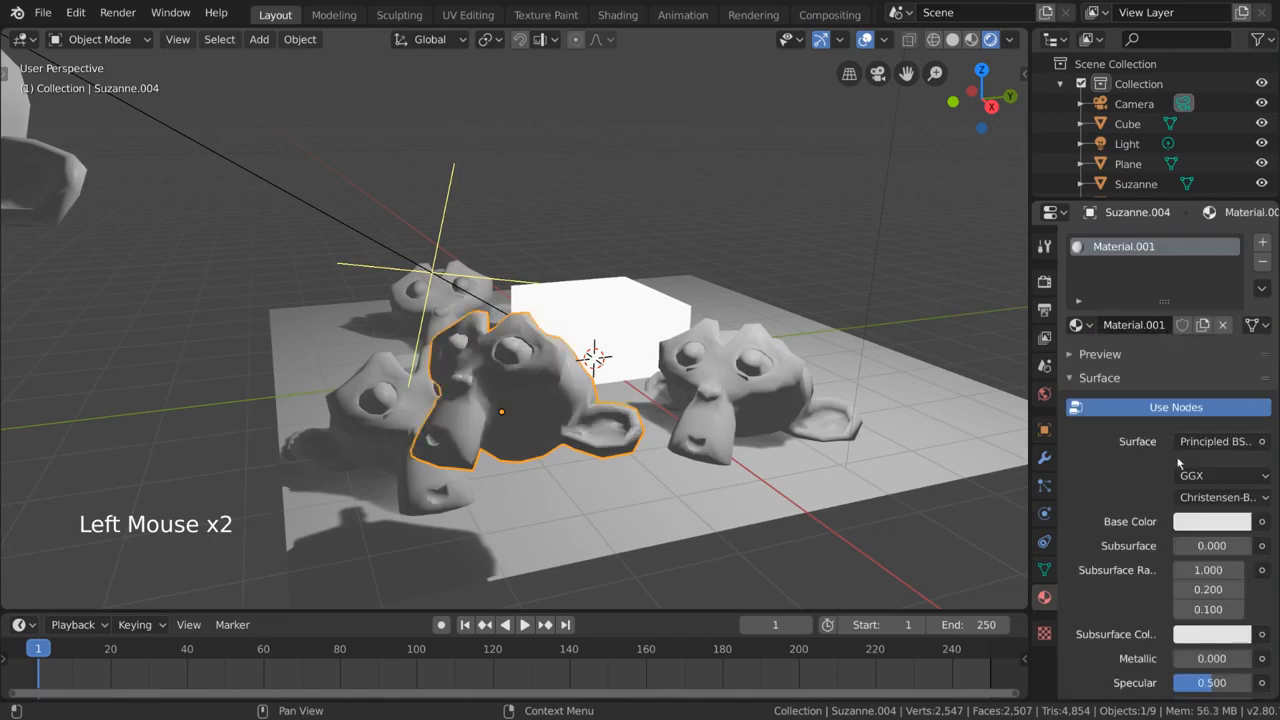
pyautogui.moveTo(1216, 551); pyautogui.dragTo(1262, 548)
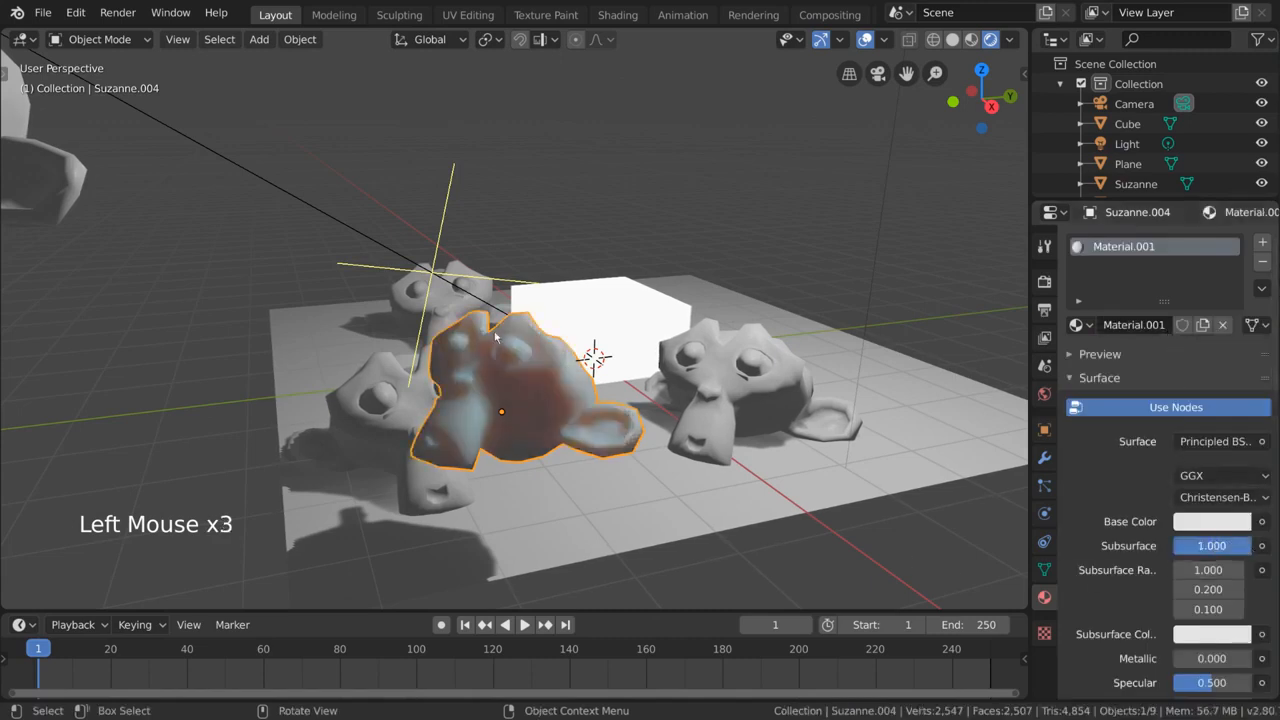
pyautogui.moveTo(516, 287); pyautogui.dragTo(670, 335, button='middle')
pyautogui.scroll(2, 584, 398)
pyautogui.scroll(-1, 718, 375)
pyautogui.scroll(-1, 584, 380)
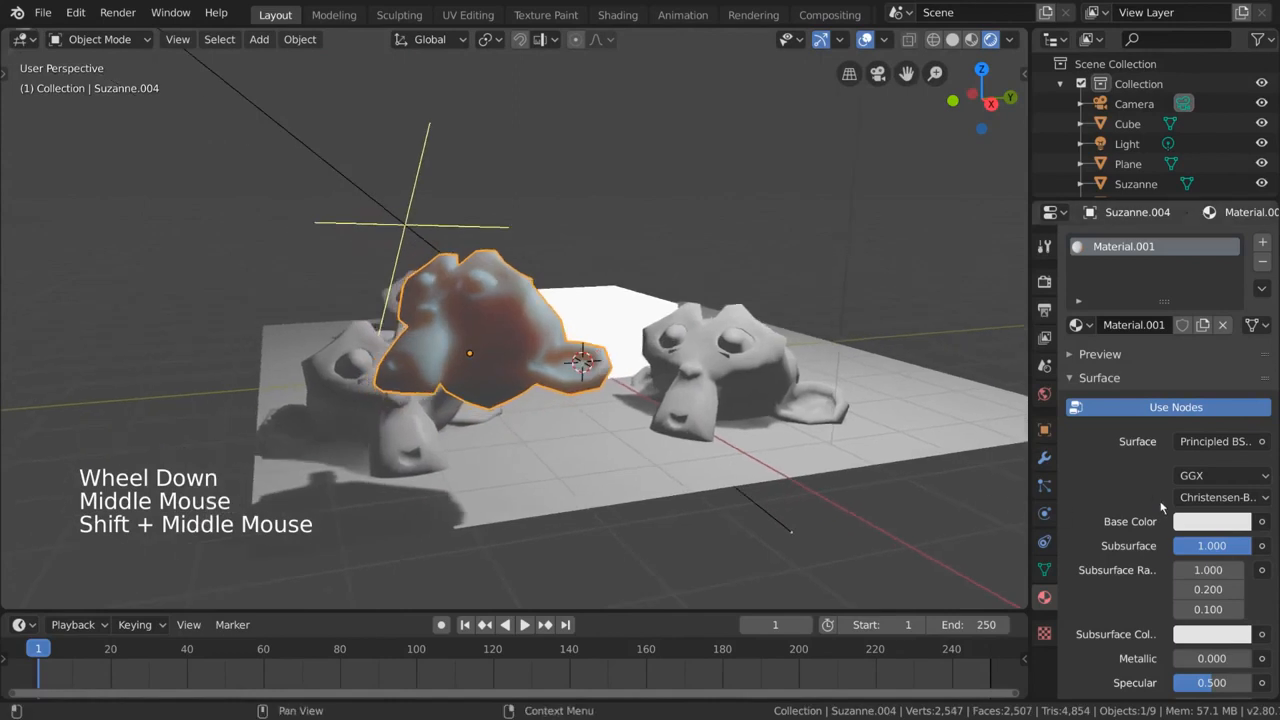
pyautogui.scroll(-11, 1153, 444)
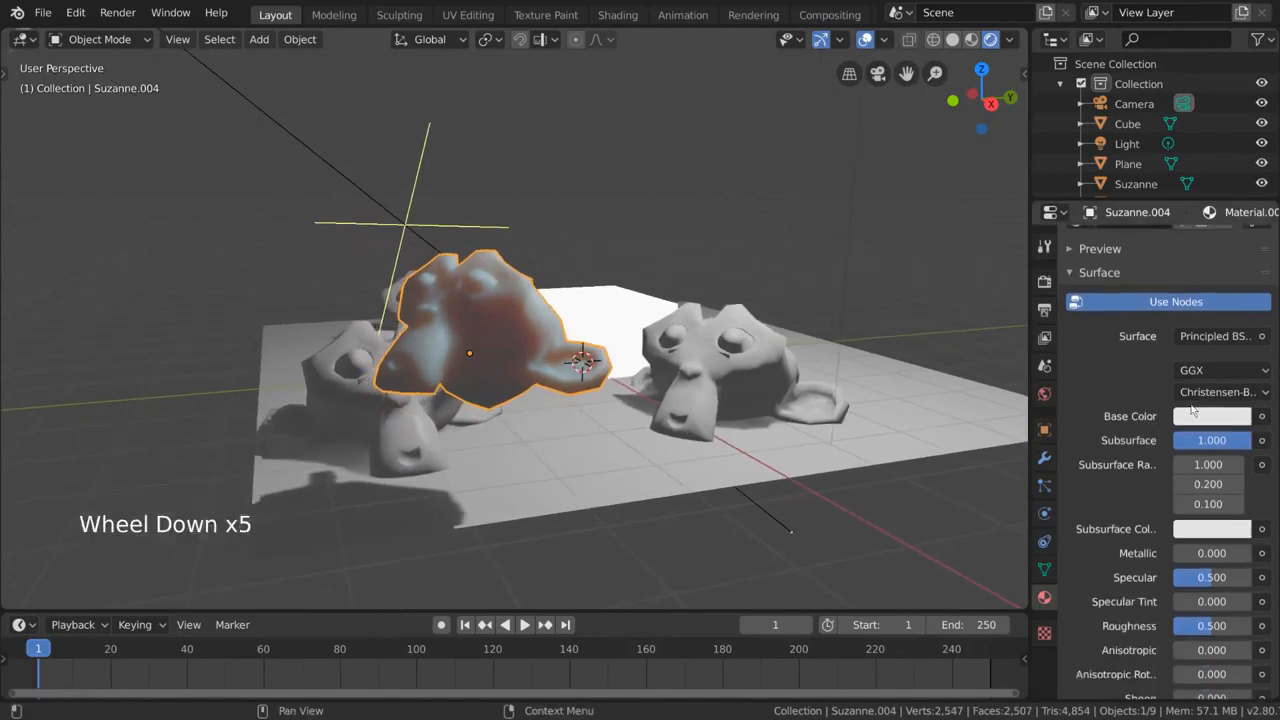
# Enable Subsurface Translucency in the material settings of the monkey with the subsurface material.
pyautogui.scroll(-20, 1201, 400)
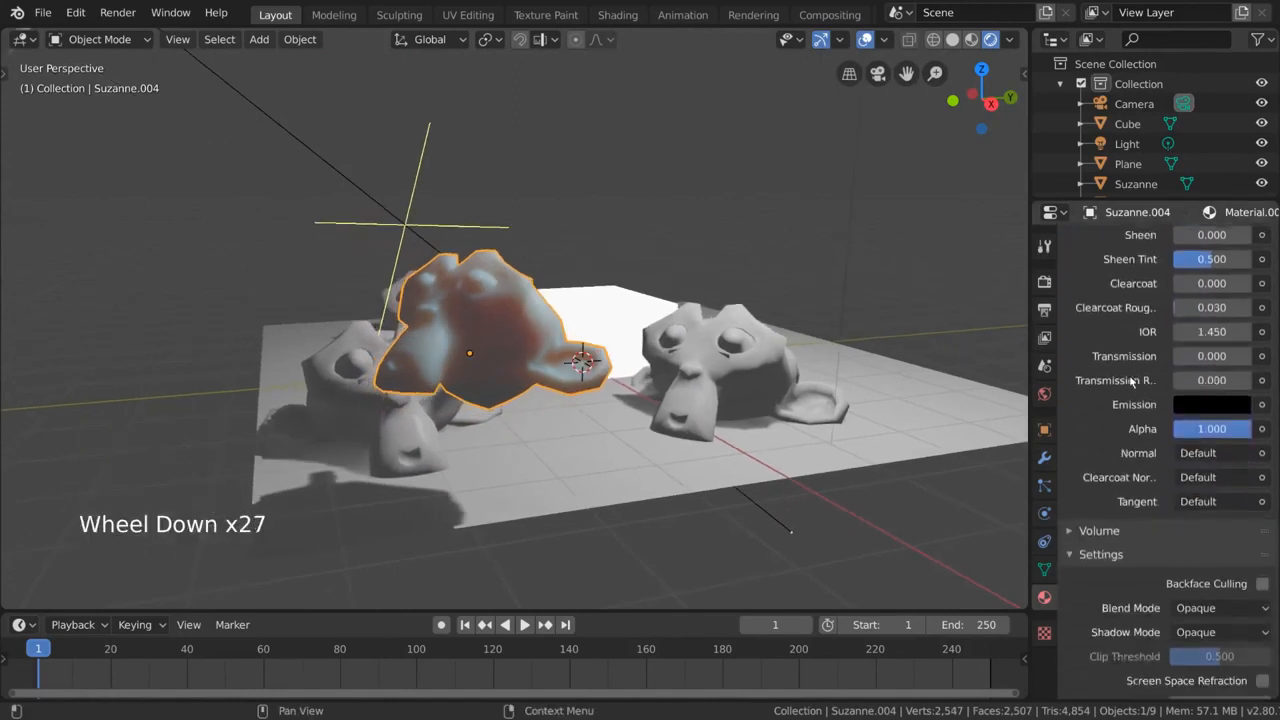
pyautogui.scroll(-3, 1132, 383)
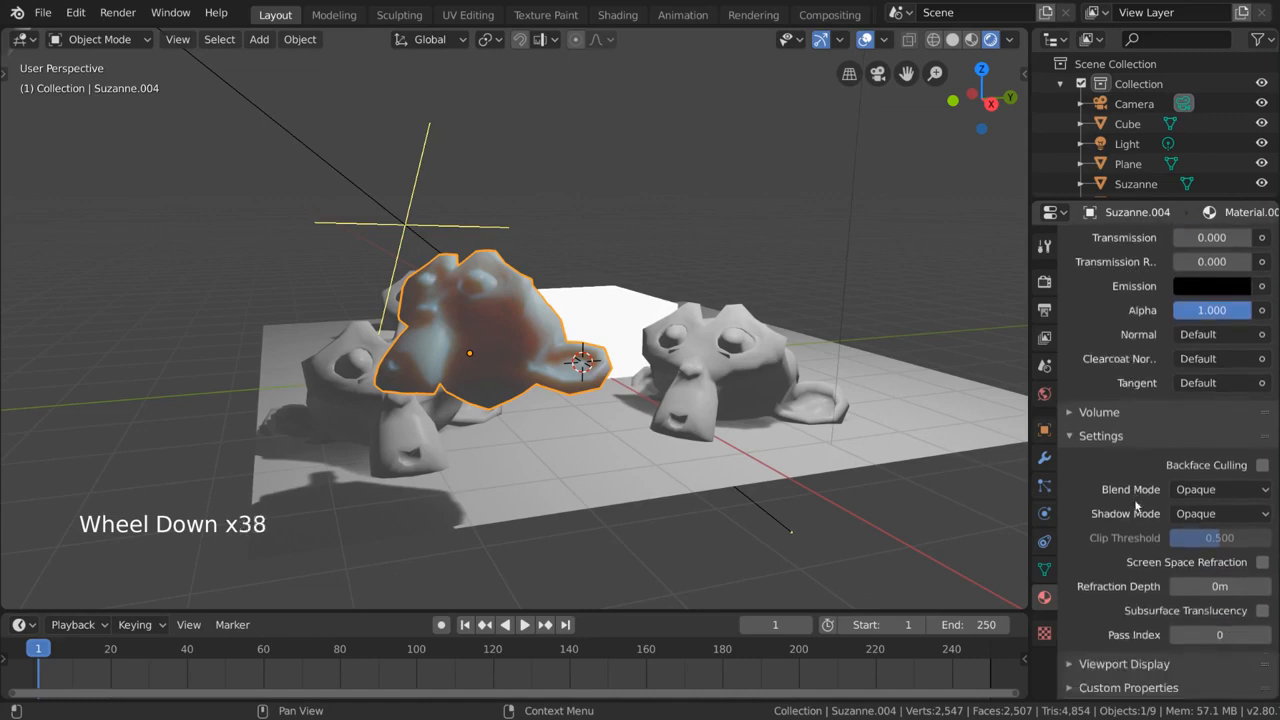
pyautogui.click(1263, 612)
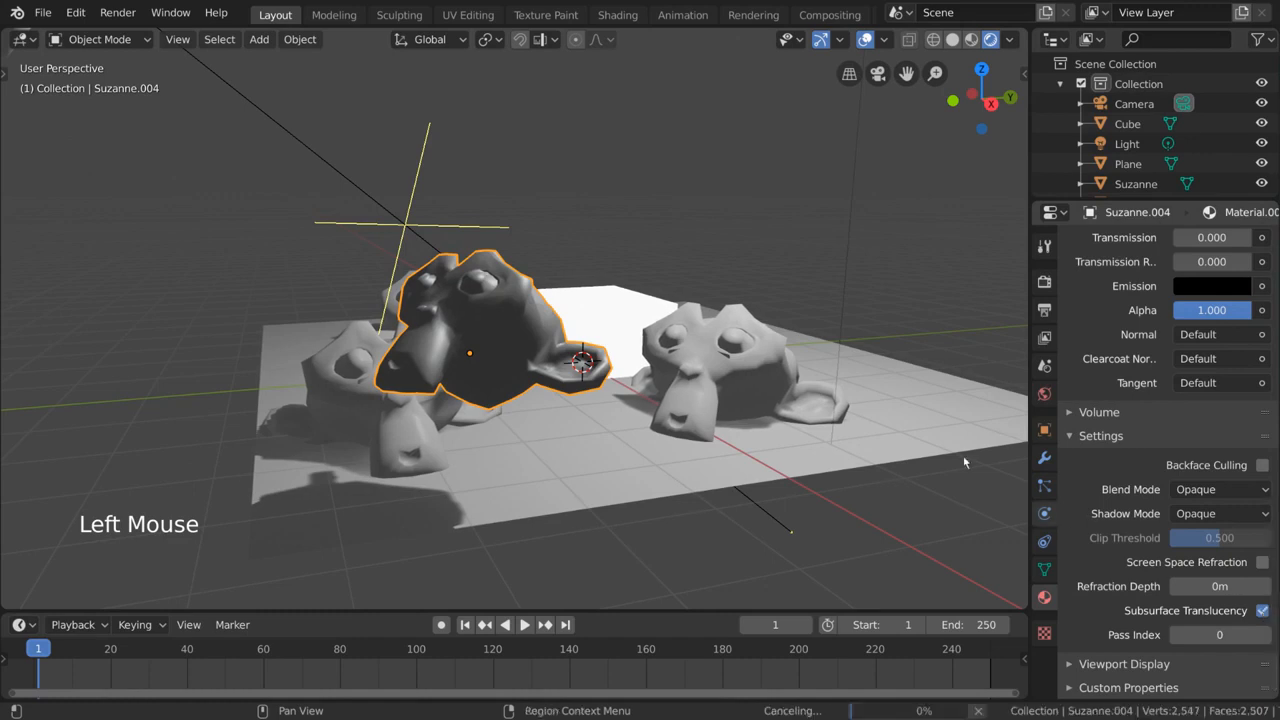
pyautogui.moveTo(713, 348); pyautogui.dragTo(665, 368, button='middle')
pyautogui.scroll(-2, 660, 370)
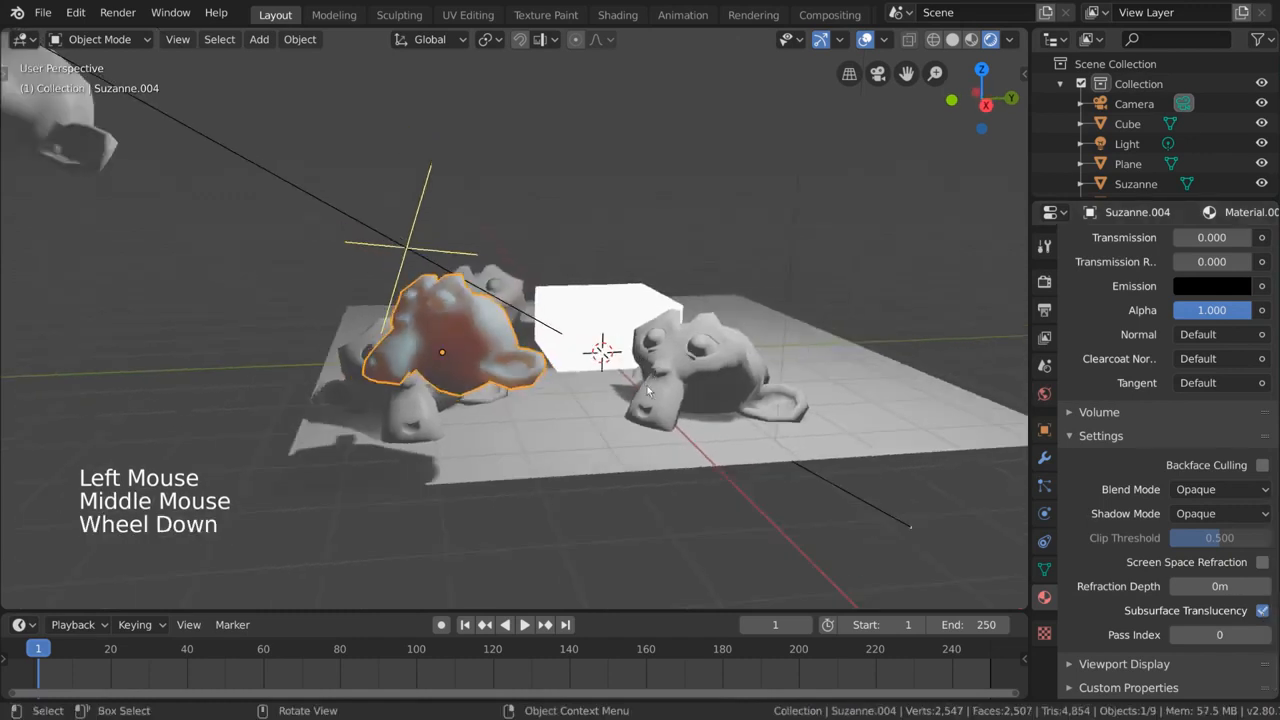
# Move the subsurface monkey up beside the point light and rotate it freely with the trackball.
pyautogui.scroll(-2, 648, 390)
pyautogui.keyDown('shift'); pyautogui.moveTo(645, 311); pyautogui.dragTo(660, 368, button='middle'); pyautogui.keyUp('shift')
pyautogui.press('g')
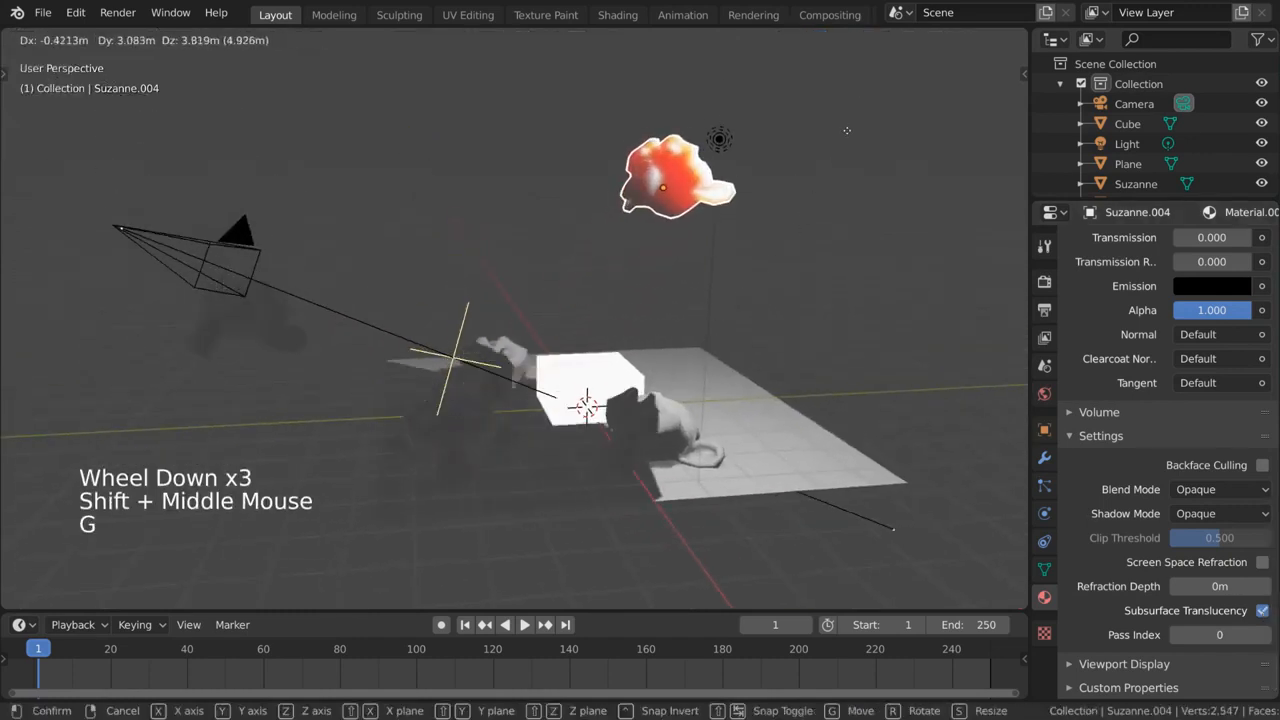
pyautogui.click(830, 140)
pyautogui.press('r')
pyautogui.press('r')
pyautogui.click(818, 210)
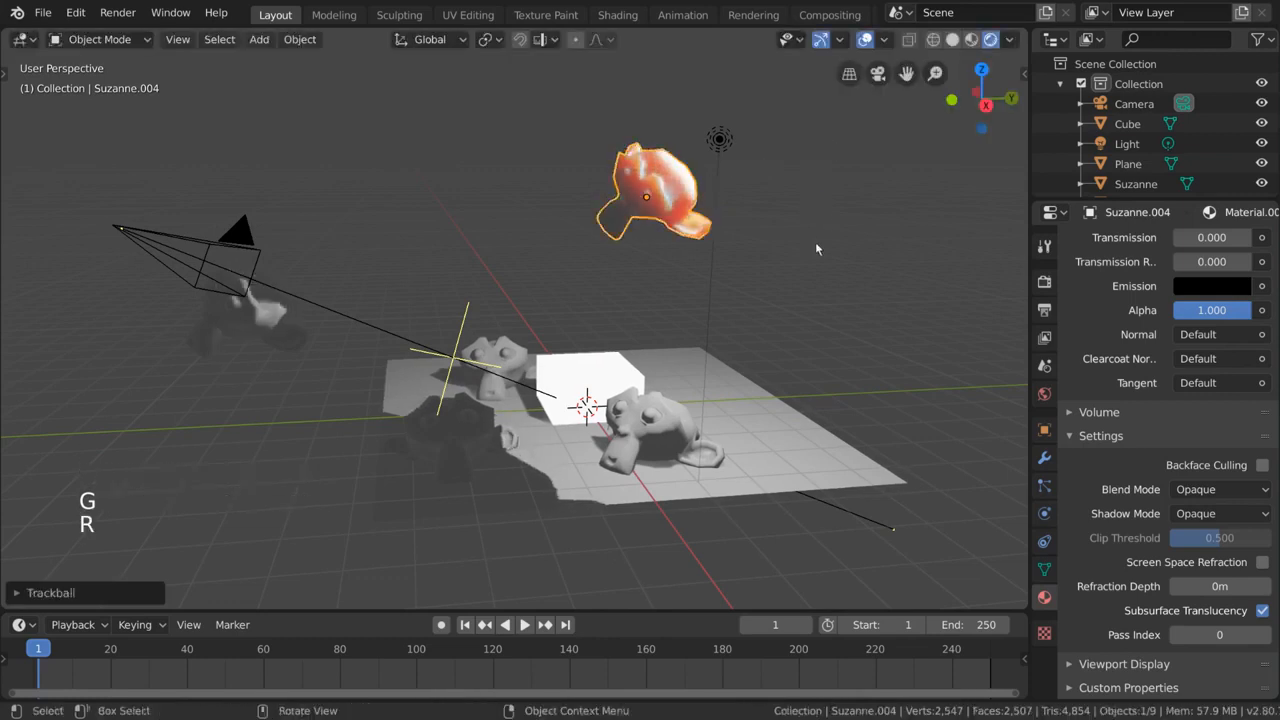
# Rotate the raised monkey again so an ear faces the light, and shift it to a new position nearby.
pyautogui.press('r')
pyautogui.press('r')
pyautogui.press('r')
pyautogui.click(766, 100)
pyautogui.press('g')
pyautogui.click(718, 162)
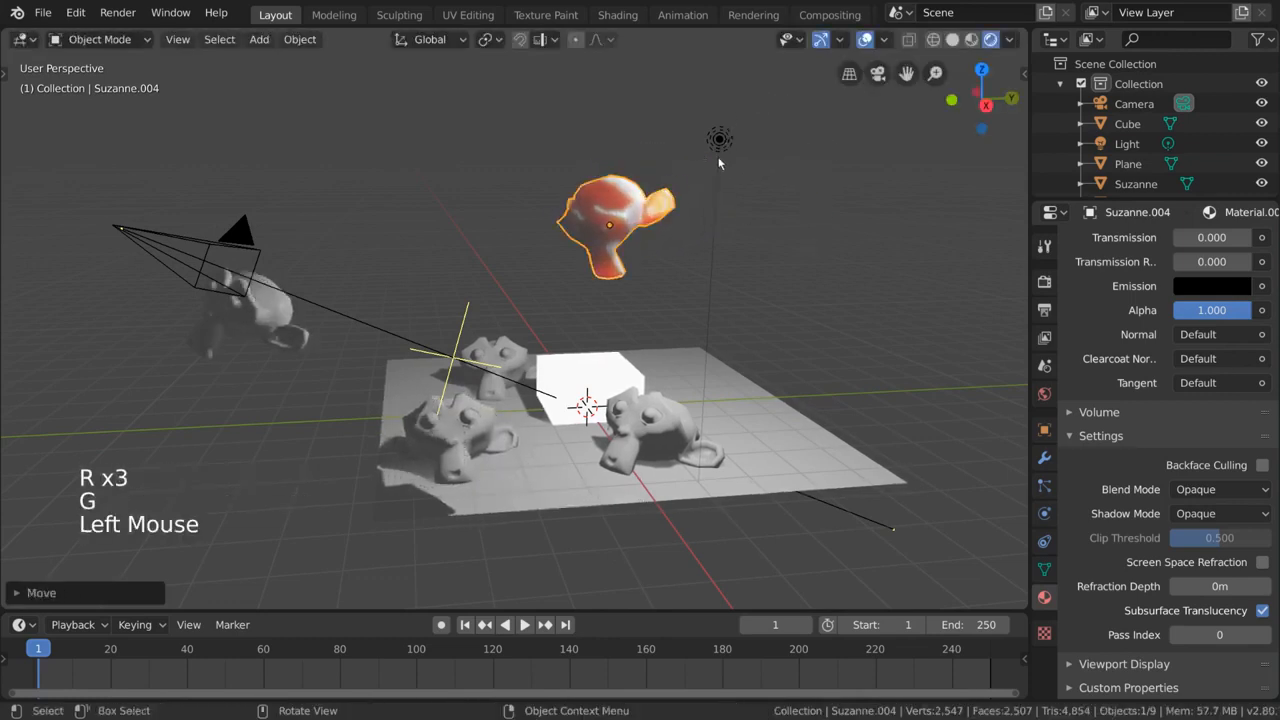
pyautogui.press('g')
pyautogui.click(714, 249)
# Move the point light close behind the raised monkey's ear to show the translucency, and select the monkey again.
pyautogui.press('g')
pyautogui.moveTo(714, 249); pyautogui.dragTo(697, 306, button='middle')
pyautogui.click(590, 300)
pyautogui.scroll(4, 818, 183)
pyautogui.scroll(2, 734, 294)
pyautogui.press('g')
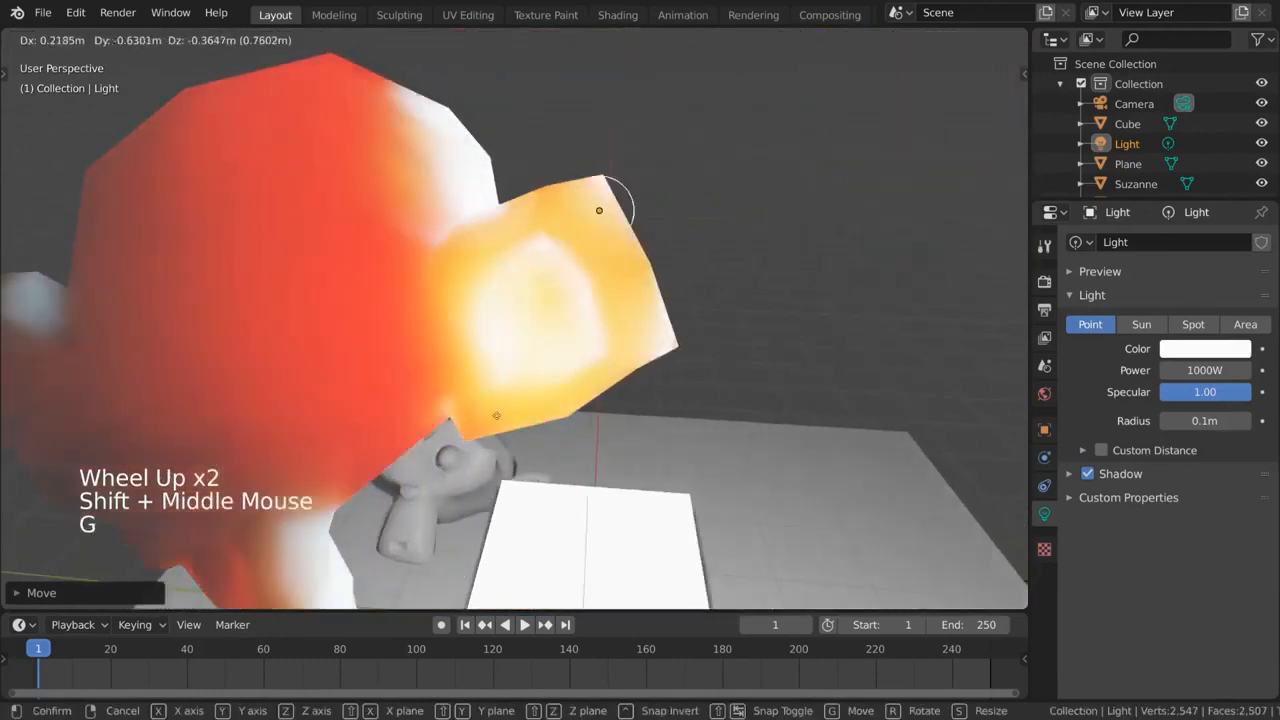
pyautogui.click(672, 360)
pyautogui.moveTo(672, 360); pyautogui.dragTo(697, 329, button='middle')
pyautogui.click(685, 215)
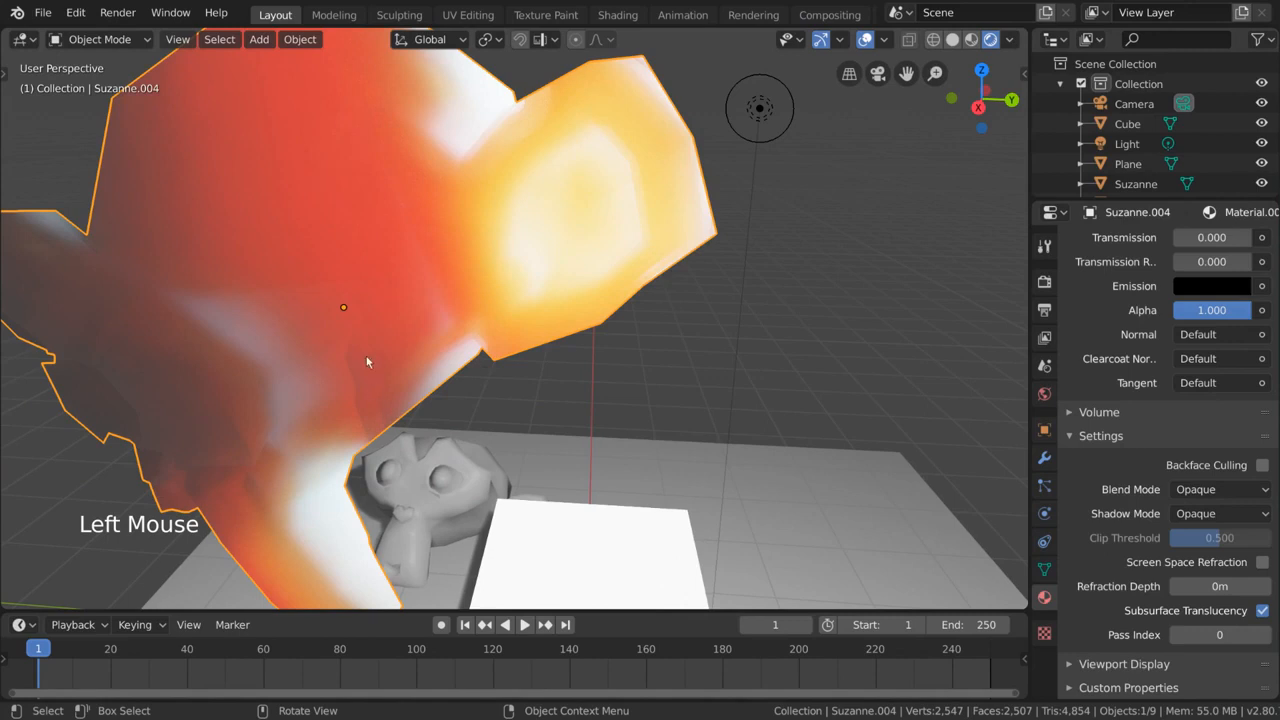
pyautogui.keyDown('shift'); pyautogui.moveTo(376, 380); pyautogui.dragTo(463, 390, button='middle'); pyautogui.keyUp('shift')
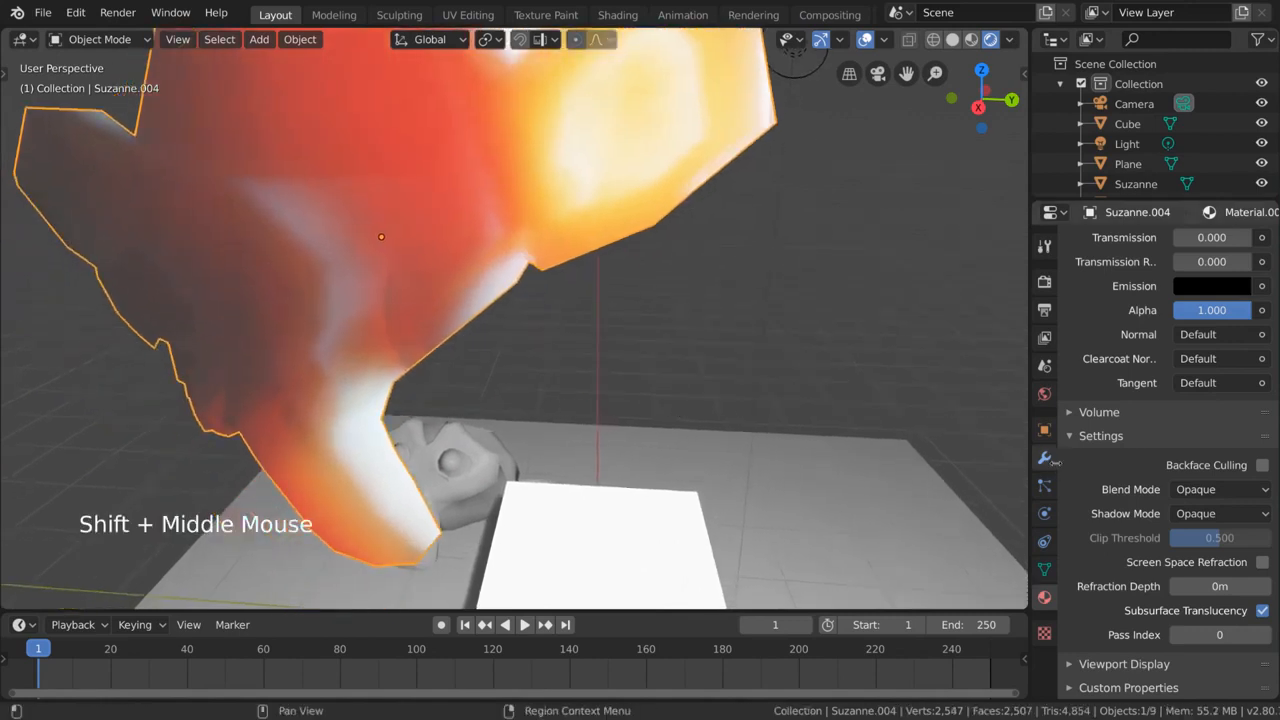
# Raise Eevee's Subsurface Scattering samples to 14, set Jitter Threshold to 1.000 and try the Separate Albedo option.
pyautogui.click(1053, 294)
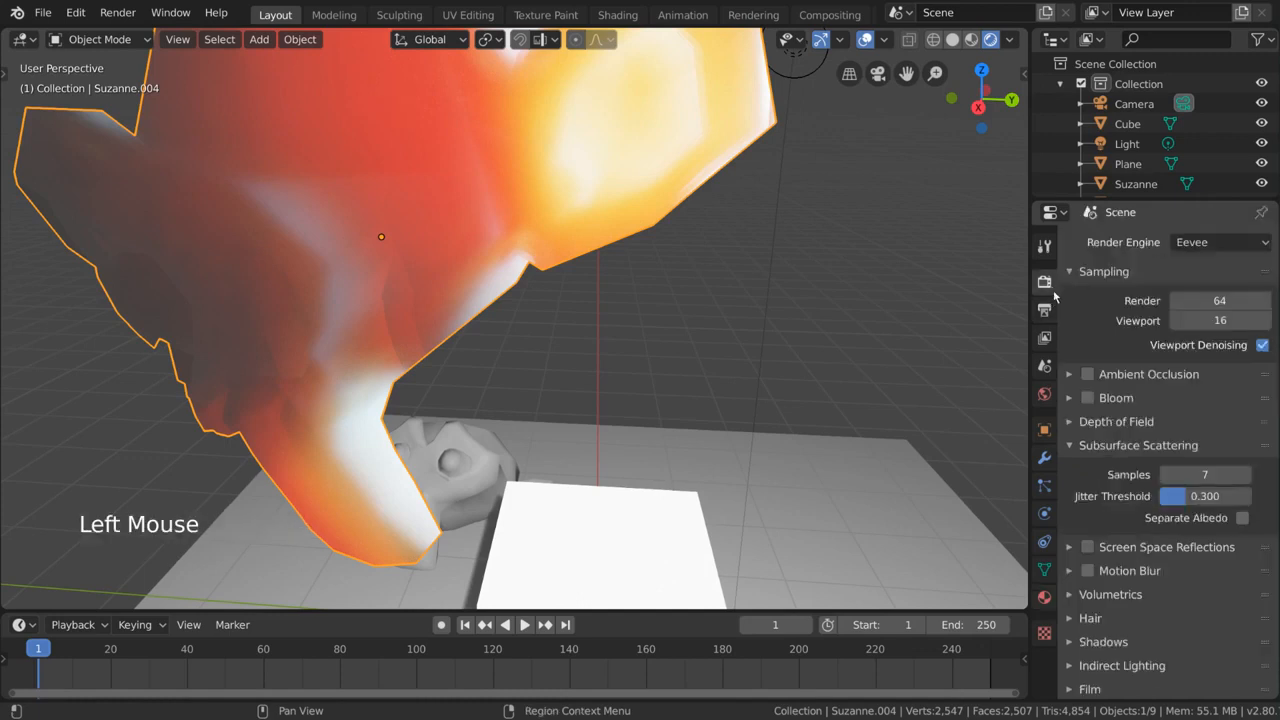
pyautogui.click(1243, 475)
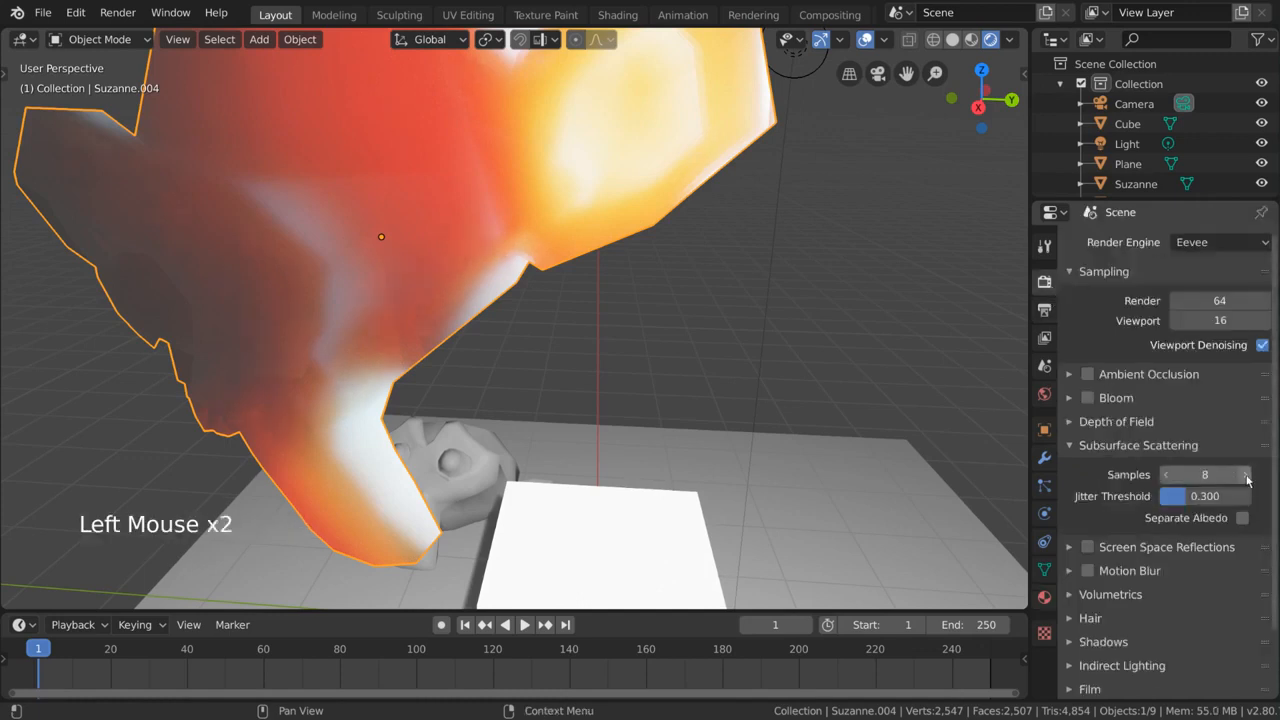
pyautogui.click(1243, 475)
pyautogui.click(1243, 475)
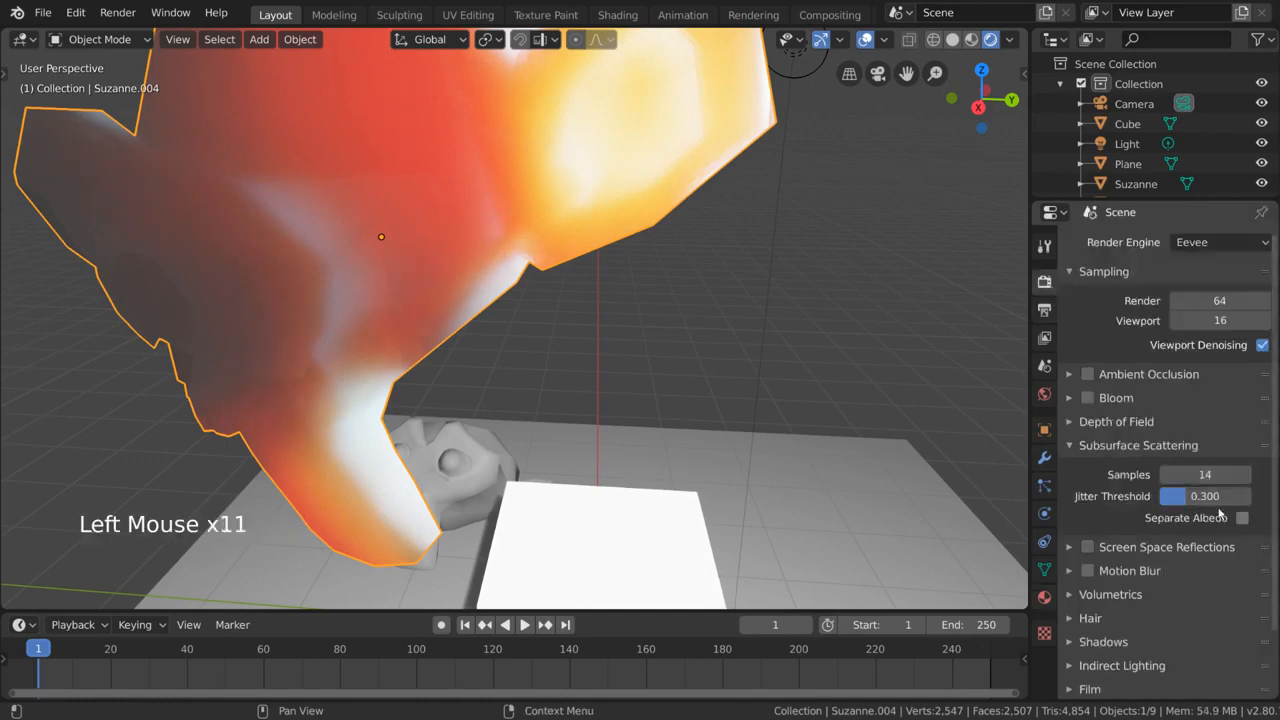
pyautogui.moveTo(1190, 496); pyautogui.dragTo(1252, 502)
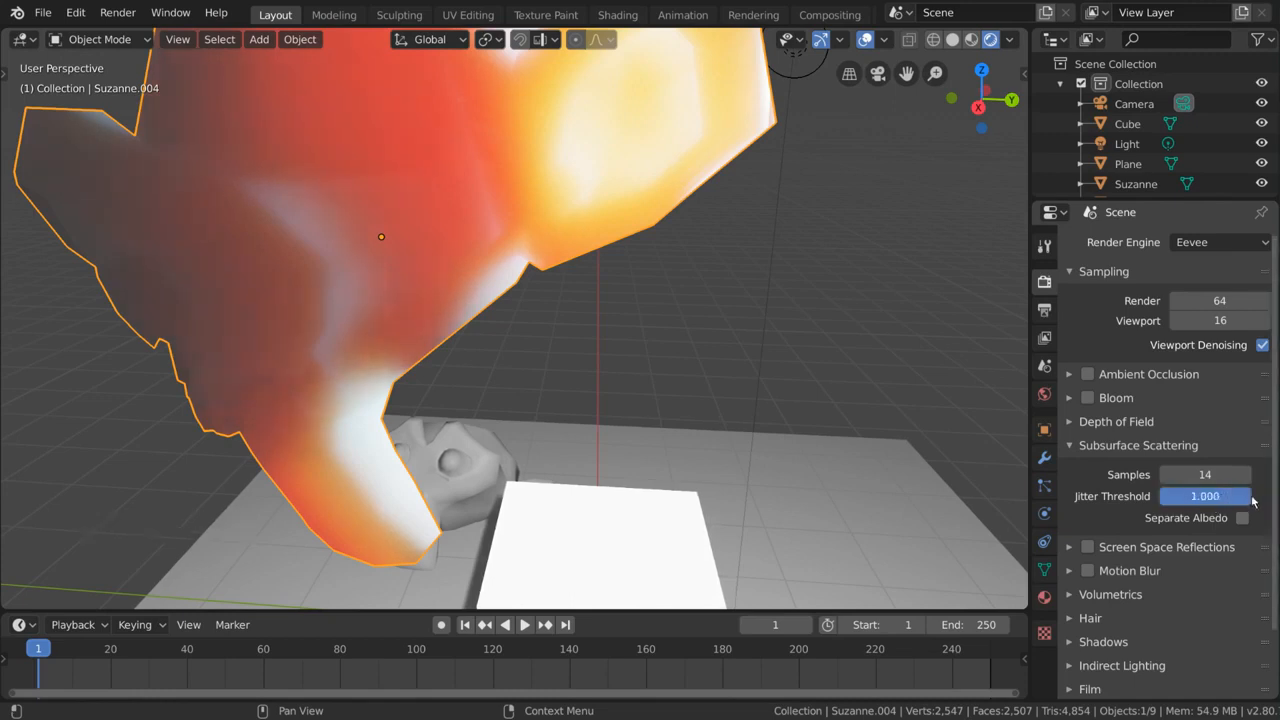
pyautogui.click(1242, 518)
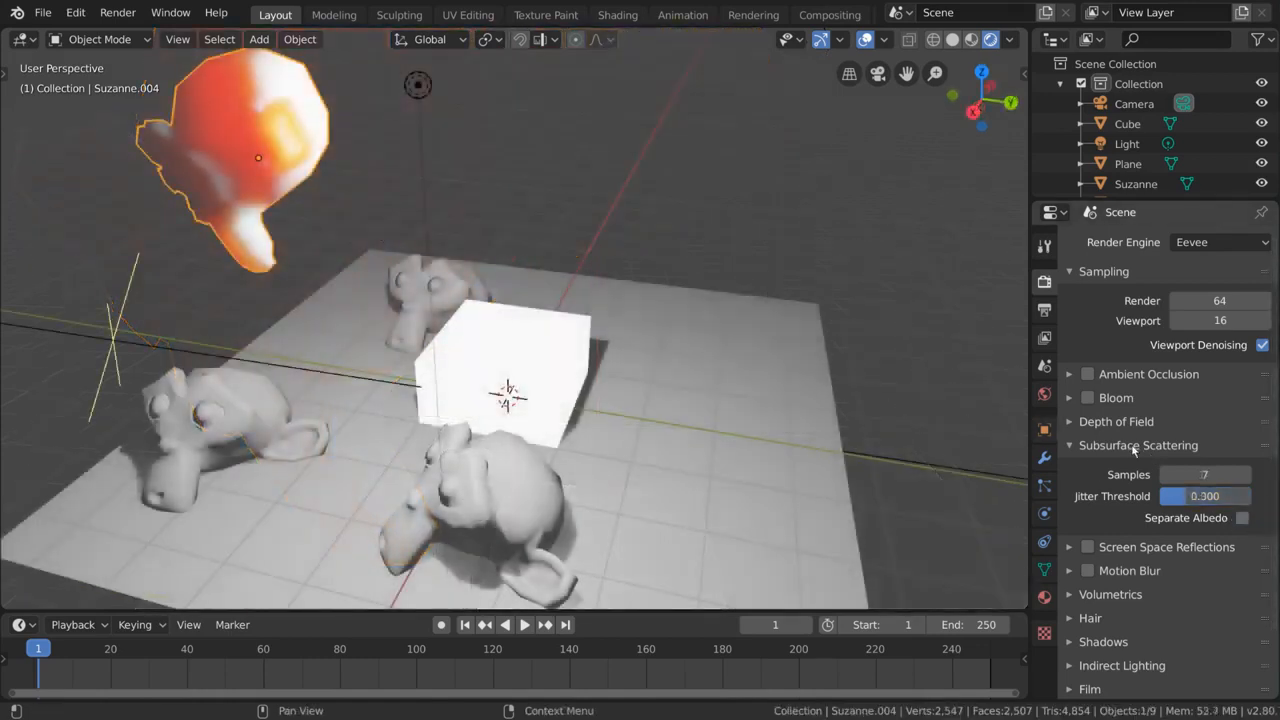
# Collapse Subsurface Scattering, expand Screen Space Reflections and toggle the effect on and off to compare the scene.
pyautogui.click(1132, 446)
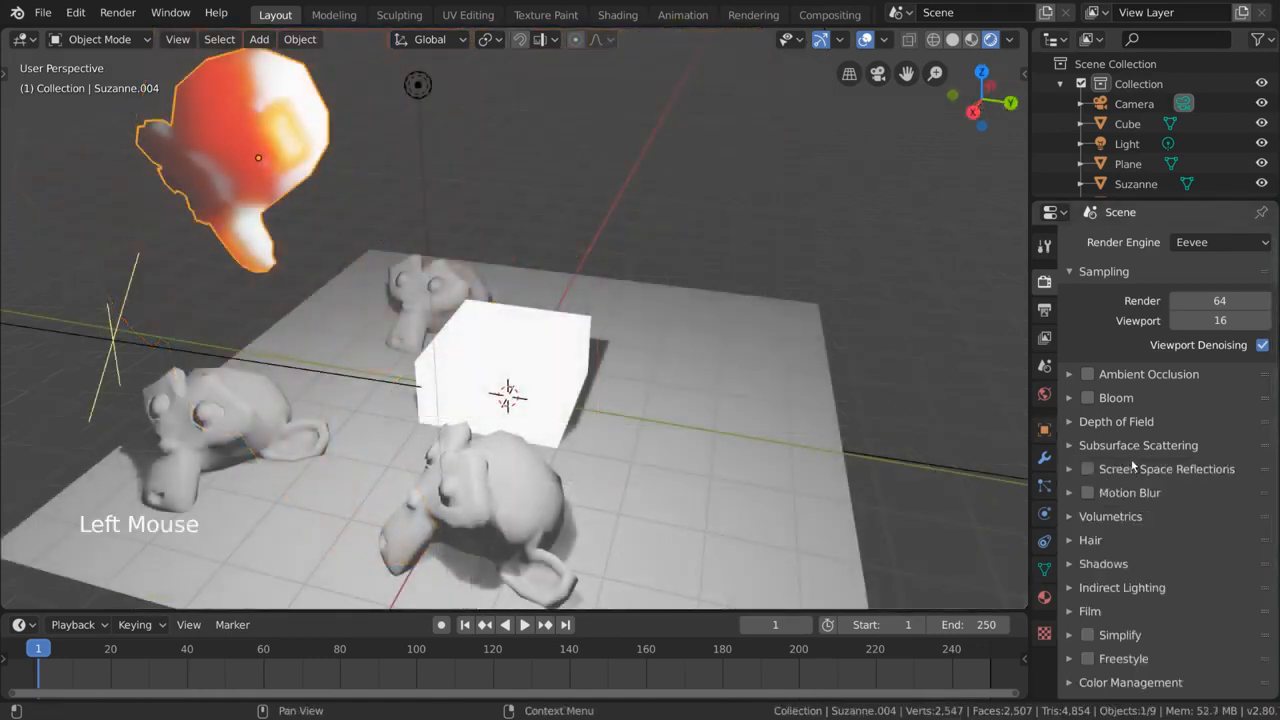
pyautogui.click(1122, 470)
pyautogui.click(1088, 469)
pyautogui.click(1088, 469)
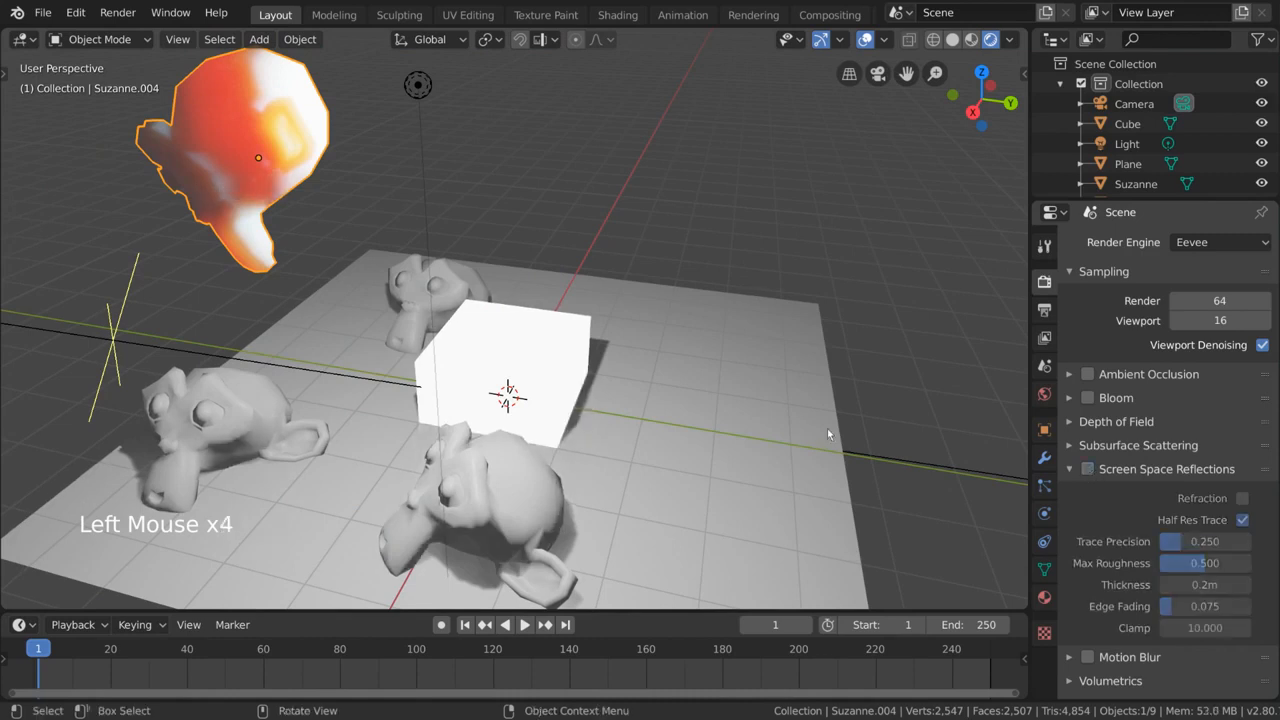
pyautogui.moveTo(827, 428); pyautogui.dragTo(735, 409, button='middle')
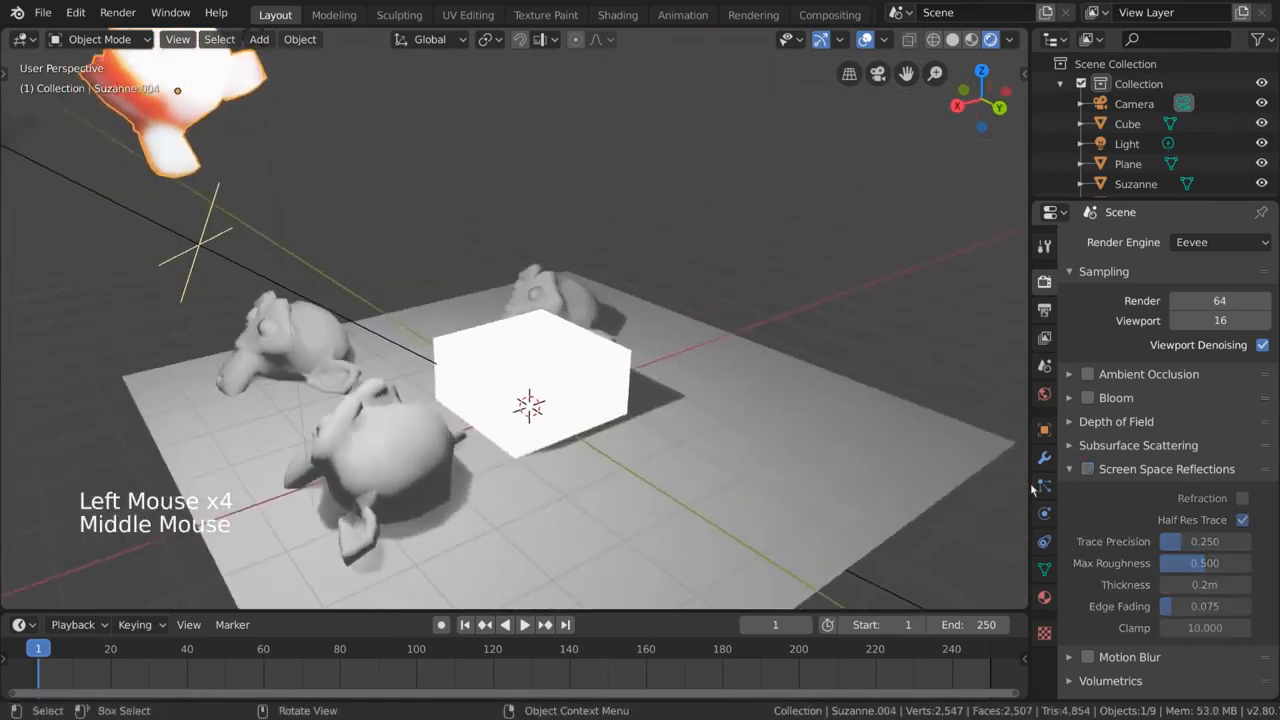
pyautogui.click(1087, 470)
pyautogui.click(1087, 469)
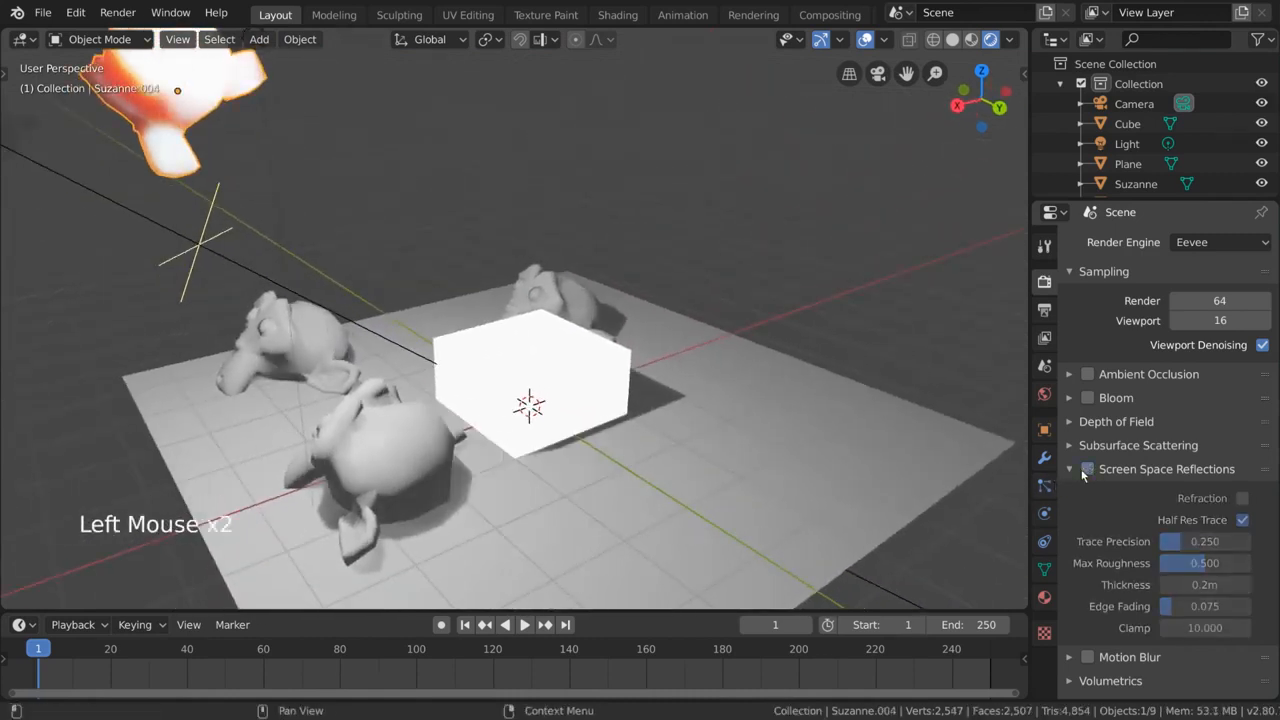
# Give the plane a new material and set its Roughness to 0.2.
pyautogui.click(1044, 598)
pyautogui.click(850, 449)
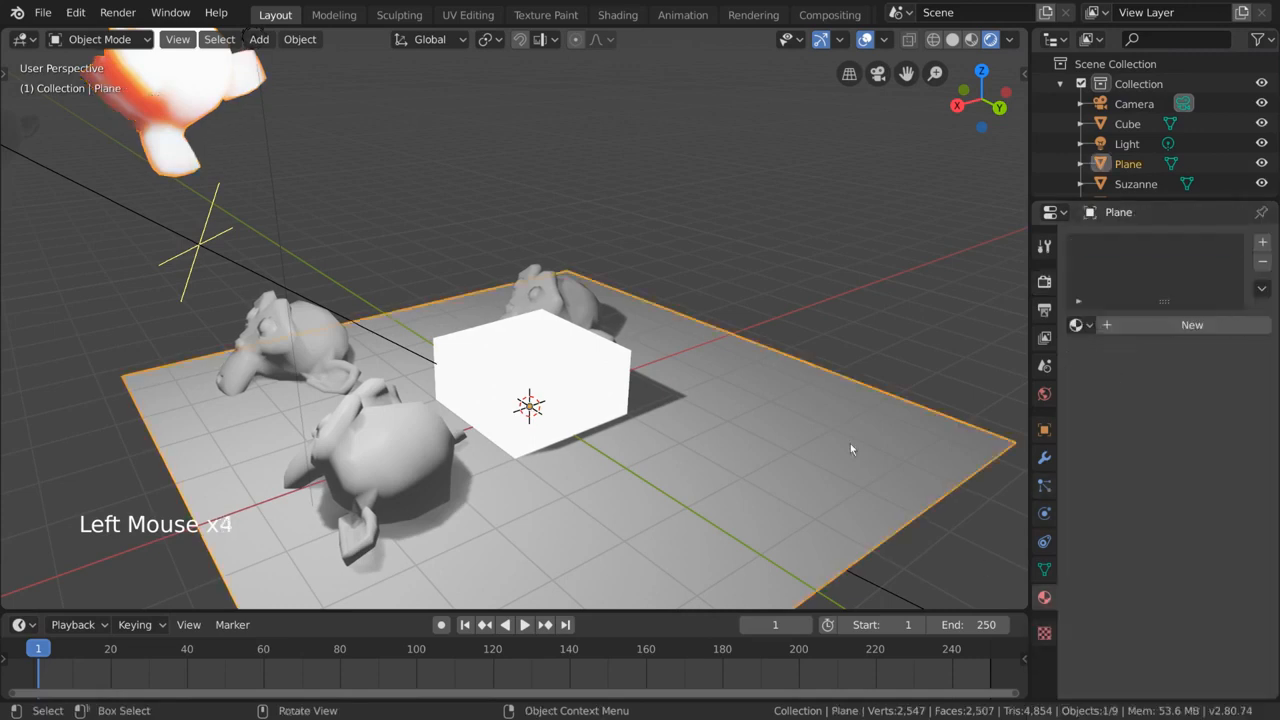
pyautogui.click(1165, 326)
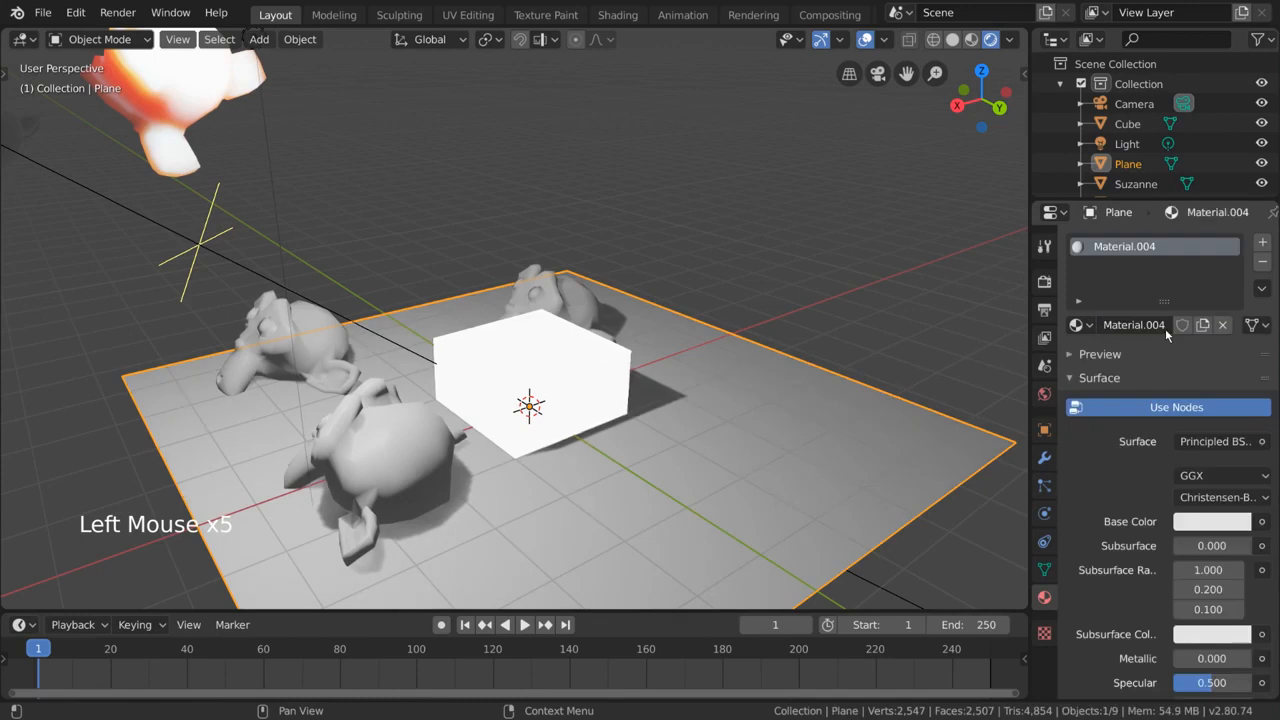
pyautogui.scroll(-8, 1150, 528)
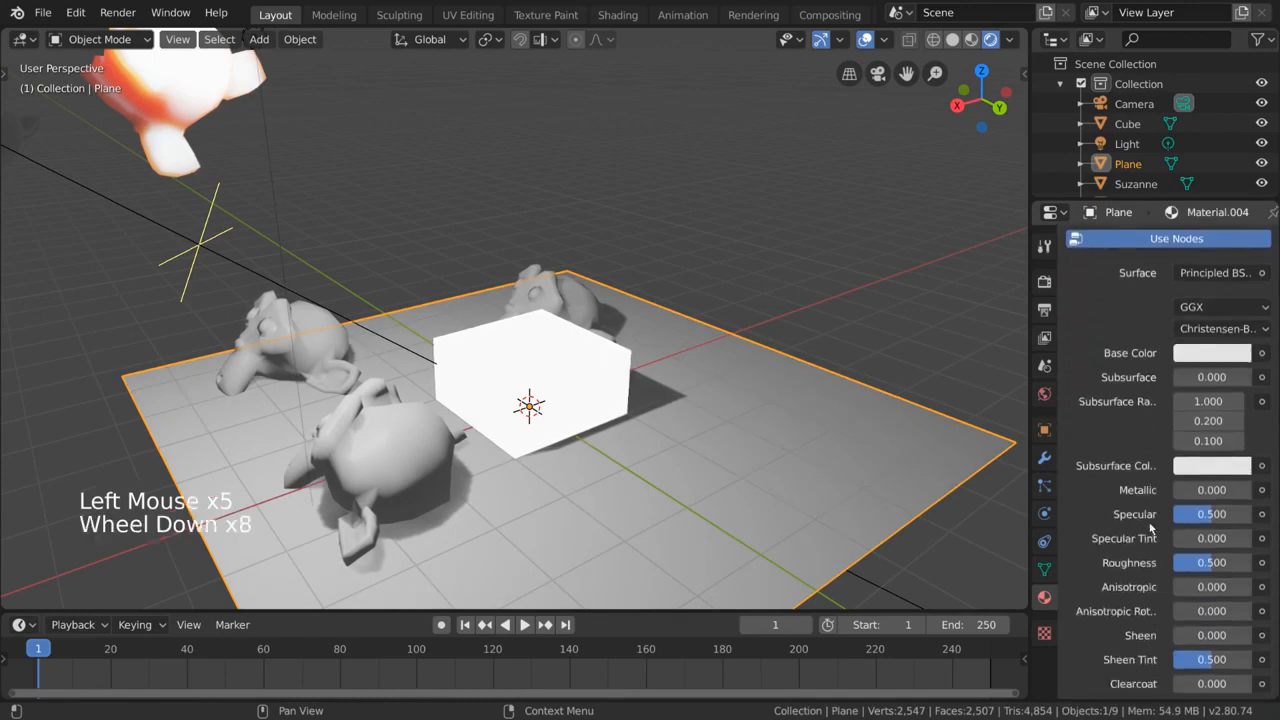
pyautogui.click(1210, 562)
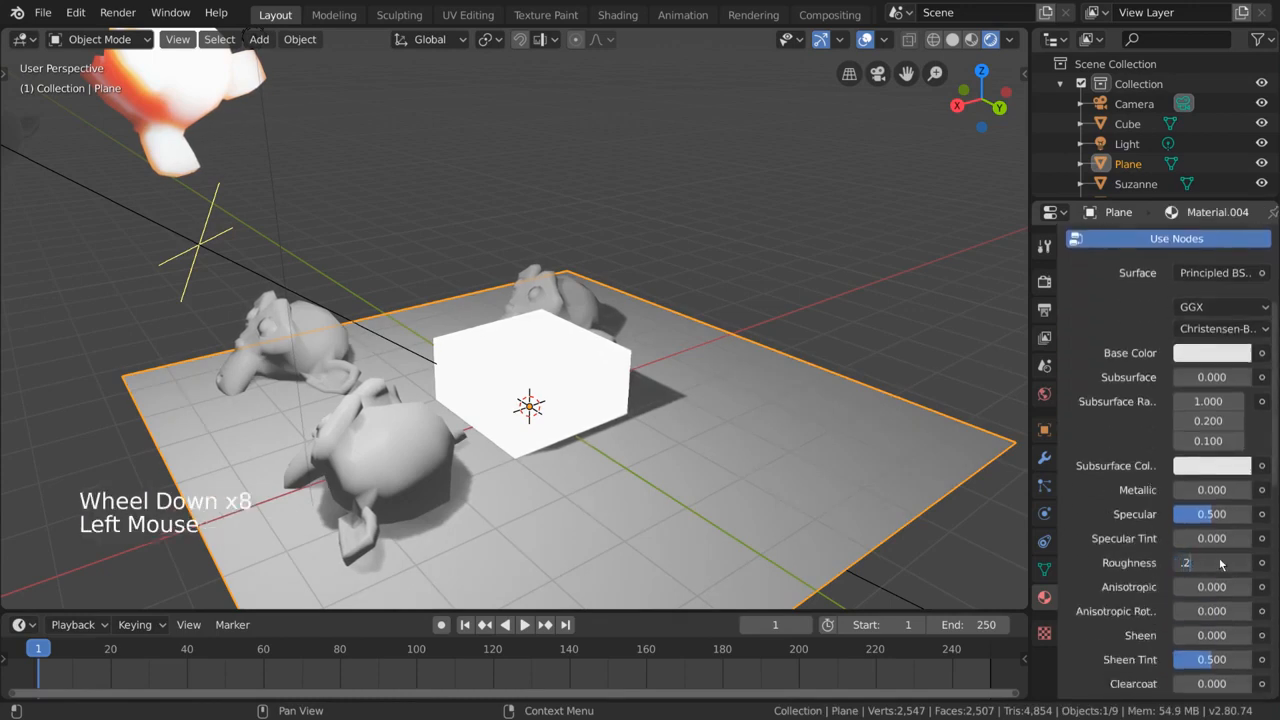
pyautogui.press('Return')
pyautogui.moveTo(981, 432); pyautogui.dragTo(805, 433, button='middle')
# Darken the plane material's Base Color by setting its HSV value to 0.2.
pyautogui.click(1211, 352)
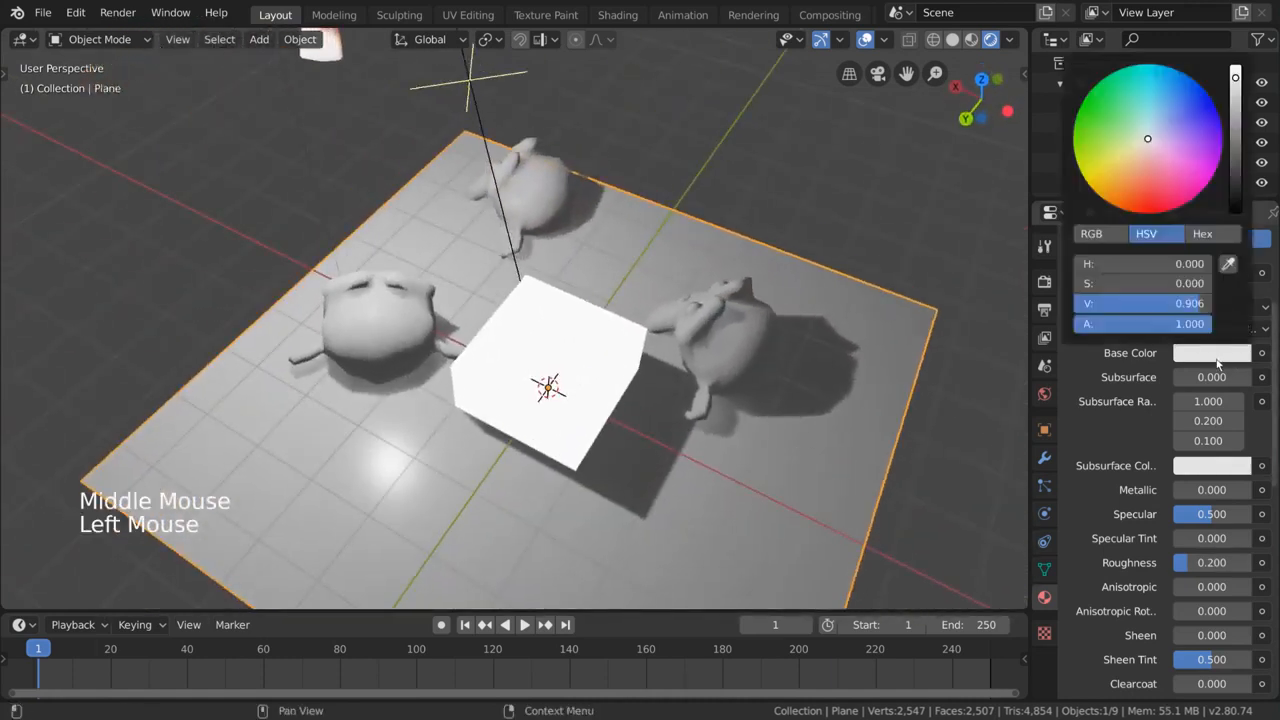
pyautogui.click(1122, 306)
pyautogui.write('0')
pyautogui.press('Return')
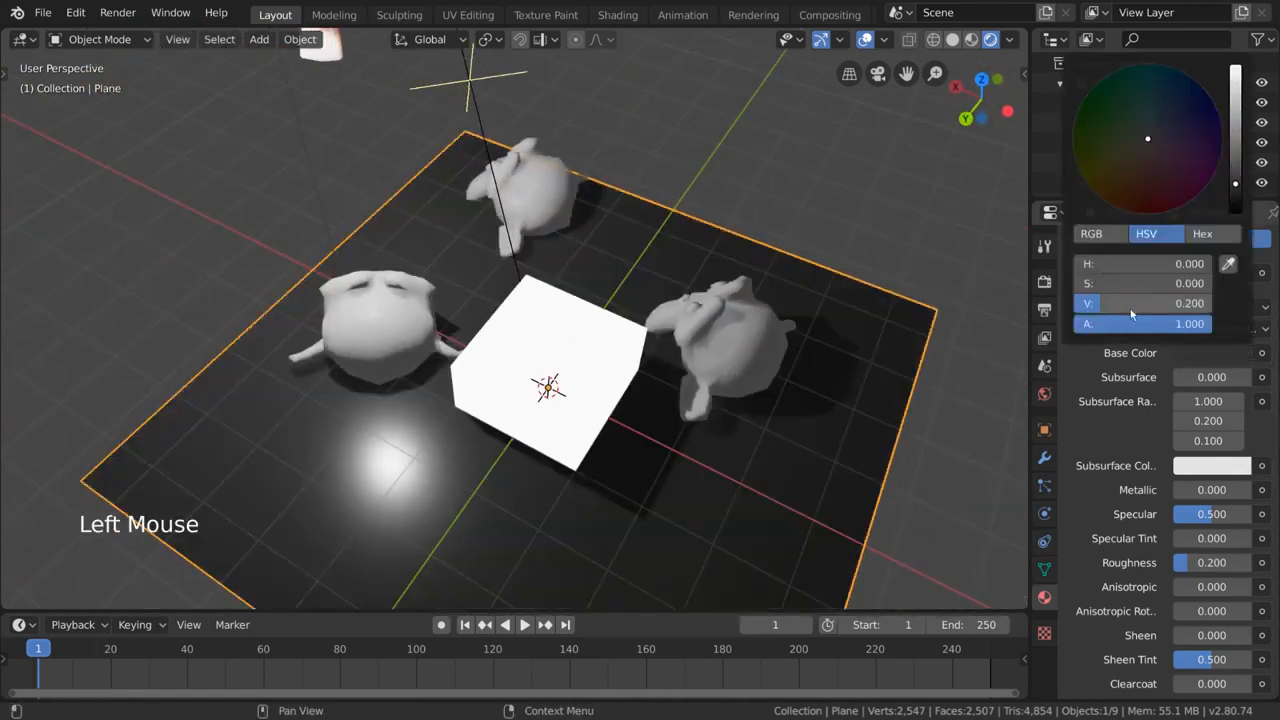
pyautogui.moveTo(836, 407); pyautogui.dragTo(725, 306, button='middle')
pyautogui.scroll(-2, 729, 312)
pyautogui.scroll(1, 733, 321)
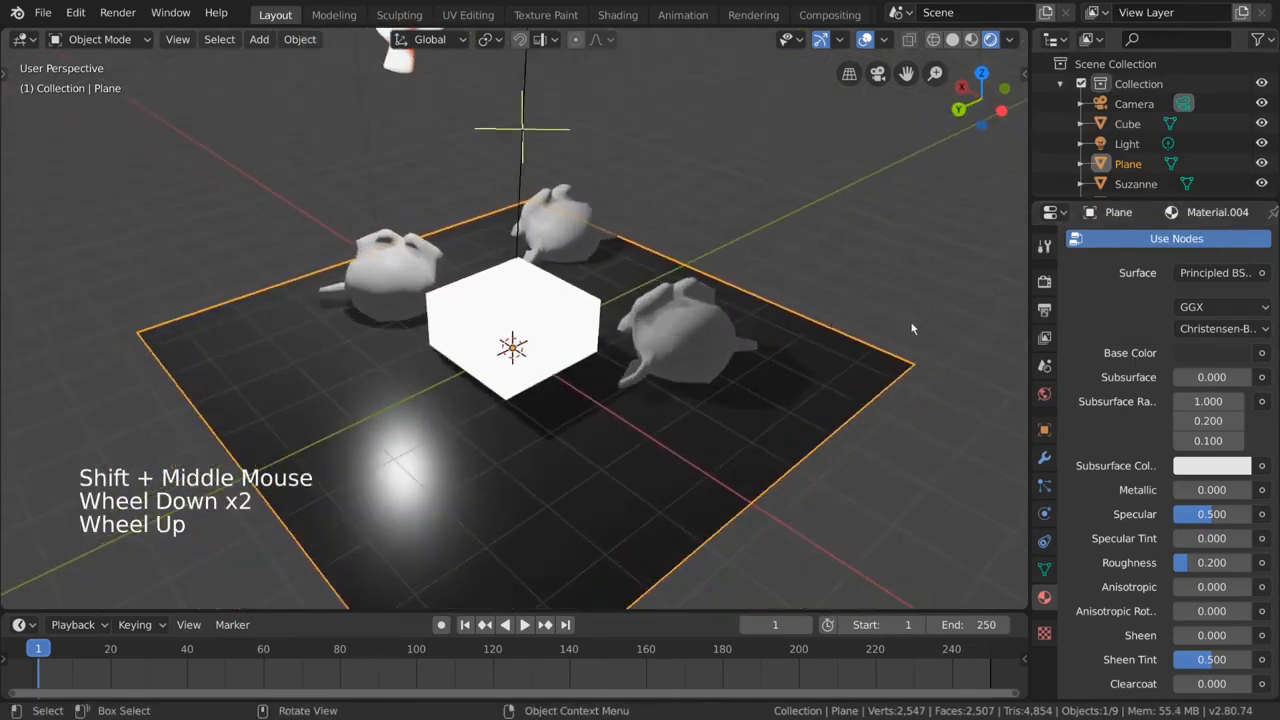
# Use a Checker Texture as the world background color and check how it surrounds the scene.
pyautogui.click(1044, 394)
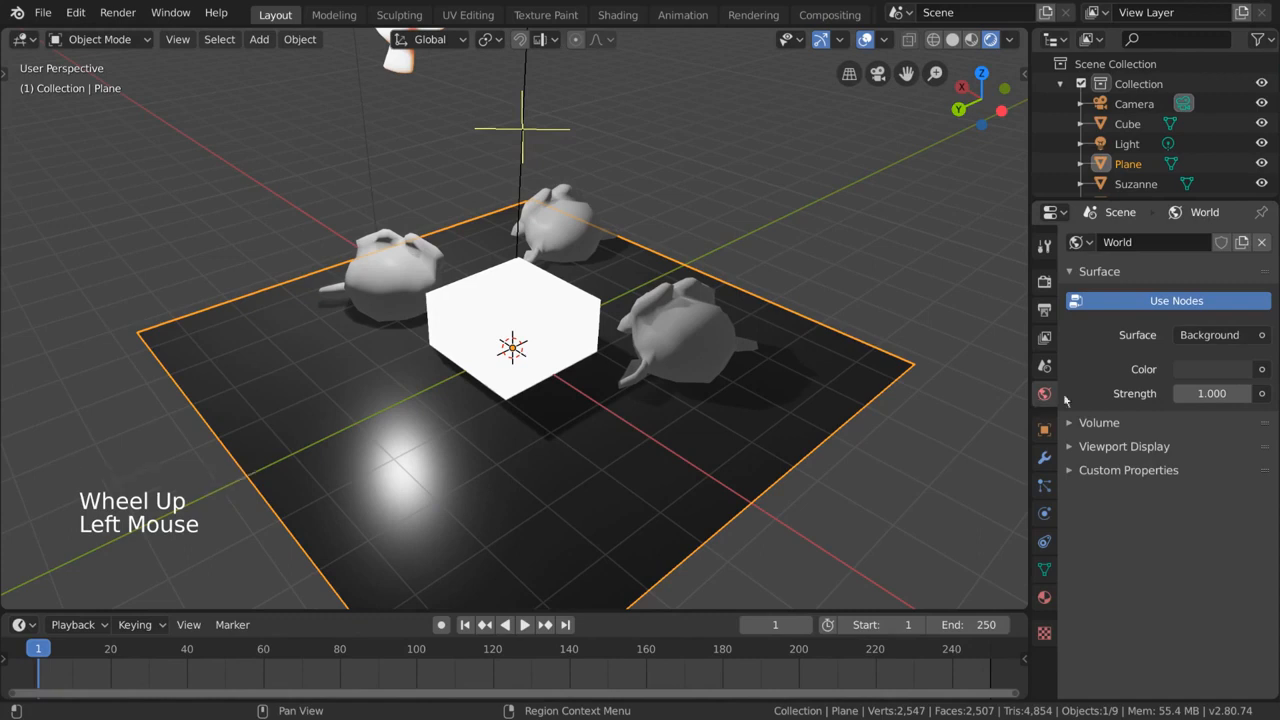
pyautogui.click(1262, 369)
pyautogui.click(929, 441)
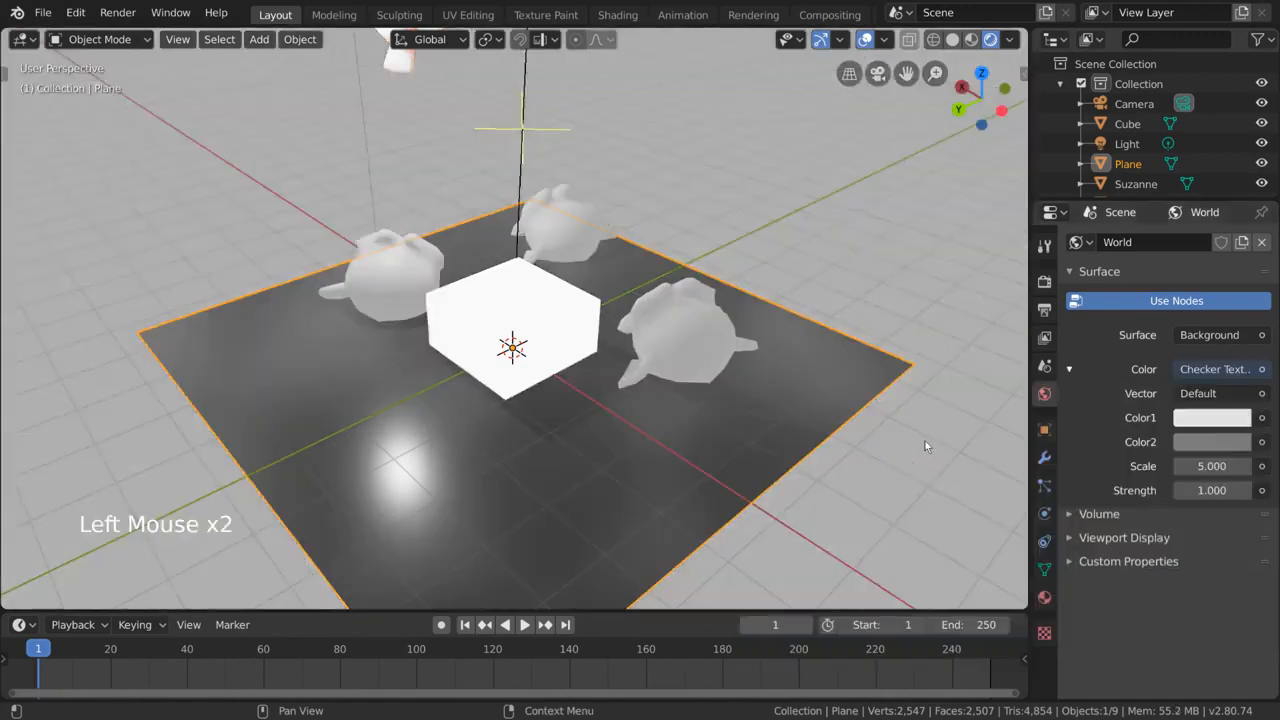
pyautogui.scroll(3, 861, 430)
pyautogui.moveTo(861, 430); pyautogui.dragTo(887, 414, button='middle')
pyautogui.scroll(-3, 810, 423)
pyautogui.scroll(2, 927, 416)
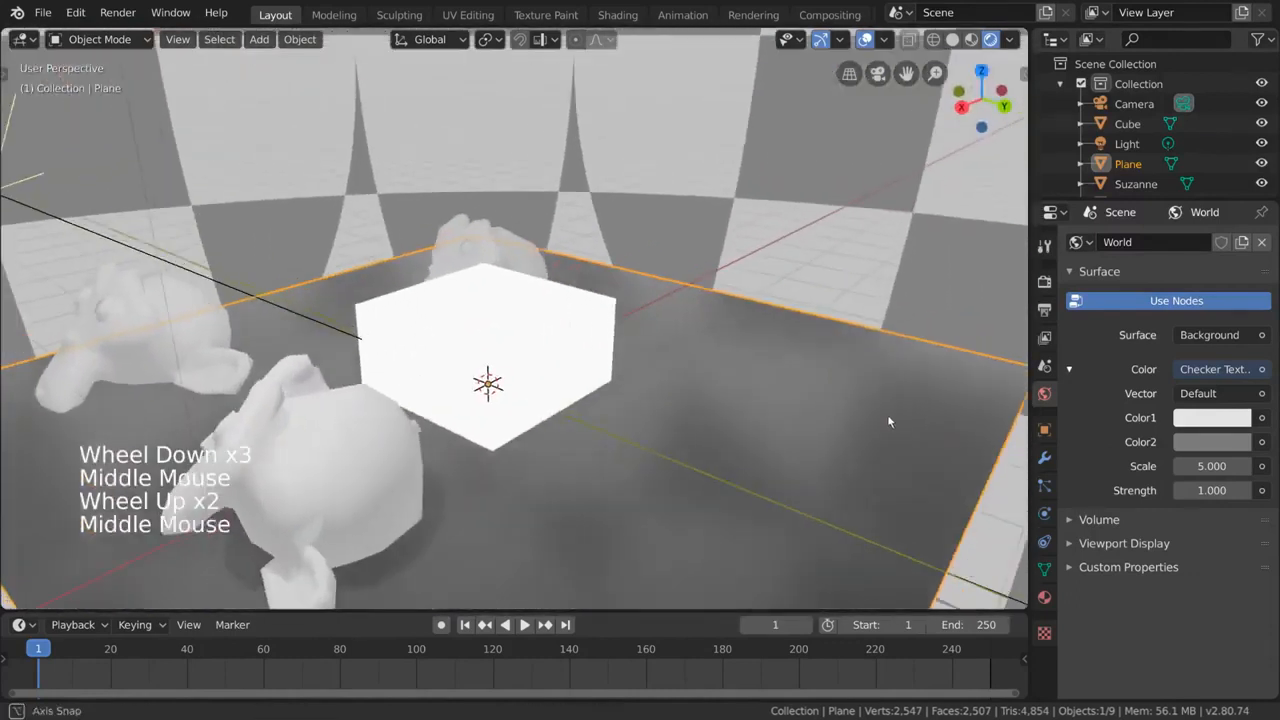
# Enable Screen Space Reflections in Eevee's render settings and examine the cube's reflection on the plane up close.
pyautogui.click(1044, 281)
pyautogui.click(1087, 469)
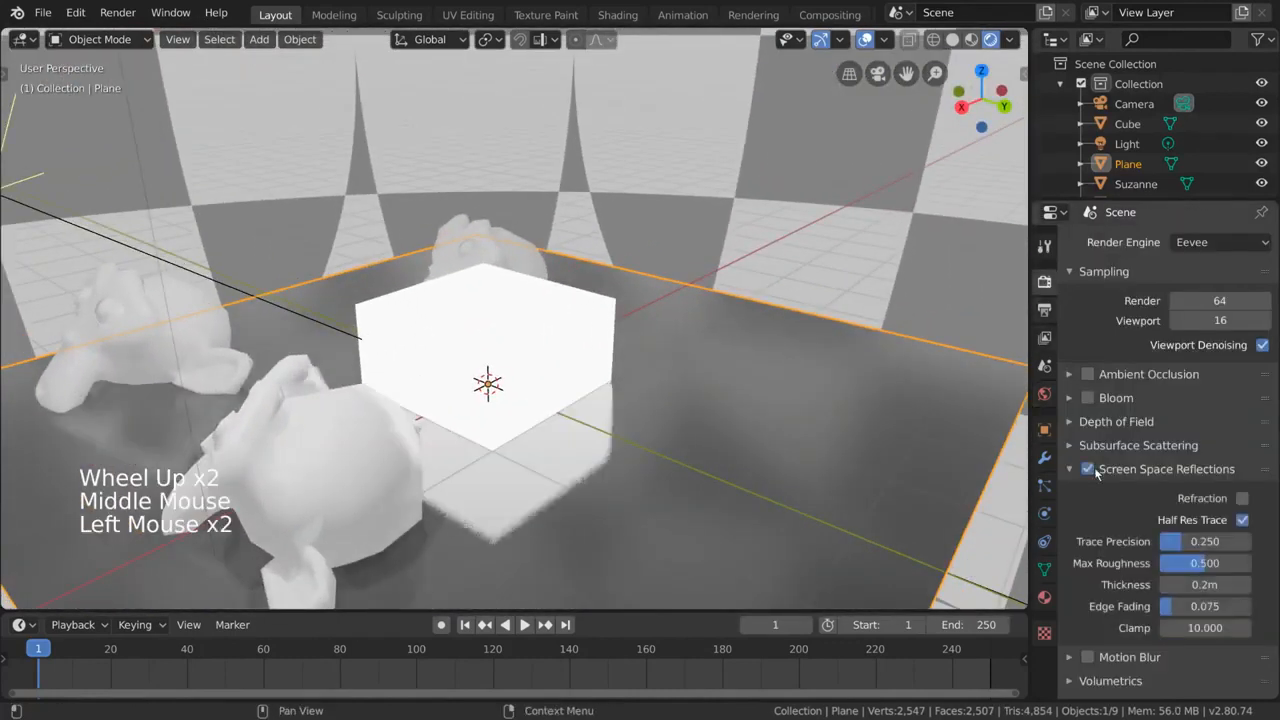
pyautogui.moveTo(708, 422); pyautogui.dragTo(723, 343, button='middle')
pyautogui.scroll(2, 711, 360)
pyautogui.keyDown('shift'); pyautogui.scroll(1, 709, 374); pyautogui.keyUp('shift')
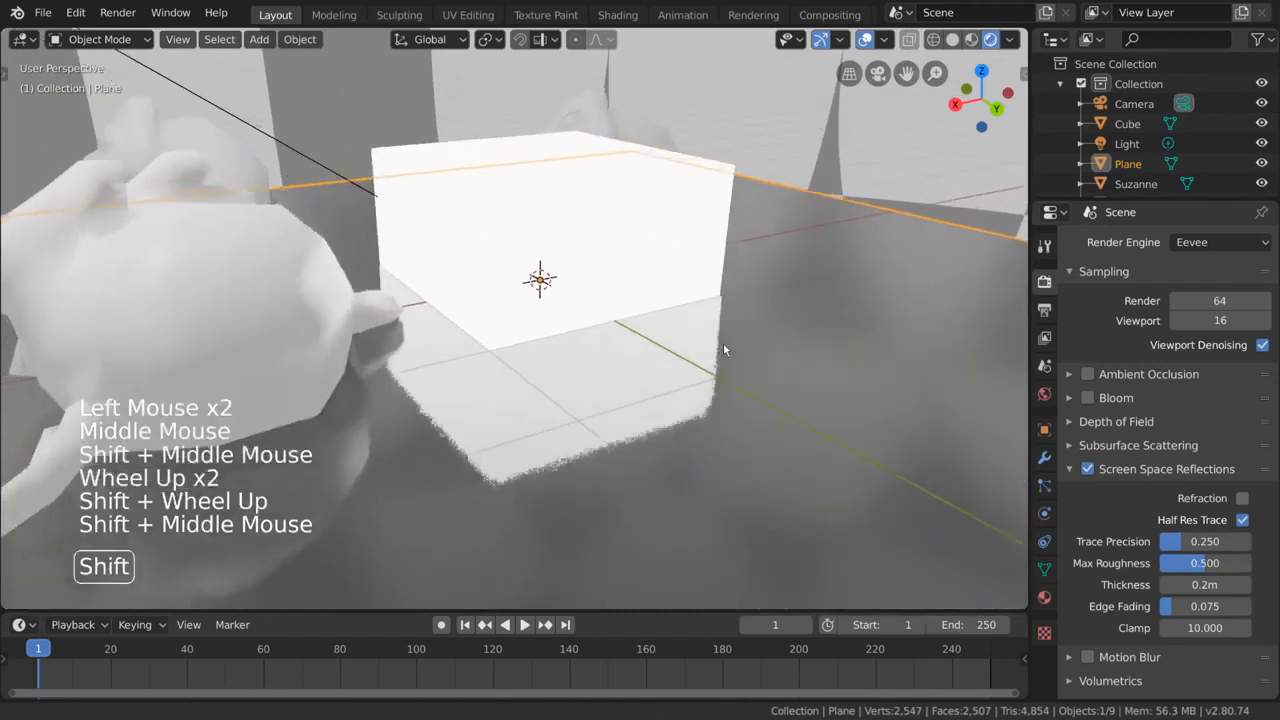
pyautogui.scroll(-1, 760, 380)
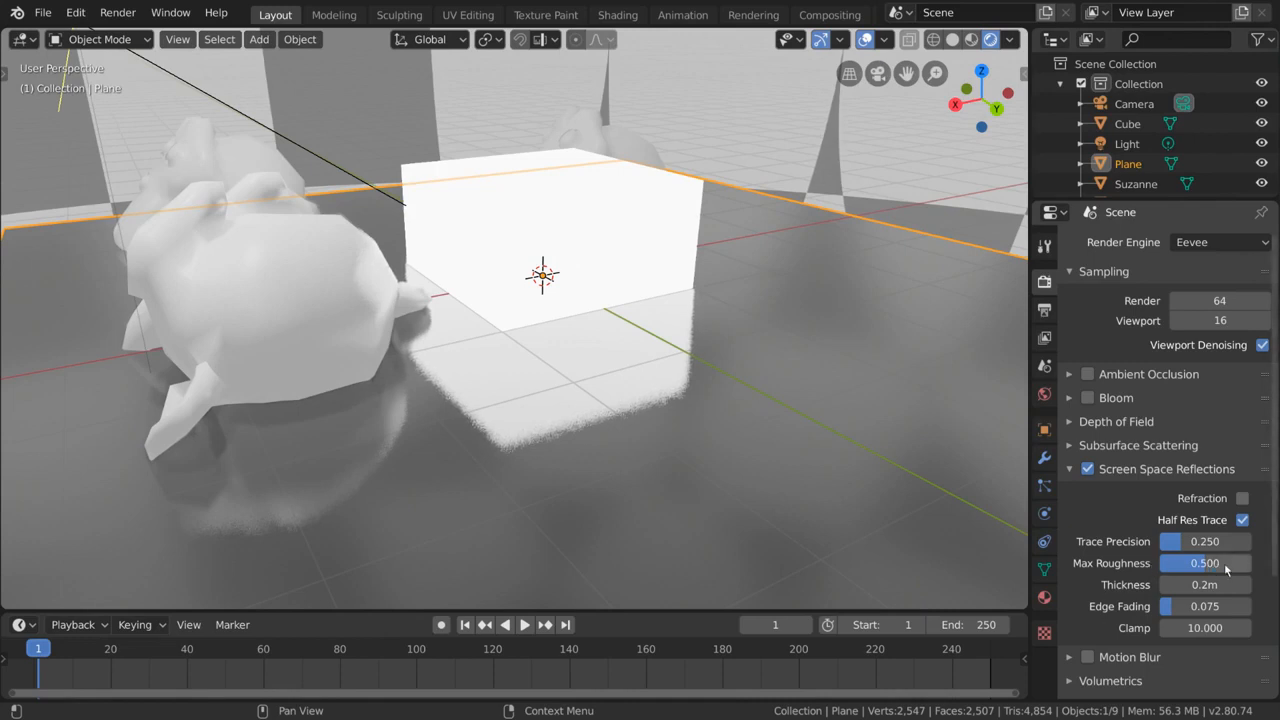
# Lower the Screen Space Reflections Max Roughness to 0.000 to compare the reflections, and restore it to 0.500.
pyautogui.moveTo(1208, 568); pyautogui.dragTo(1162, 568)
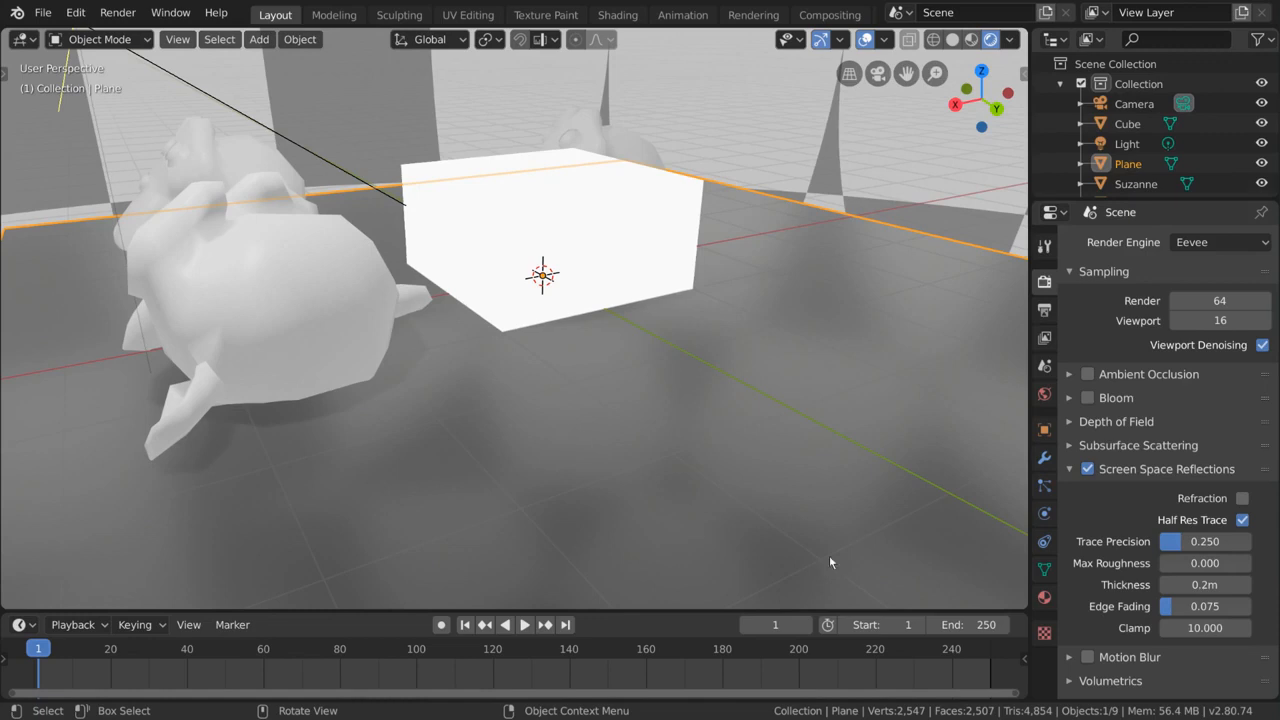
pyautogui.moveTo(1205, 563)
pyautogui.mouseDown()
pyautogui.moveTo(1258, 563)
pyautogui.moveTo(1193, 563)
pyautogui.mouseUp()
pyautogui.click(1193, 563)
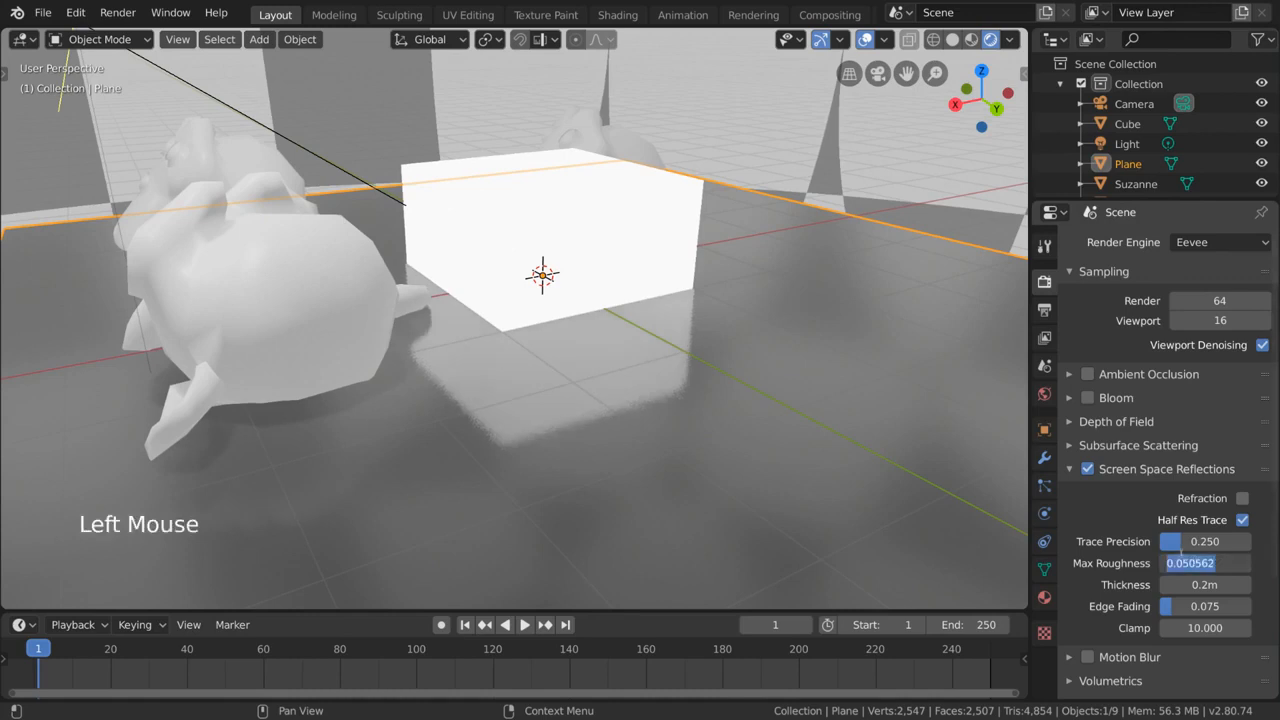
pyautogui.press('Return')
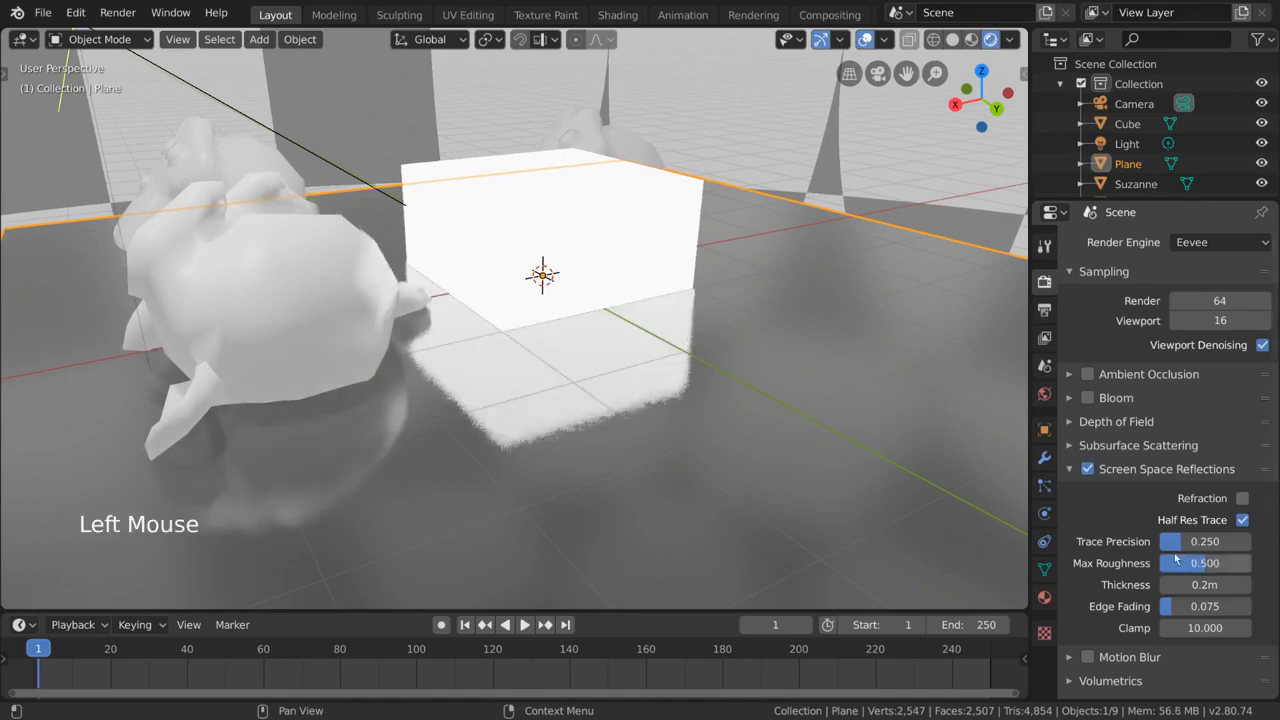
# Raise the Screen Space Reflections Trace Precision to 1.000 to compare the reflections, and restore it to 0.250.
pyautogui.moveTo(1176, 541); pyautogui.dragTo(1255, 541)
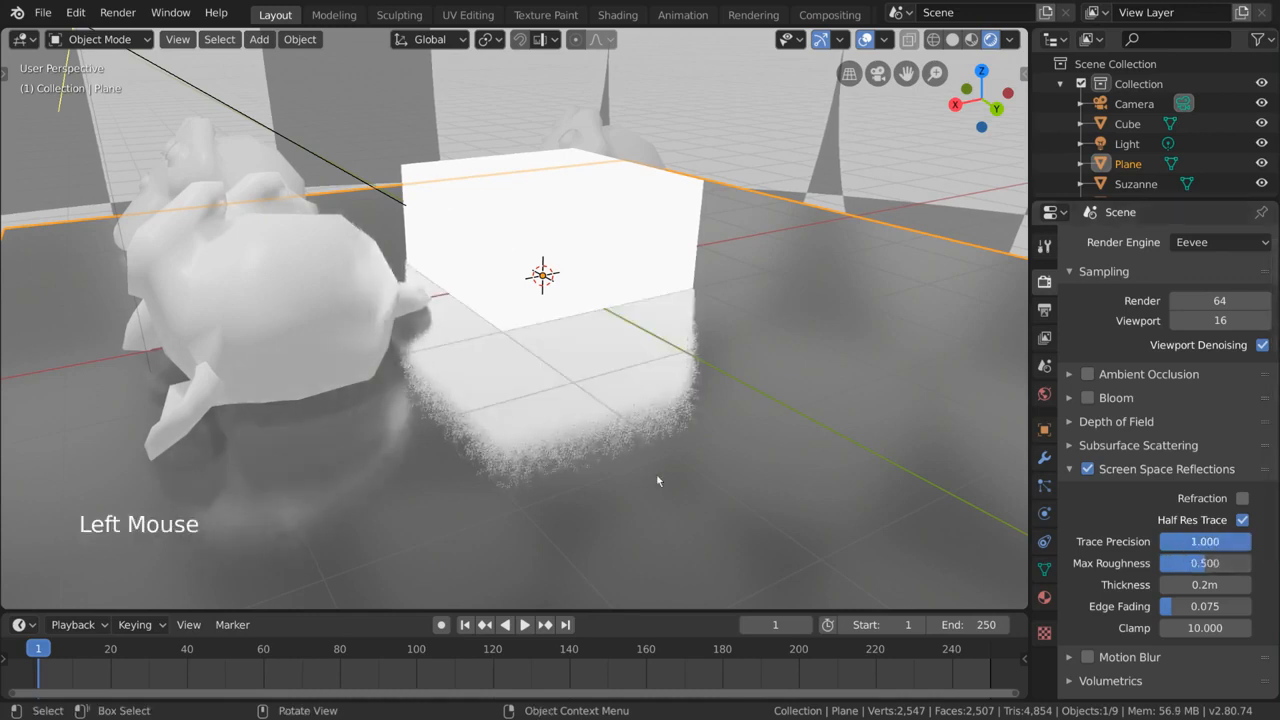
pyautogui.doubleClick(1200, 541)
pyautogui.write('.25')
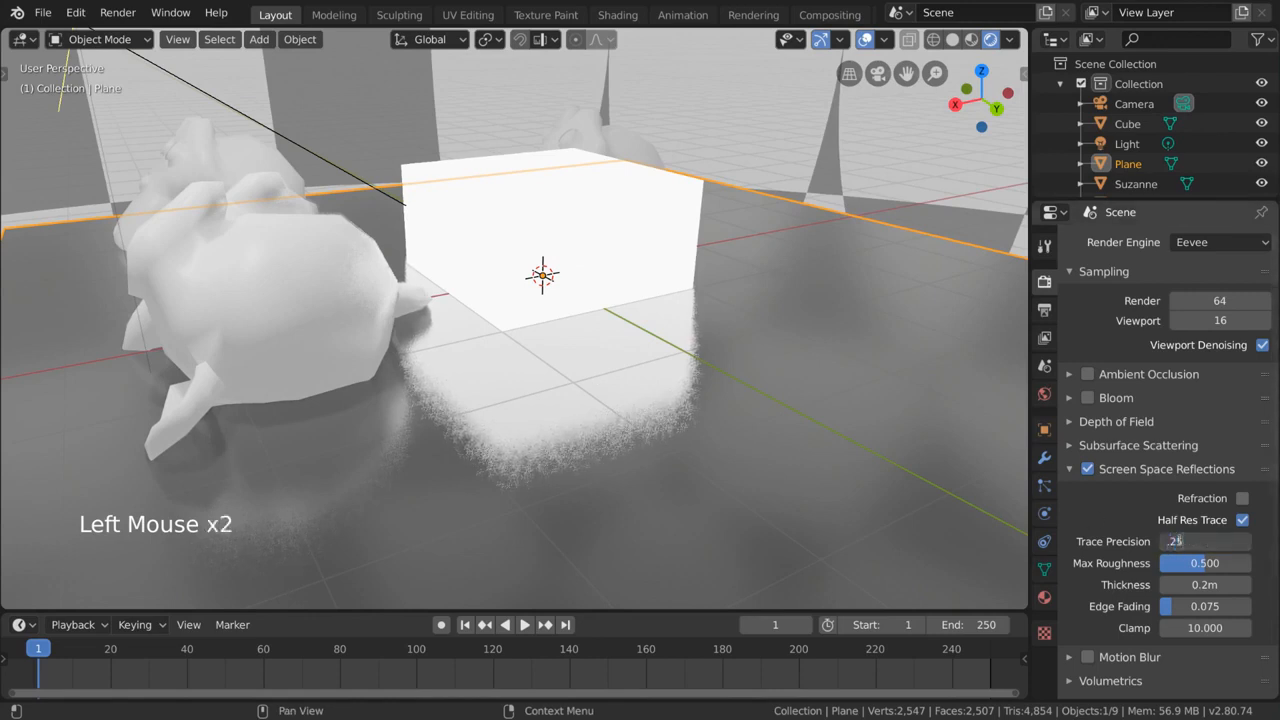
pyautogui.press('Return')
# Set the Viewport samples to 500 to compare the reflection noise, and restore them to 16.
pyautogui.doubleClick(1220, 320)
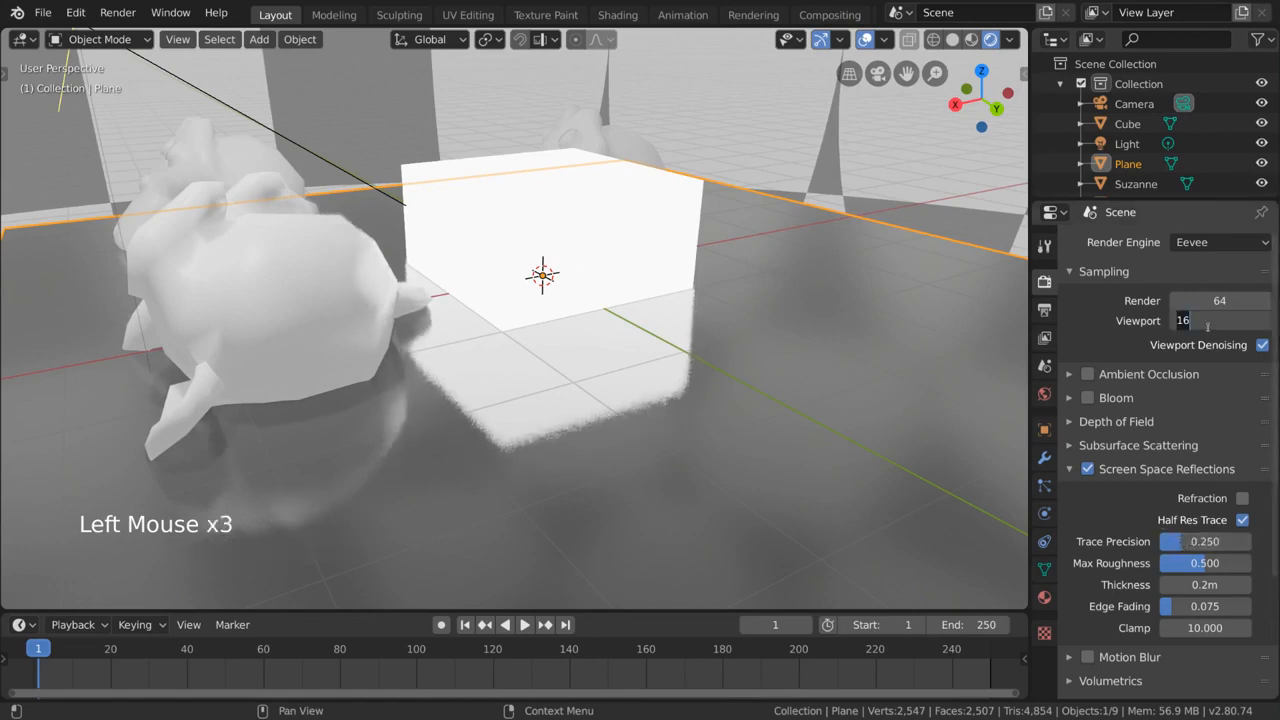
pyautogui.write('500')
pyautogui.press('Return')
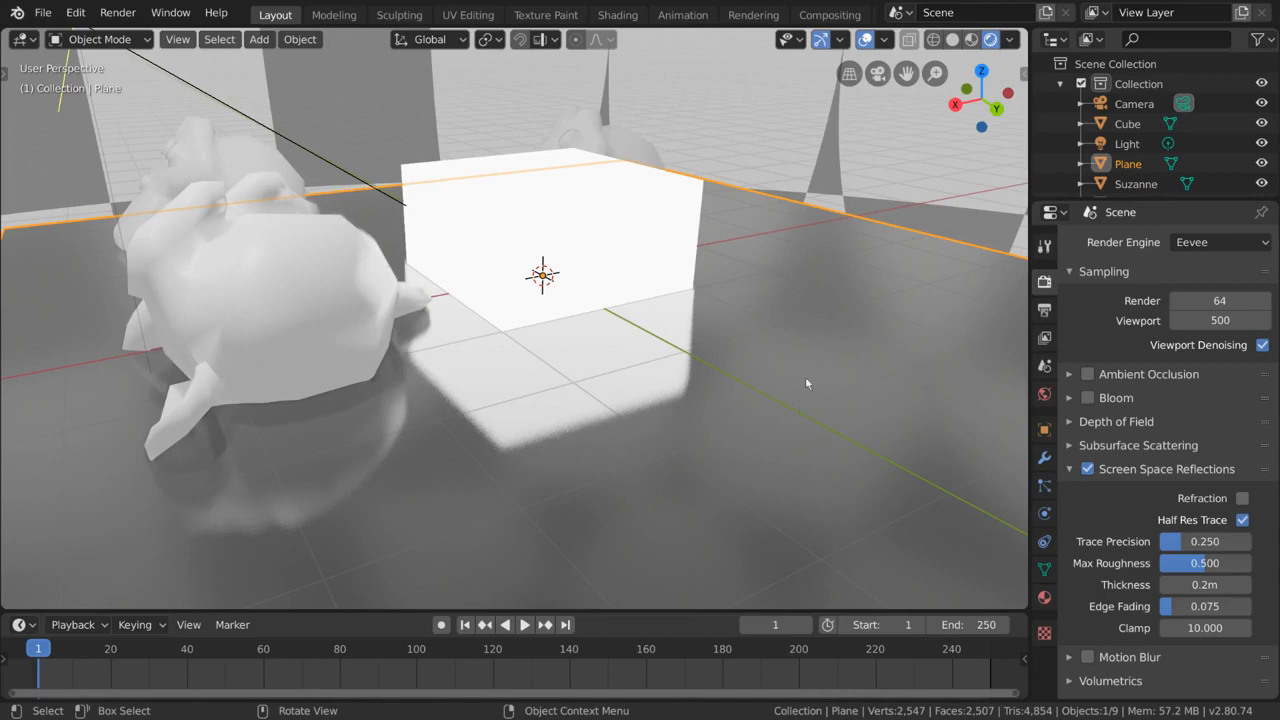
pyautogui.click(1218, 321)
pyautogui.write('16')
pyautogui.press('Return')
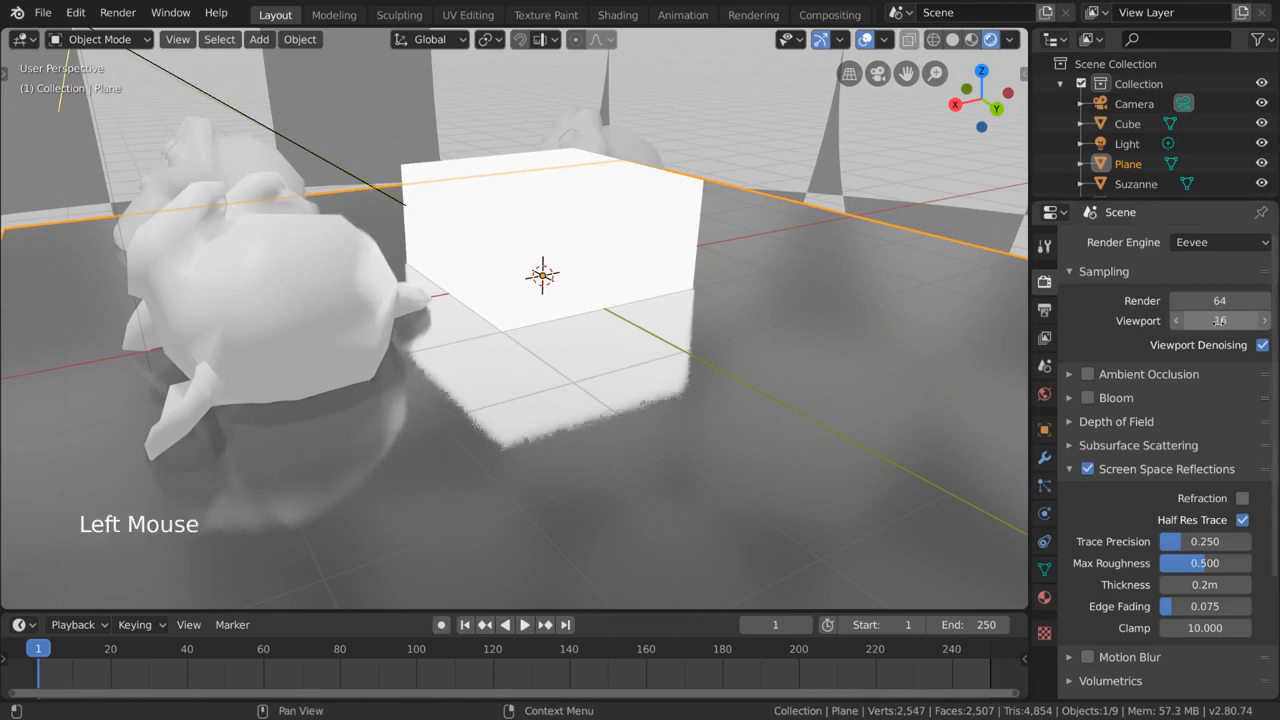
# Toggle Half Res Trace off and on at 16 and 100 Viewport samples to compare reflections, and restore 16 samples.
pyautogui.click(1242, 520)
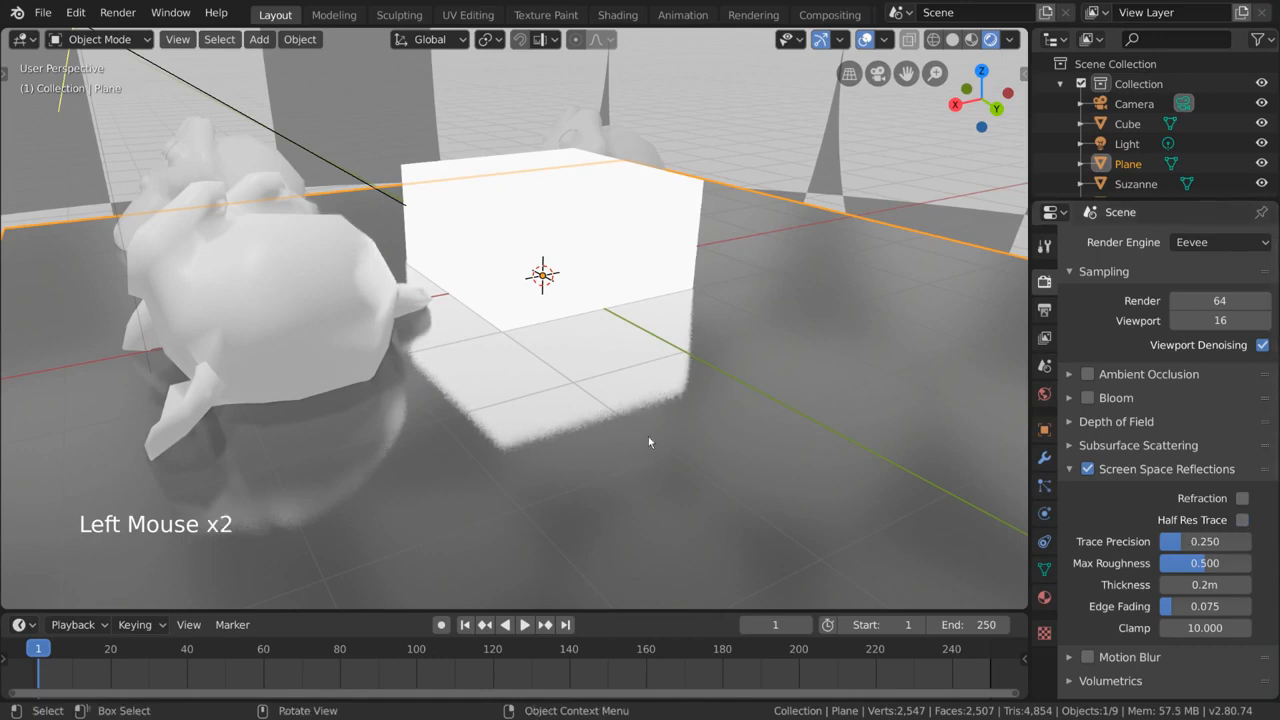
pyautogui.click(1242, 520)
pyautogui.click(1200, 321)
pyautogui.write('100')
pyautogui.press('Return')
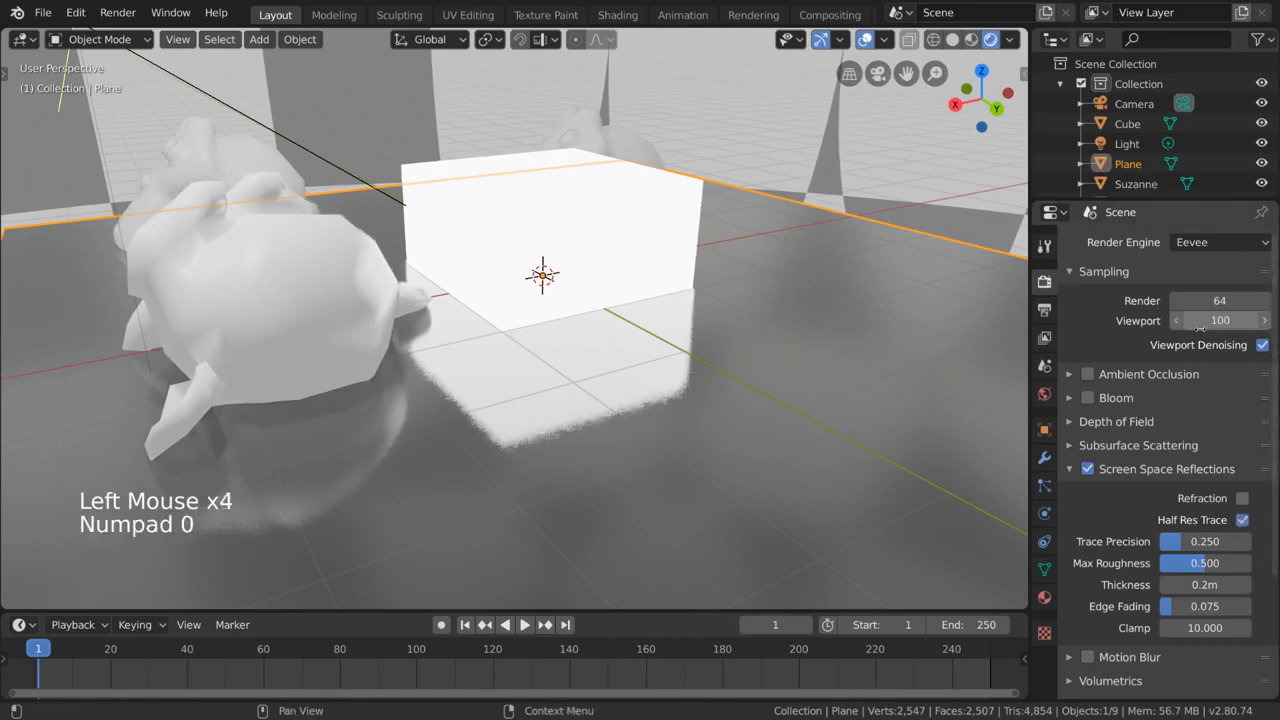
pyautogui.click(1244, 522)
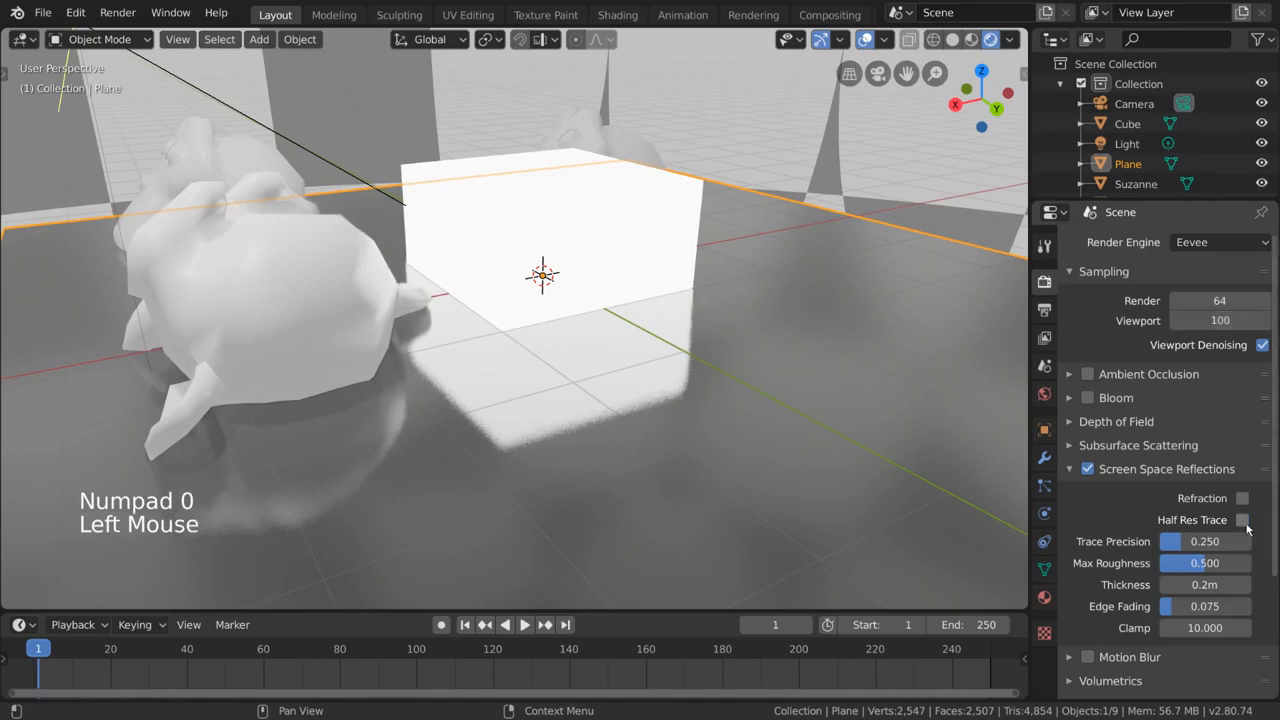
pyautogui.click(1244, 522)
pyautogui.click(1221, 321)
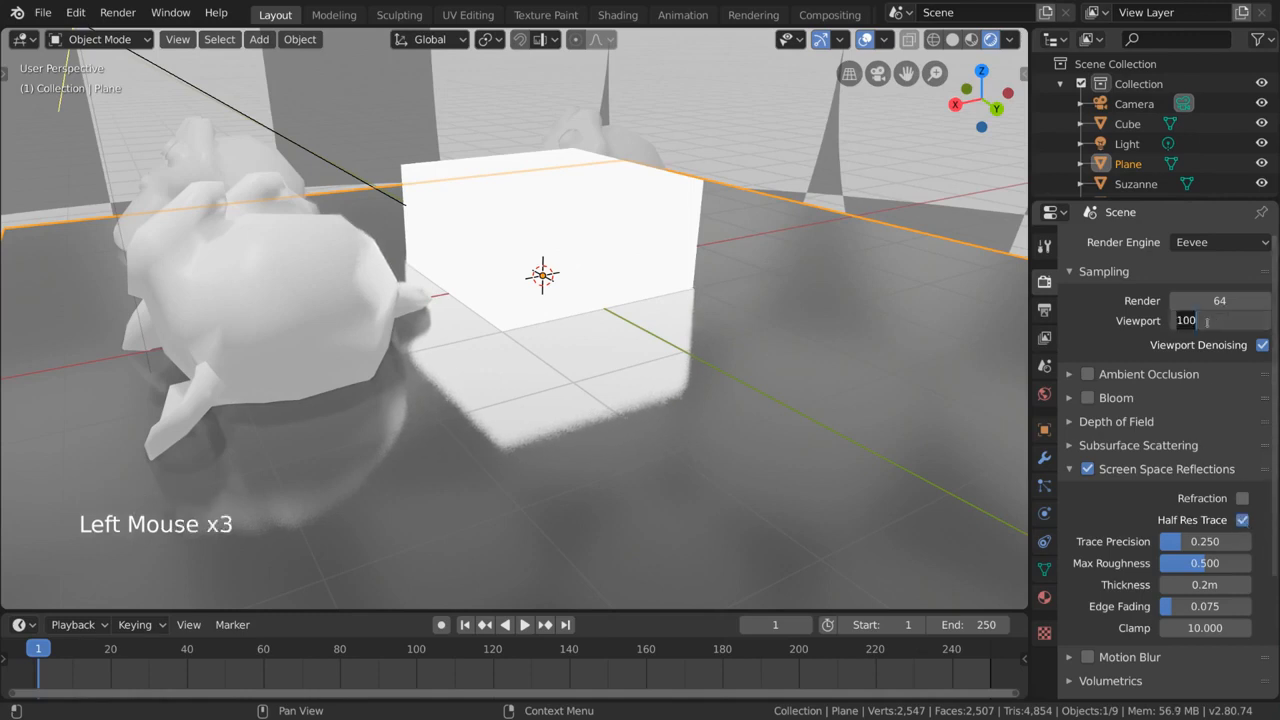
pyautogui.write('16')
pyautogui.press('Return')
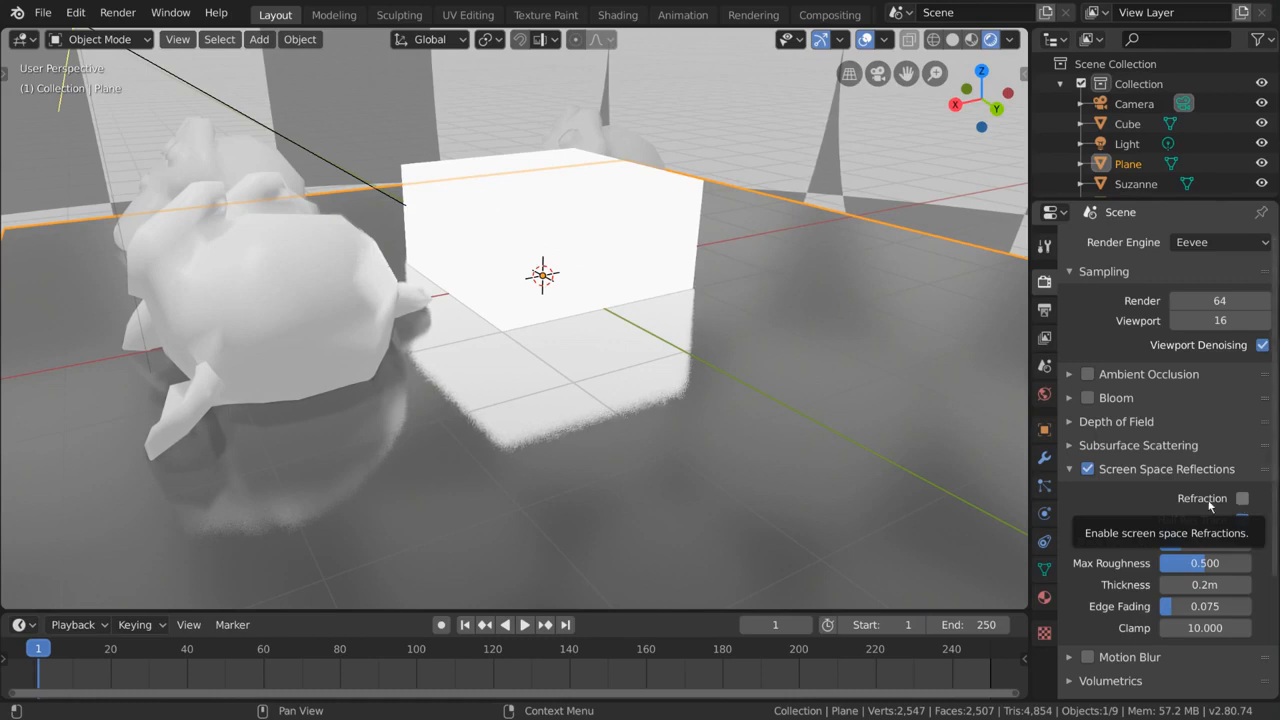
# Give the Suzanne head beside the cube a new material with the Glass BSDF surface shader.
pyautogui.click(1044, 599)
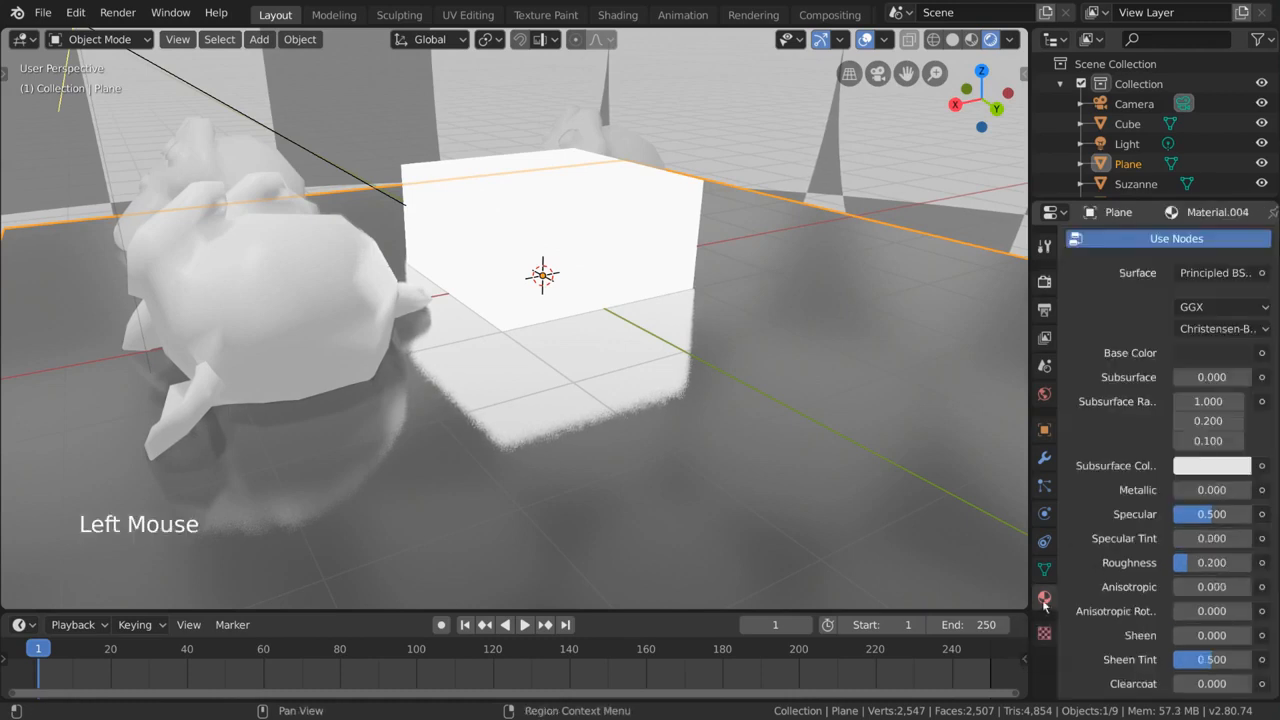
pyautogui.click(281, 319)
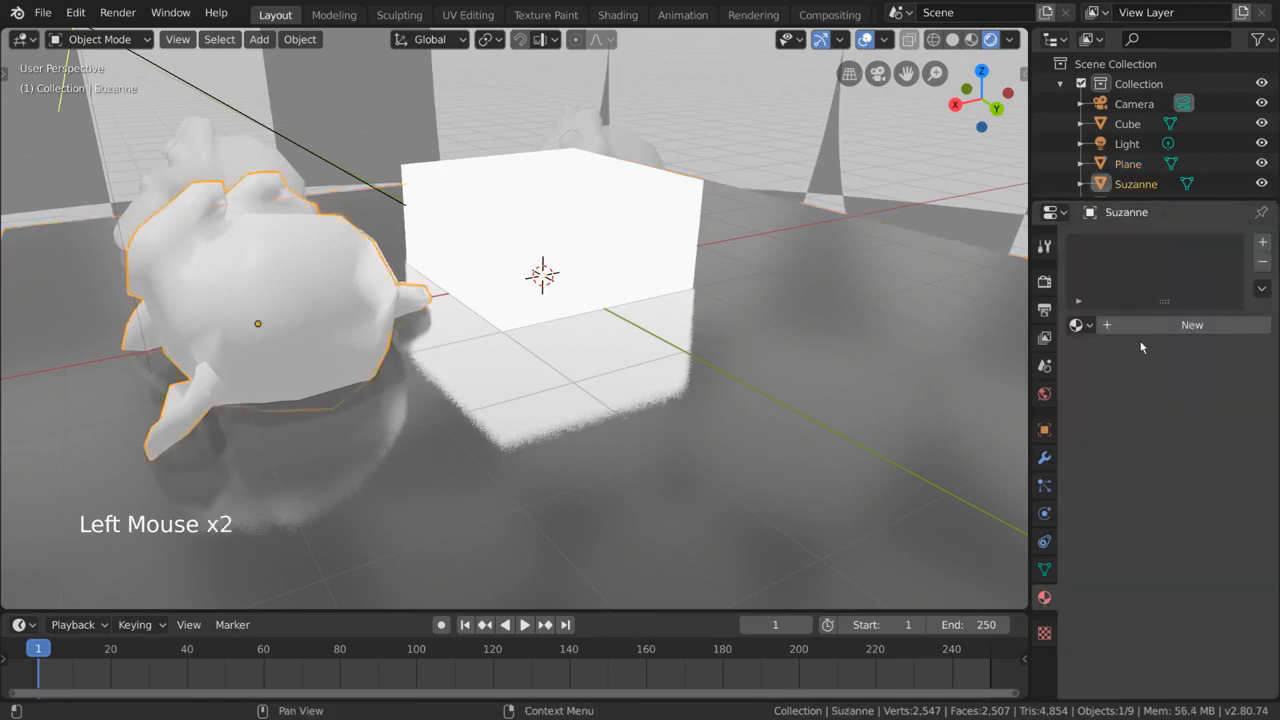
pyautogui.click(1219, 330)
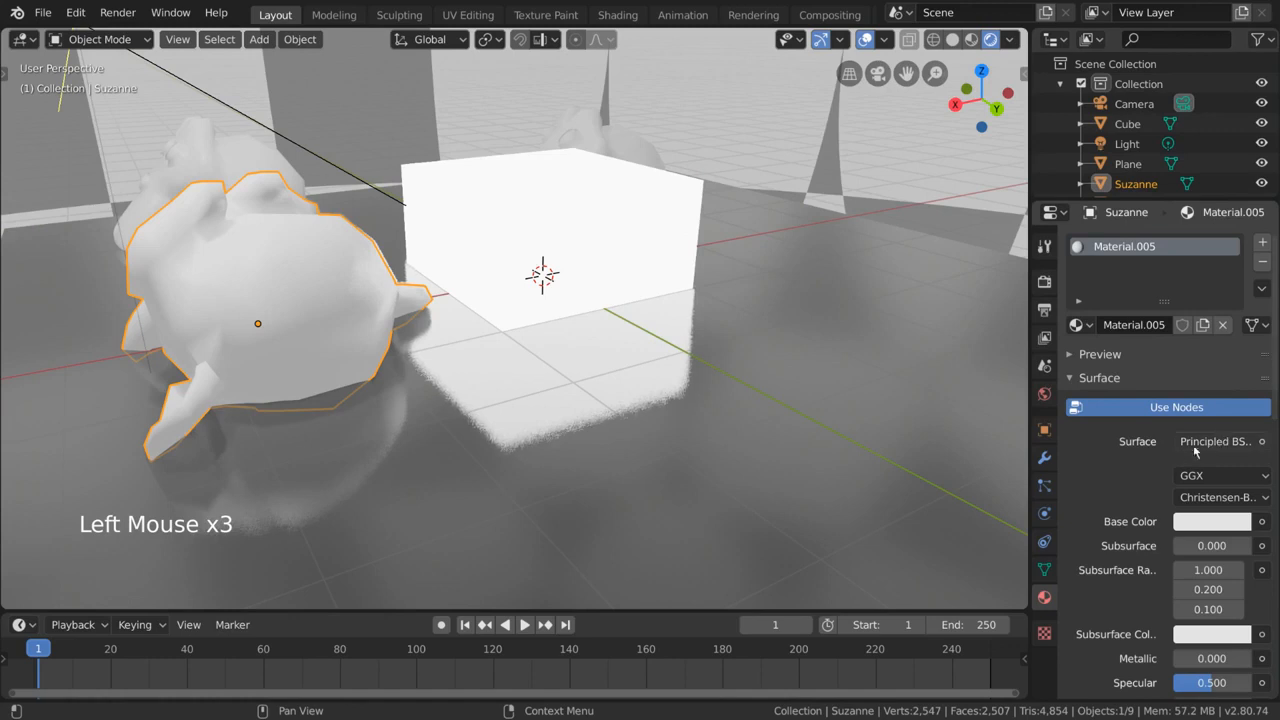
pyautogui.click(1225, 445)
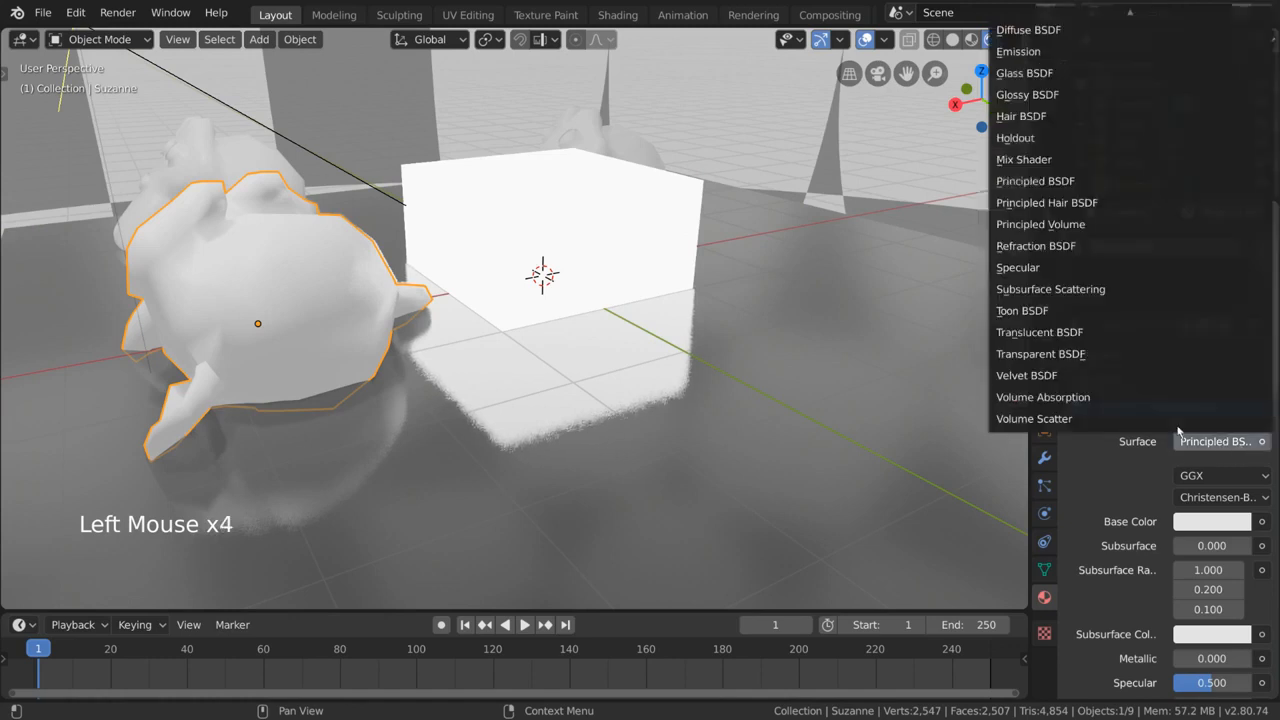
pyautogui.click(1085, 75)
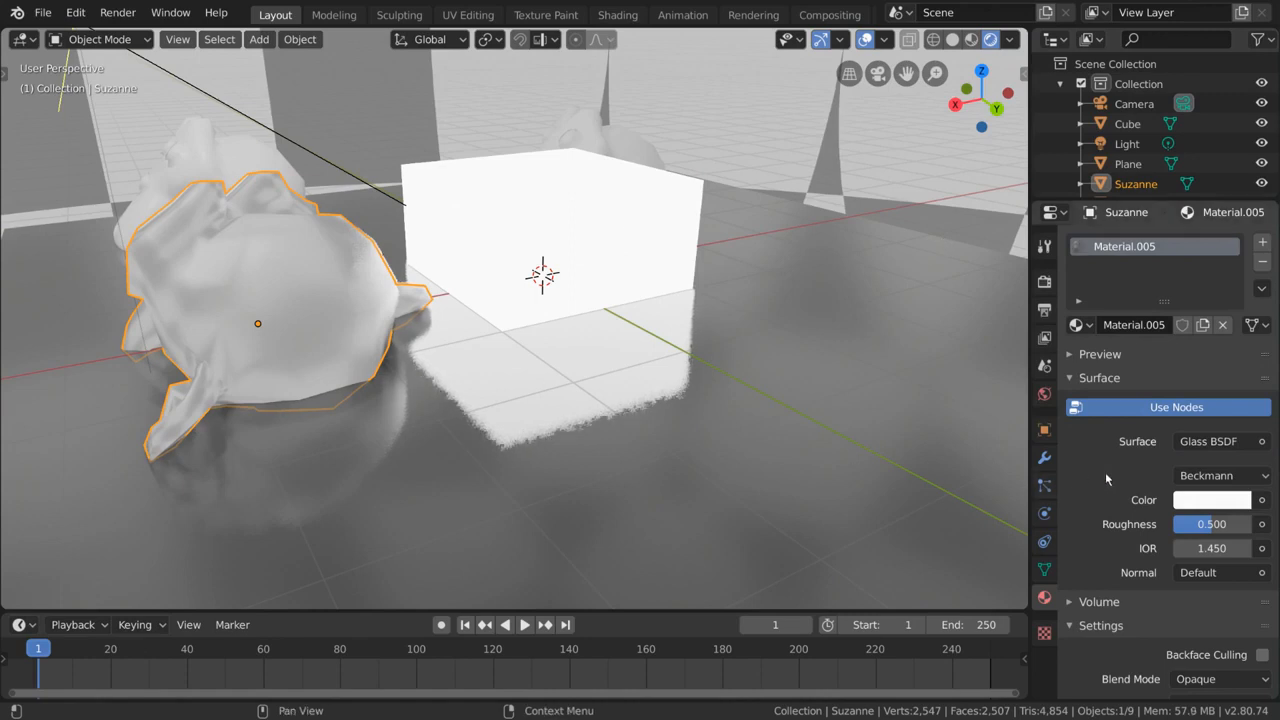
# Enable Refraction in Eevee's Screen Space Reflections settings and check the glass Suzanne.
pyautogui.moveTo(640, 420)
pyautogui.mouseDown(button='middle')
pyautogui.moveTo(600, 409)
pyautogui.moveTo(603, 393)
pyautogui.moveTo(647, 421)
pyautogui.mouseUp(button='middle')
pyautogui.click(1044, 281)
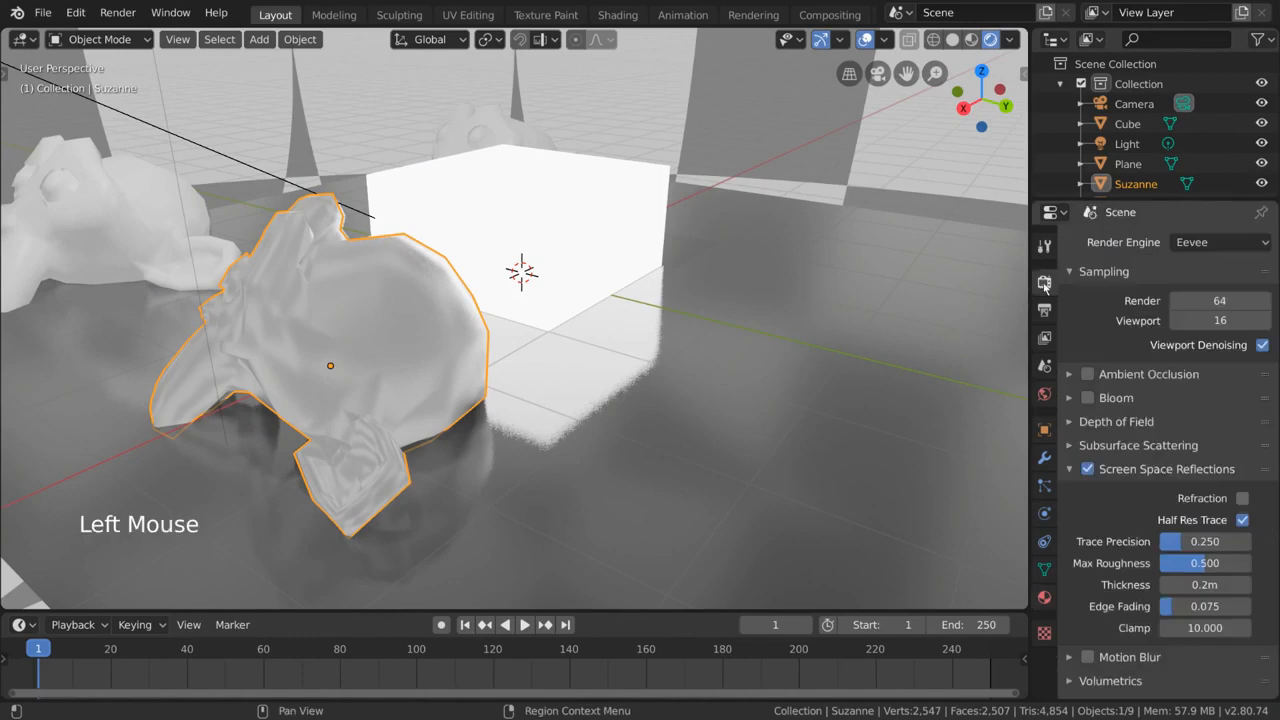
pyautogui.click(1242, 498)
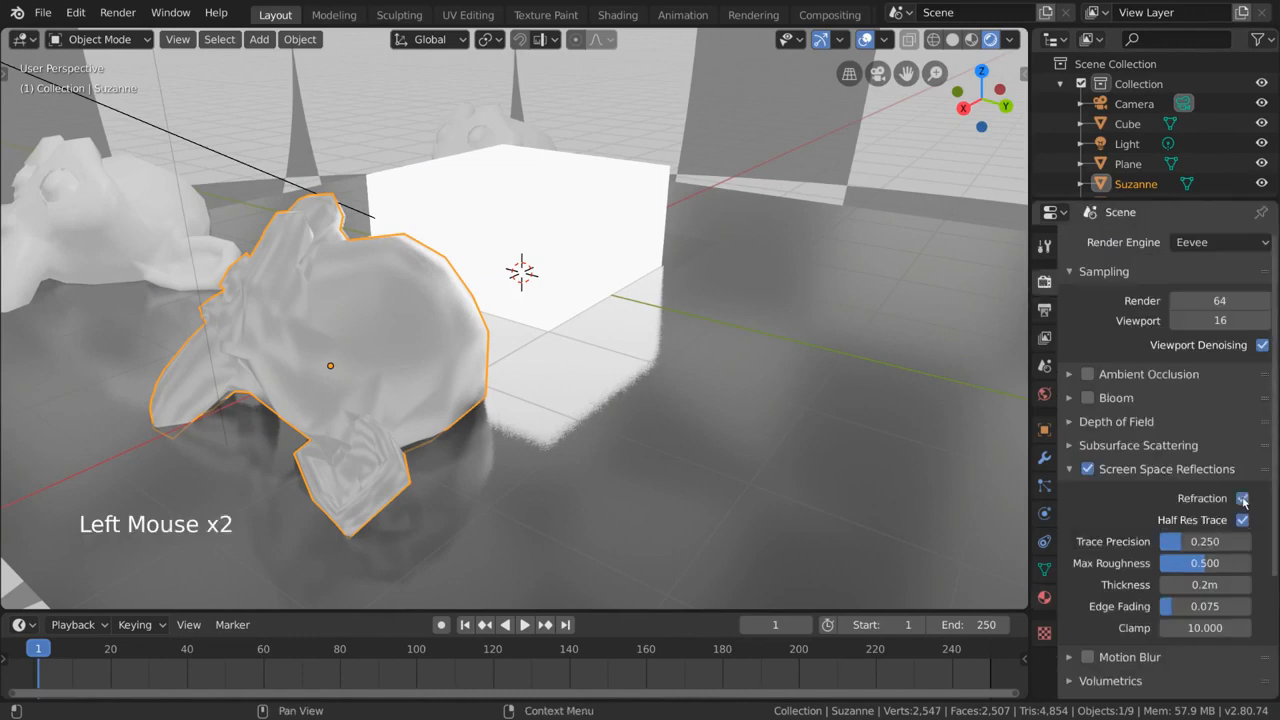
pyautogui.moveTo(600, 350); pyautogui.dragTo(626, 343, button='middle')
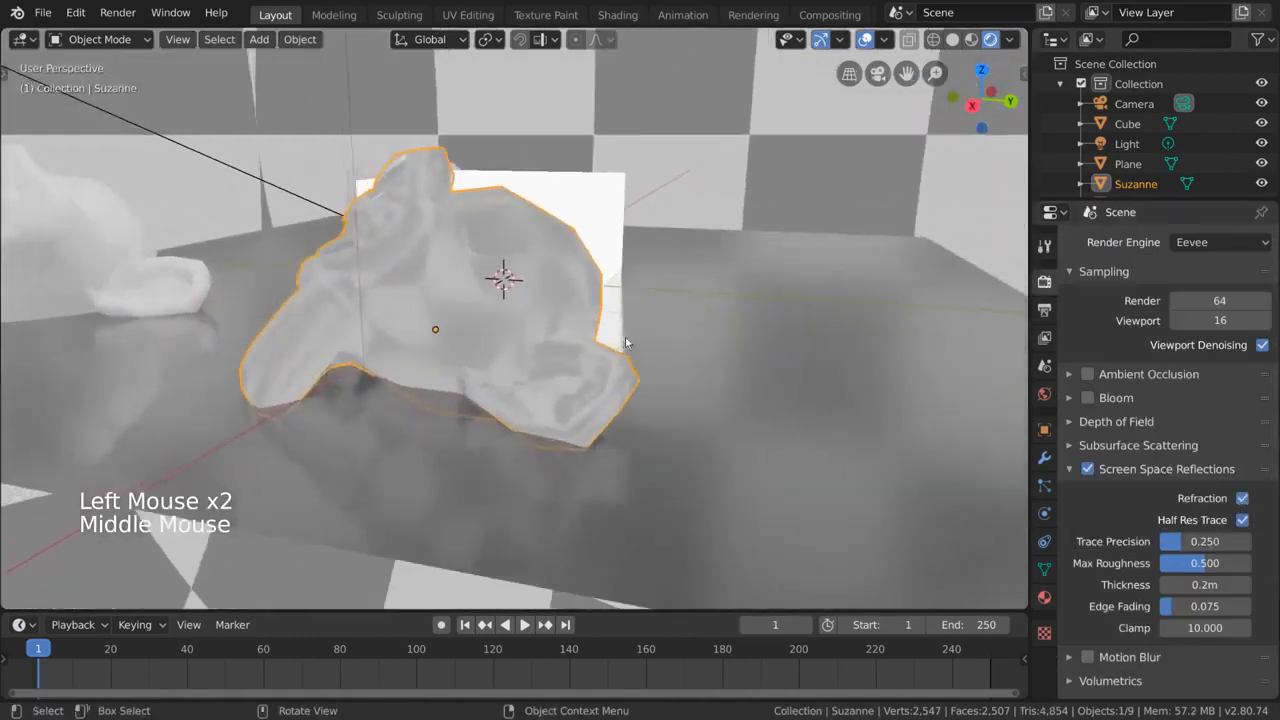
# Try moving and freely rotating the glass Suzanne to preview its refraction, and cancel the transforms.
pyautogui.press('g')
pyautogui.press('Escape')
pyautogui.press('r')
pyautogui.press('r')
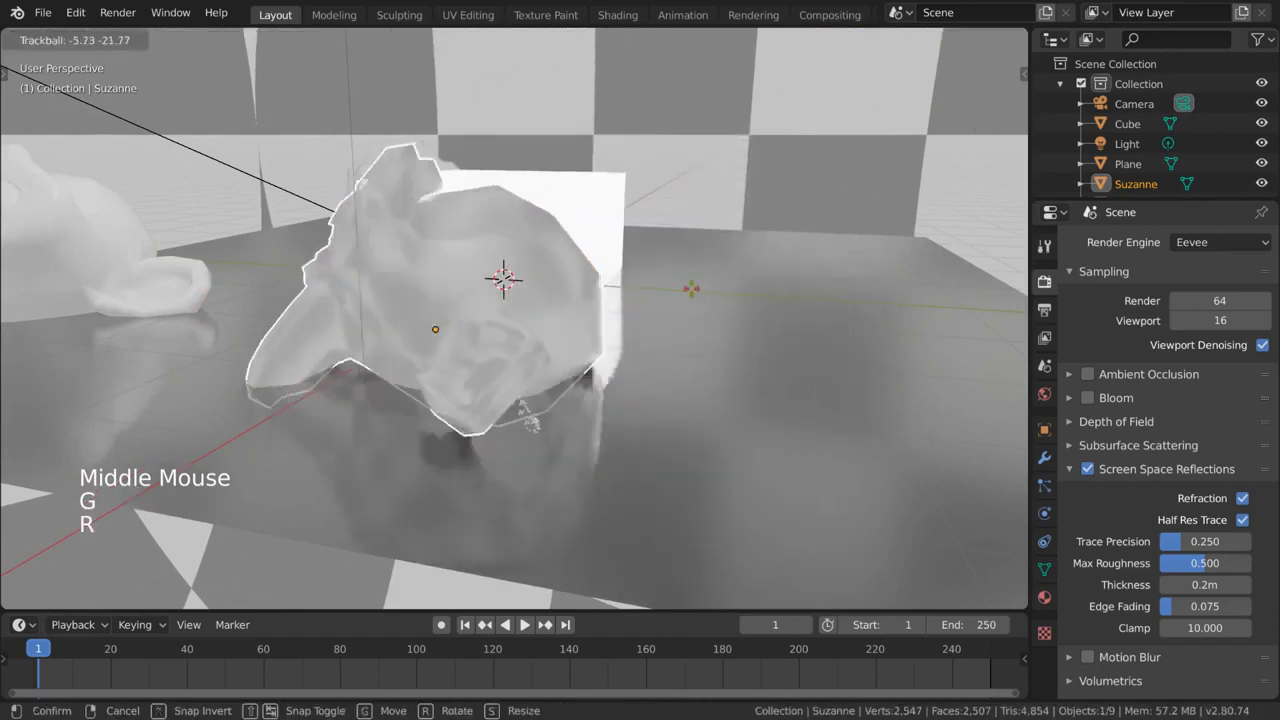
pyautogui.rightClick(729, 282)
# Enable Screen Space Refraction in the settings of Suzanne's glass material.
pyautogui.moveTo(729, 282)
pyautogui.mouseDown(button='middle')
pyautogui.moveTo(754, 309)
pyautogui.moveTo(711, 297)
pyautogui.mouseUp(button='middle')
pyautogui.moveTo(951, 440); pyautogui.dragTo(789, 351, button='middle')
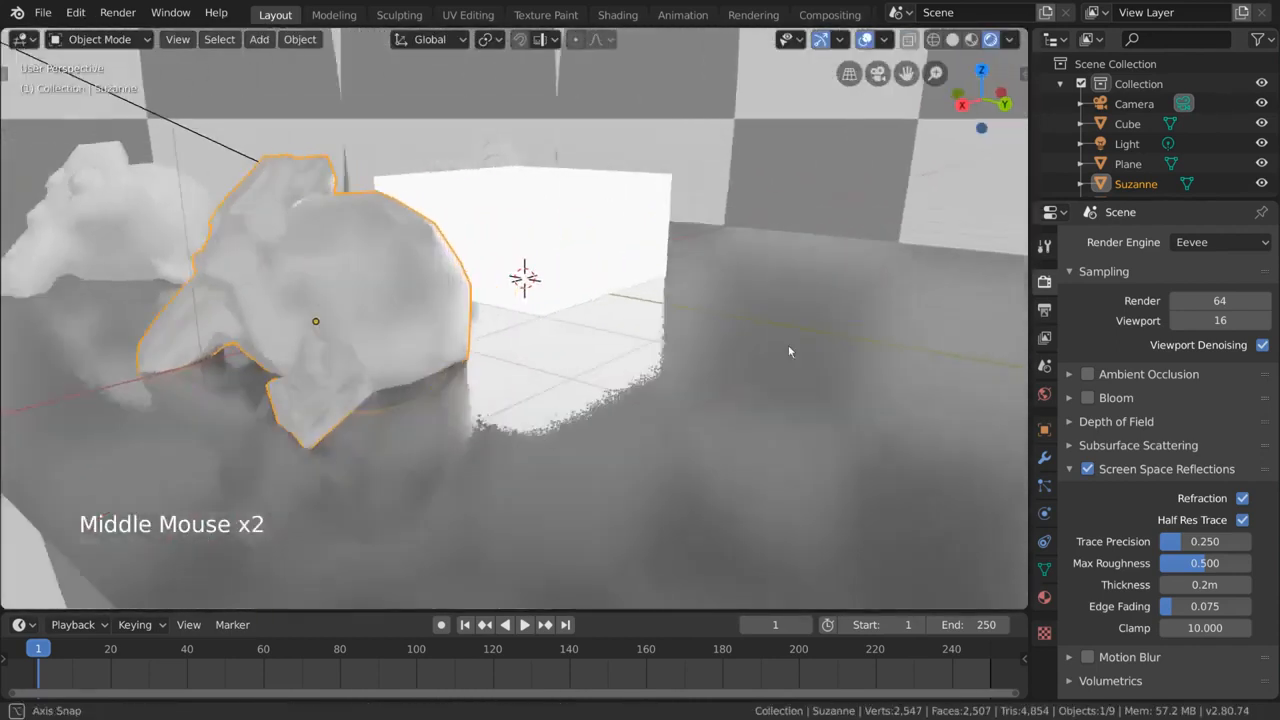
pyautogui.keyDown('shift'); pyautogui.moveTo(600, 323); pyautogui.dragTo(698, 325, button='middle'); pyautogui.keyUp('shift')
pyautogui.scroll(-2, 603, 303)
pyautogui.scroll(1, 651, 311)
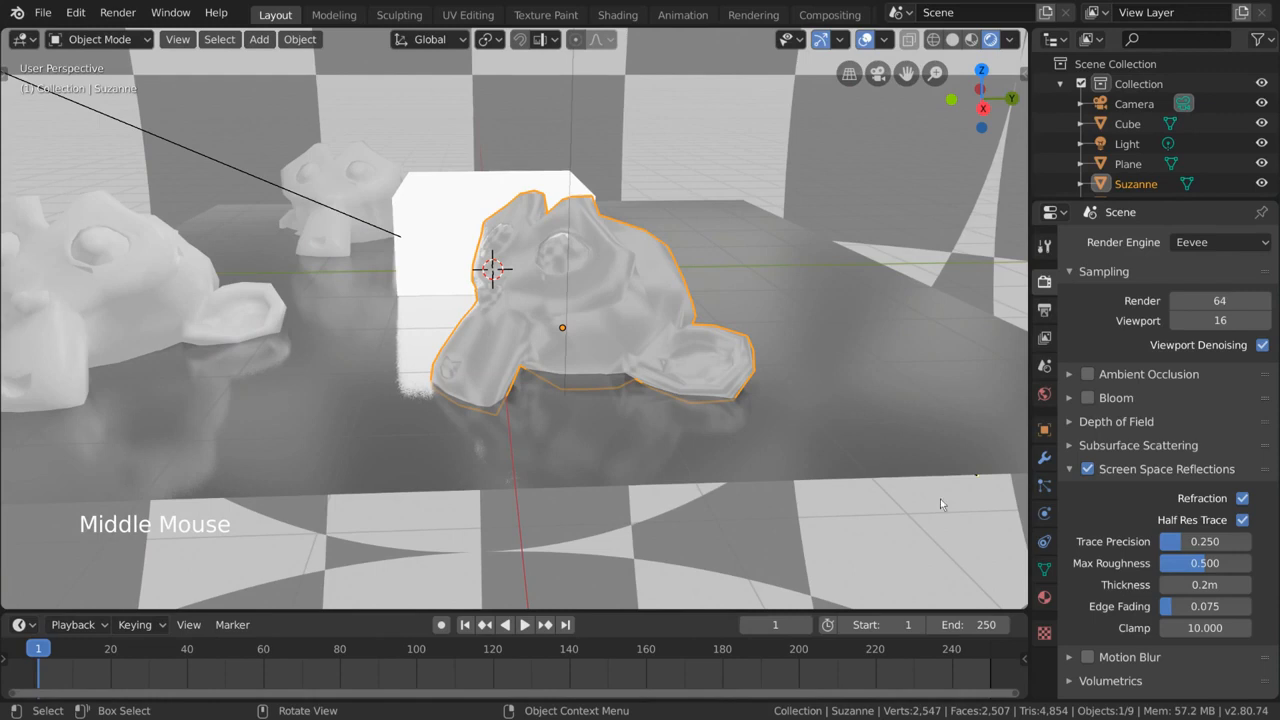
pyautogui.click(1045, 598)
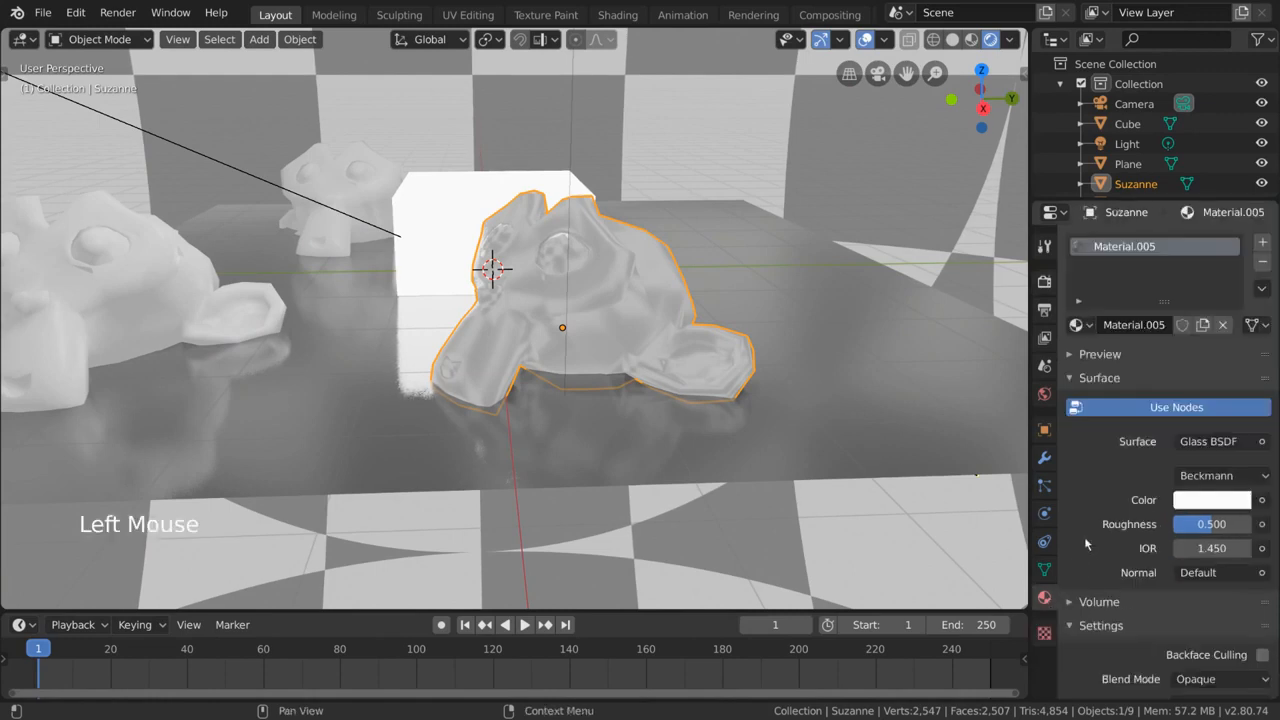
pyautogui.scroll(-10, 1086, 543)
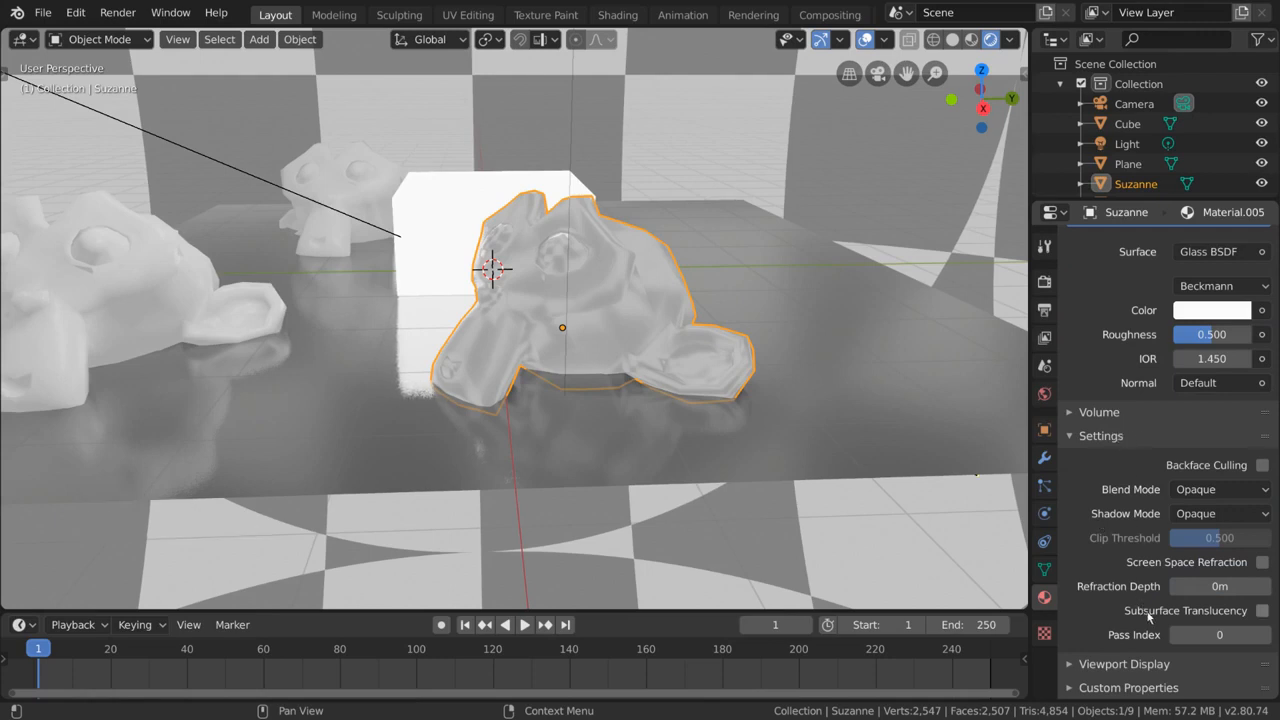
pyautogui.click(1262, 562)
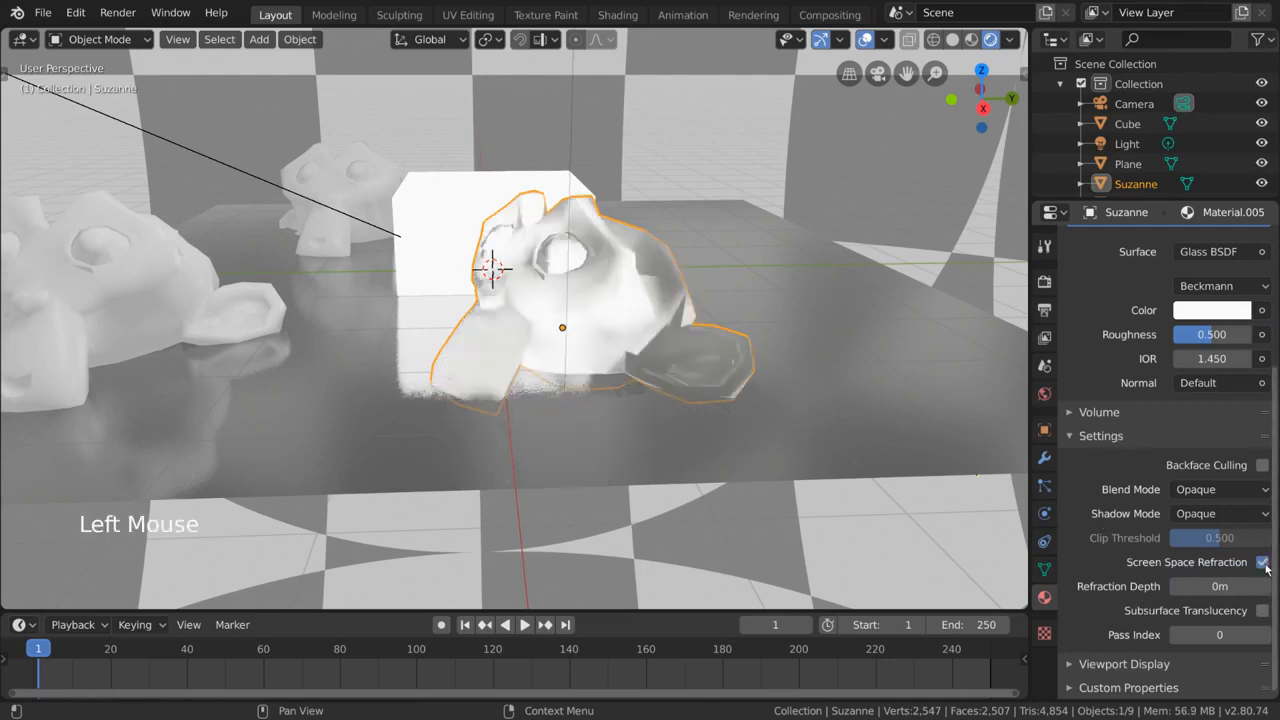
# Try moving the glass Suzanne around the scene to examine its refraction, and cancel each move.
pyautogui.moveTo(972, 430); pyautogui.dragTo(762, 373, button='middle')
pyautogui.scroll(-3, 560, 288)
pyautogui.keyDown('shift'); pyautogui.moveTo(560, 288); pyautogui.dragTo(590, 408, button='middle'); pyautogui.keyUp('shift')
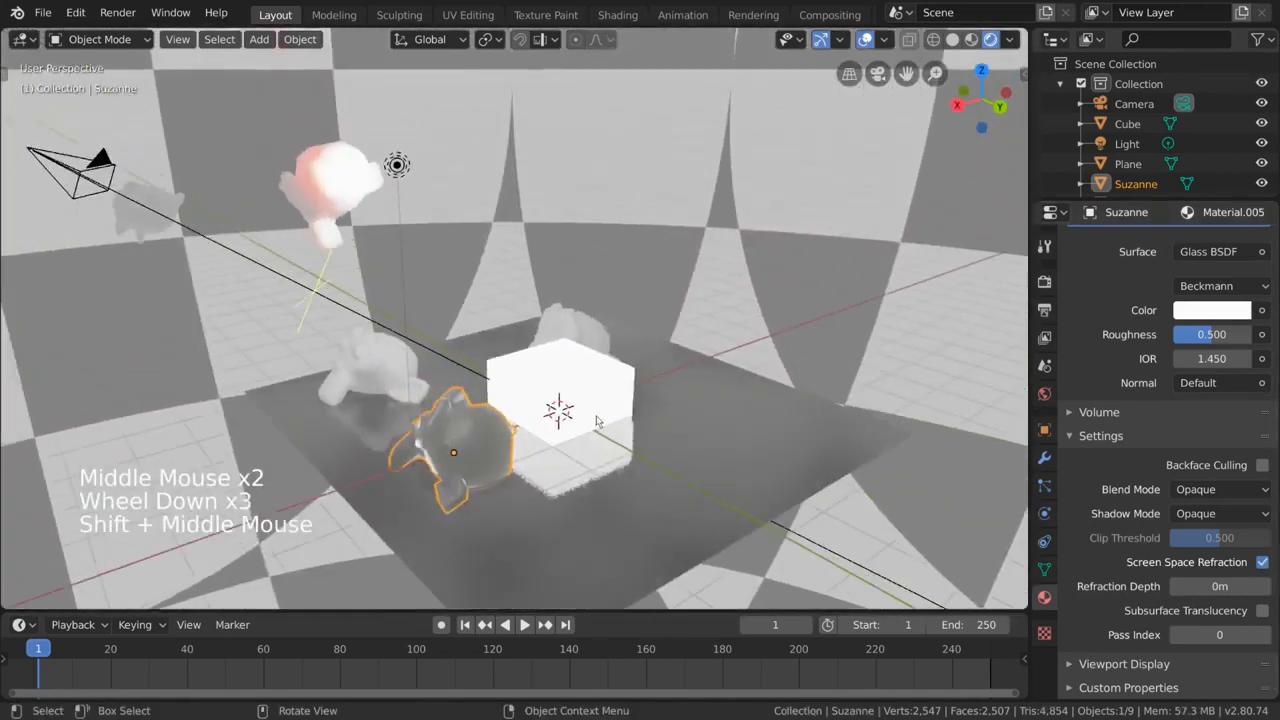
pyautogui.press('g')
pyautogui.rightClick(514, 160)
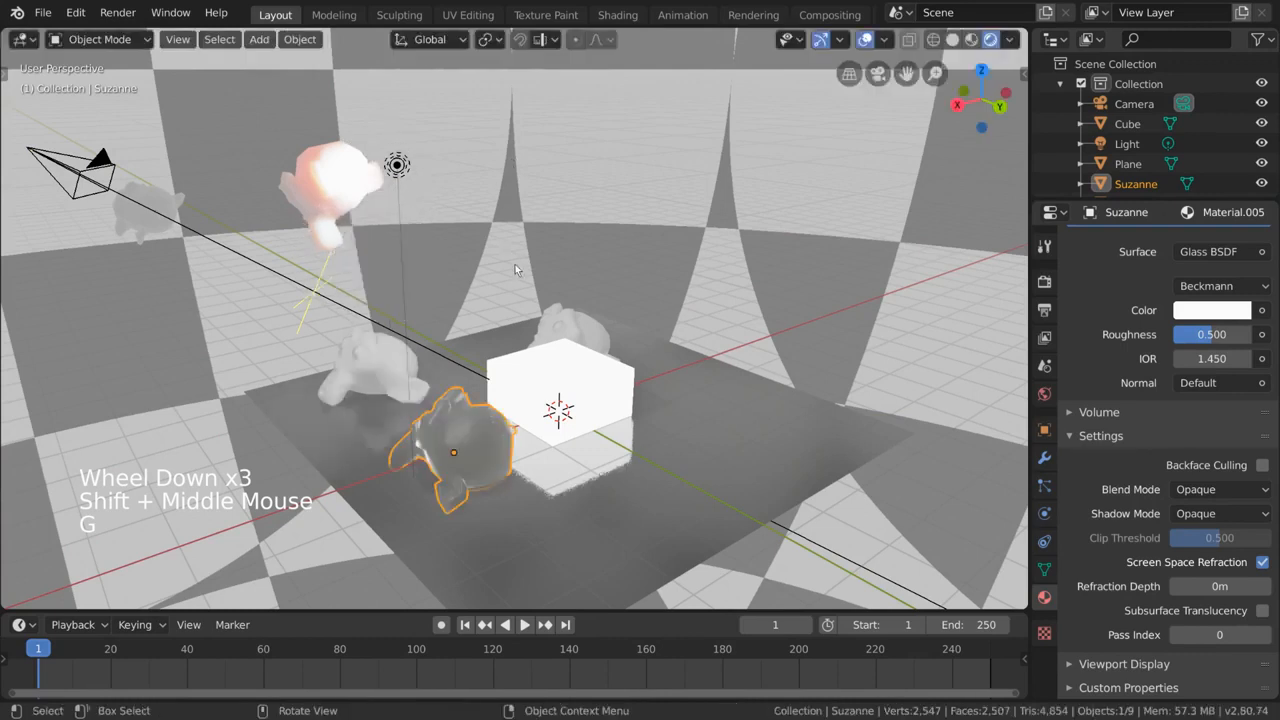
pyautogui.moveTo(517, 322); pyautogui.dragTo(476, 350, button='middle')
pyautogui.press('g')
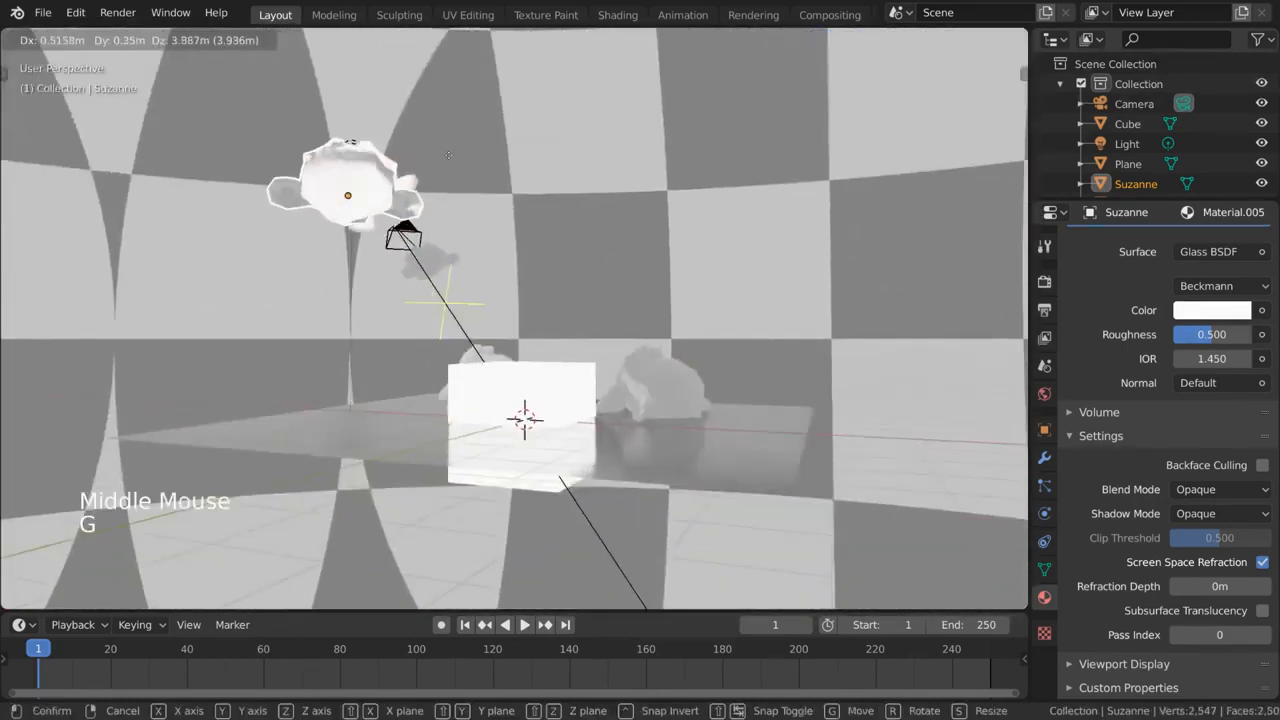
pyautogui.rightClick(505, 140)
pyautogui.moveTo(505, 140); pyautogui.dragTo(631, 325, button='middle')
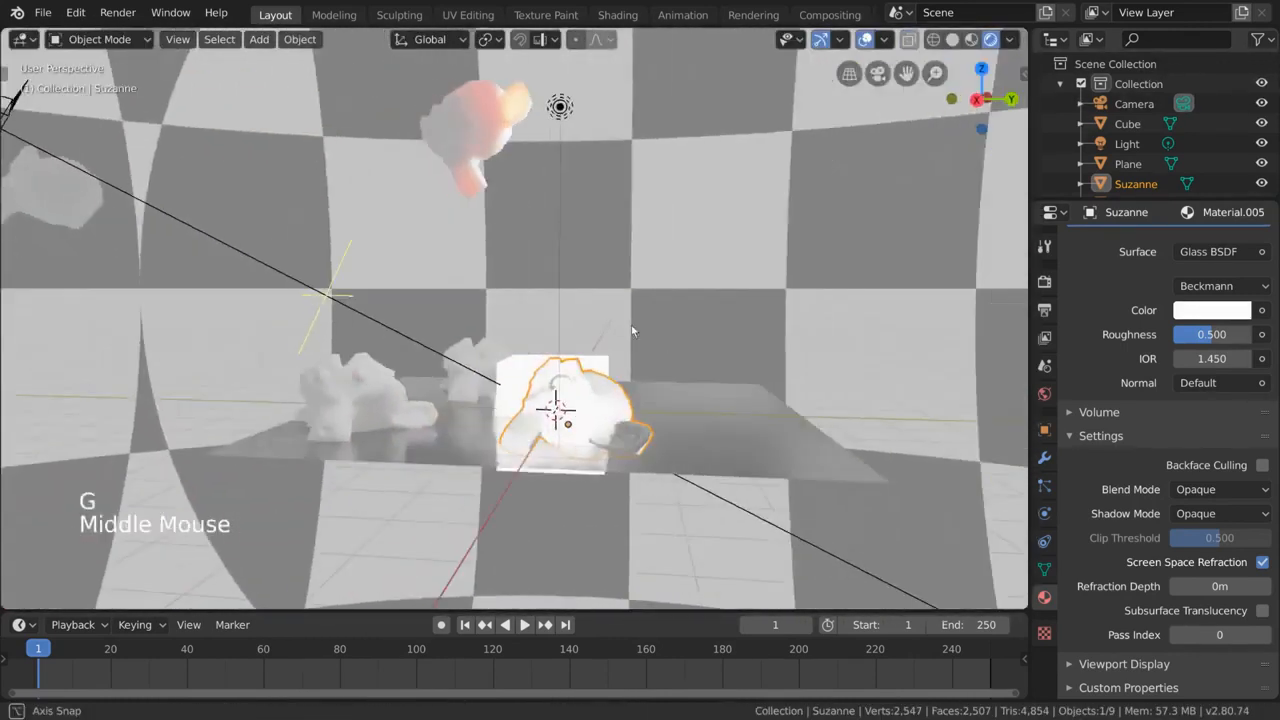
# Set the glass material's Refraction Depth to 3 m to compare the refraction, and restore it to 0 m.
pyautogui.moveTo(845, 522); pyautogui.dragTo(830, 606, button='middle')
pyautogui.keyDown('shift'); pyautogui.moveTo(826, 580); pyautogui.dragTo(813, 467, button='middle'); pyautogui.keyUp('shift')
pyautogui.scroll(2, 813, 467)
pyautogui.click(1216, 586)
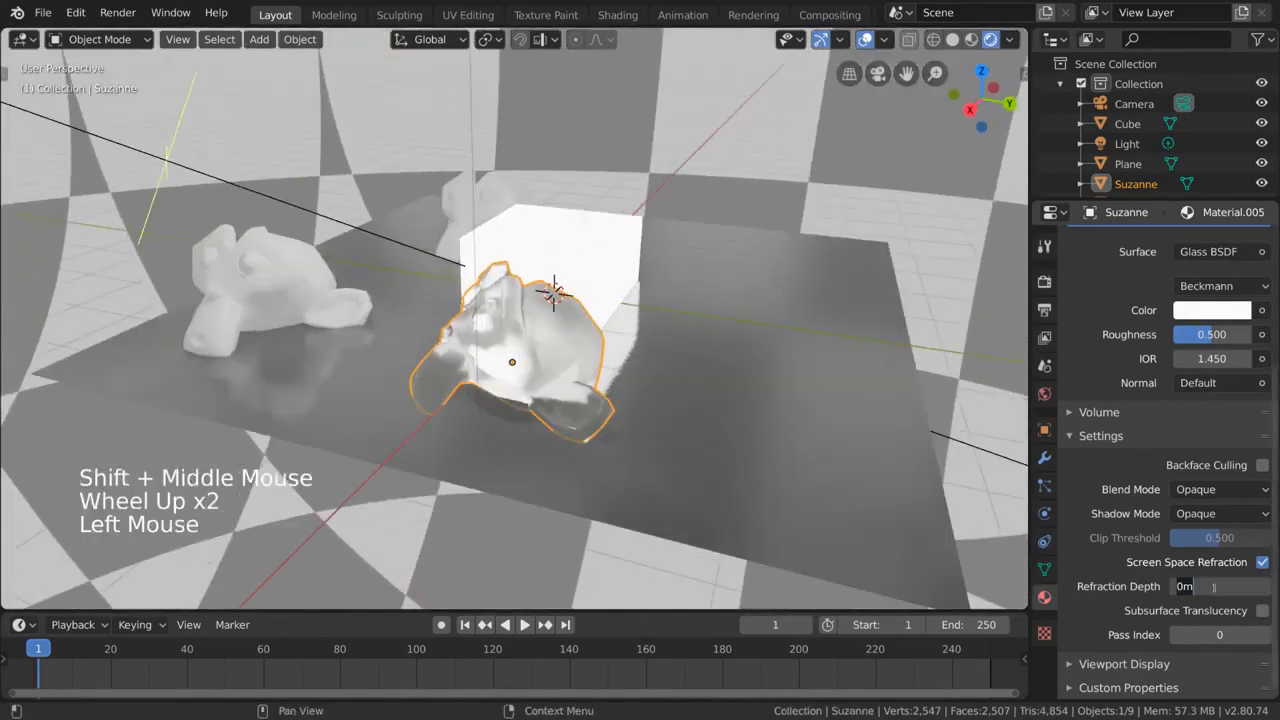
pyautogui.write('3')
pyautogui.press('Return')
pyautogui.moveTo(705, 350); pyautogui.dragTo(720, 281, button='middle')
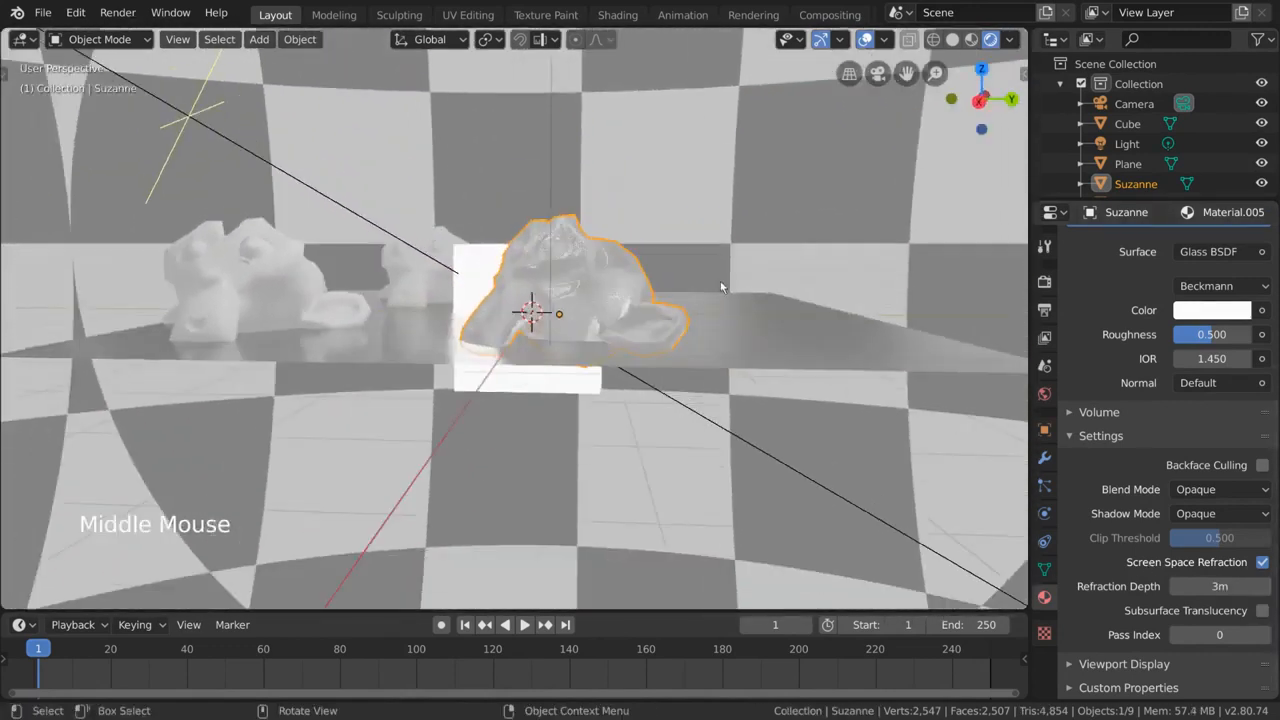
pyautogui.press('g')
pyautogui.click(1205, 586)
pyautogui.write('0')
pyautogui.press('Return')
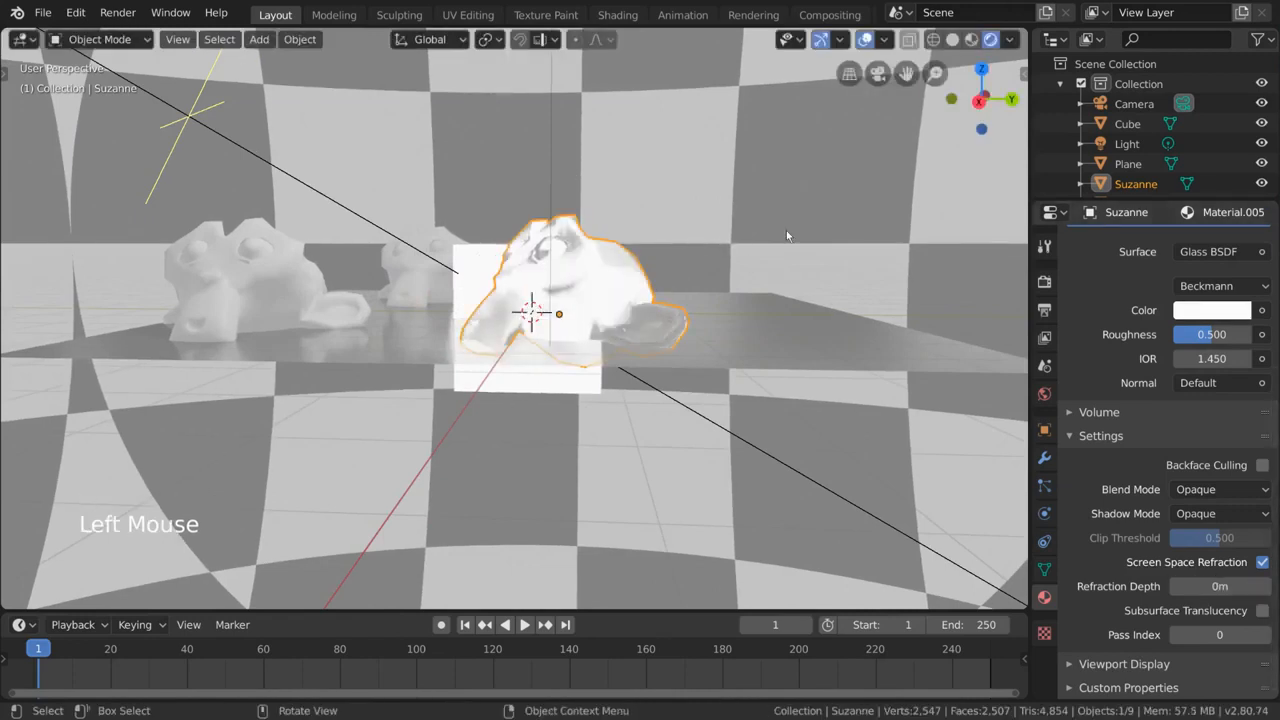
# Disable Screen Space Reflections, collapse its render settings and expand the Motion Blur settings.
pyautogui.moveTo(786, 232); pyautogui.dragTo(720, 262, button='middle')
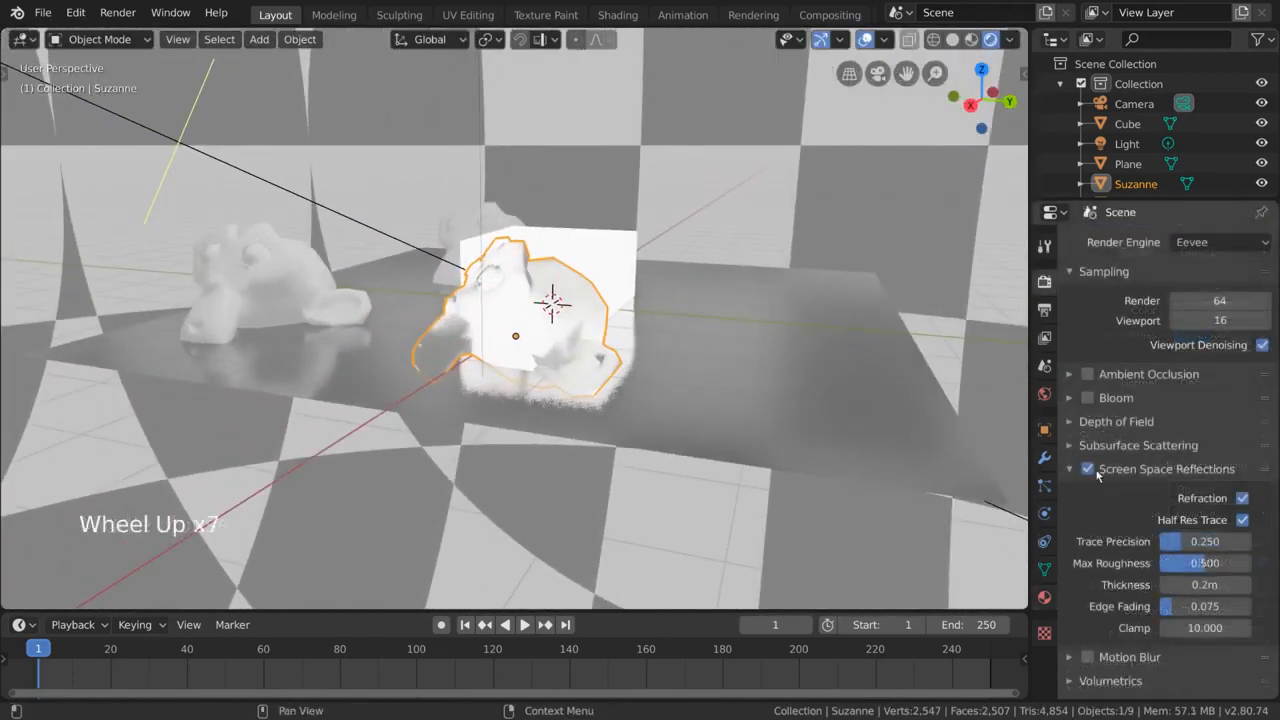
pyautogui.click(1088, 469)
pyautogui.click(1112, 470)
pyautogui.click(1120, 493)
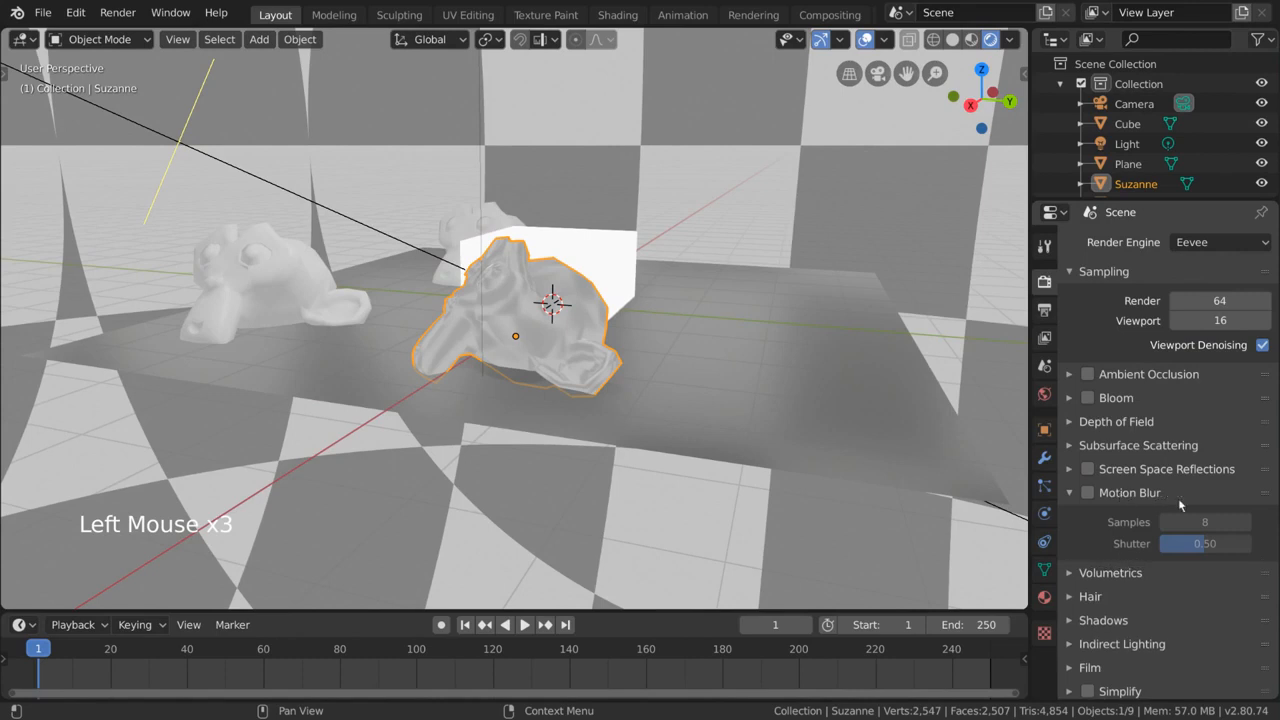
# Select the camera, enable Motion Blur in the render settings and view the scene through the camera.
pyautogui.scroll(-5, 550, 165)
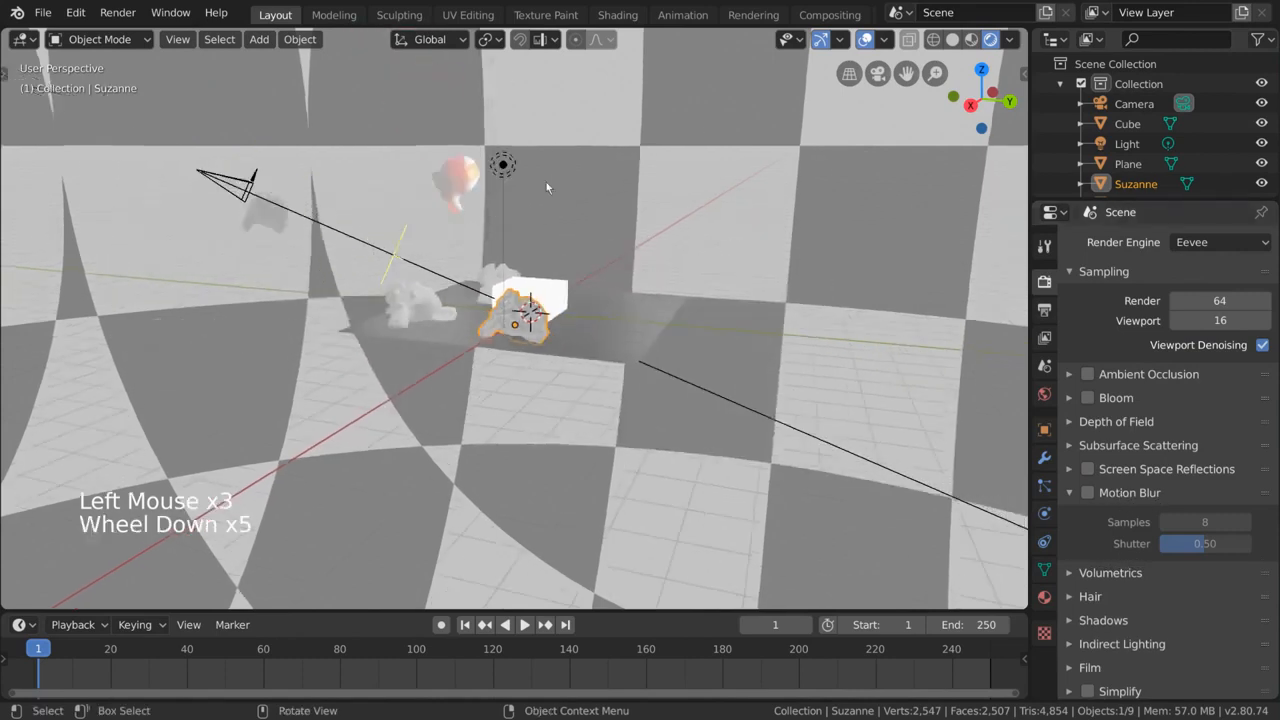
pyautogui.click(252, 190)
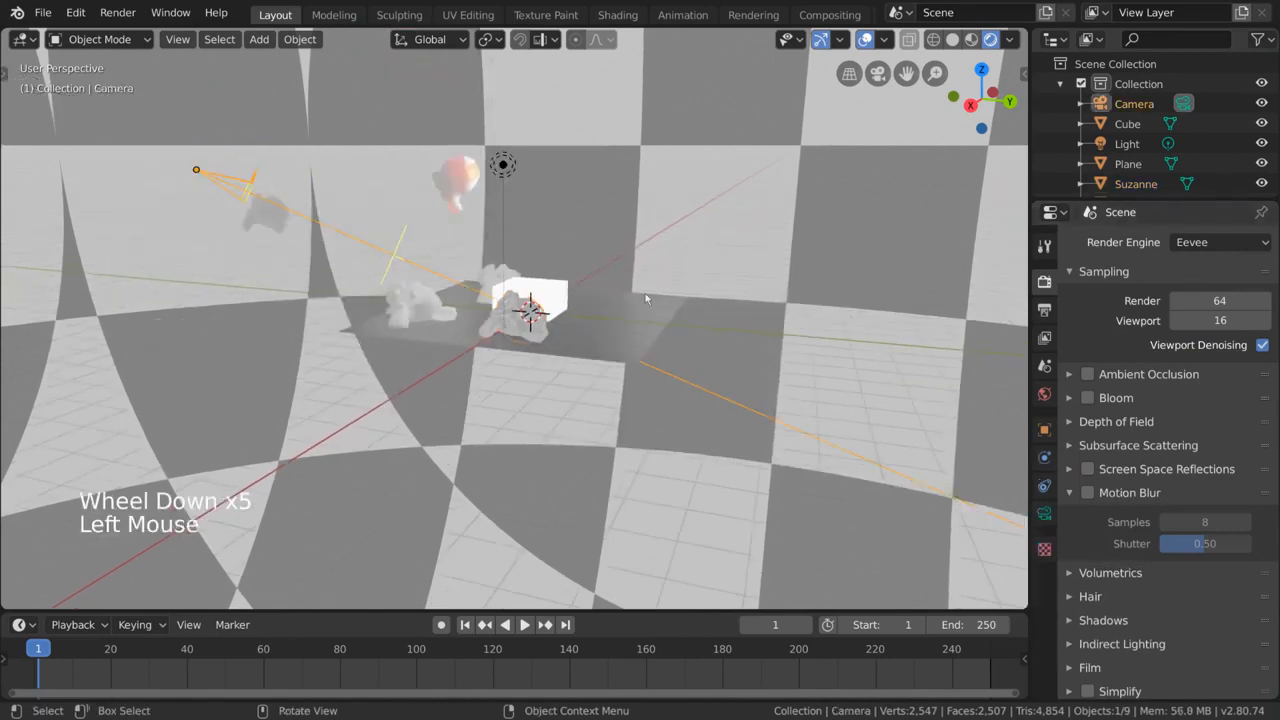
pyautogui.click(1140, 495)
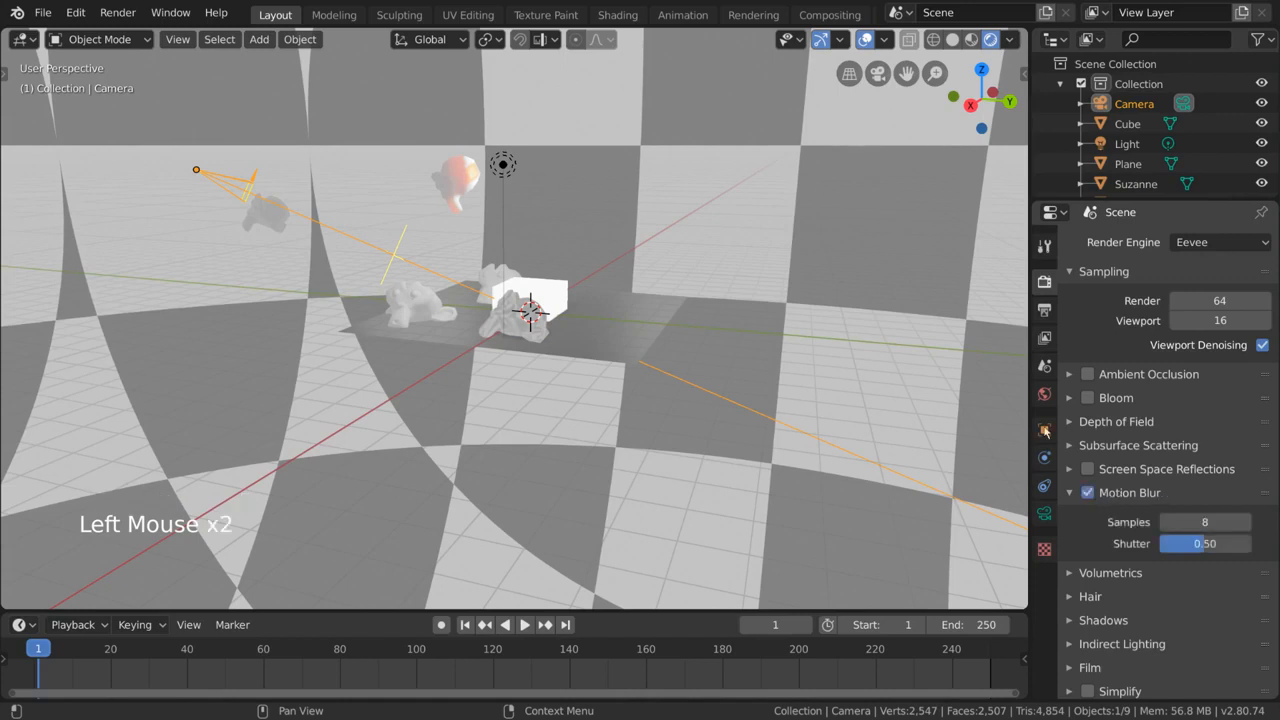
pyautogui.click(876, 76)
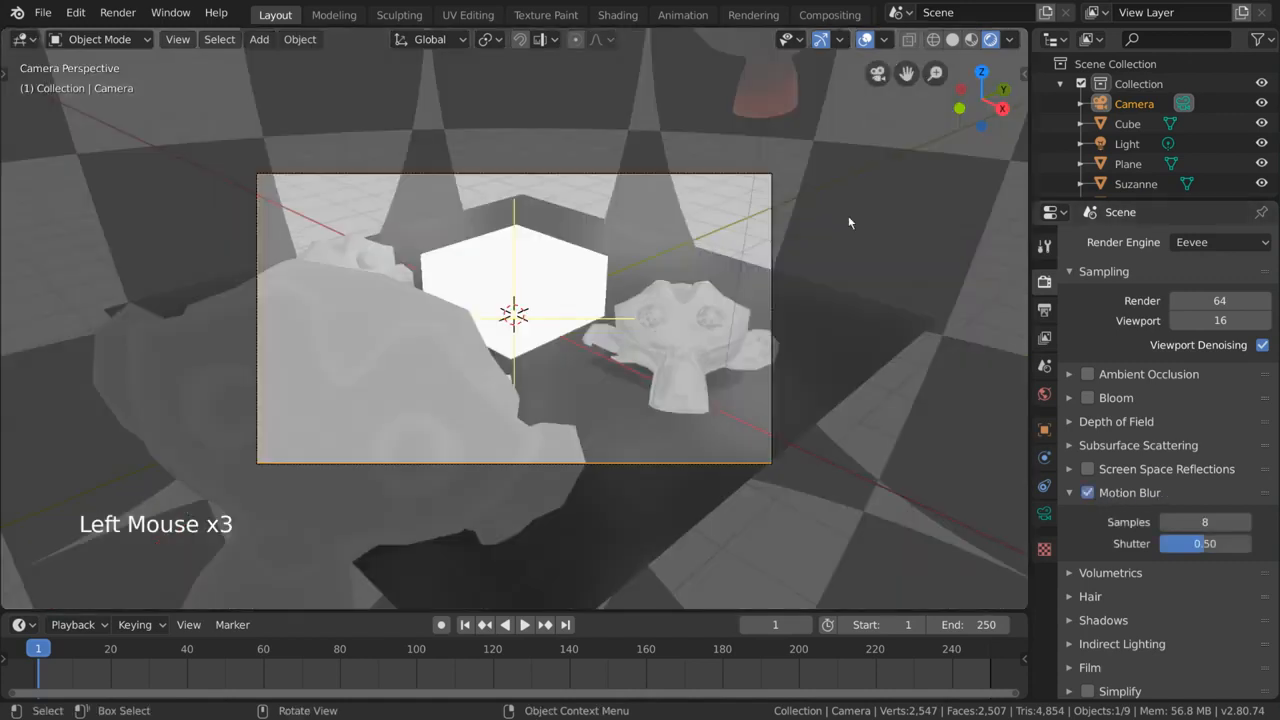
pyautogui.press('KP_0')
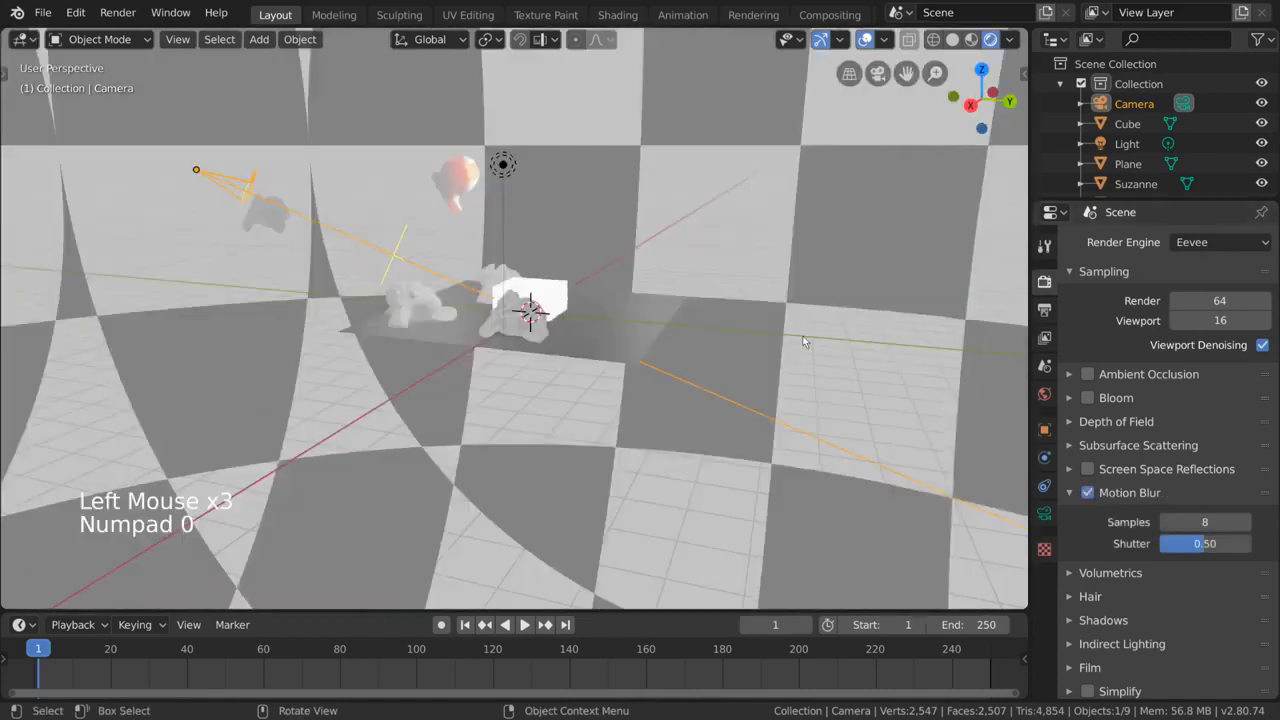
pyautogui.press('KP_0')
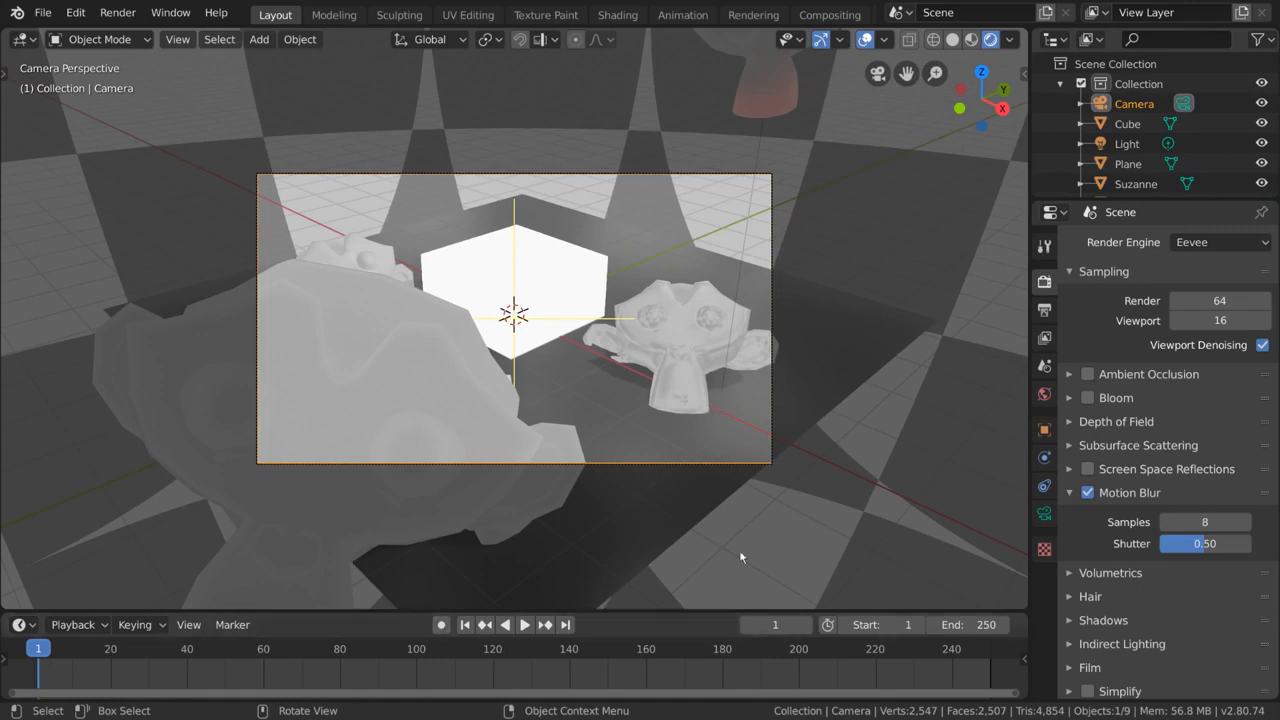
# With auto keying enabled, freely rotate the camera at frame 1 to key its starting orientation.
pyautogui.click(761, 466)
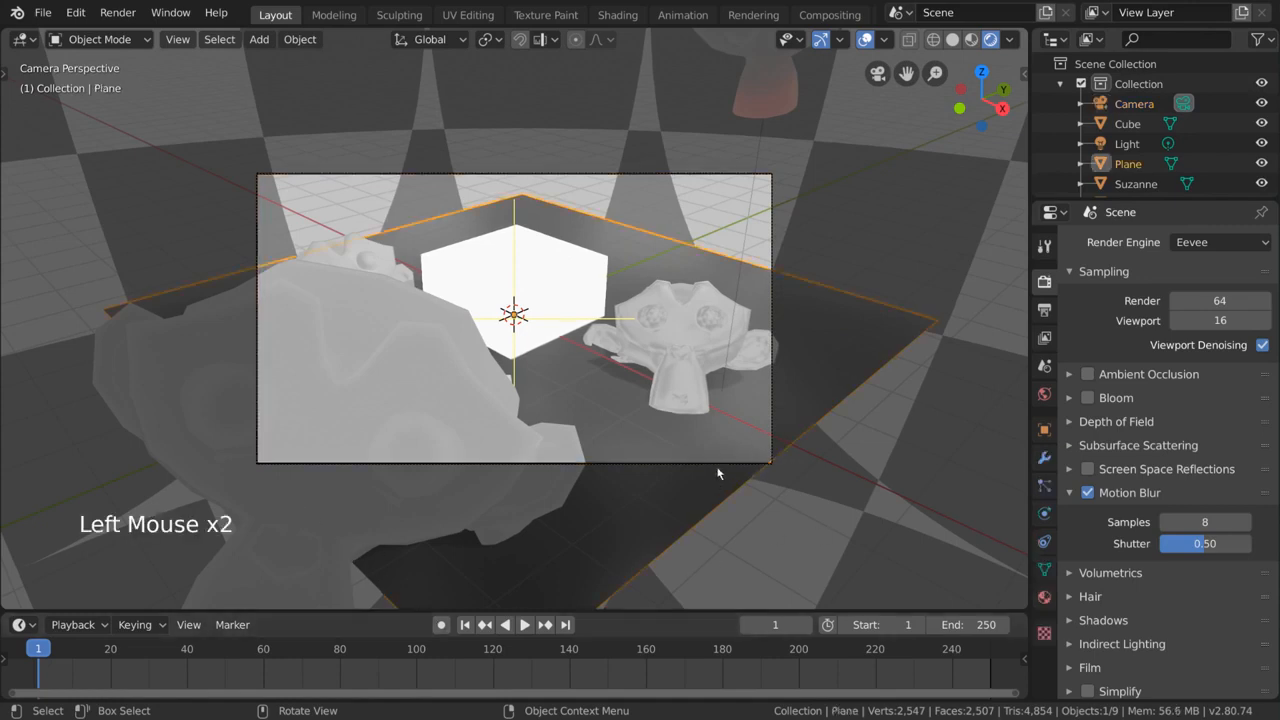
pyautogui.click(719, 466)
pyautogui.click(725, 463)
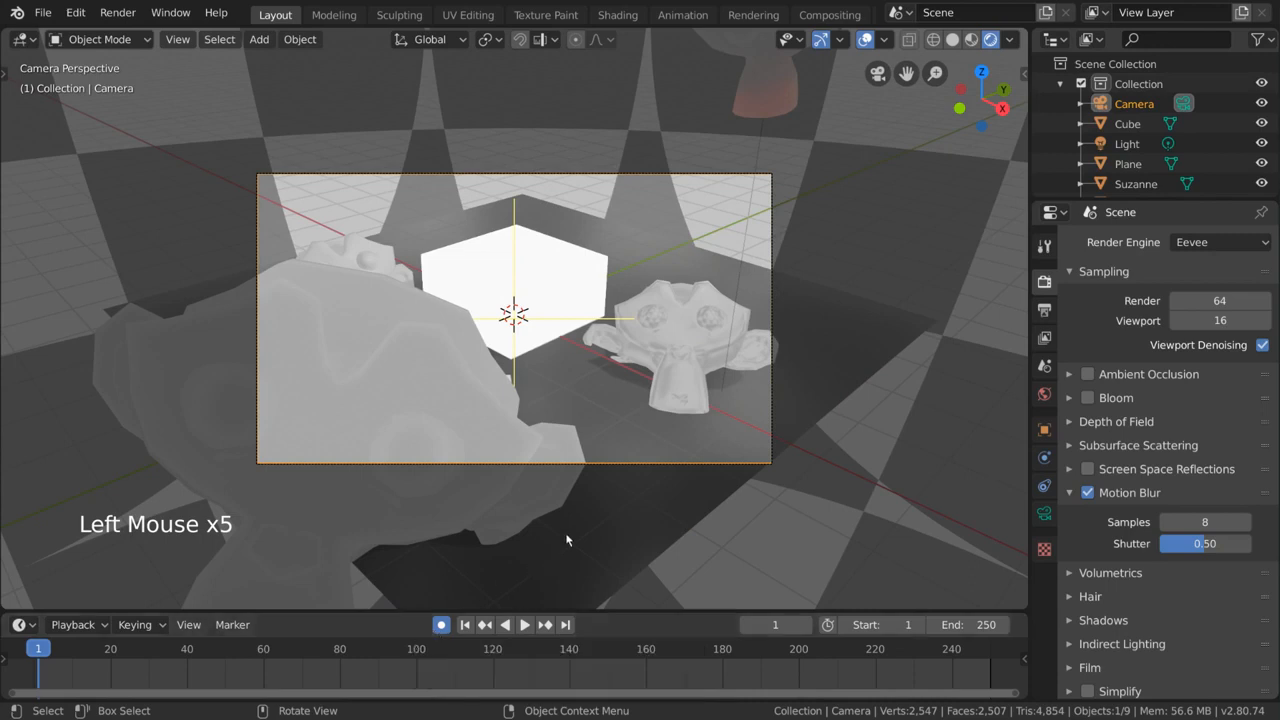
pyautogui.press('r')
pyautogui.press('r')
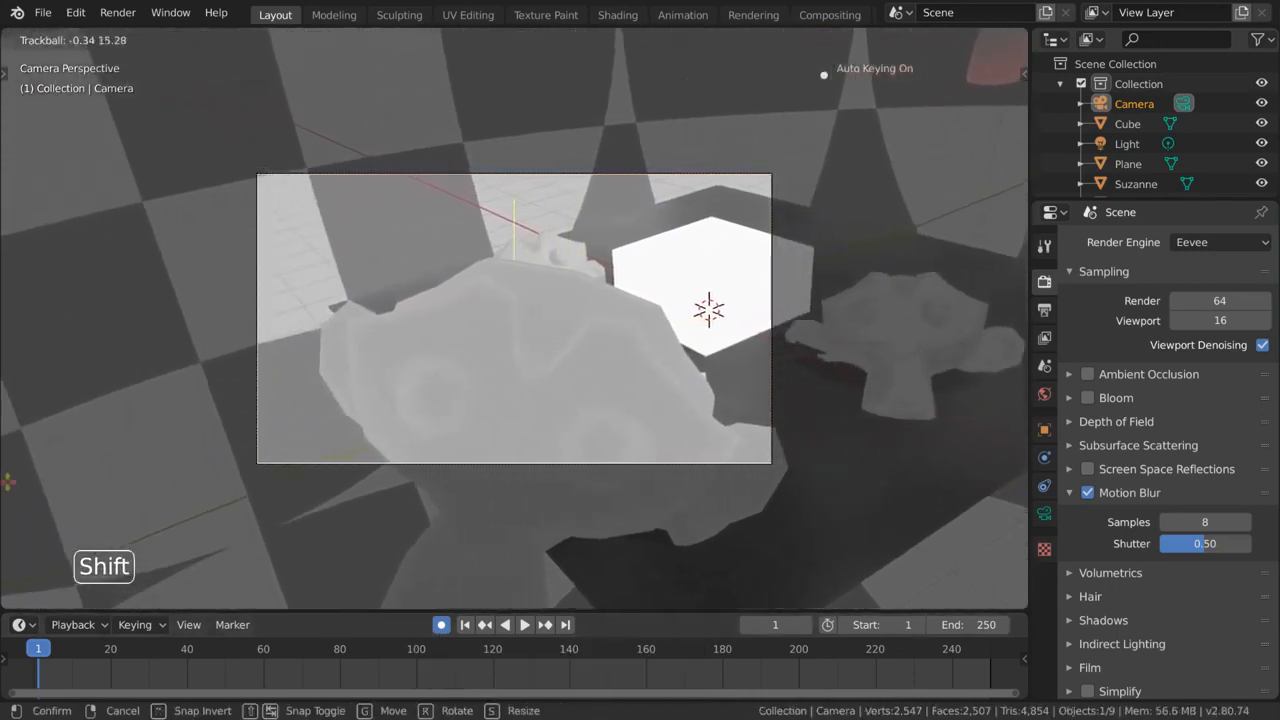
pyautogui.click(329, 443)
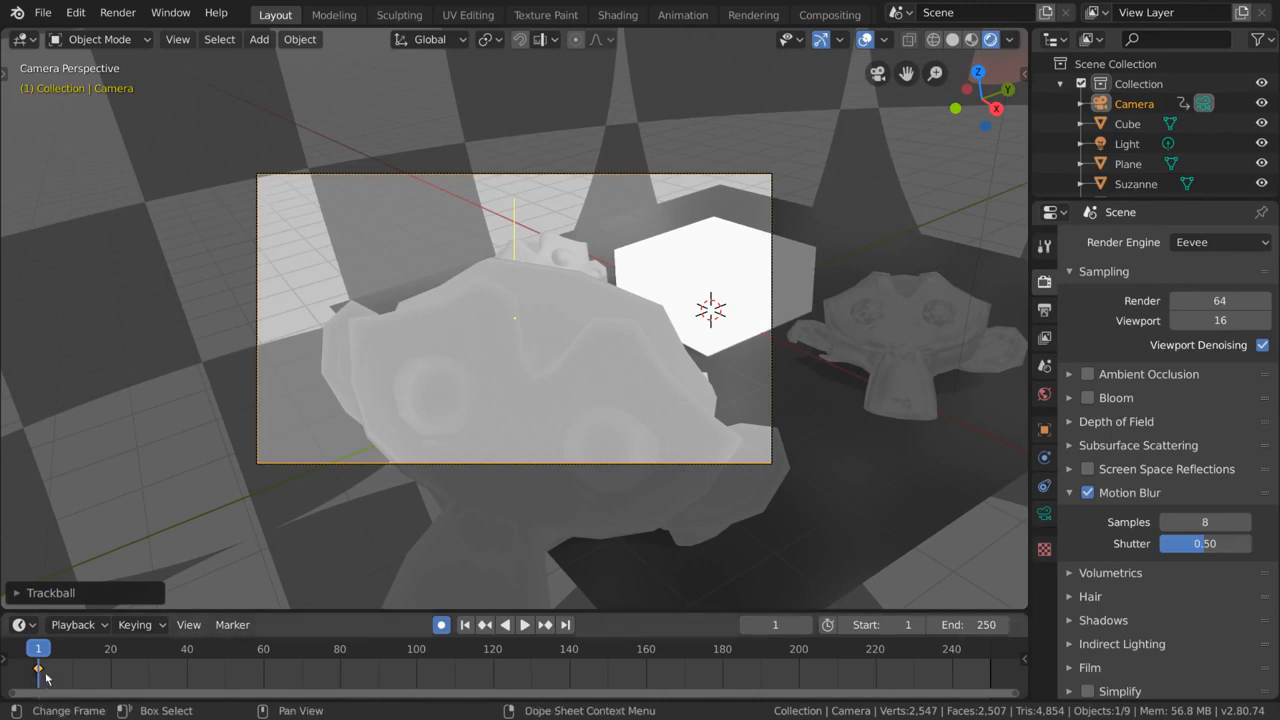
# Go to frame 10 and freely rotate the camera the opposite way to key its second orientation.
pyautogui.moveTo(51, 654); pyautogui.dragTo(57, 650)
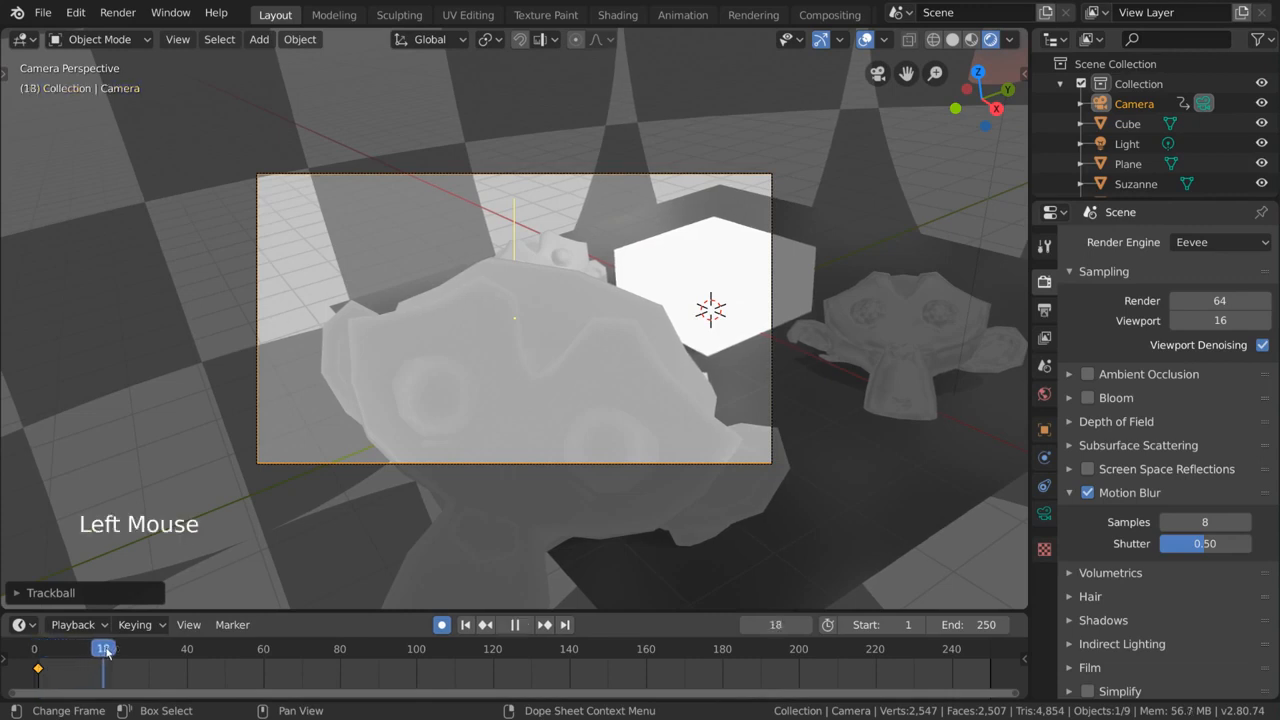
pyautogui.moveTo(106, 652); pyautogui.dragTo(73, 654)
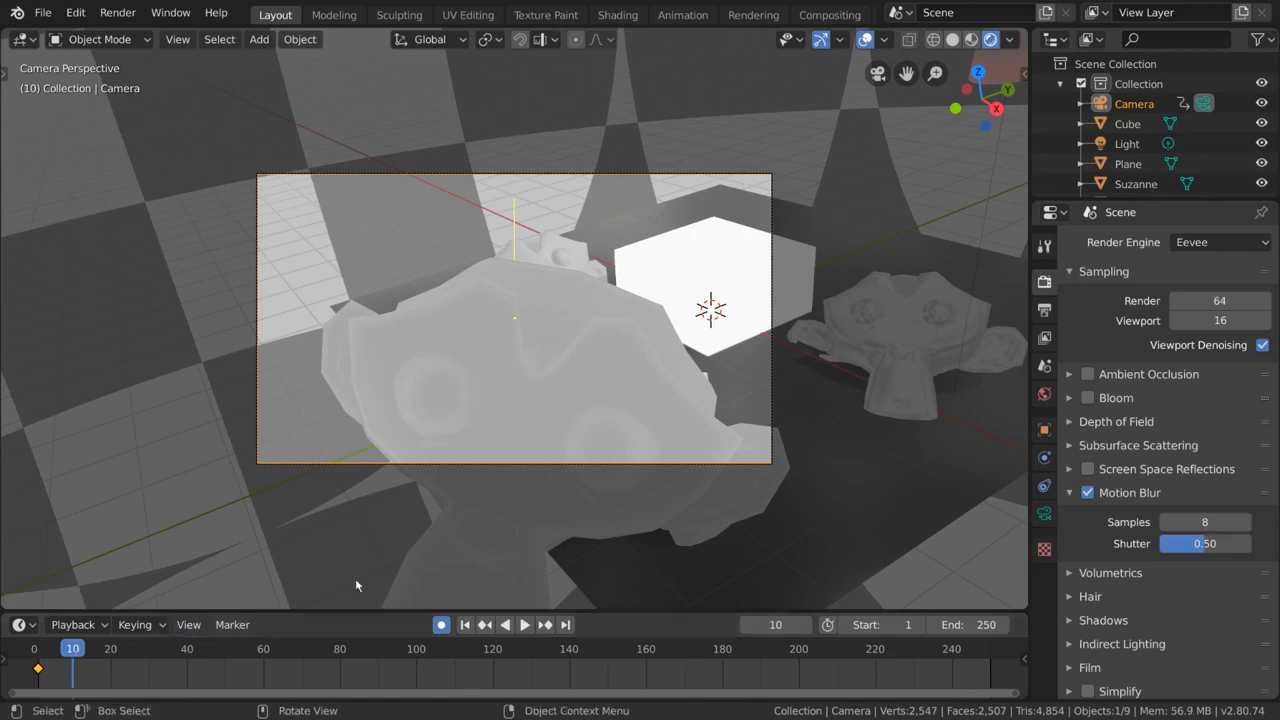
pyautogui.press('r')
pyautogui.press('r')
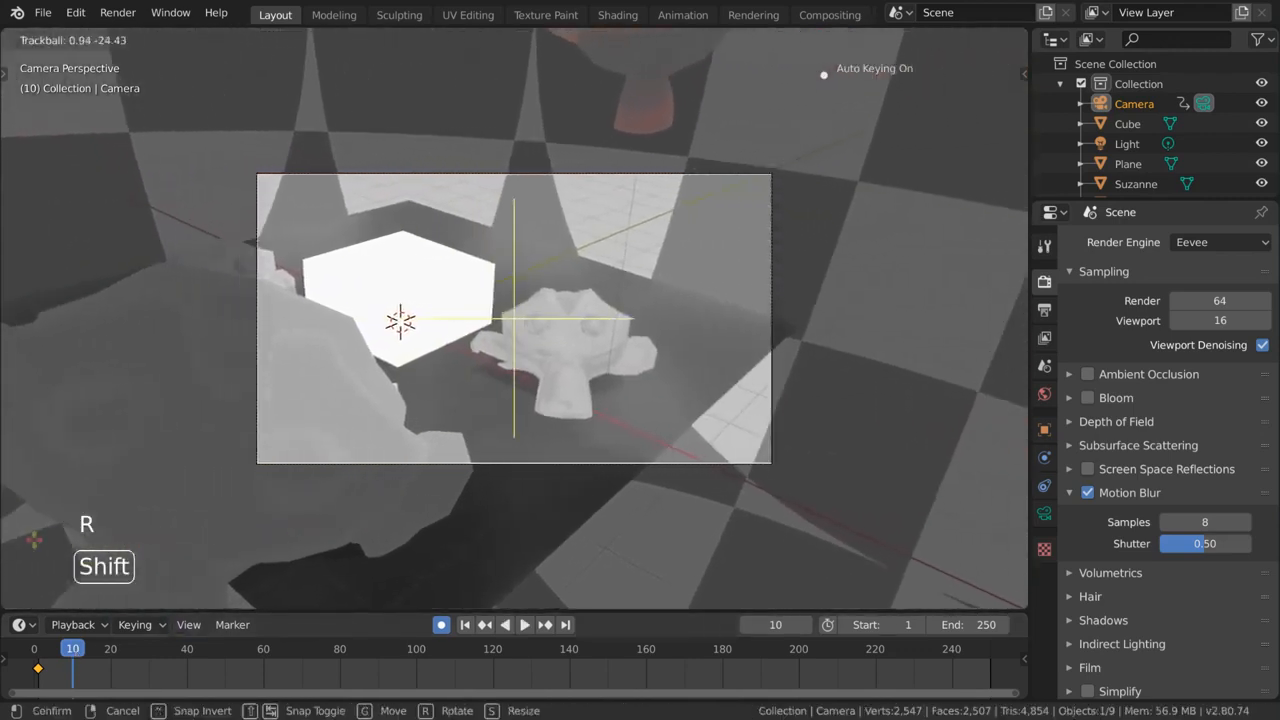
pyautogui.click(600, 477)
pyautogui.press('r')
pyautogui.press('r')
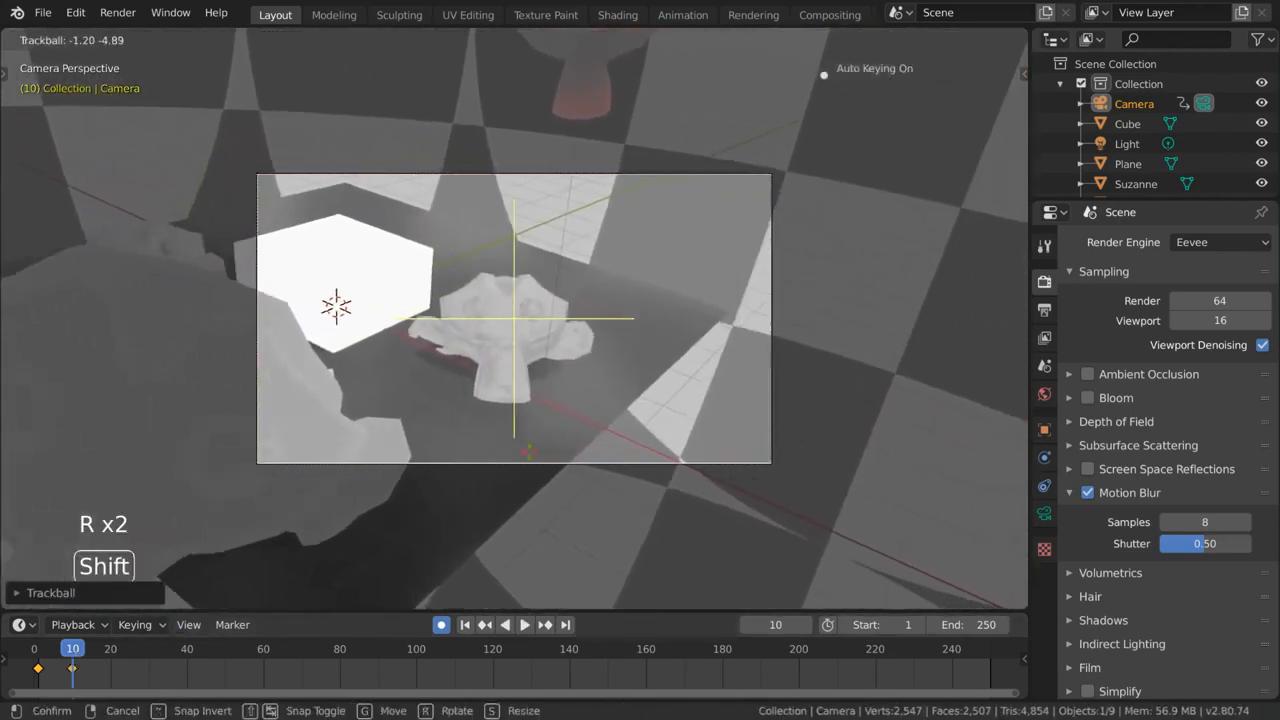
pyautogui.click(532, 457)
# Play the camera animation repeatedly from its start to examine the motion blur during the turn.
pyautogui.moveTo(92, 650); pyautogui.dragTo(28, 652)
pyautogui.press('space')
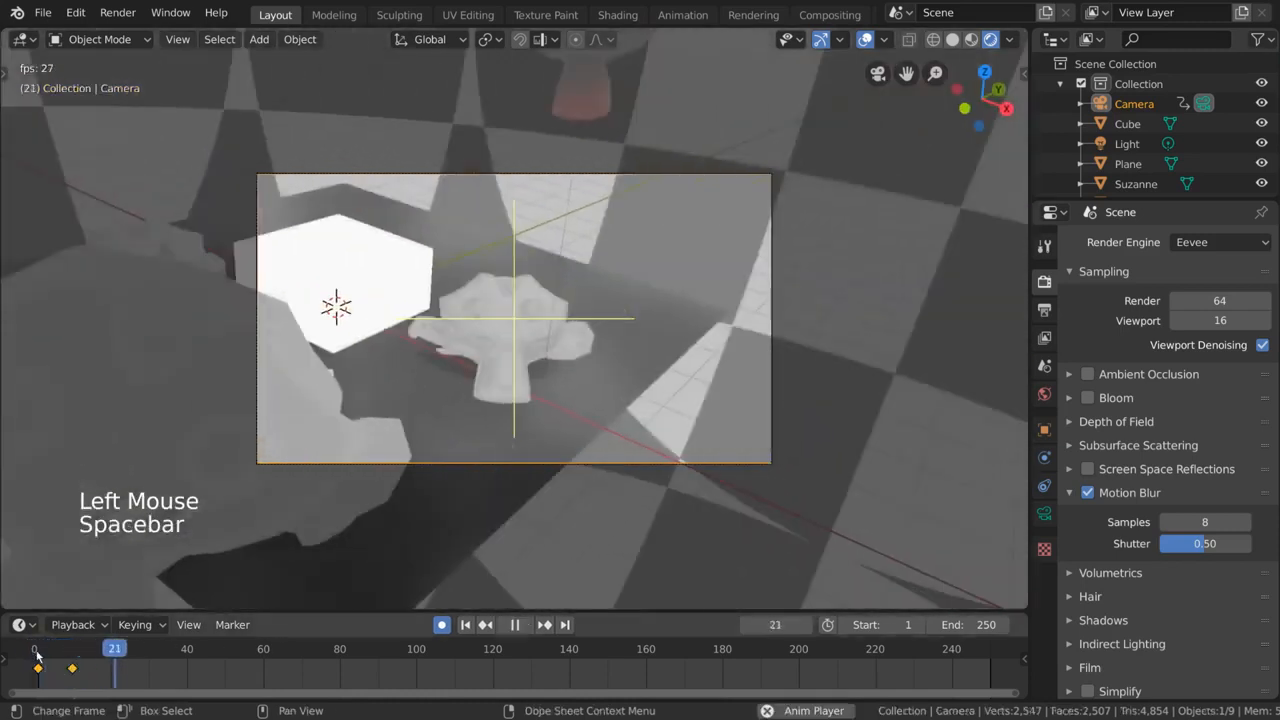
pyautogui.press('space')
pyautogui.click(41, 650)
pyautogui.press('space')
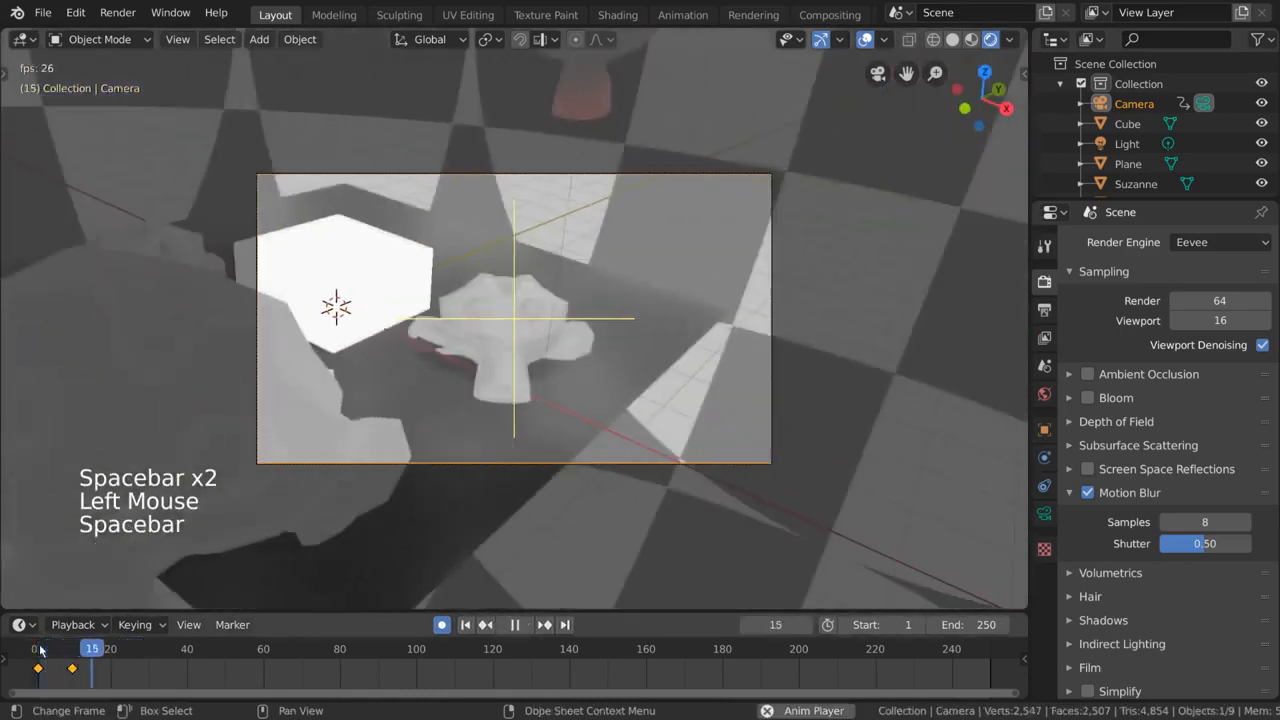
pyautogui.press('space')
pyautogui.click(31, 651)
pyautogui.press('space')
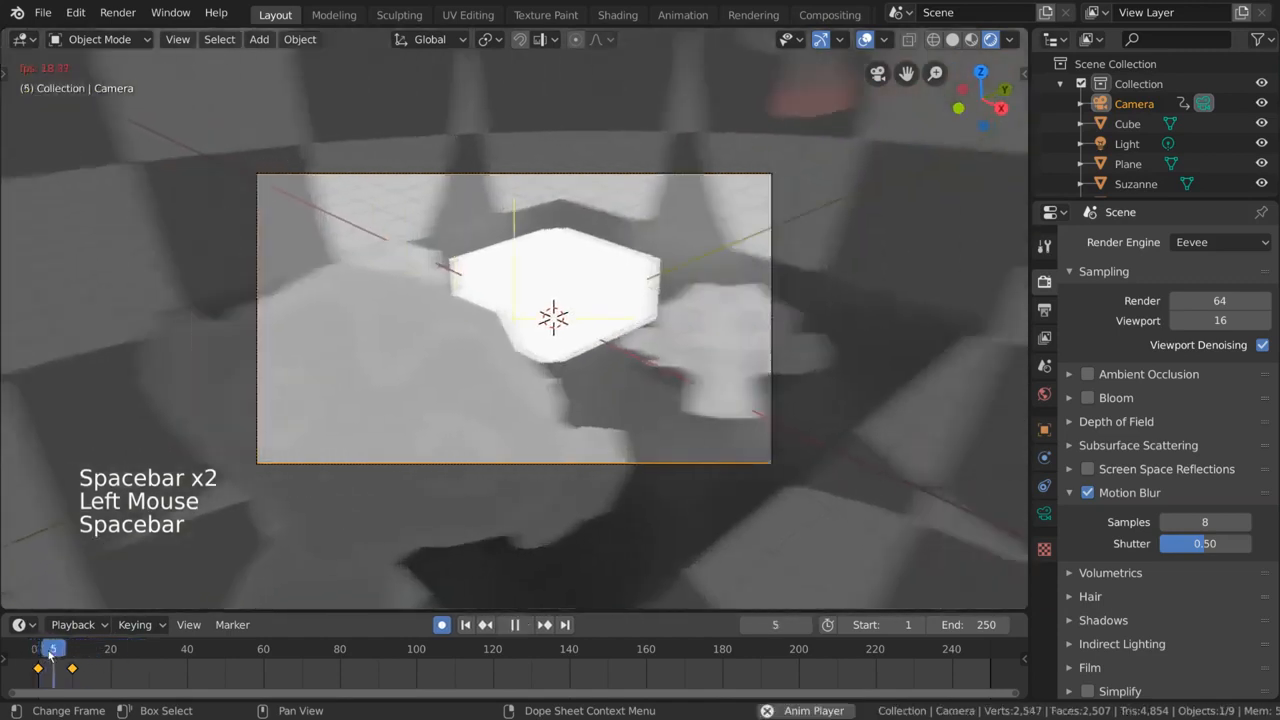
pyautogui.press('space')
pyautogui.click(89, 651)
pyautogui.moveTo(89, 651); pyautogui.dragTo(30, 655)
pyautogui.press('space')
pyautogui.press('space')
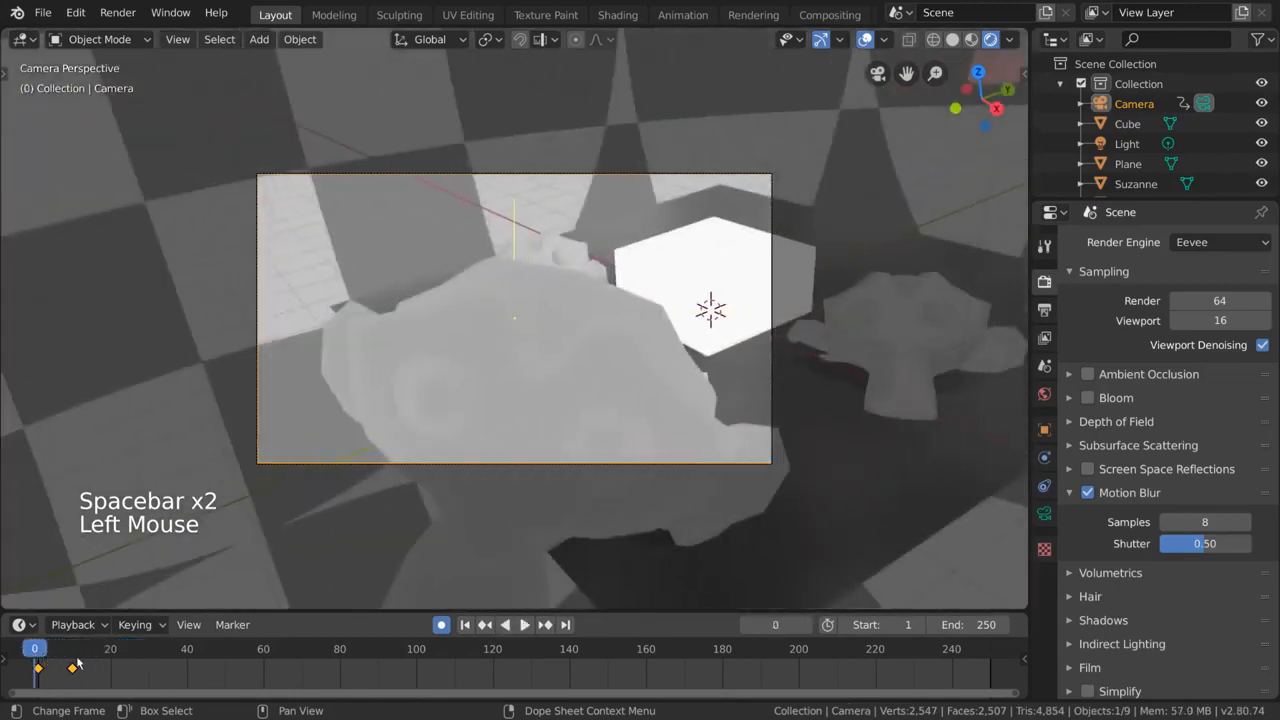
# Step frame by frame from the start of the camera animation to frame 5 to examine the motion blur.
pyautogui.press('Right')
pyautogui.press('Right')
pyautogui.press('Right')
pyautogui.press('Right')
pyautogui.press('Right')
pyautogui.press('Right')
pyautogui.press('Right')
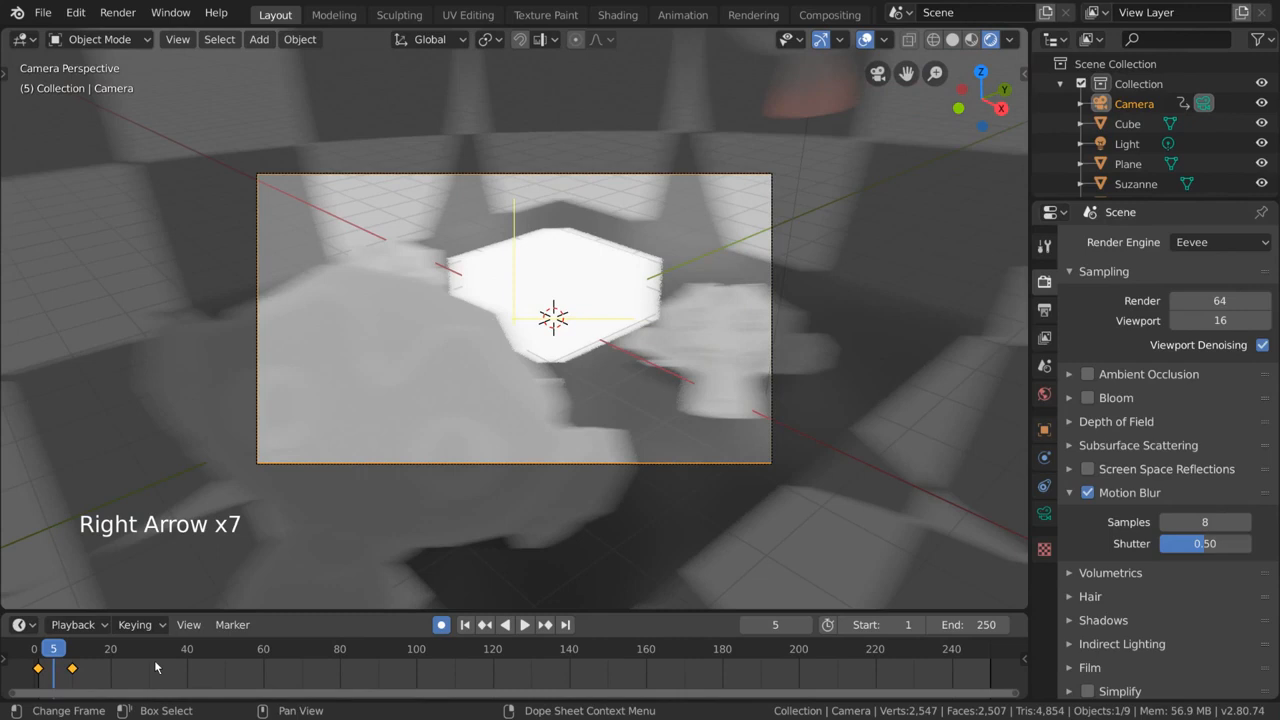
# Switch Motion Blur off and on to compare frame 5, and set its Shutter to 0.62.
pyautogui.click(1087, 493)
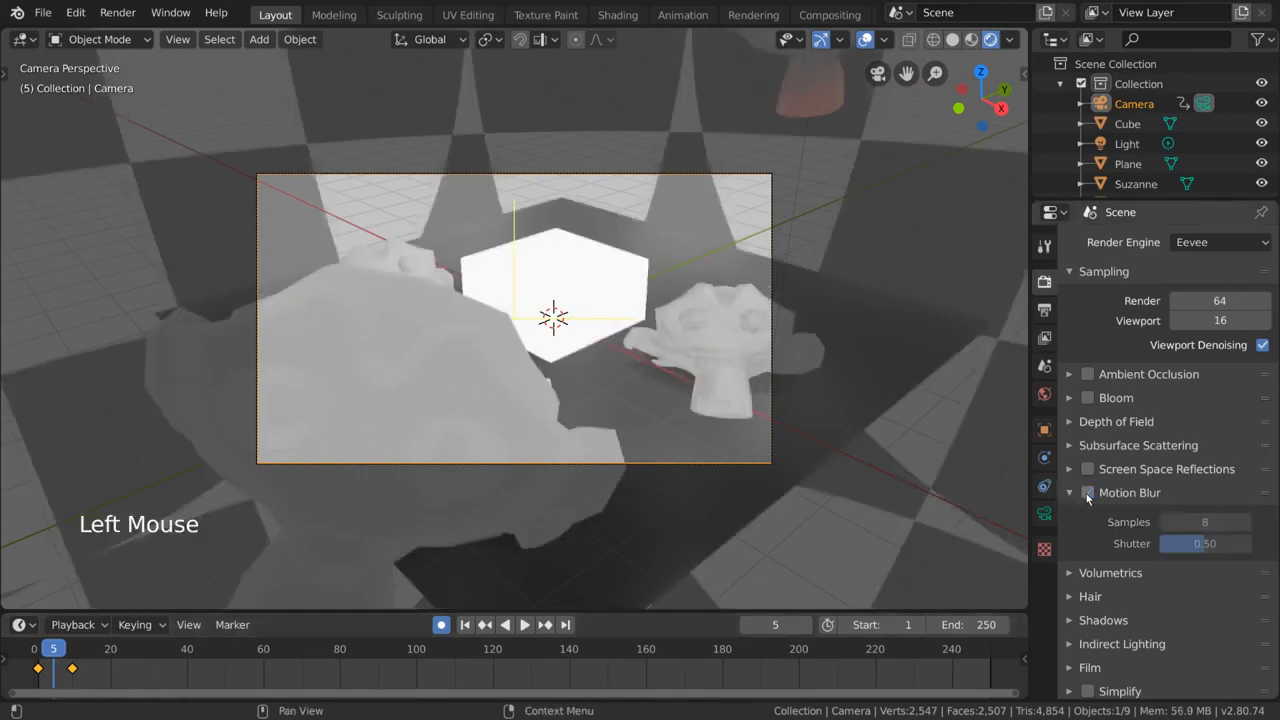
pyautogui.click(1087, 493)
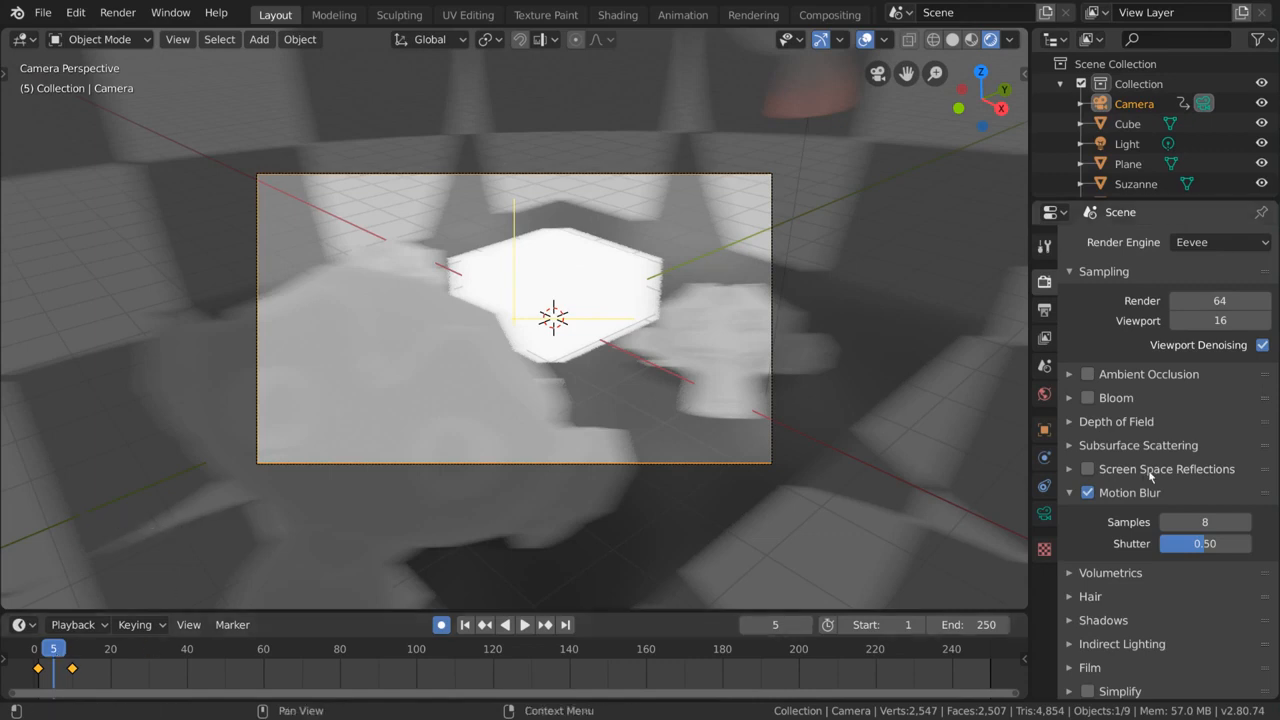
pyautogui.click(1089, 497)
pyautogui.click(1089, 497)
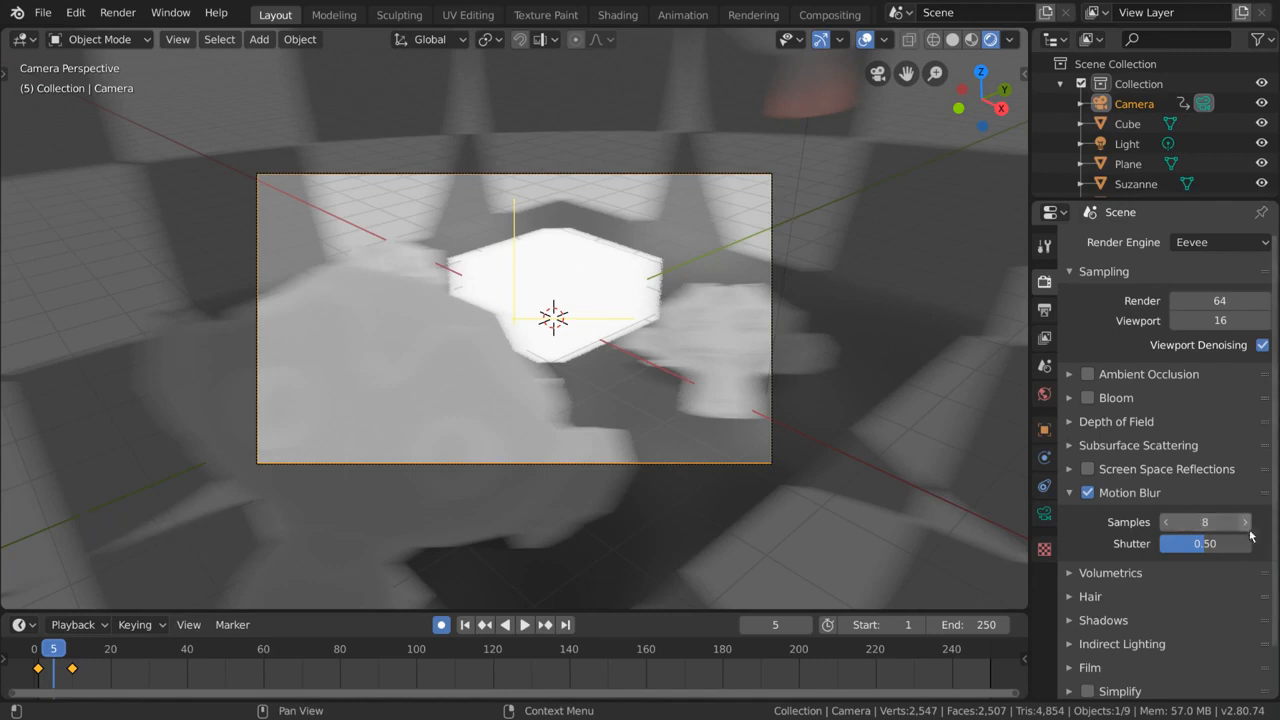
pyautogui.moveTo(1205, 543); pyautogui.dragTo(1172, 522)
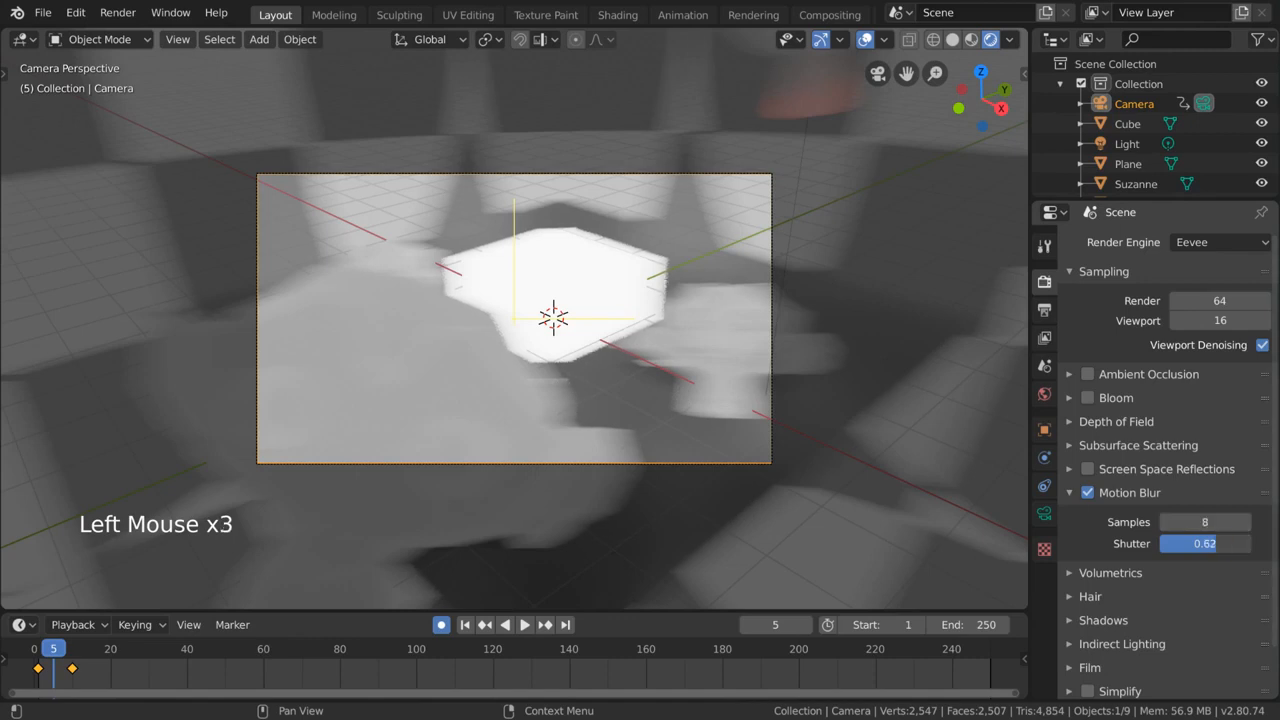
# Disable Motion Blur, collapse its settings and expand the Volumetrics render settings.
pyautogui.click(1088, 492)
pyautogui.click(1130, 492)
pyautogui.click(1110, 516)
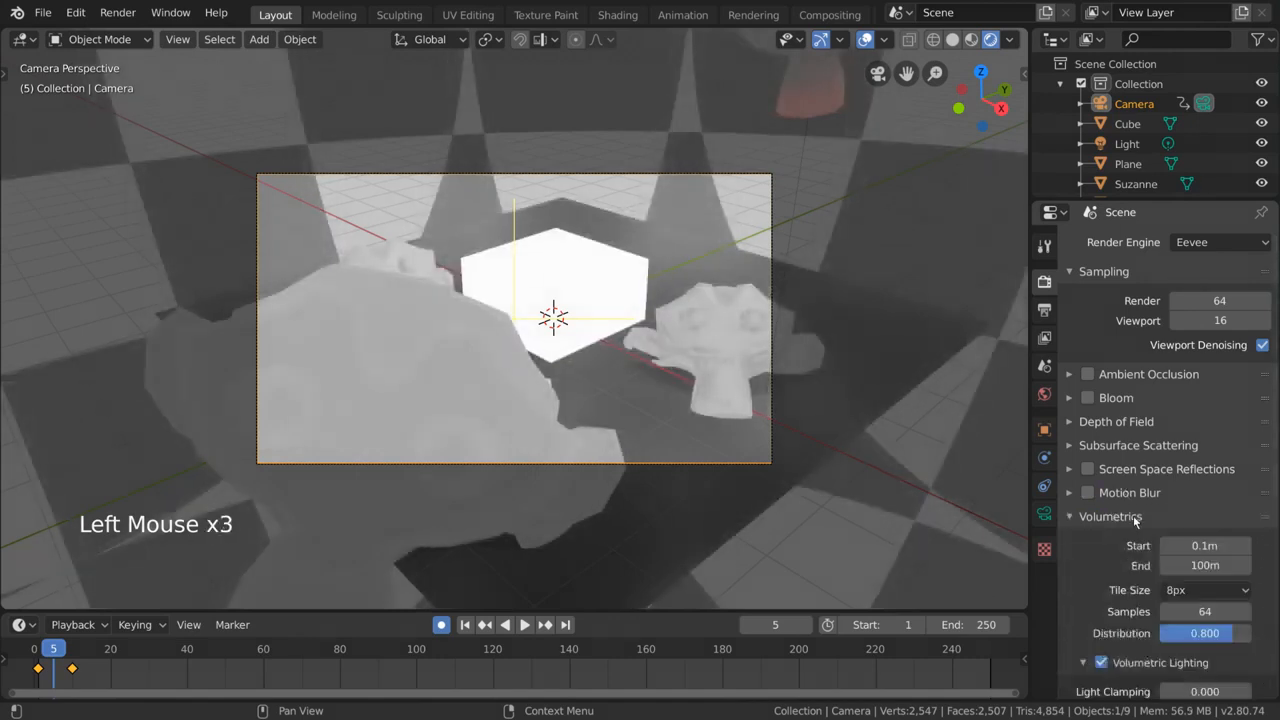
pyautogui.click(1133, 515)
pyautogui.scroll(-4, 1125, 516)
pyautogui.scroll(-3, 1128, 516)
pyautogui.click(1132, 517)
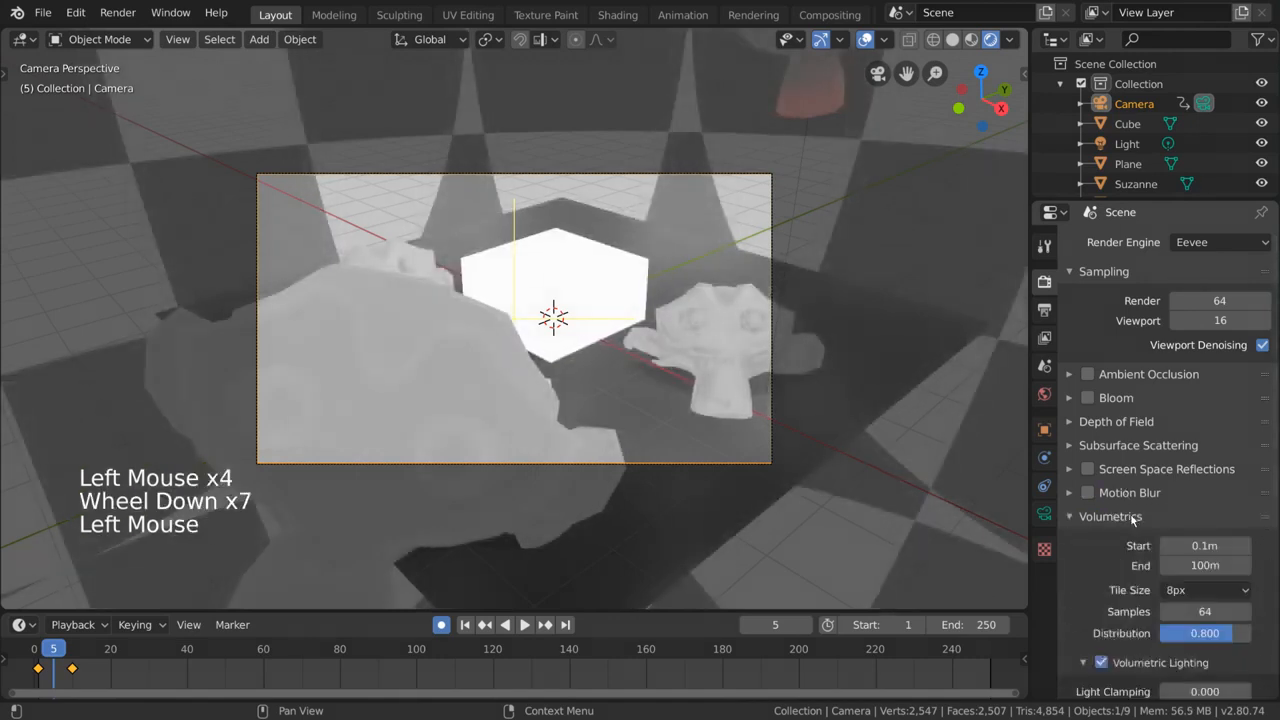
pyautogui.scroll(-7, 1132, 517)
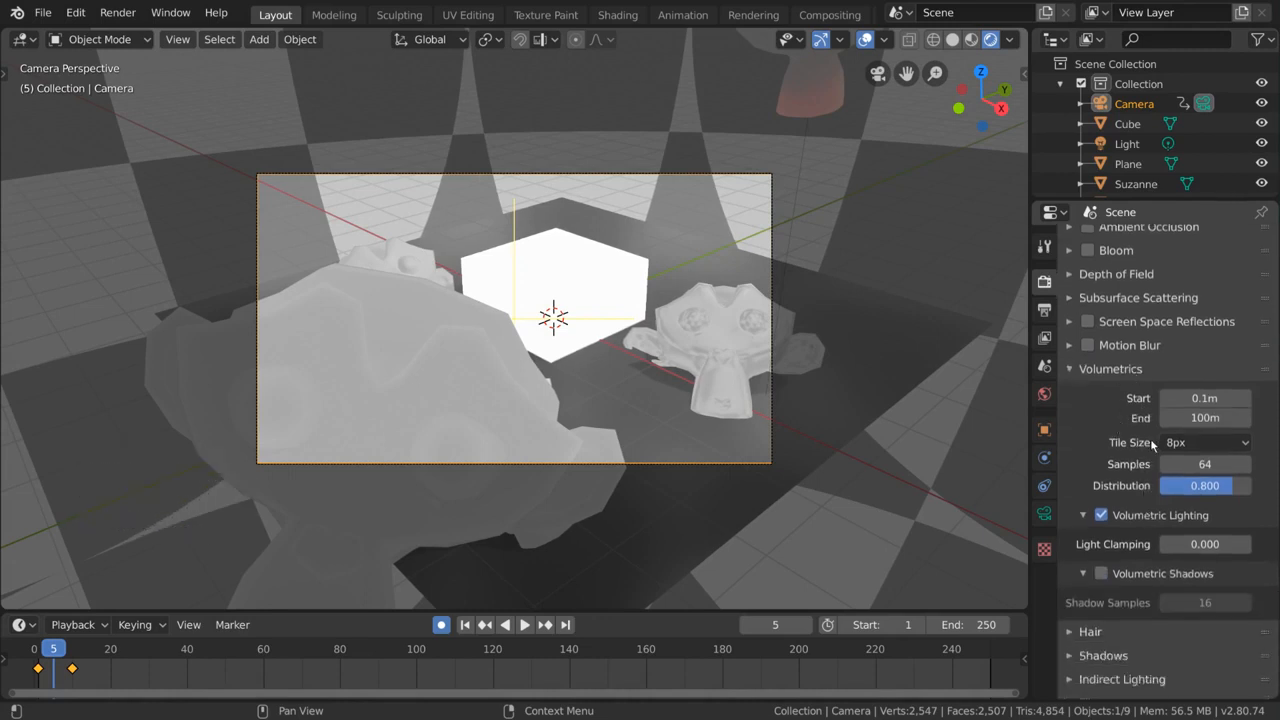
# Add a cube and move it away from the centre to above the far side of the plane.
pyautogui.moveTo(900, 470); pyautogui.dragTo(736, 365, button='middle')
pyautogui.scroll(-2, 851, 468)
pyautogui.scroll(-1, 727, 372)
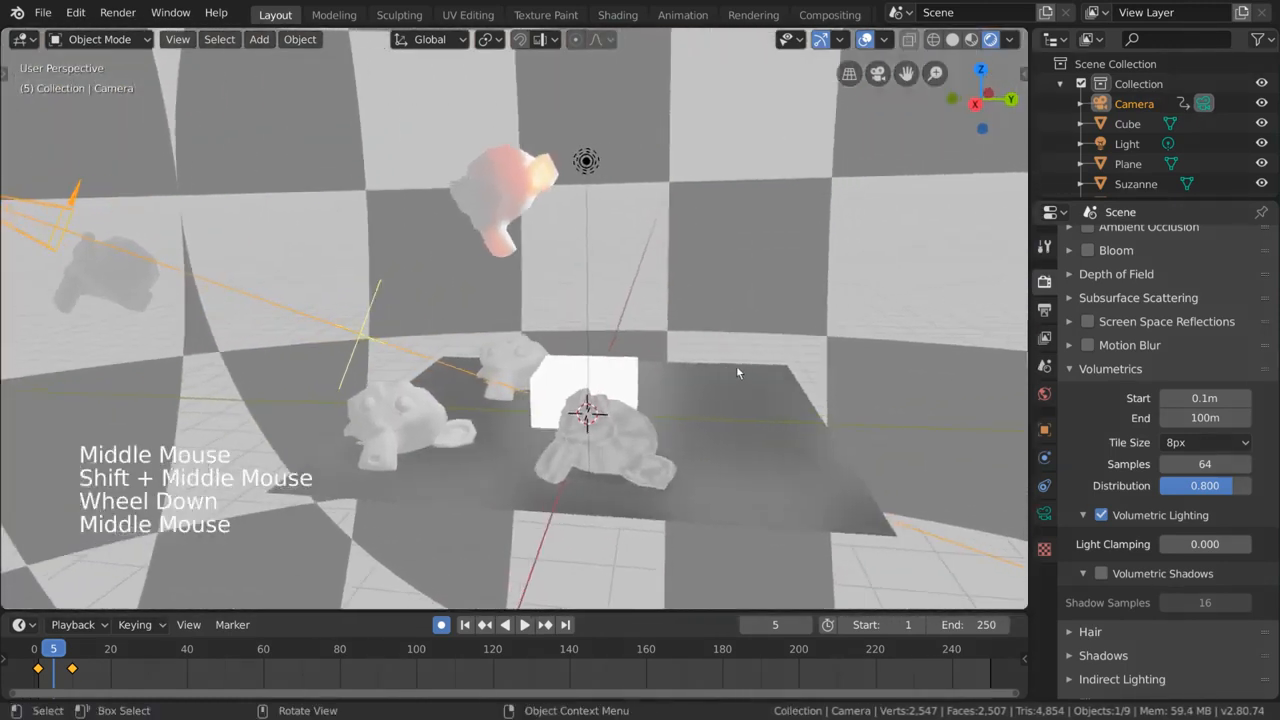
pyautogui.hotkey('shift', 'a')
pyautogui.moveTo(712, 326)
pyautogui.click(825, 347)
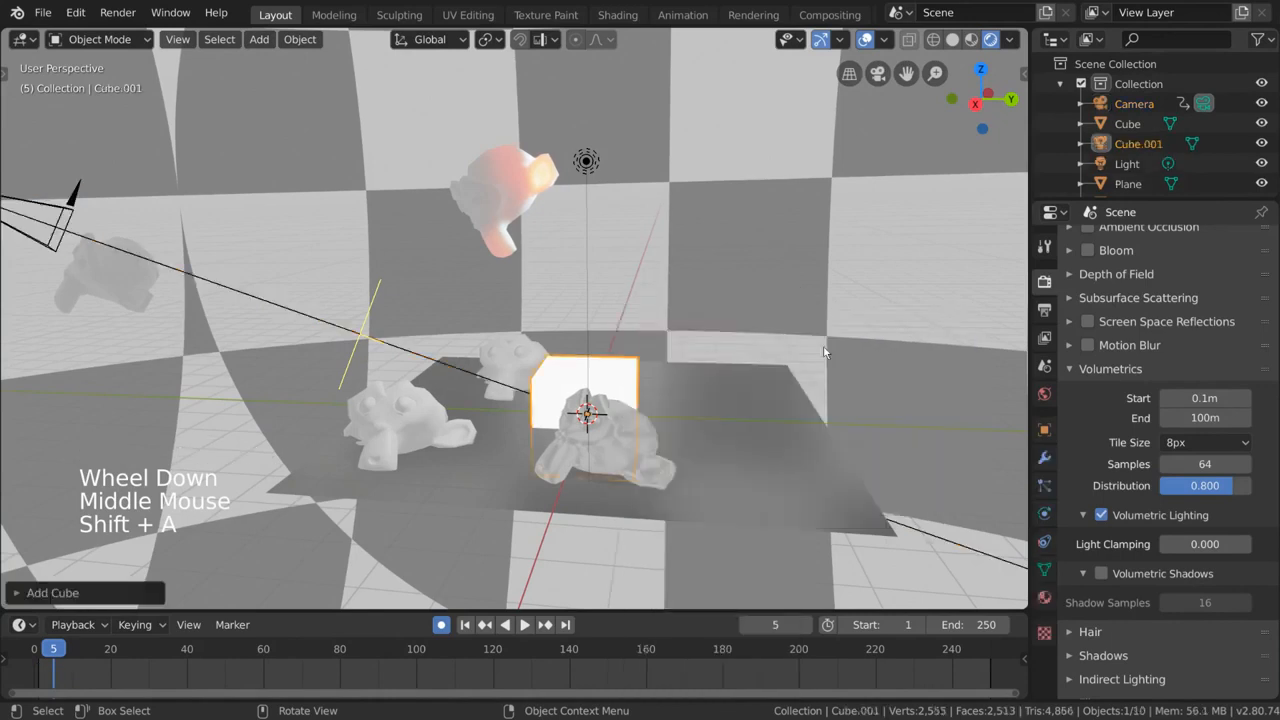
pyautogui.press('g')
pyautogui.click(855, 345)
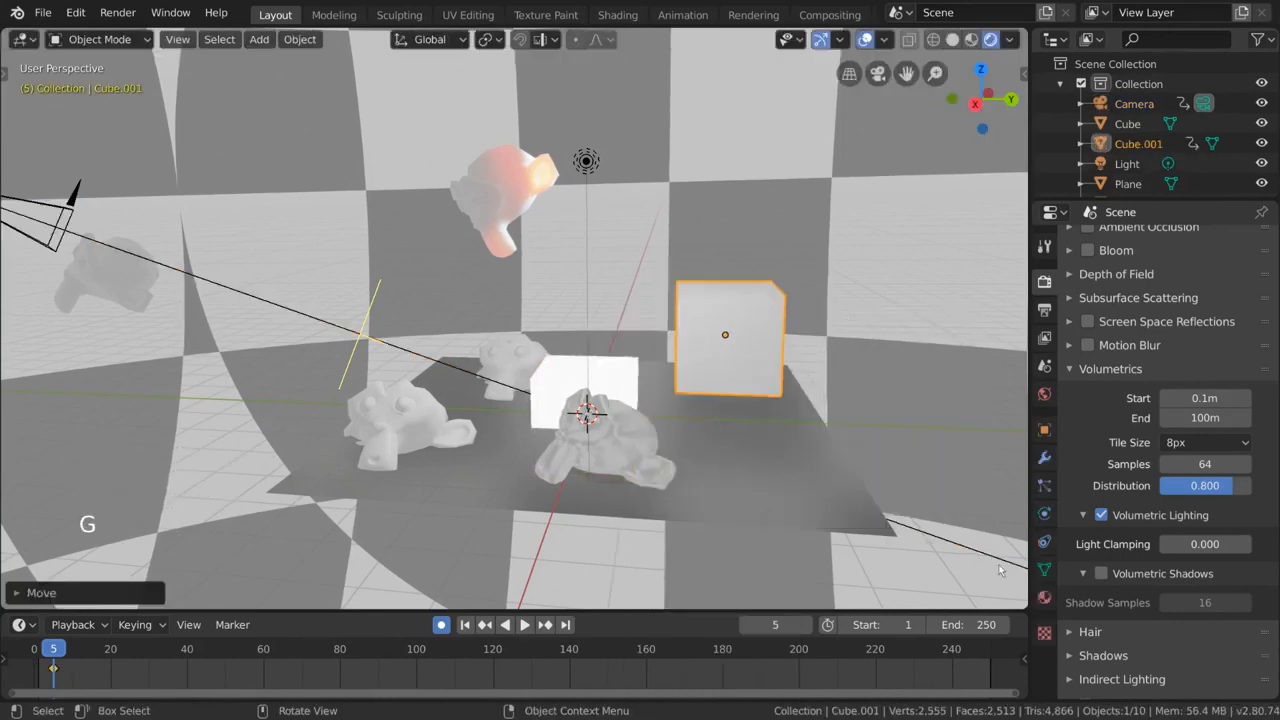
# Create a new material for the added cube and disconnect its surface shader.
pyautogui.click(1044, 601)
pyautogui.click(1200, 325)
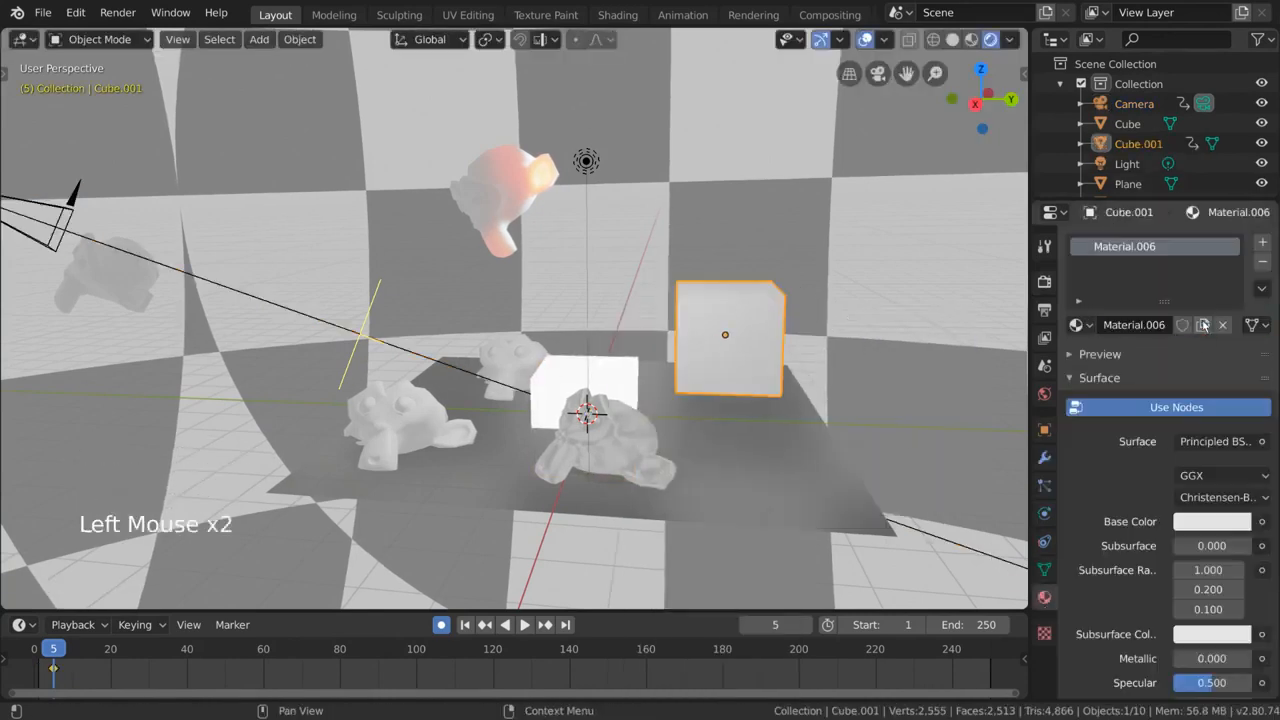
pyautogui.click(1207, 434)
pyautogui.moveTo(1146, 14)
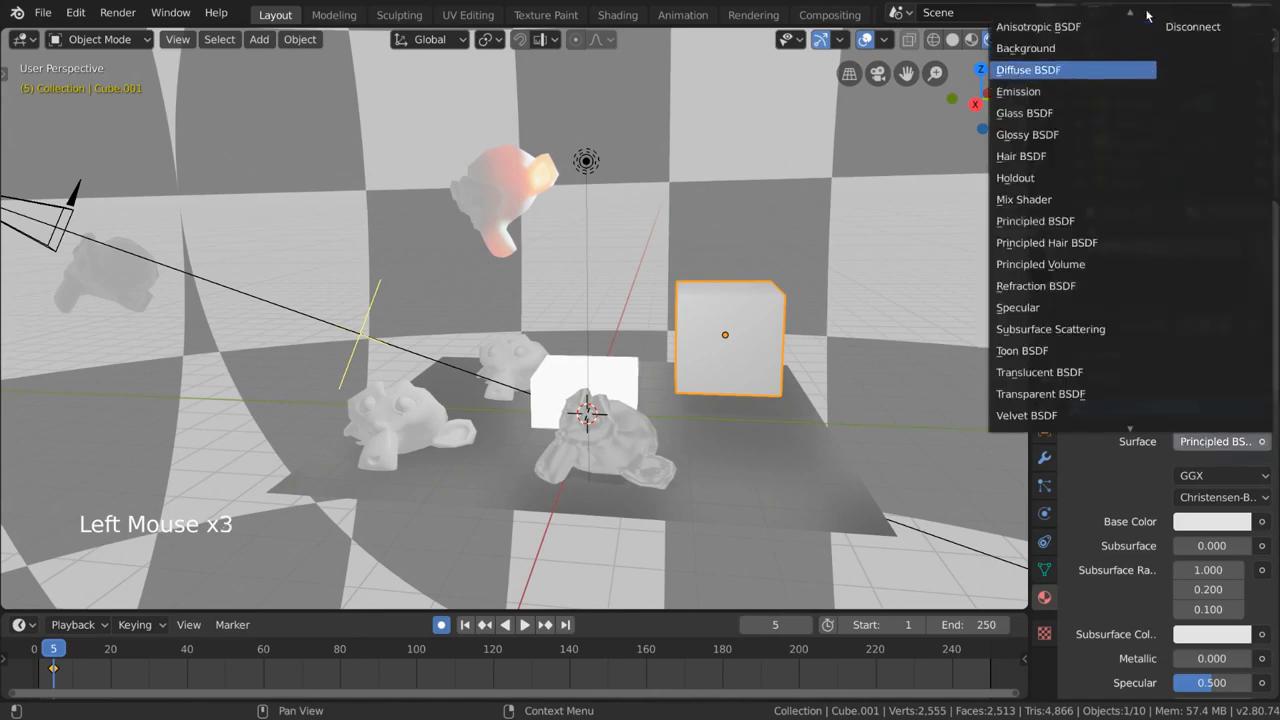
pyautogui.click(1234, 47)
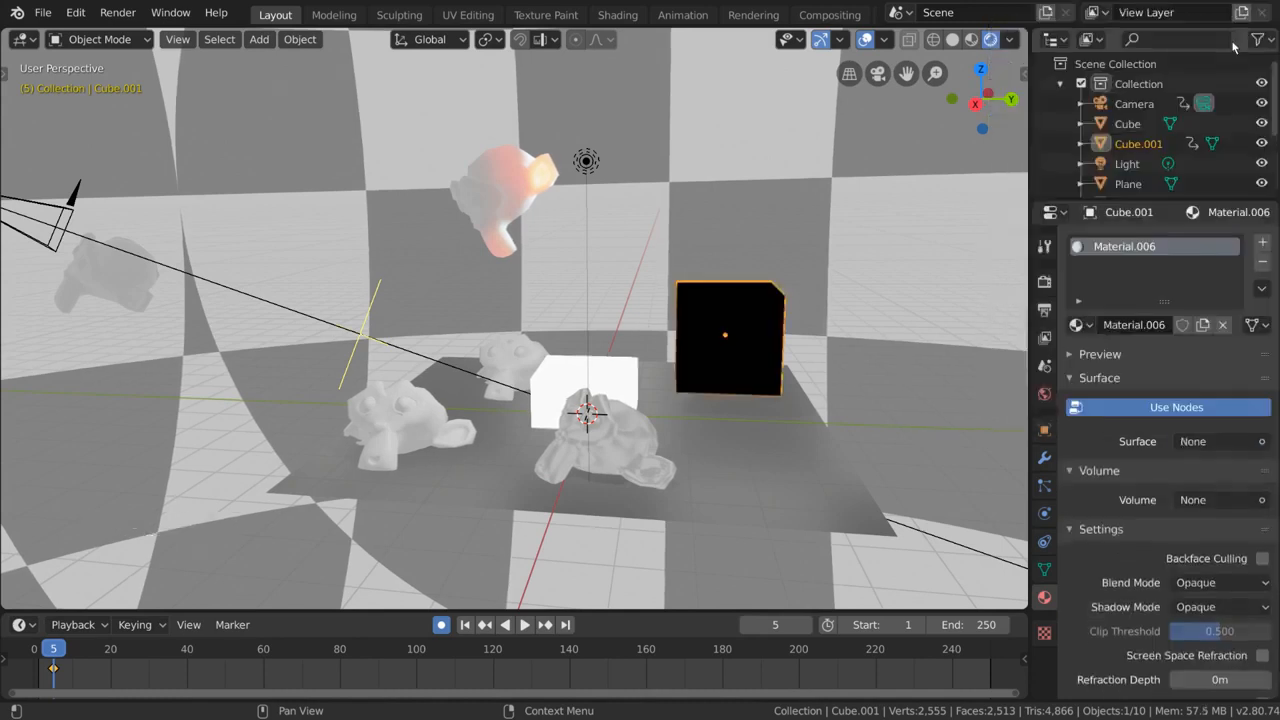
# Assign a Volume Scatter shader to the volume of the cube's material.
pyautogui.click(1162, 474)
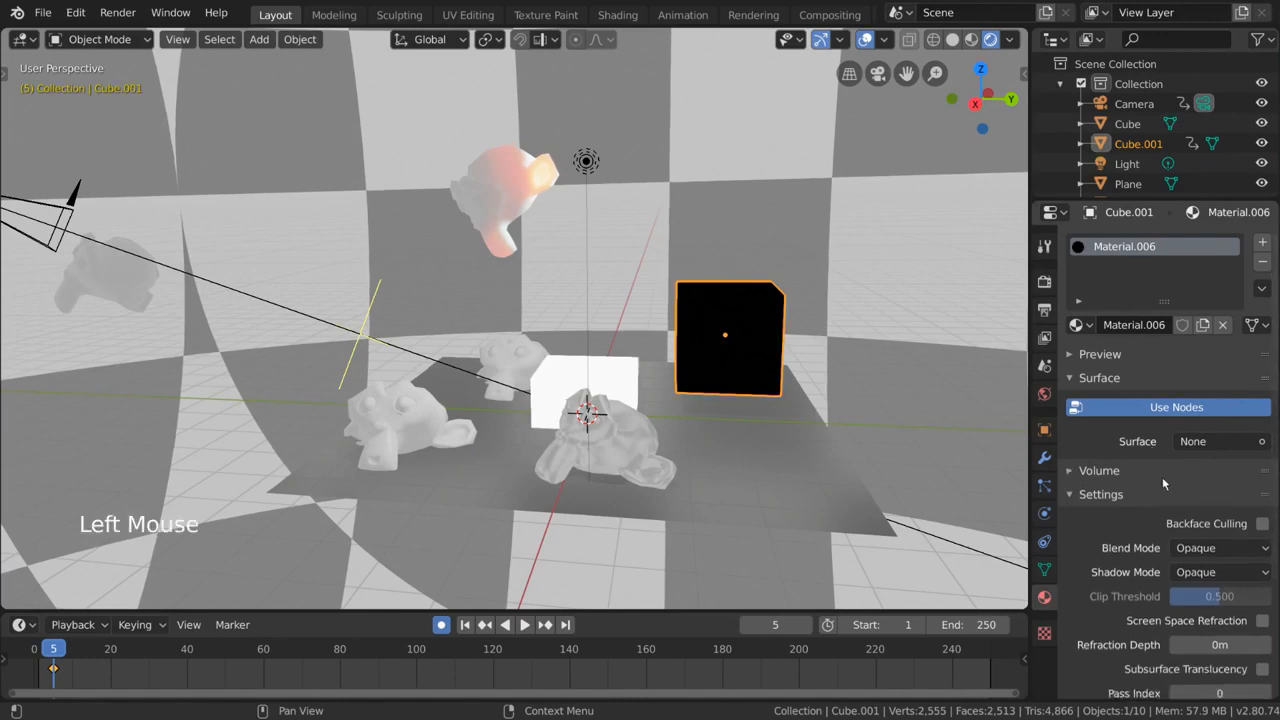
pyautogui.click(1090, 471)
pyautogui.click(1180, 500)
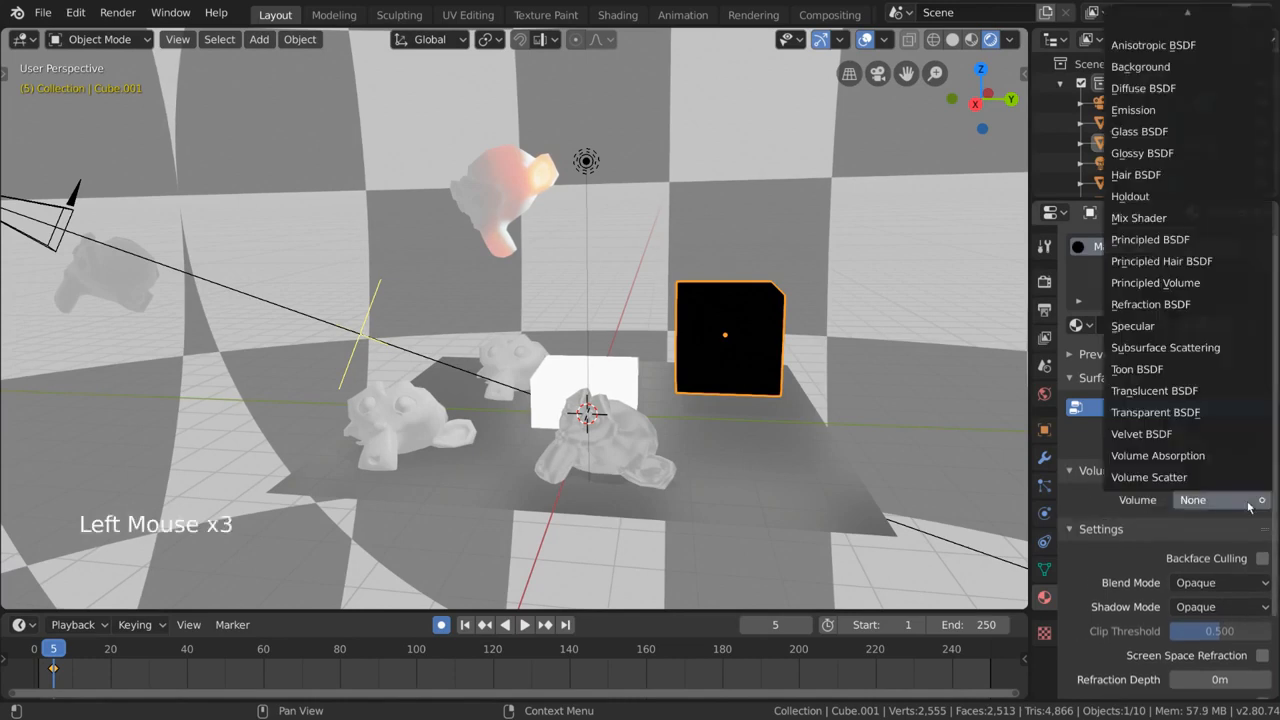
pyautogui.click(1150, 478)
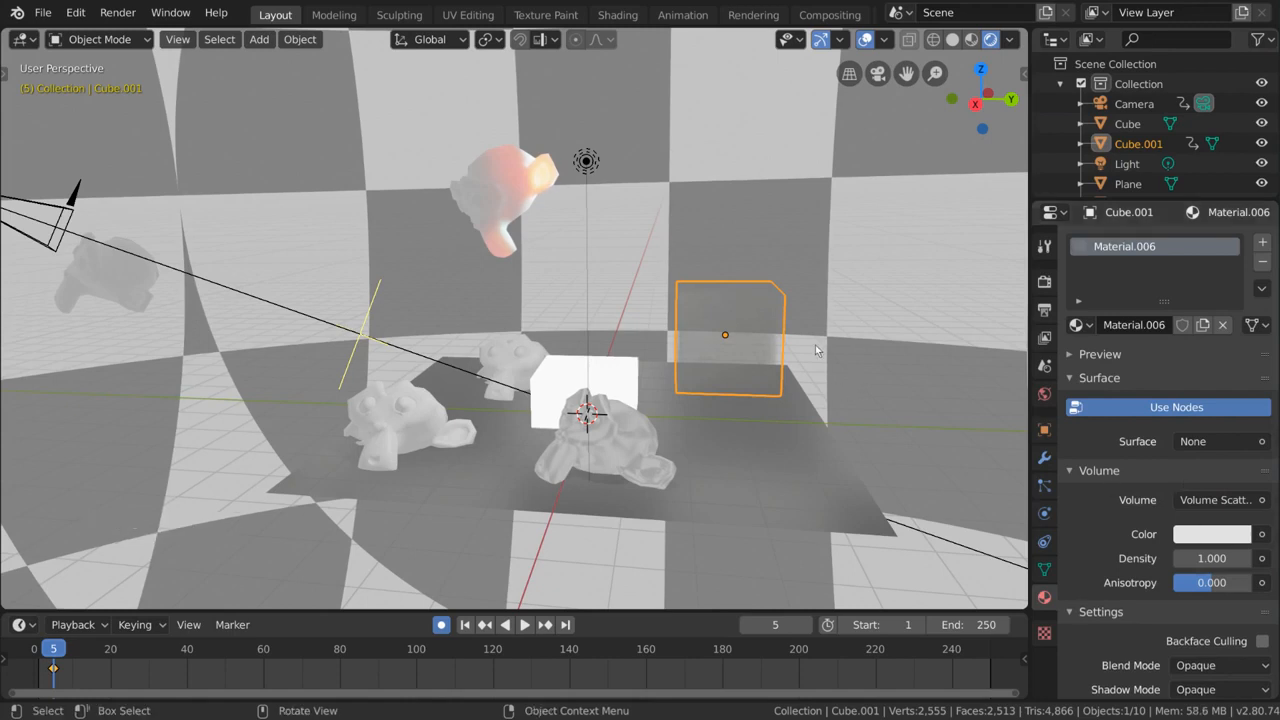
# Scale the volume cube up about 5.7 times and move it over part of the scene, including the lamp.
pyautogui.press('s')
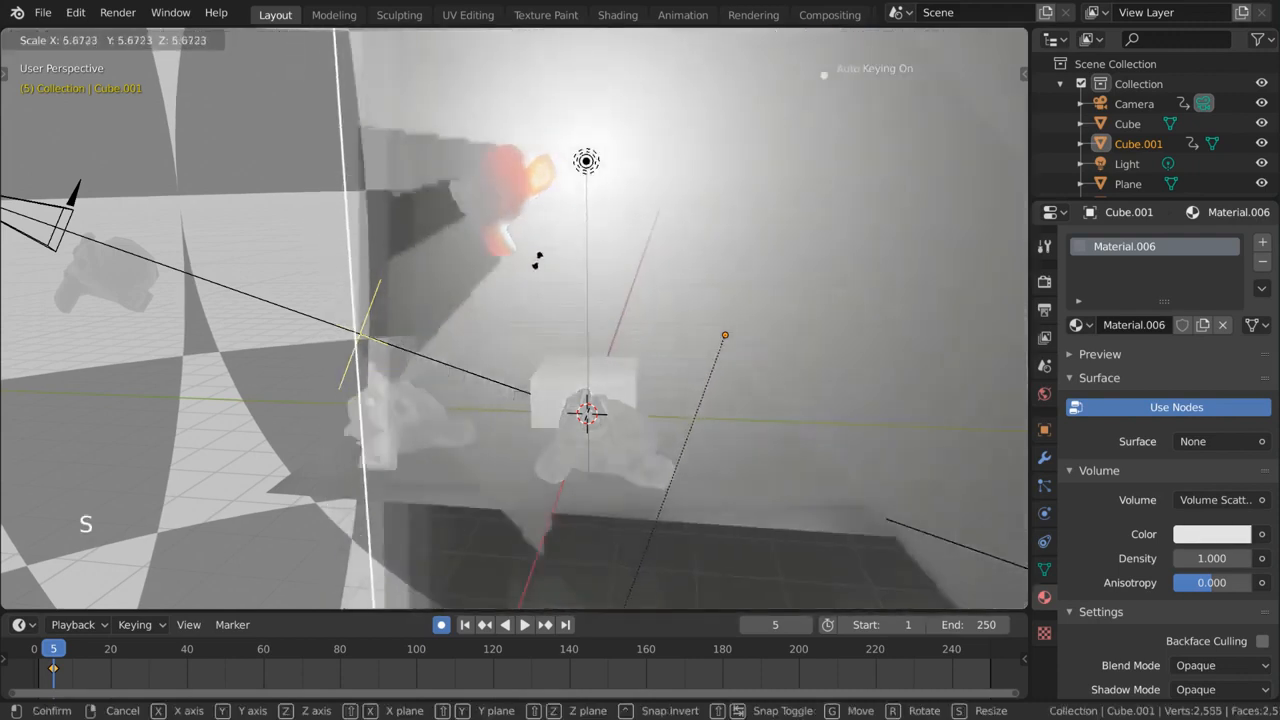
pyautogui.click(625, 192)
pyautogui.moveTo(625, 192); pyautogui.dragTo(681, 152, button='middle')
pyautogui.scroll(-3, 678, 156)
pyautogui.press('g')
pyautogui.click(679, 197)
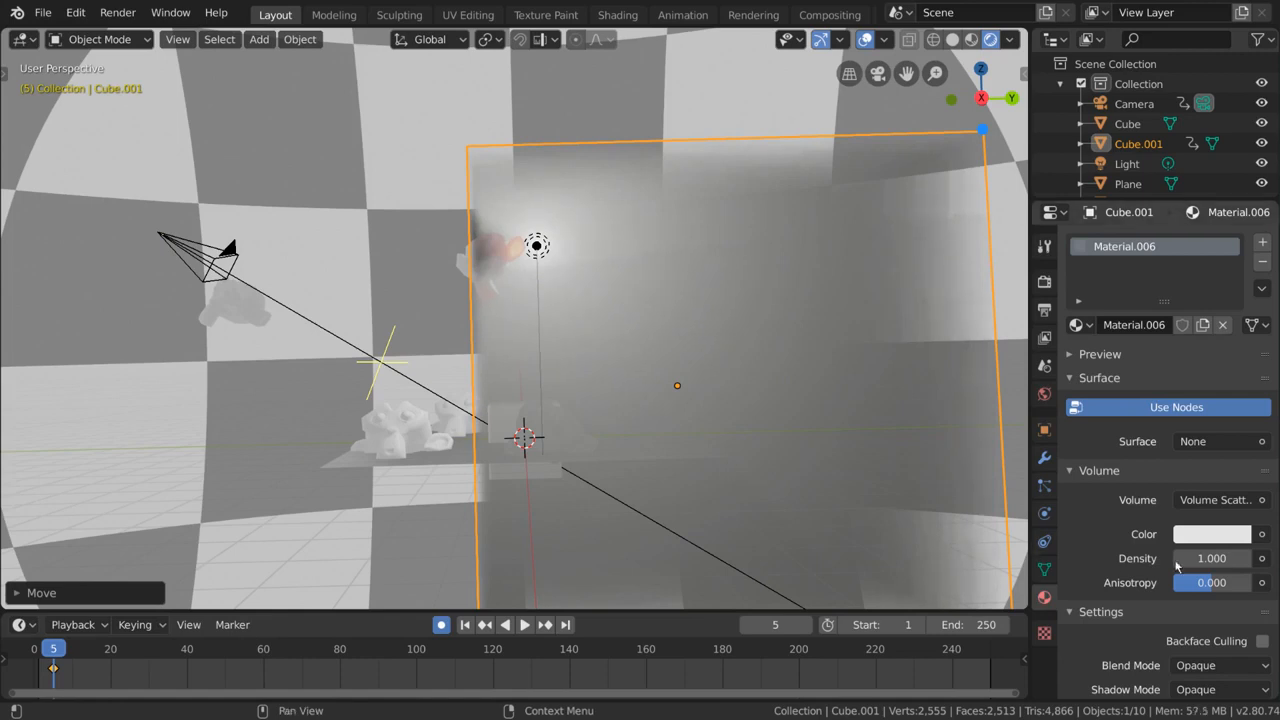
# Set the density of the cube's Volume Scatter shader to 0.5.
pyautogui.click(1220, 557)
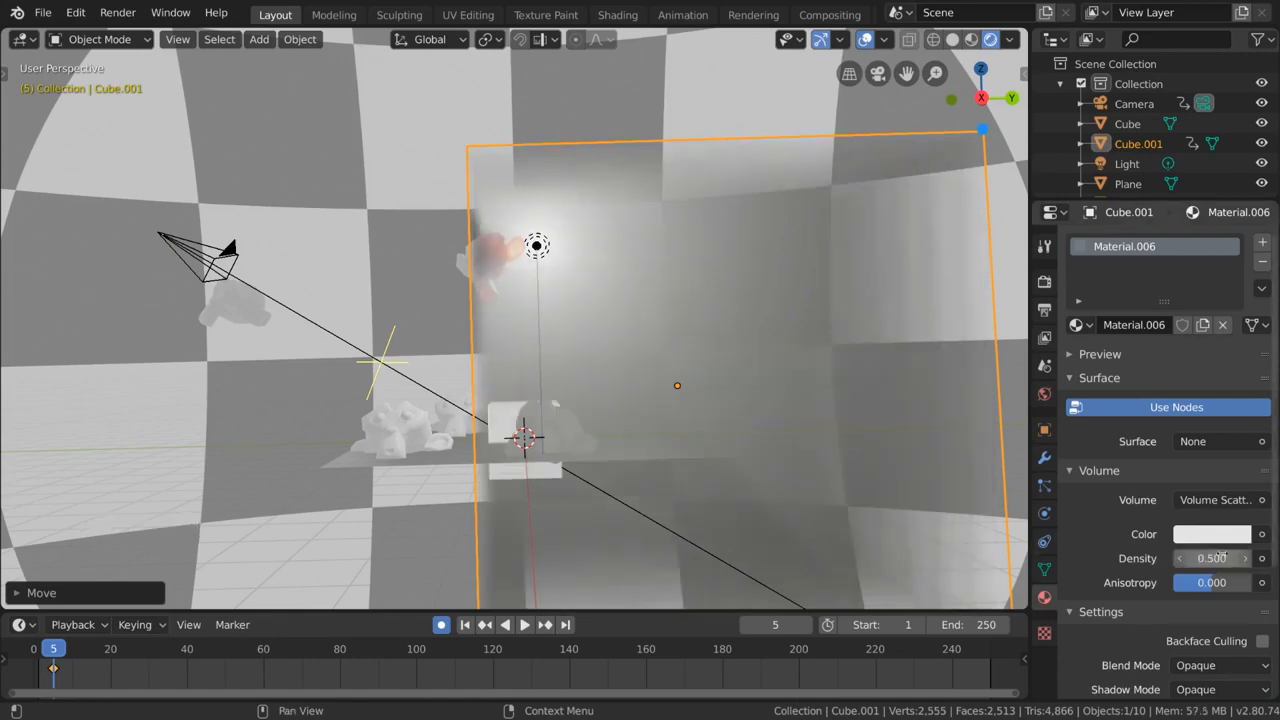
pyautogui.press('Return')
pyautogui.moveTo(777, 493); pyautogui.dragTo(660, 449, button='middle')
pyautogui.scroll(-1, 623, 363)
pyautogui.moveTo(623, 363); pyautogui.dragTo(456, 408, button='middle')
# Select the front monkey head, return to the render settings and examine the volume from near and far.
pyautogui.click(398, 405)
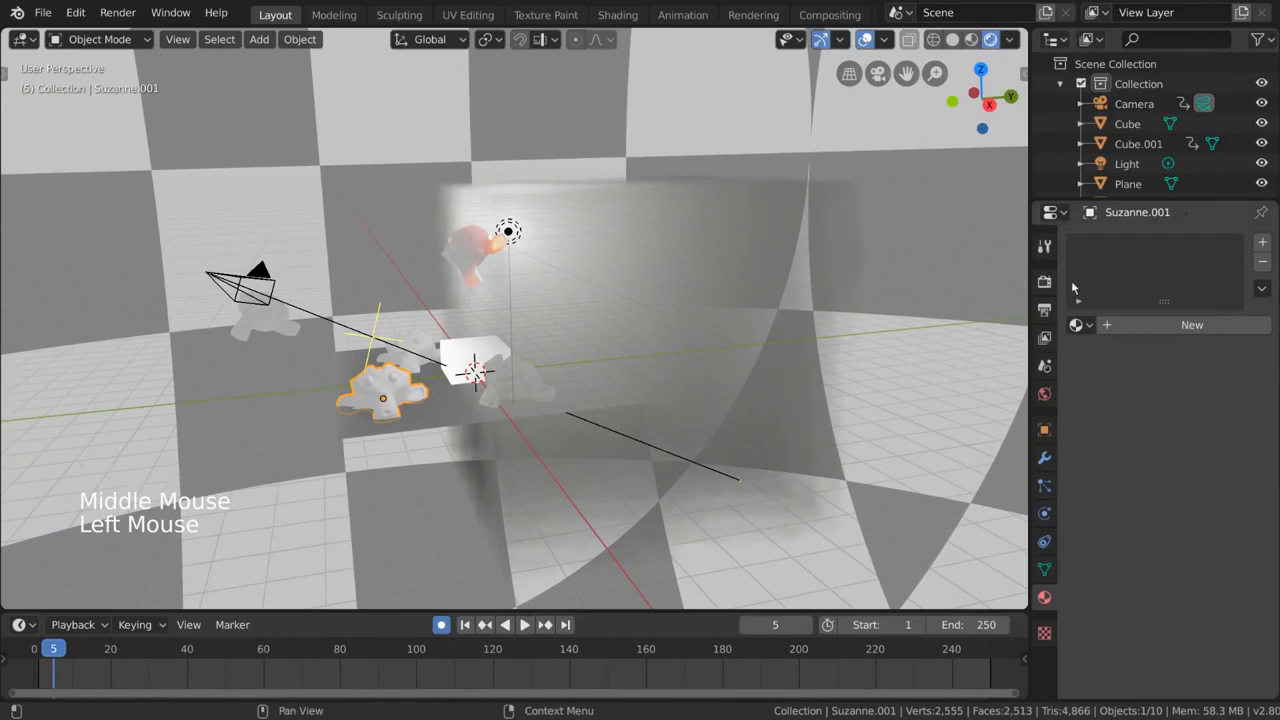
pyautogui.click(1045, 282)
pyautogui.moveTo(843, 317); pyautogui.dragTo(825, 354, button='middle')
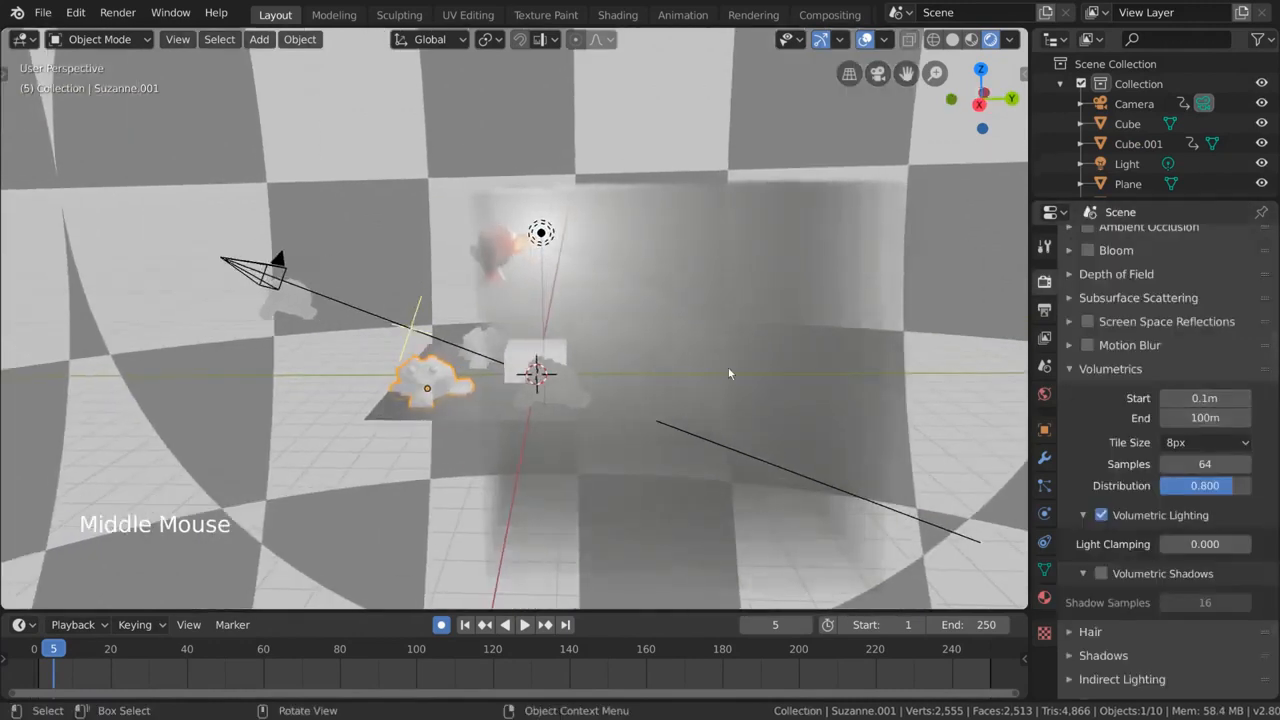
pyautogui.scroll(-3, 592, 373)
pyautogui.scroll(3, 915, 247)
pyautogui.moveTo(903, 253); pyautogui.dragTo(599, 290, button='middle')
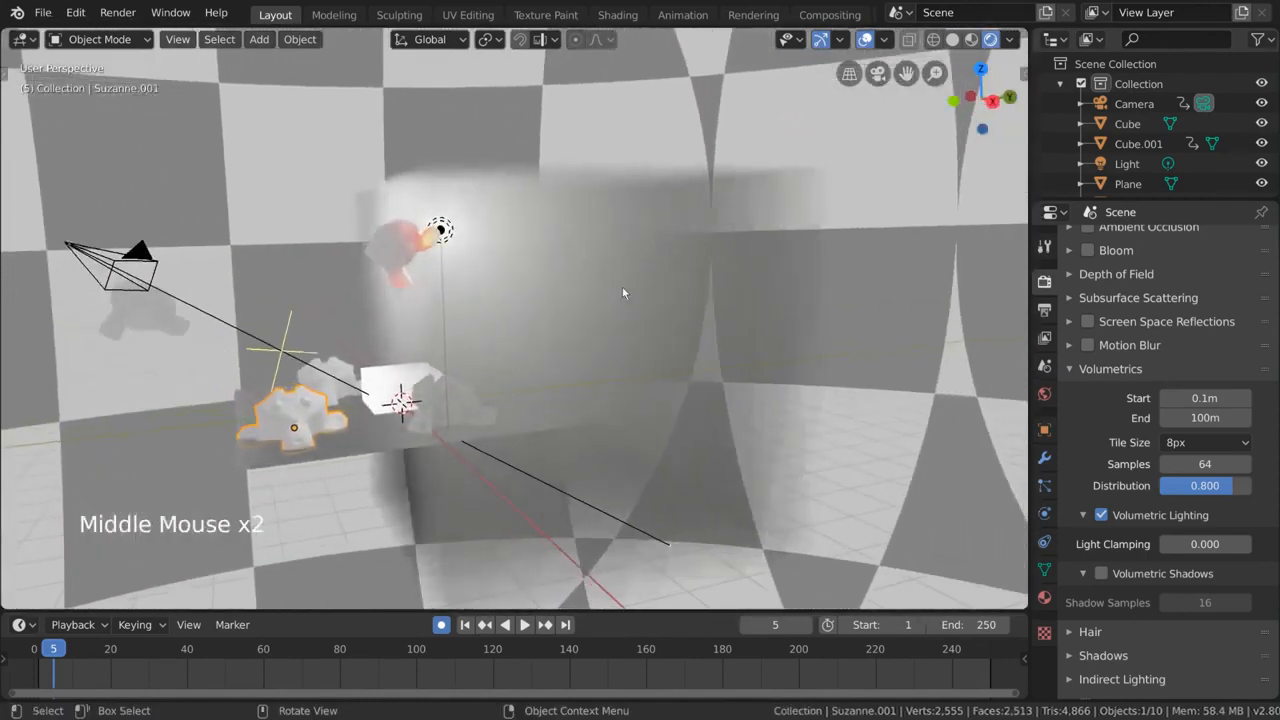
pyautogui.scroll(-11, 789, 324)
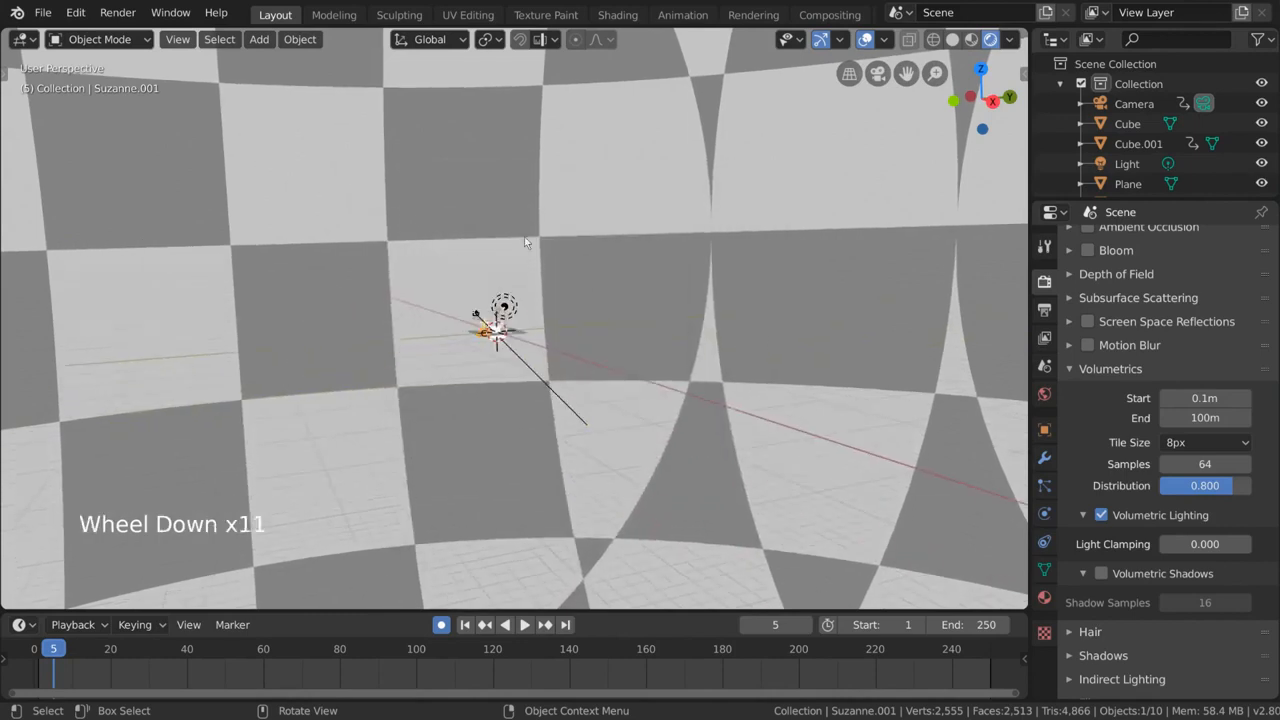
pyautogui.scroll(2, 672, 344)
pyautogui.scroll(-1, 672, 344)
pyautogui.scroll(1, 672, 344)
pyautogui.scroll(-1, 672, 344)
pyautogui.scroll(1, 672, 344)
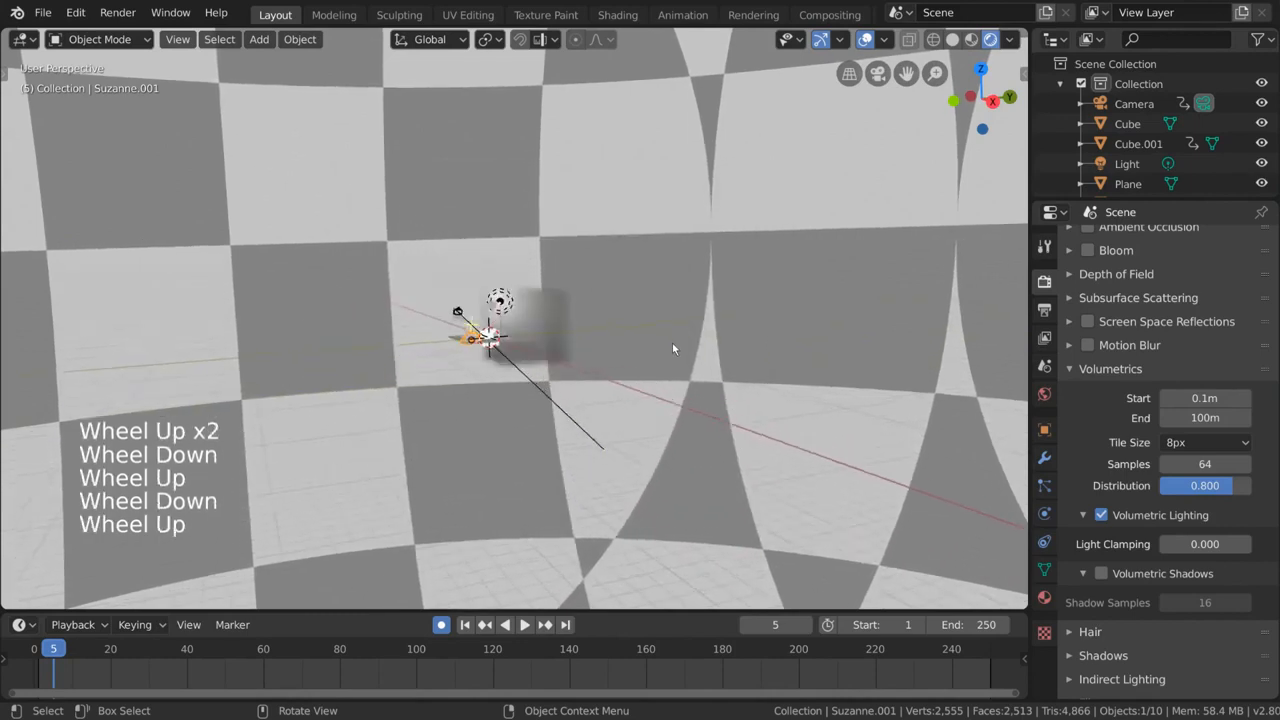
pyautogui.scroll(1, 672, 348)
pyautogui.keyDown('ctrl'); pyautogui.moveTo(675, 342); pyautogui.dragTo(34, 274, button='middle'); pyautogui.keyUp('ctrl')
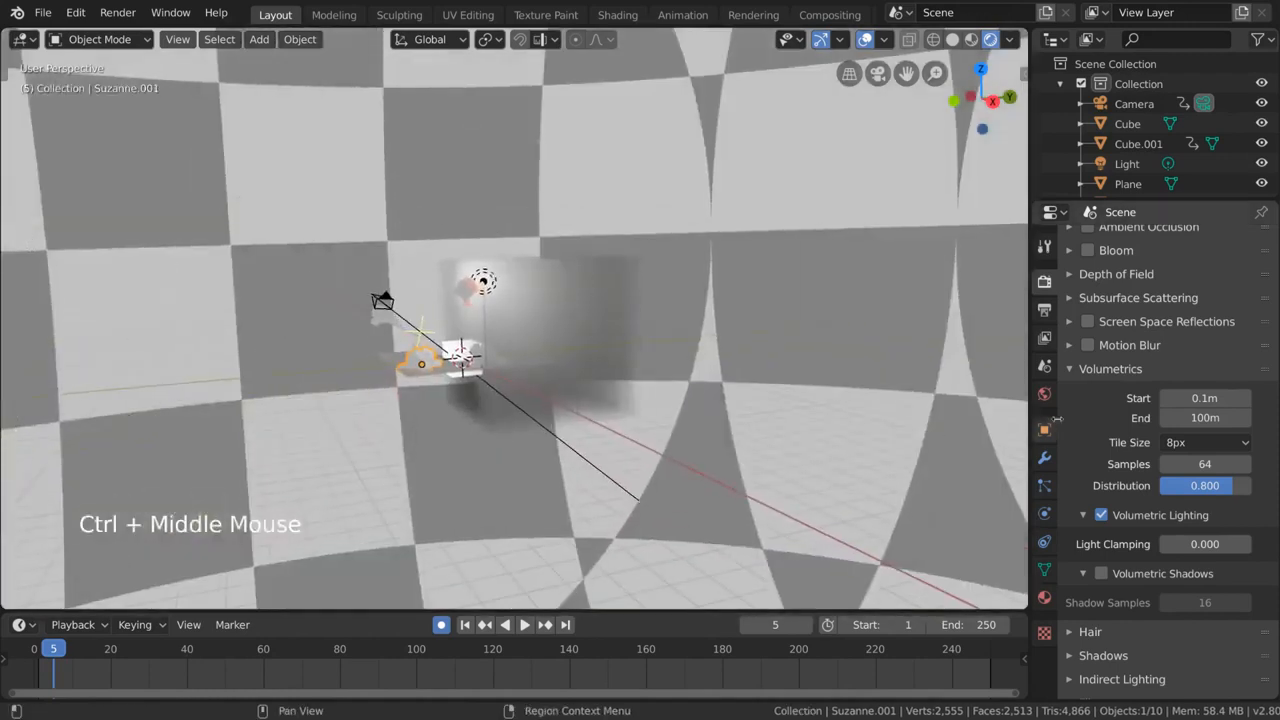
# Set the Volumetrics start distance to 10 m and inspect the volume around the glass monkey head up close.
pyautogui.click(1201, 399)
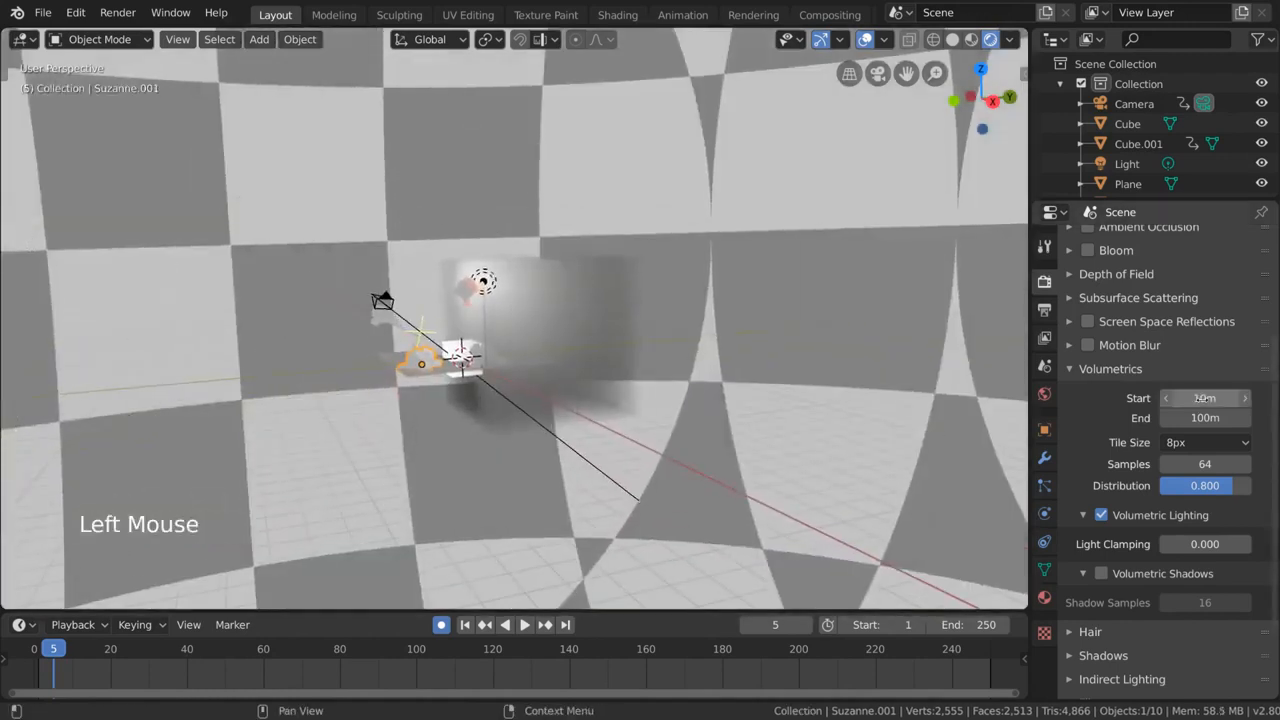
pyautogui.scroll(8, 848, 353)
pyautogui.keyDown('shift'); pyautogui.scroll(1, 517, 484); pyautogui.keyUp('shift')
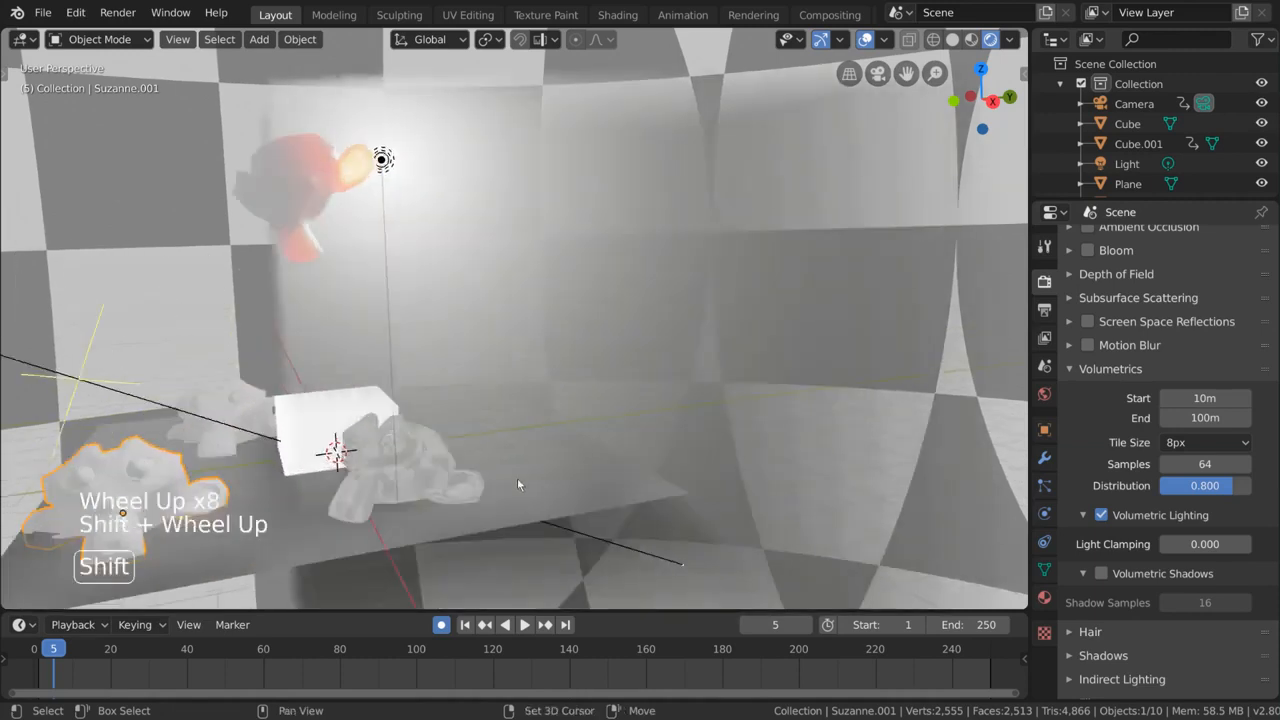
pyautogui.keyDown('shift'); pyautogui.moveTo(517, 485); pyautogui.dragTo(619, 342, button='middle'); pyautogui.keyUp('shift')
pyautogui.scroll(-1, 619, 342)
pyautogui.scroll(7, 615, 346)
pyautogui.scroll(-2, 613, 348)
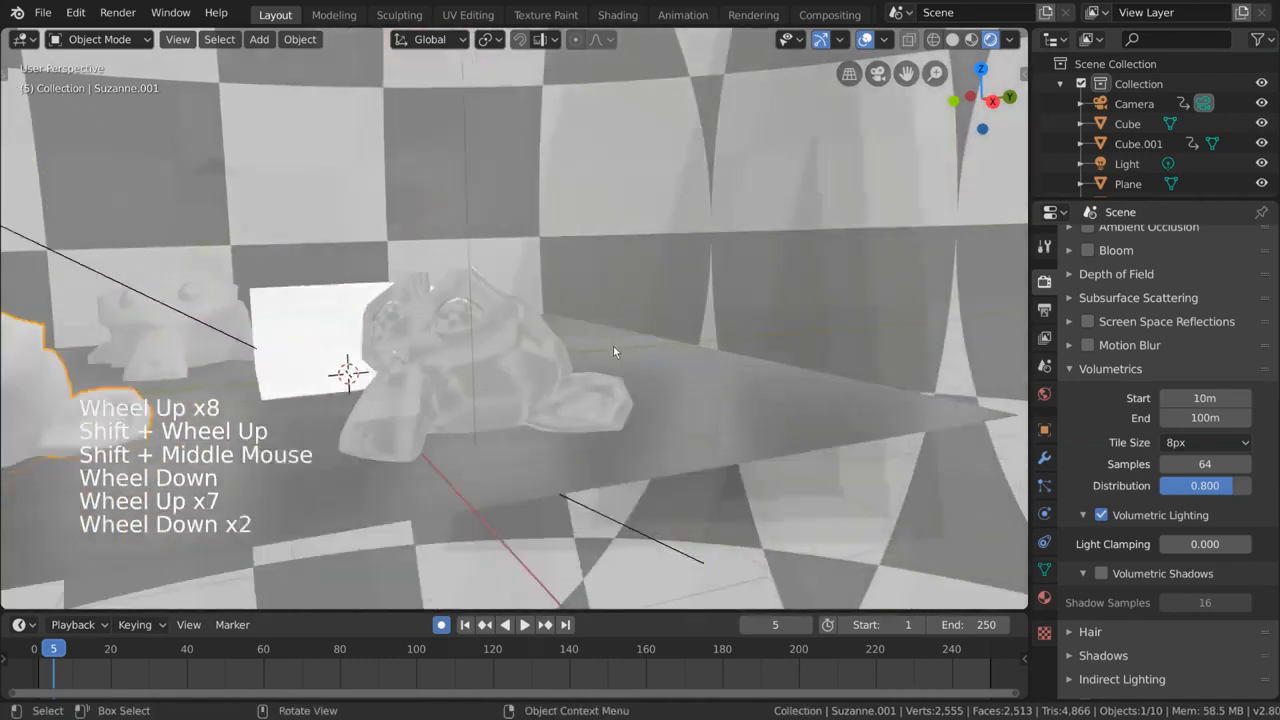
pyautogui.scroll(-4, 615, 340)
# Set the Volumetrics start distance to 0.1 m and check the whole volume cube.
pyautogui.click(1196, 397)
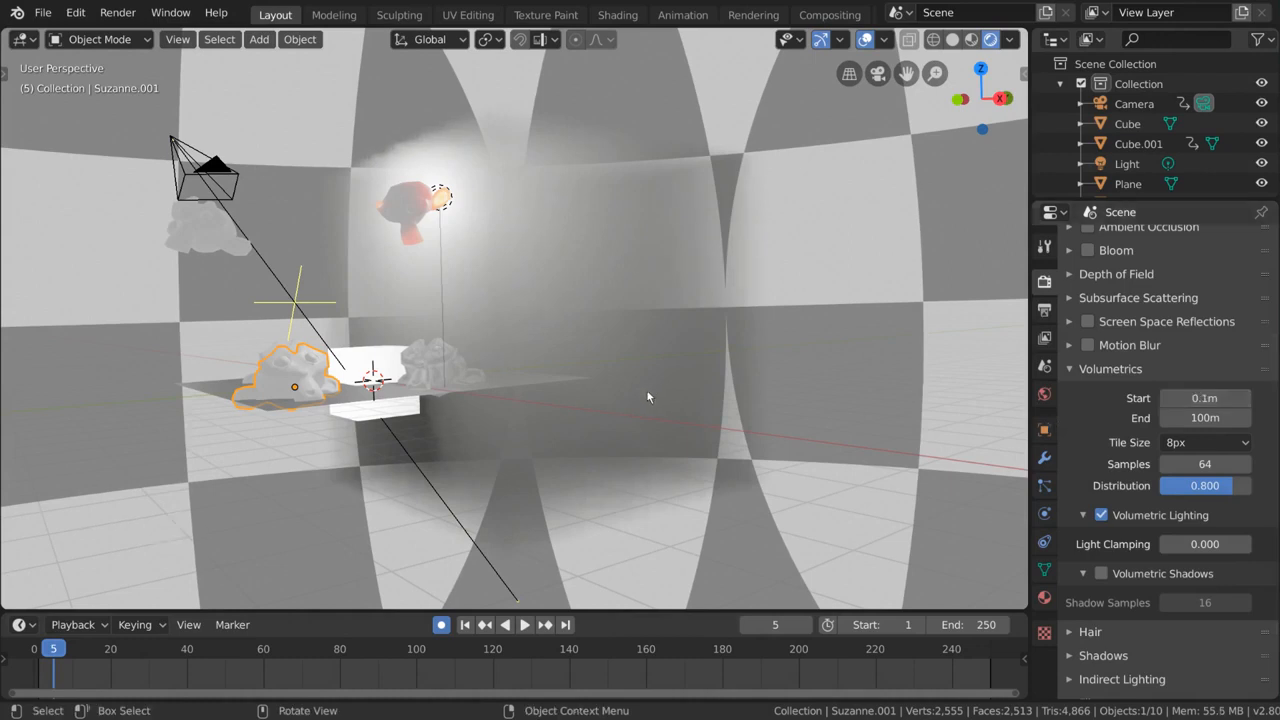
pyautogui.moveTo(647, 391); pyautogui.dragTo(655, 334, button='middle')
pyautogui.scroll(-10, 644, 392)
pyautogui.scroll(1, 655, 334)
pyautogui.scroll(1, 655, 338)
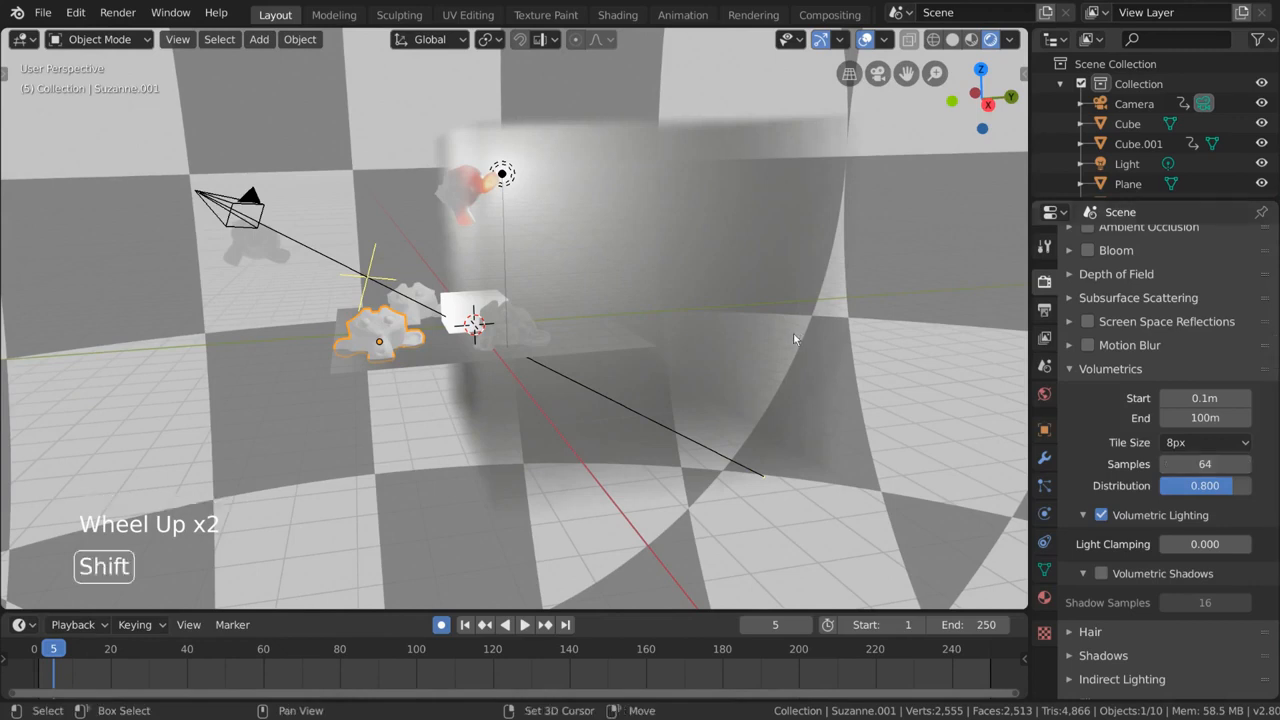
pyautogui.keyDown('shift'); pyautogui.moveTo(793, 332); pyautogui.dragTo(982, 413, button='middle'); pyautogui.keyUp('shift')
pyautogui.scroll(1, 784, 349)
# Remove the Checker Texture from the world background color and return to the render settings.
pyautogui.click(1043, 394)
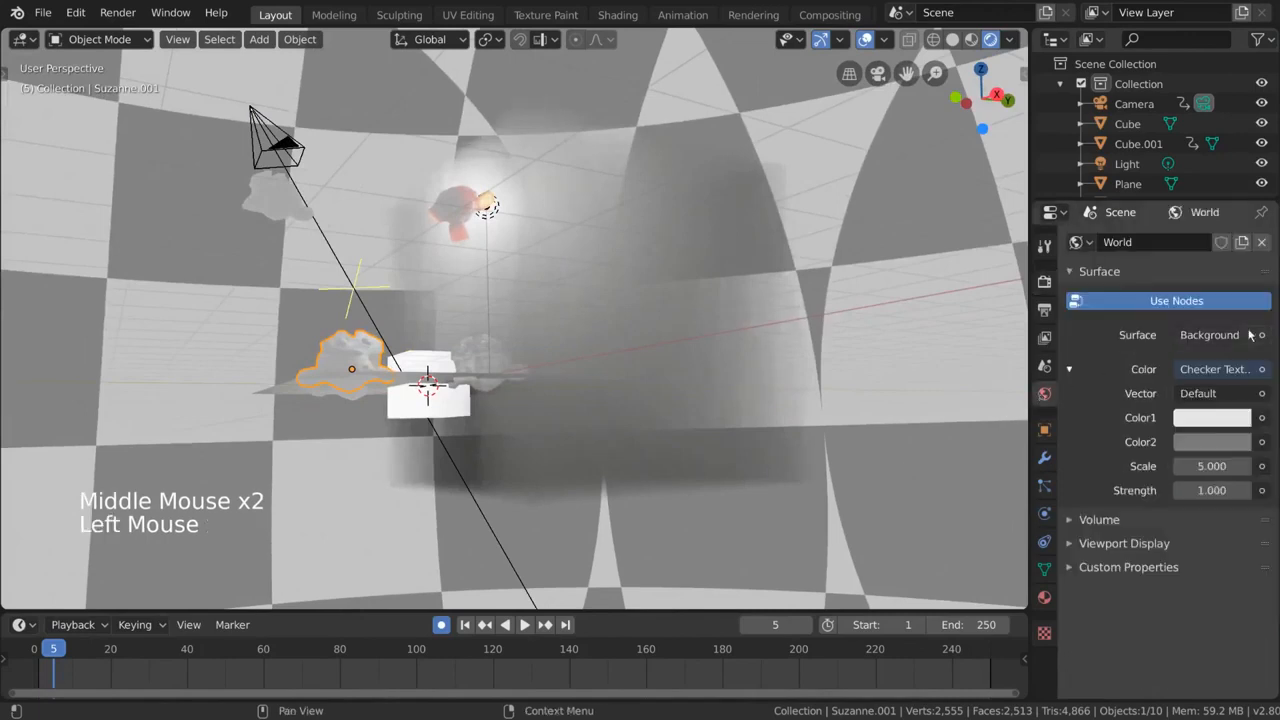
pyautogui.click(1262, 369)
pyautogui.click(1190, 413)
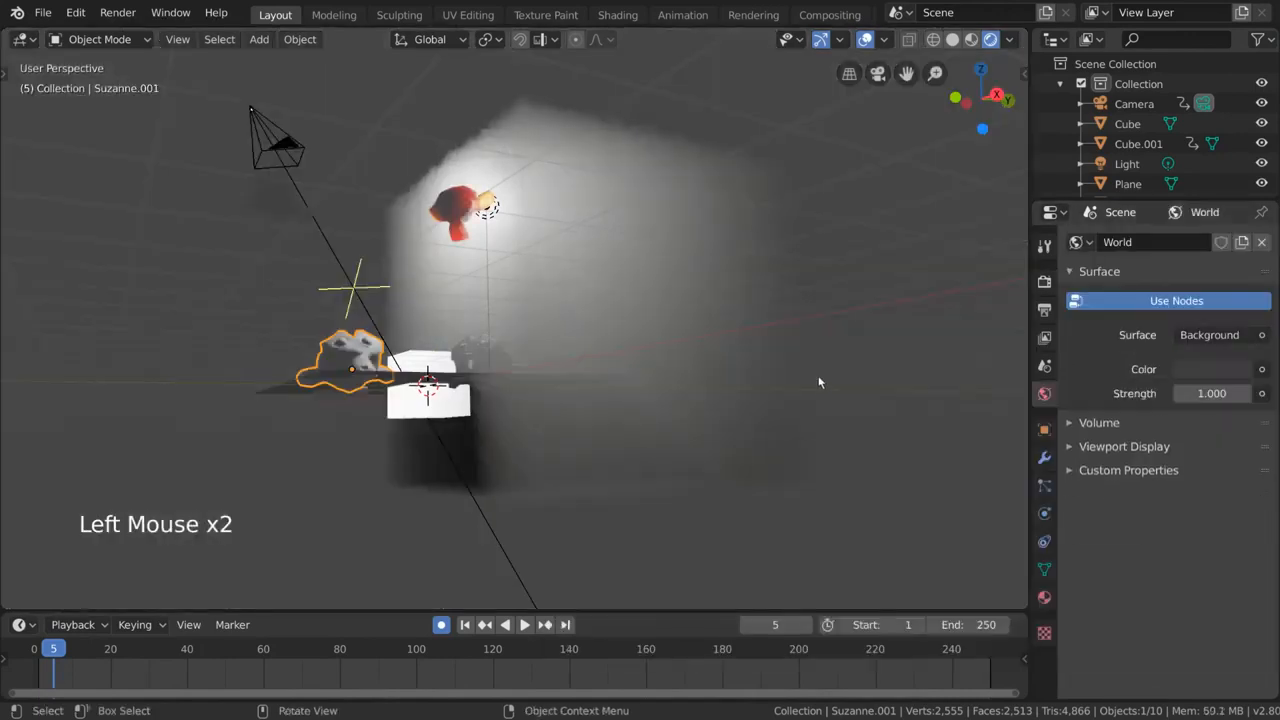
pyautogui.click(1043, 284)
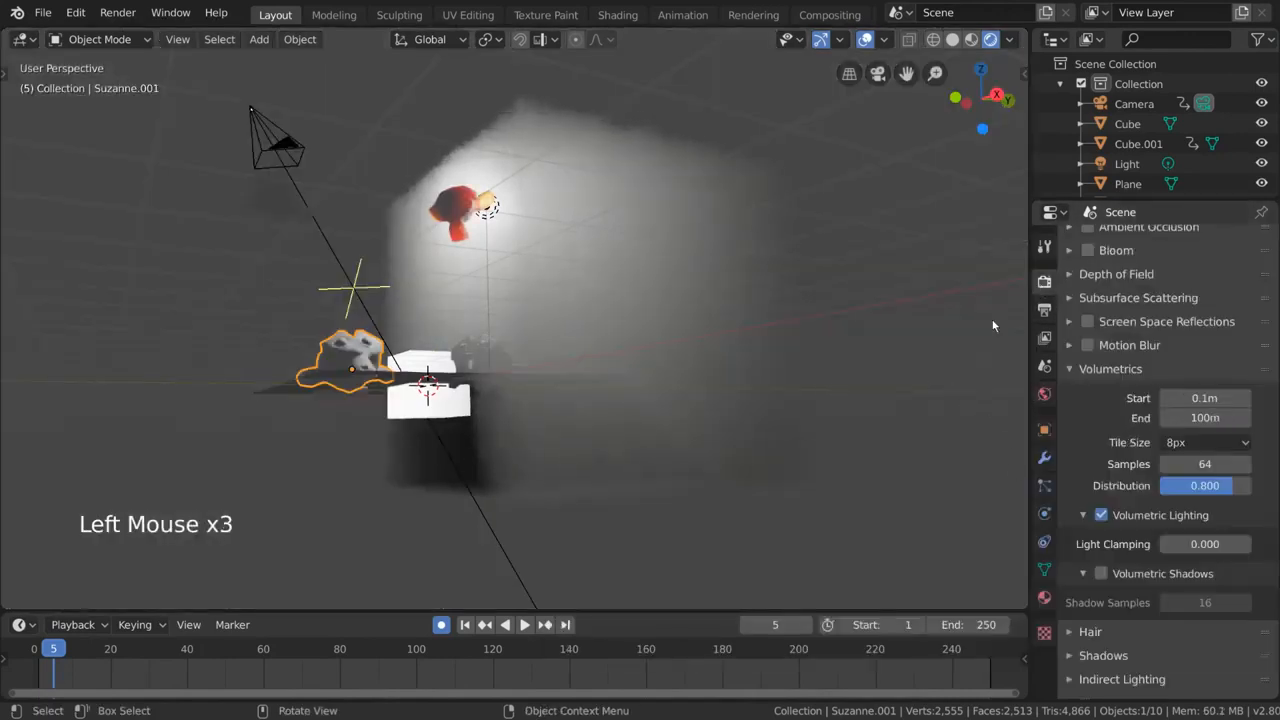
pyautogui.moveTo(843, 394); pyautogui.dragTo(768, 389, button='middle')
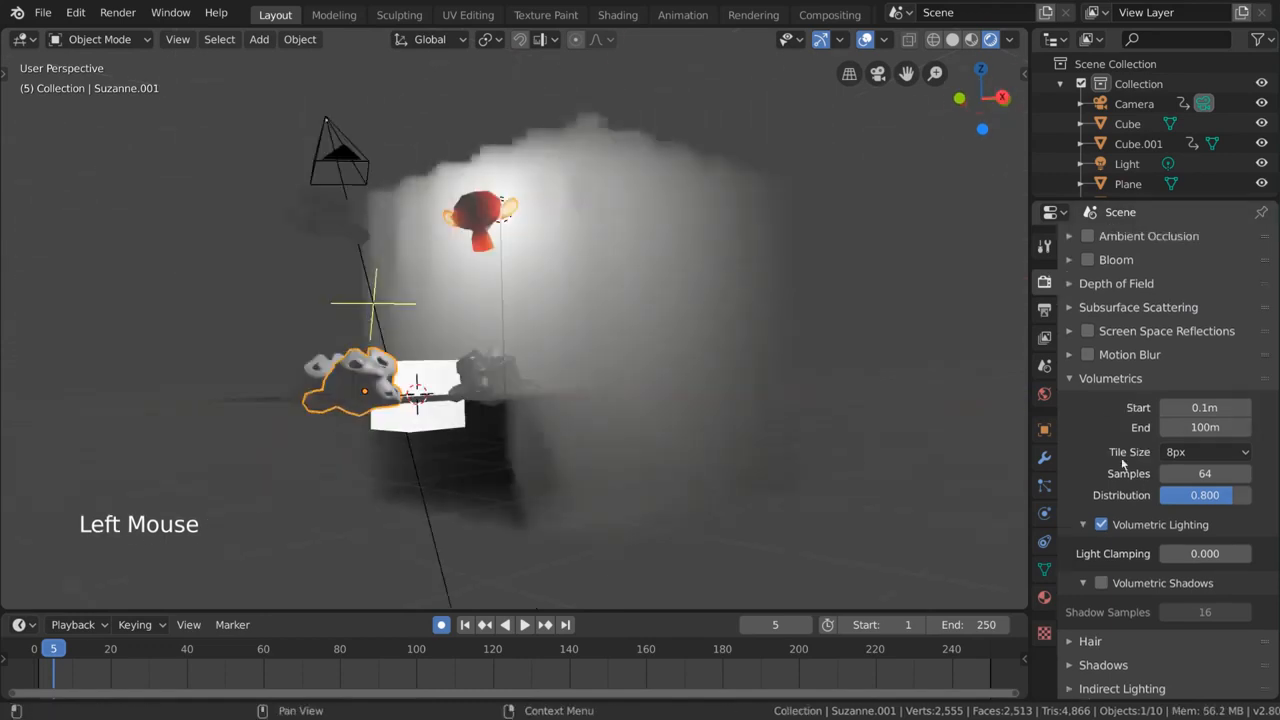
# Set the Volumetrics samples to 128 and check the edges of the volume.
pyautogui.doubleClick(1193, 474)
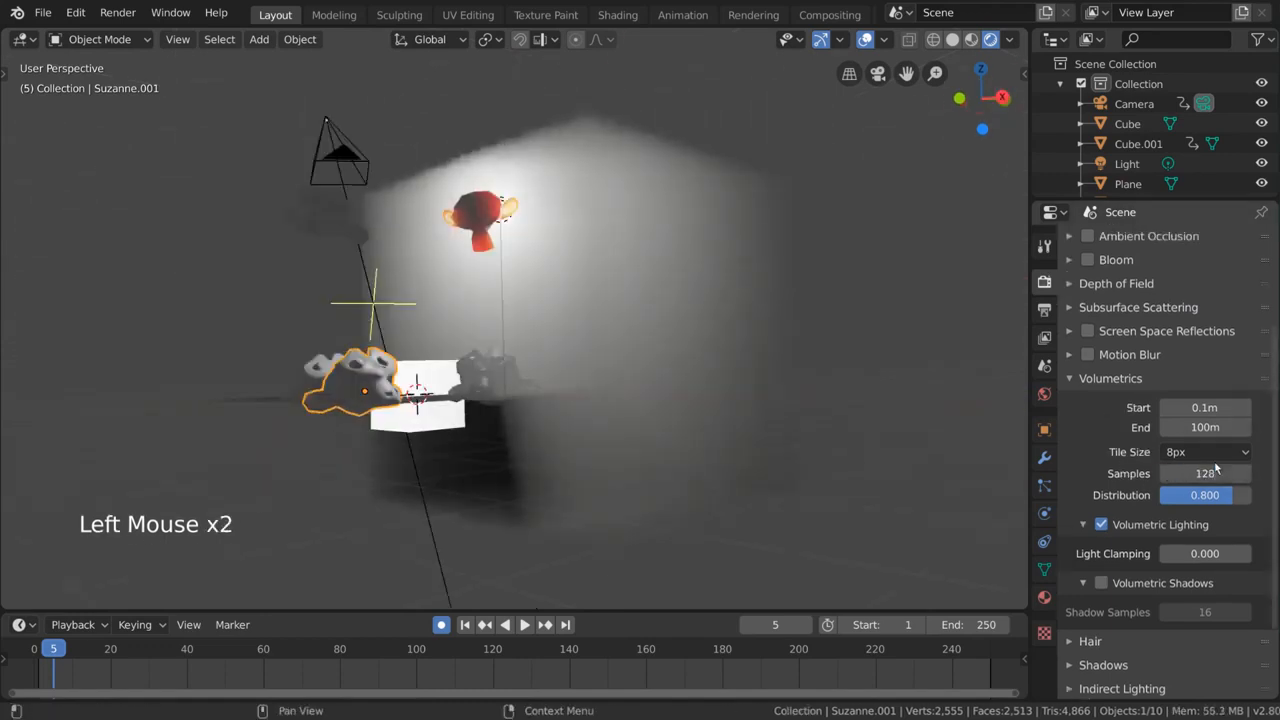
pyautogui.press('Return')
pyautogui.moveTo(700, 172)
pyautogui.mouseDown(button='middle')
pyautogui.moveTo(729, 190)
pyautogui.moveTo(723, 166)
pyautogui.mouseUp(button='middle')
# Enter 500 for the Volumetrics samples and view the volume from another angle.
pyautogui.click(1206, 473)
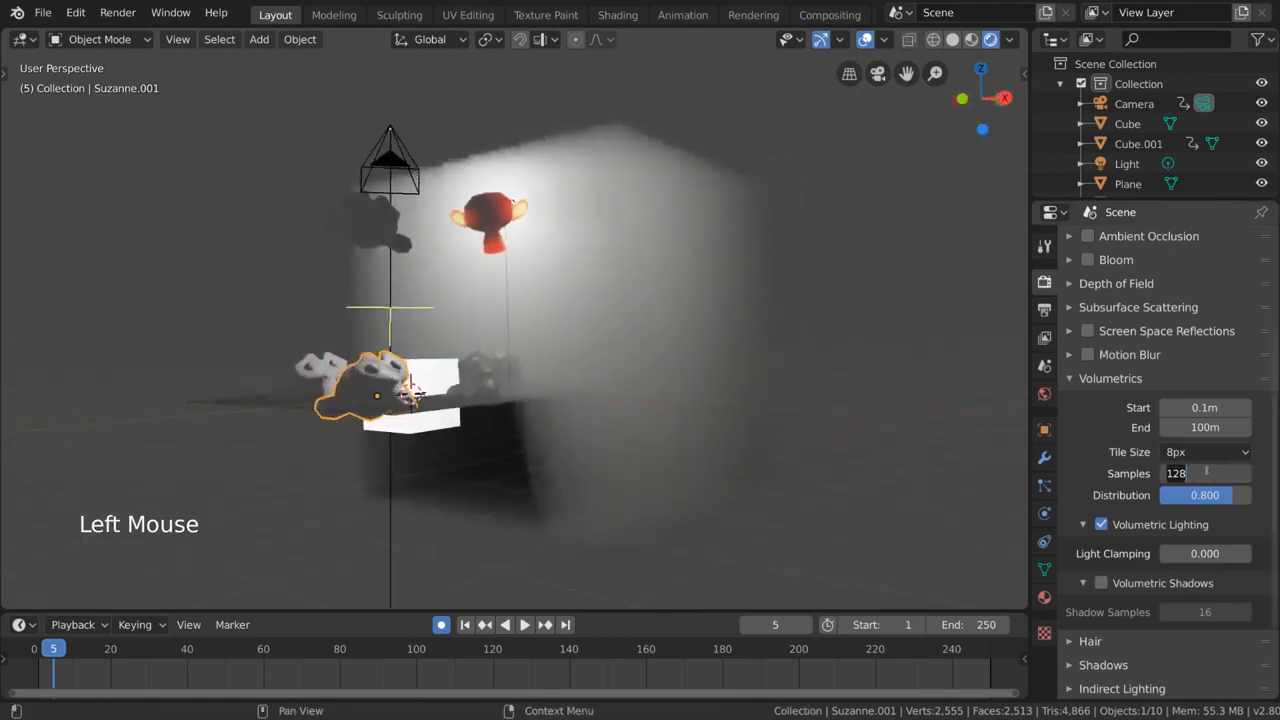
pyautogui.write('500')
pyautogui.press('Return')
pyautogui.moveTo(863, 339); pyautogui.dragTo(789, 311, button='middle')
# Set the Volumetrics samples to 64.
pyautogui.click(1209, 466)
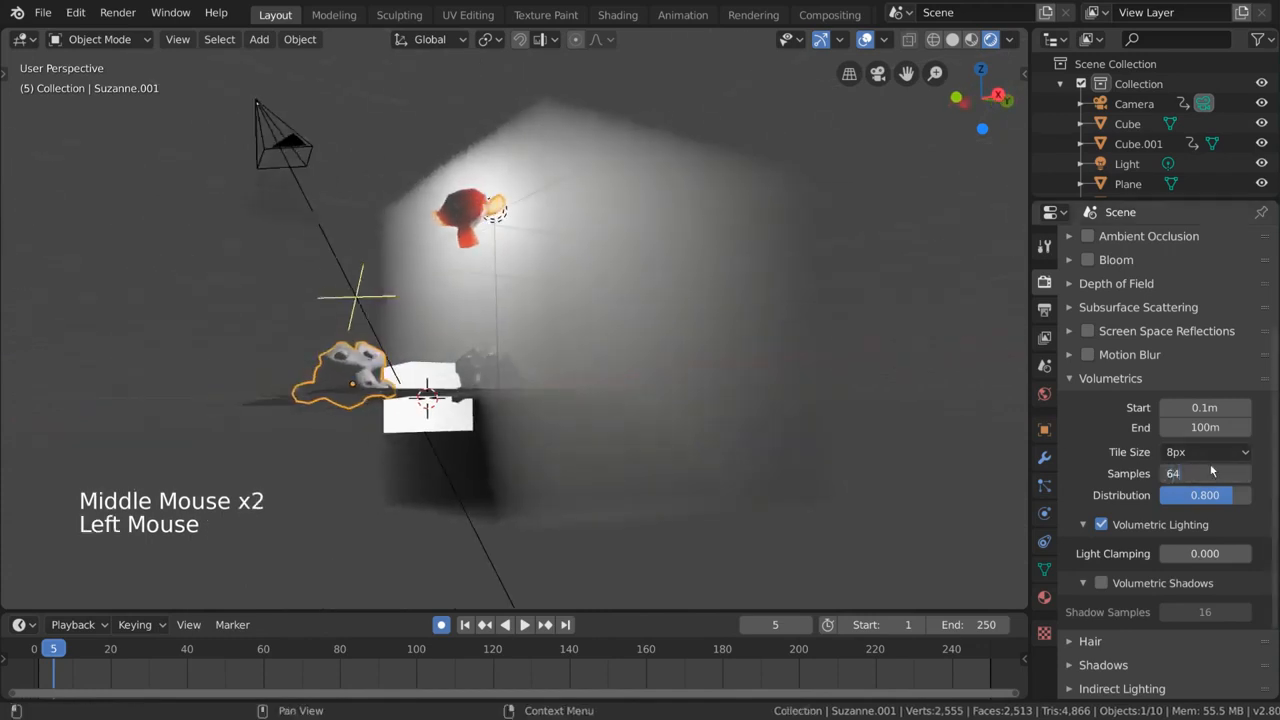
pyautogui.write('64')
pyautogui.press('Return')
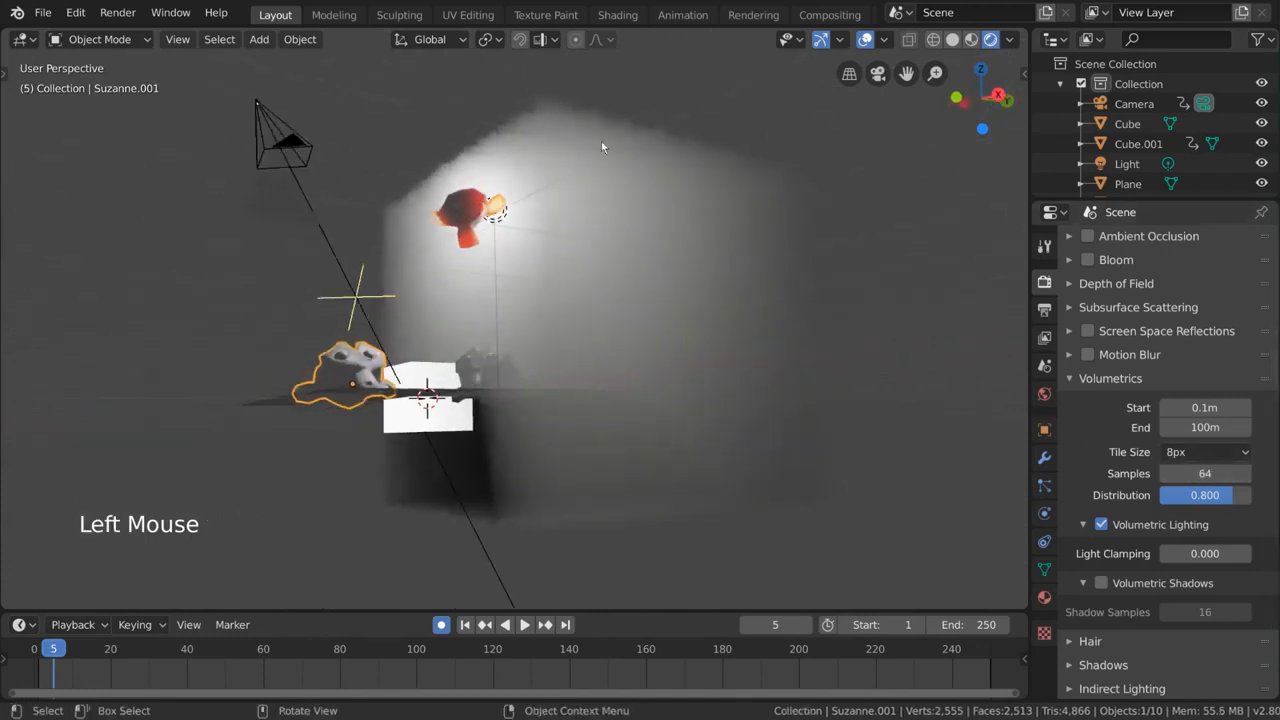
# Set the Volumetrics tile size to 16px and check the volume from a different angle.
pyautogui.click(1230, 453)
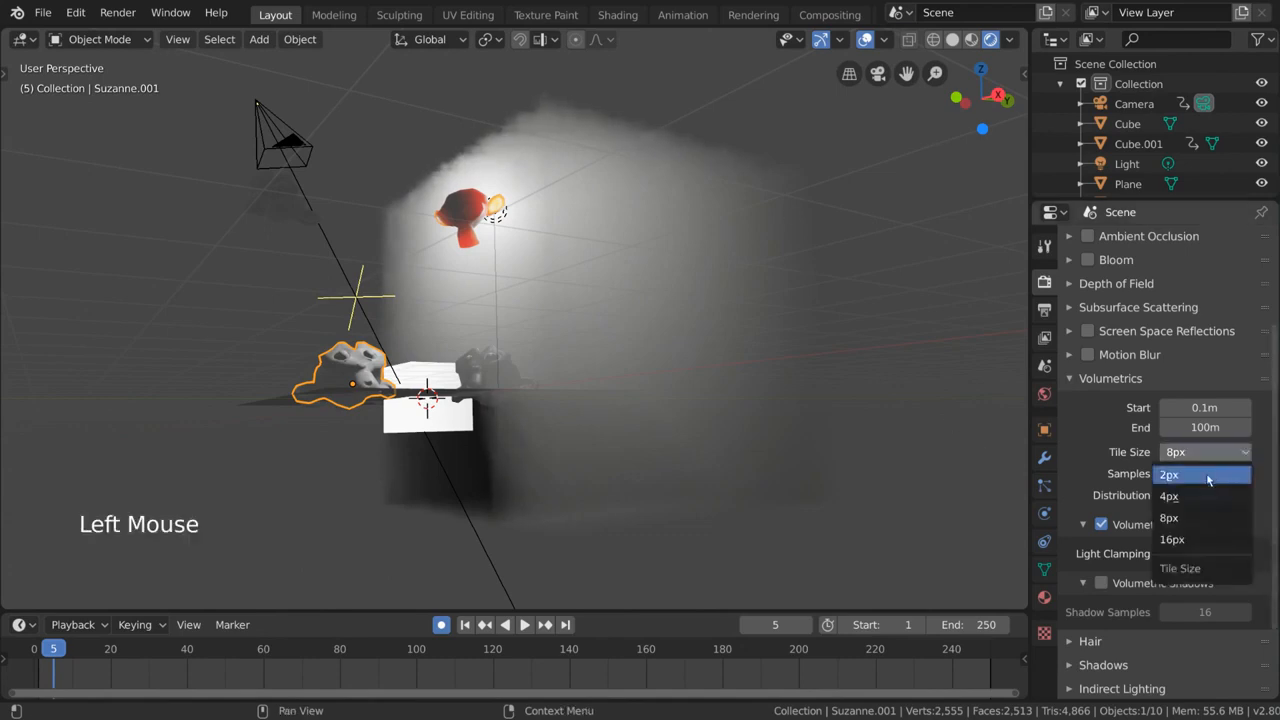
pyautogui.click(1192, 540)
pyautogui.moveTo(620, 350); pyautogui.dragTo(720, 352, button='middle')
# Set the Volumetrics tile size to 2px and check how the volume renders.
pyautogui.click(1205, 452)
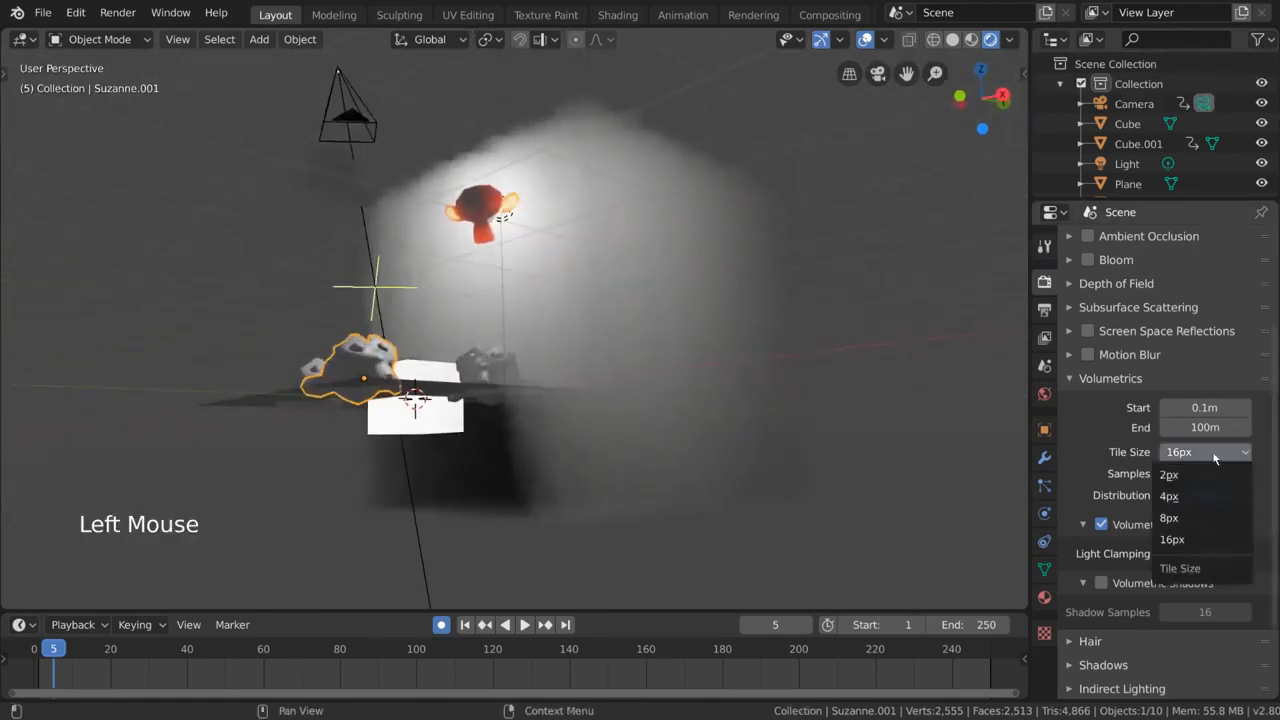
pyautogui.click(1185, 476)
pyautogui.moveTo(690, 334); pyautogui.dragTo(720, 326, button='middle')
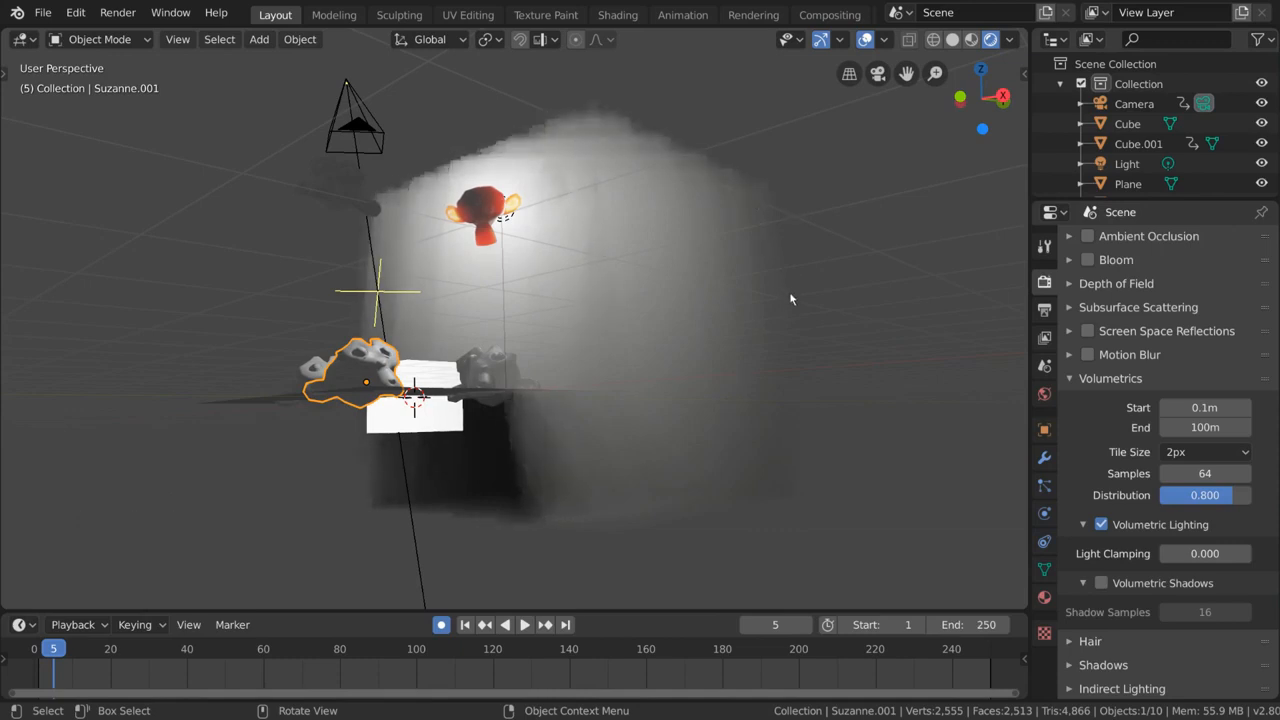
# Set the Volumetrics tile size to 8px.
pyautogui.click(1205, 452)
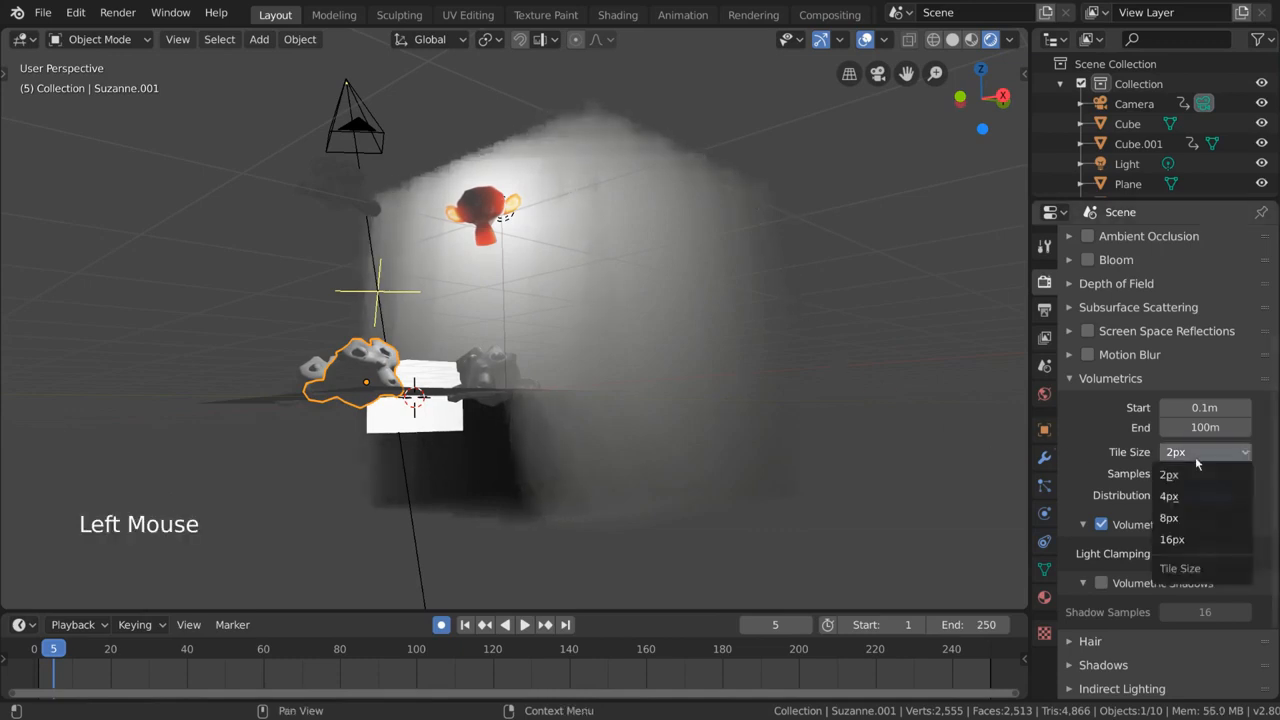
pyautogui.click(1200, 518)
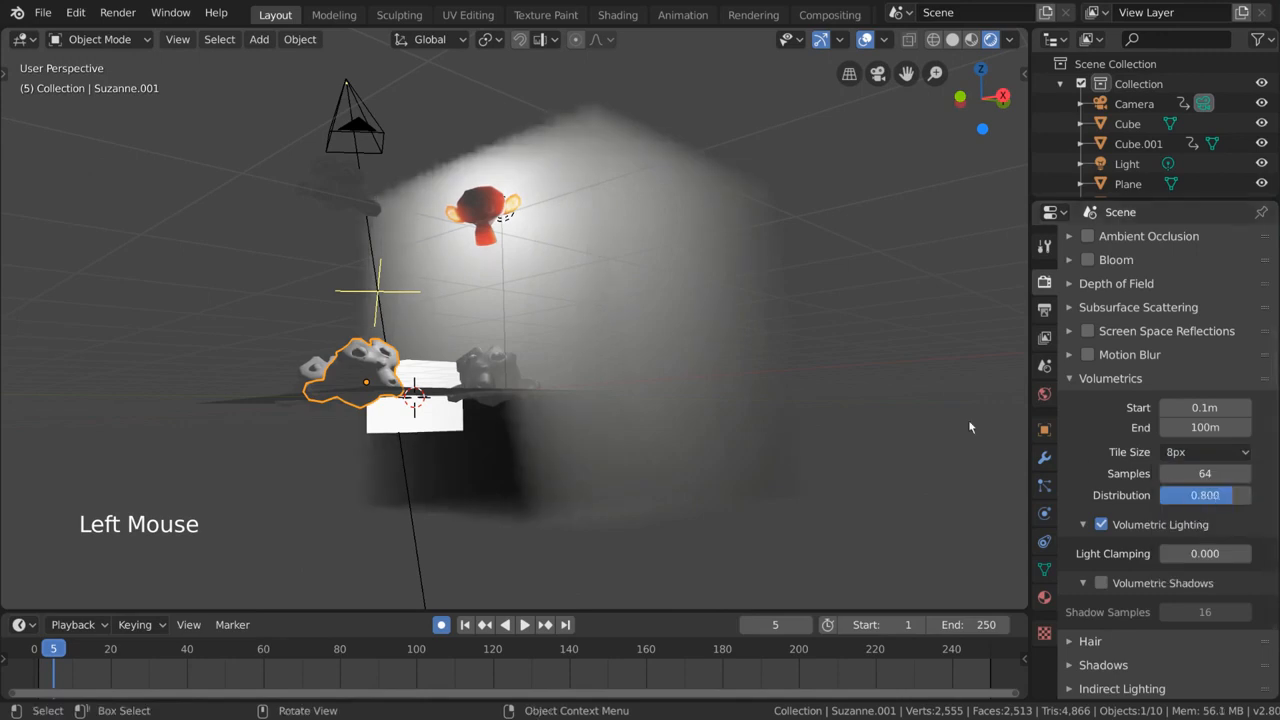
# Set the Volumetrics distribution to 0.000 and compare the volume up close and from farther away.
pyautogui.scroll(3, 676, 367)
pyautogui.moveTo(676, 367); pyautogui.dragTo(636, 313, button='middle')
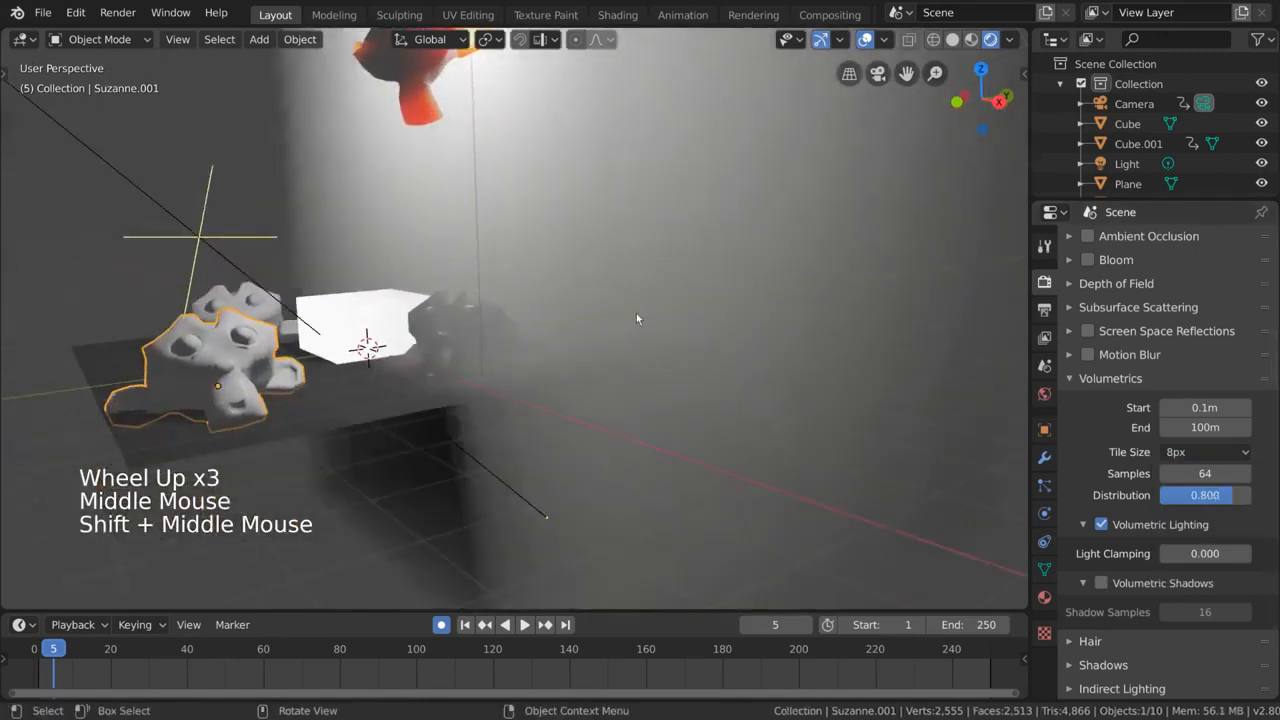
pyautogui.scroll(2, 632, 315)
pyautogui.scroll(4, 628, 318)
pyautogui.moveTo(513, 337); pyautogui.dragTo(585, 323, button='middle')
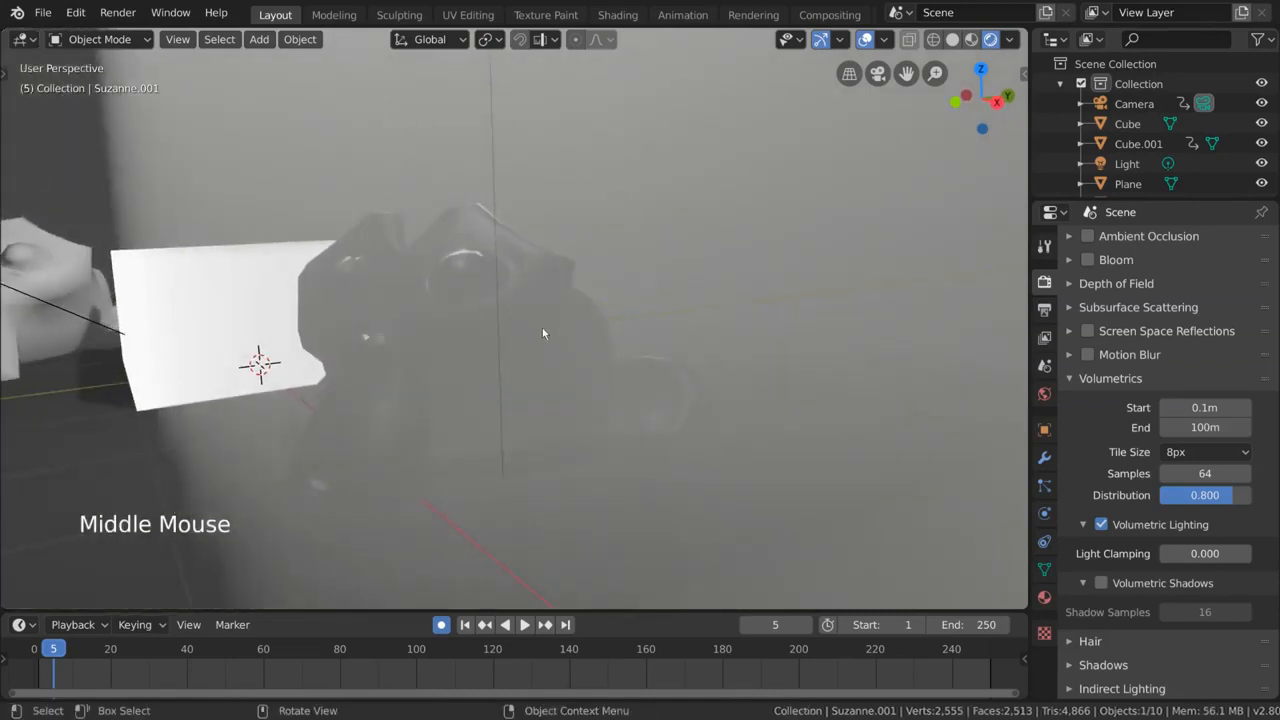
pyautogui.moveTo(1205, 495); pyautogui.dragTo(636, 494)
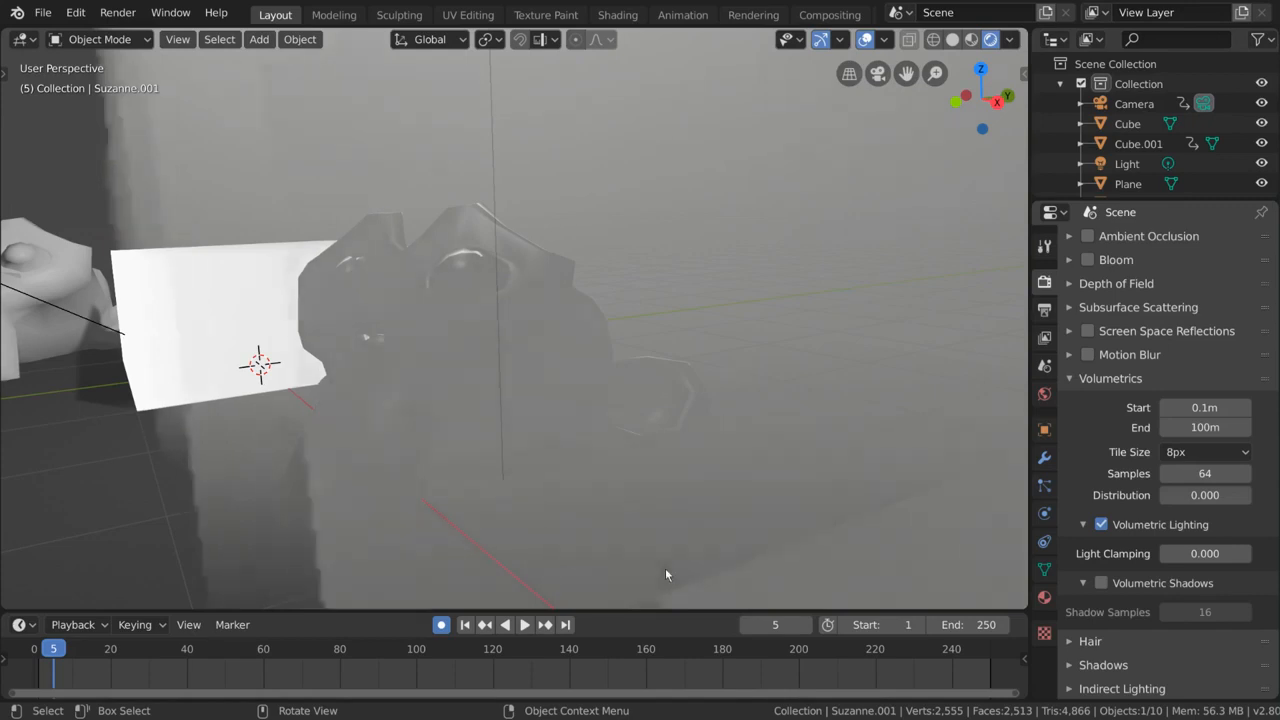
pyautogui.scroll(-6, 669, 540)
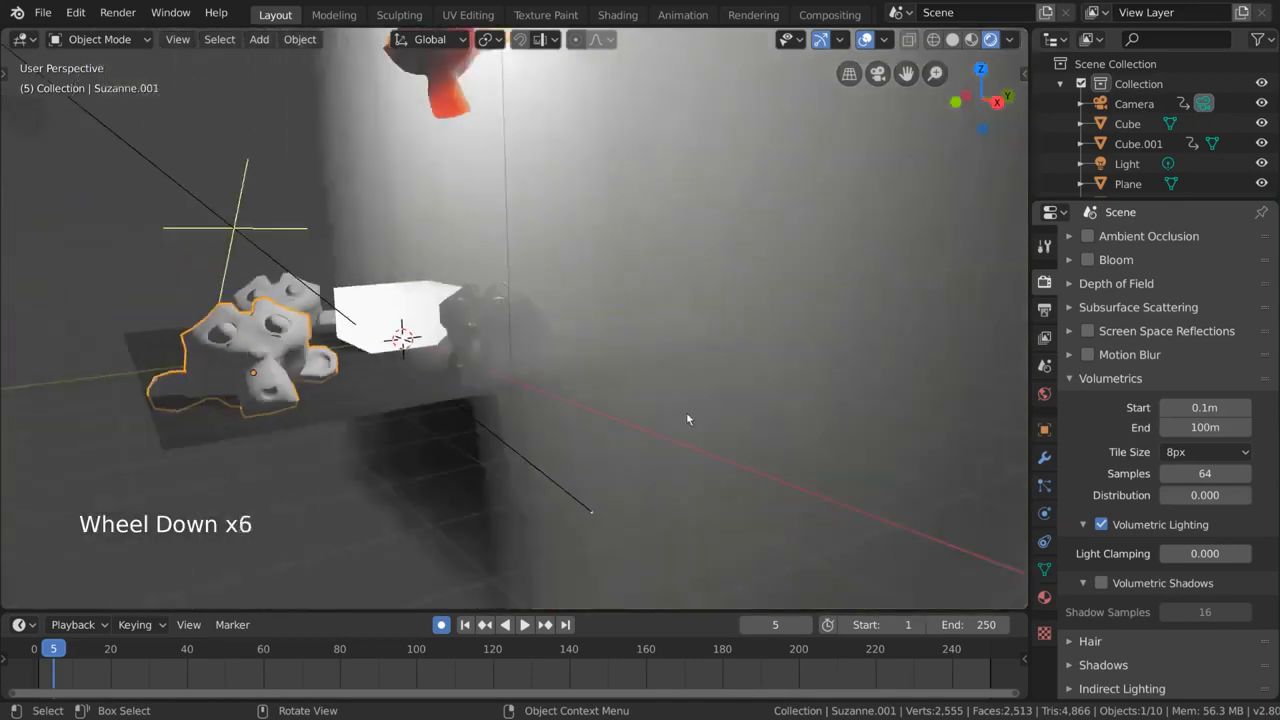
pyautogui.moveTo(686, 412); pyautogui.dragTo(713, 400, button='middle')
pyautogui.scroll(-3, 711, 369)
pyautogui.scroll(1, 712, 393)
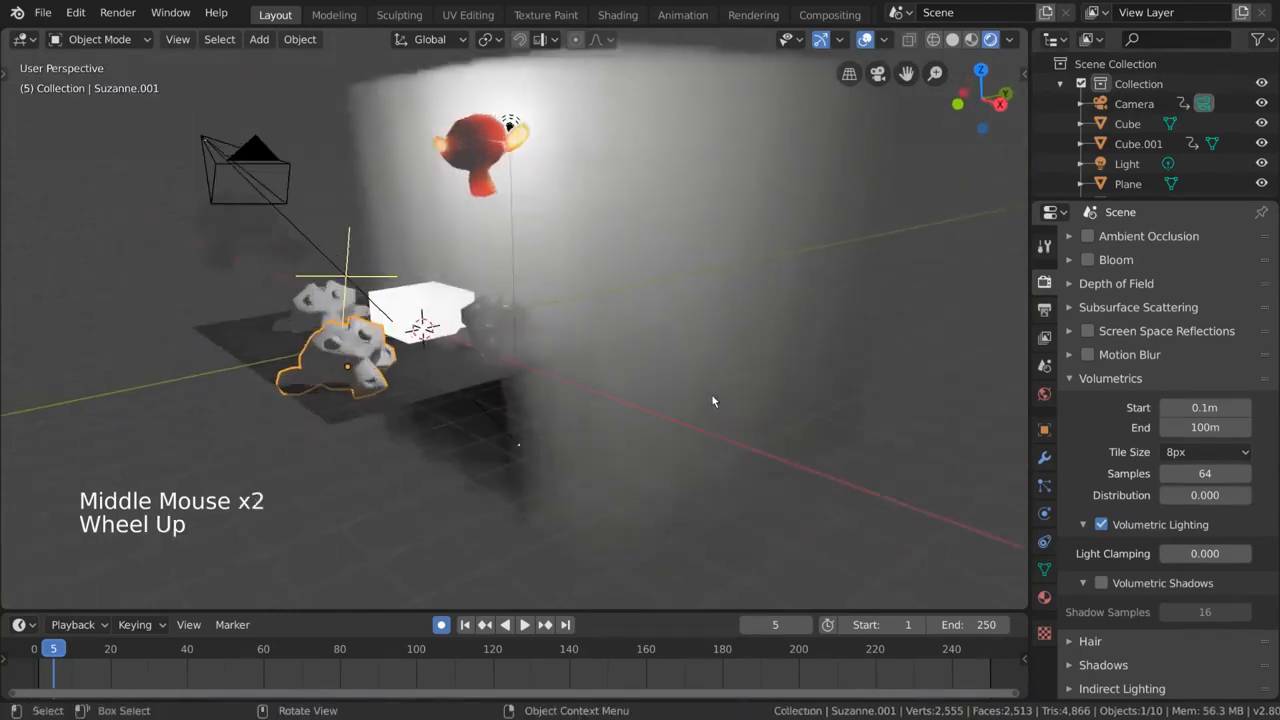
# Raise the Volumetrics distribution to about 0.787 while viewing the monkey head inside the volume up close.
pyautogui.scroll(4, 712, 396)
pyautogui.scroll(1, 712, 396)
pyautogui.scroll(2, 600, 430)
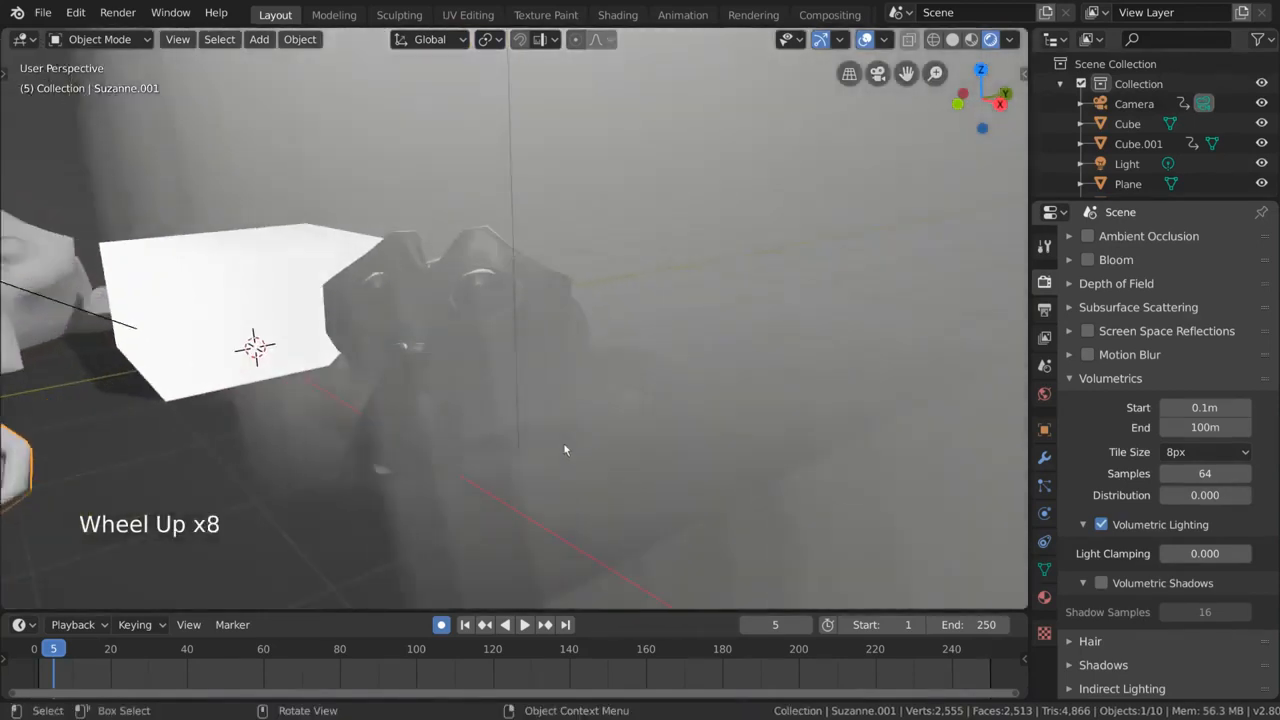
pyautogui.keyDown('shift'); pyautogui.moveTo(564, 444); pyautogui.dragTo(346, 417, button='middle'); pyautogui.keyUp('shift')
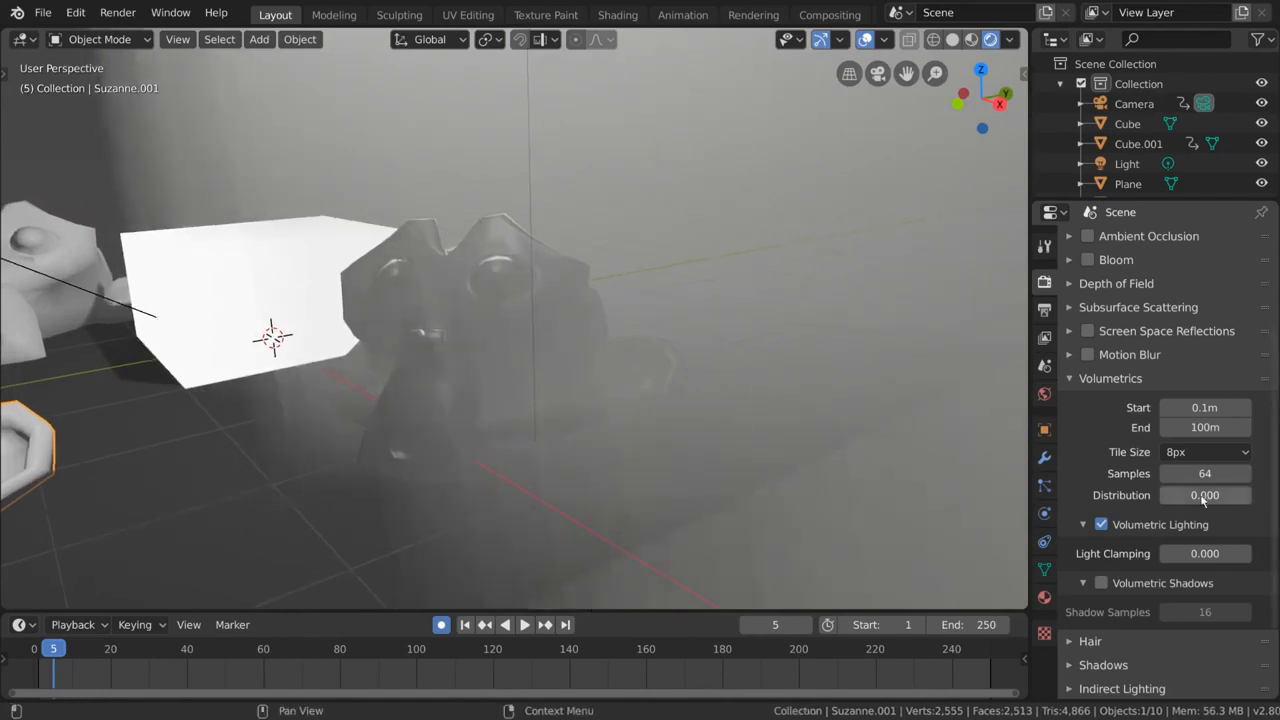
pyautogui.moveTo(1203, 497); pyautogui.dragTo(1276, 497)
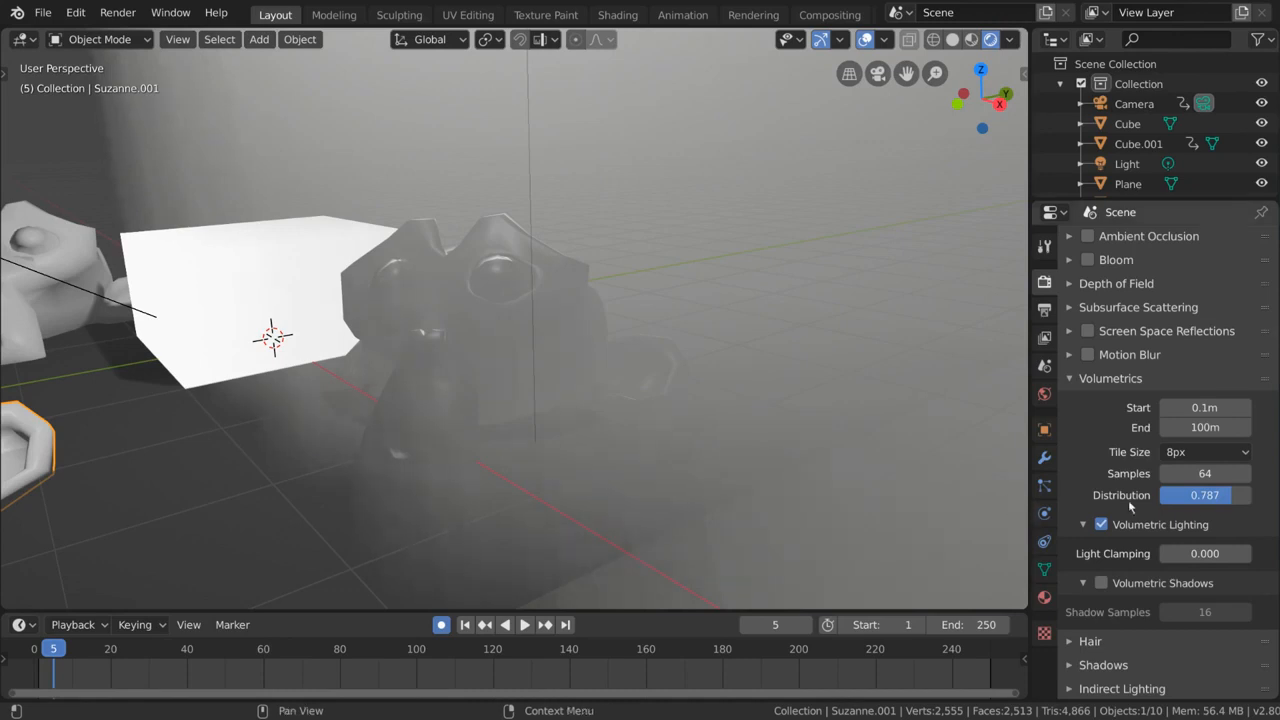
# Set the Volumetrics distribution to 0.9 and check the monkey head inside the volume up close.
pyautogui.click(1205, 495)
pyautogui.write('0.9')
pyautogui.press('Return')
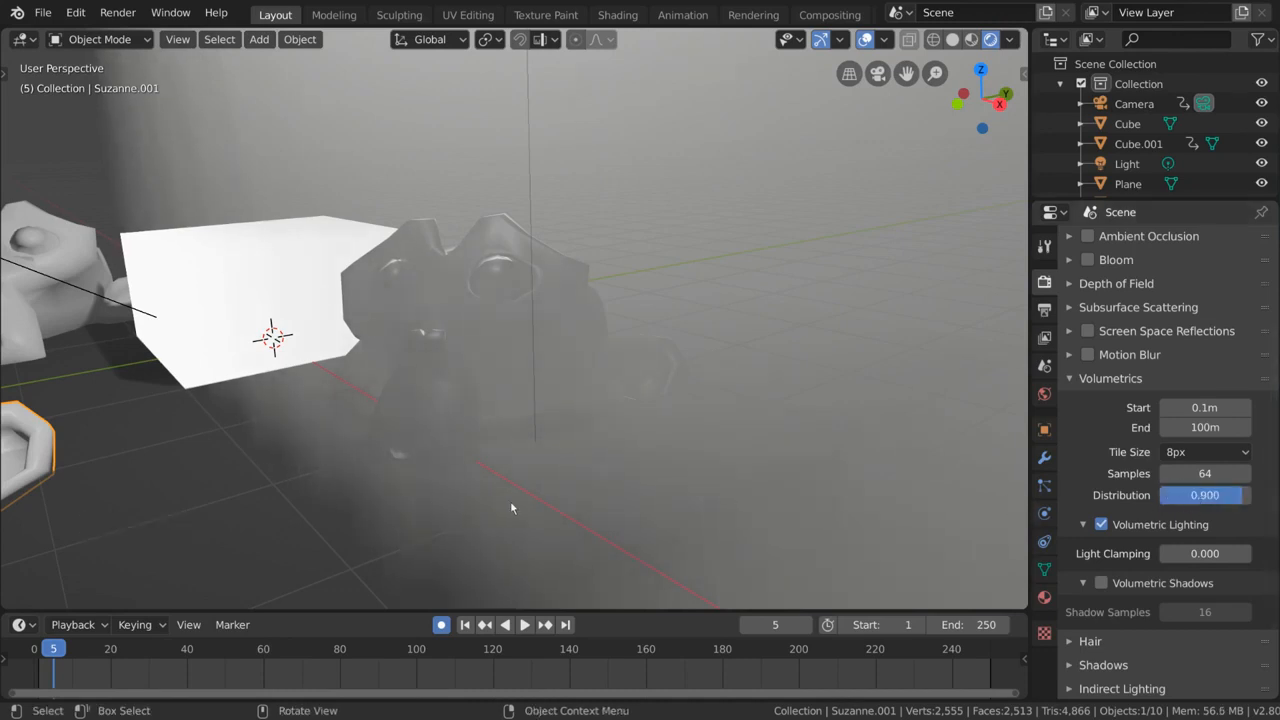
pyautogui.scroll(3, 695, 460)
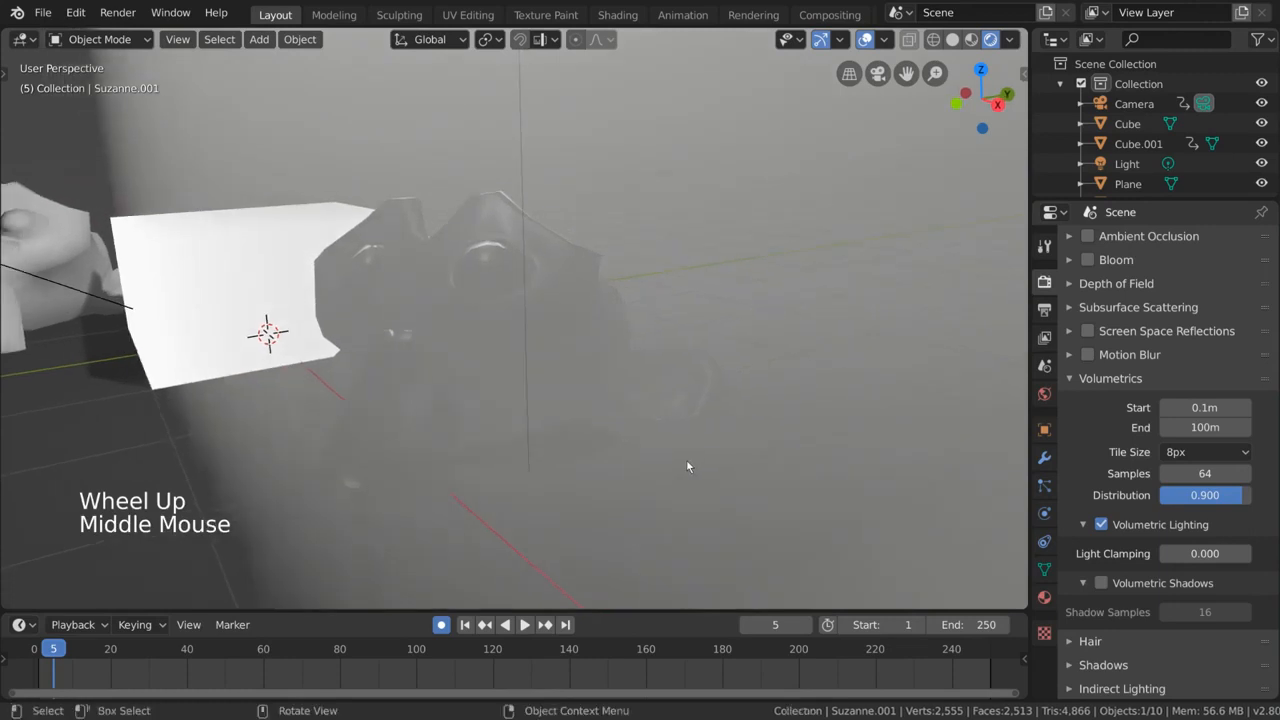
pyautogui.click(1199, 495)
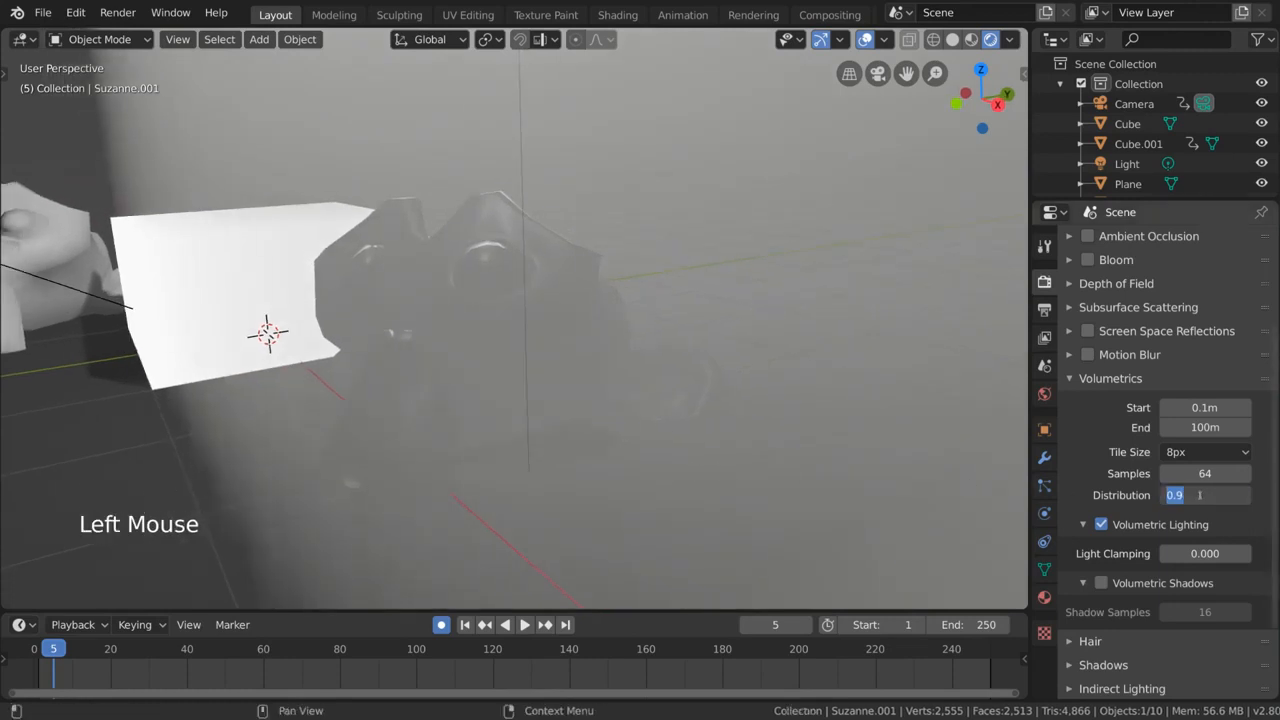
pyautogui.write('.9')
pyautogui.press('Return')
# Set the Volumetrics distribution to 0.8.
pyautogui.click(1196, 494)
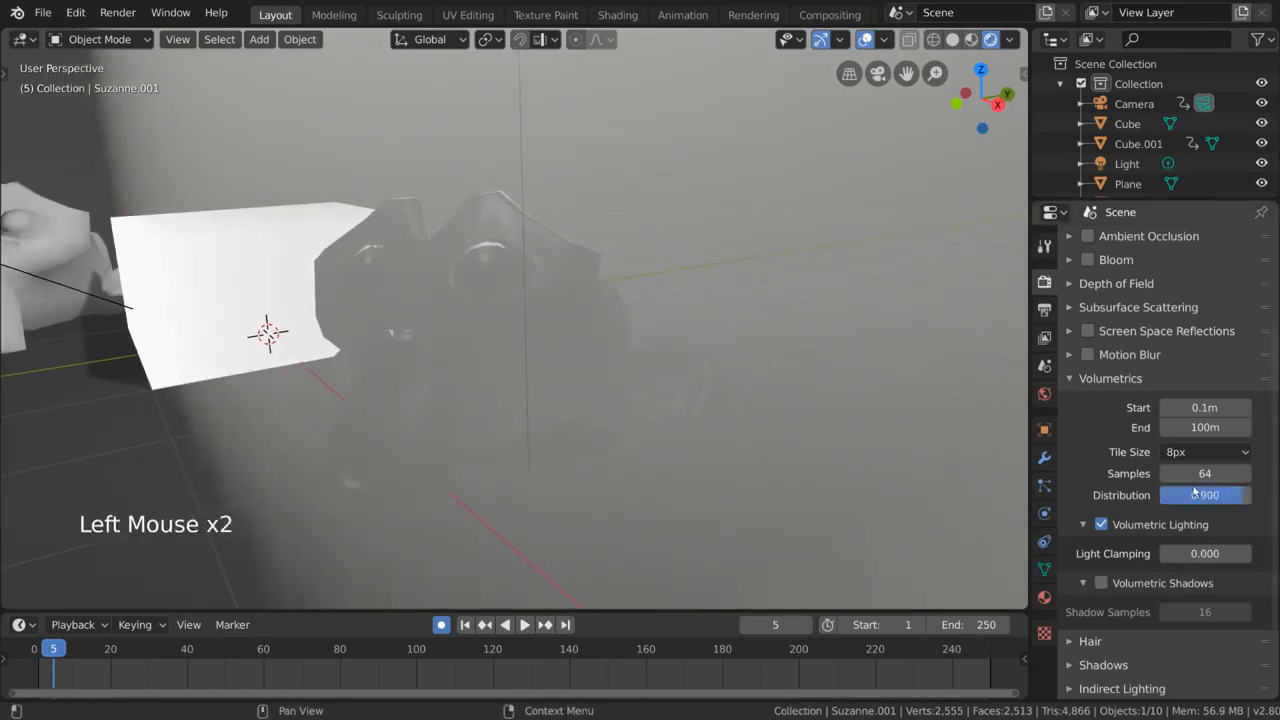
pyautogui.write('.8')
pyautogui.press('Return')
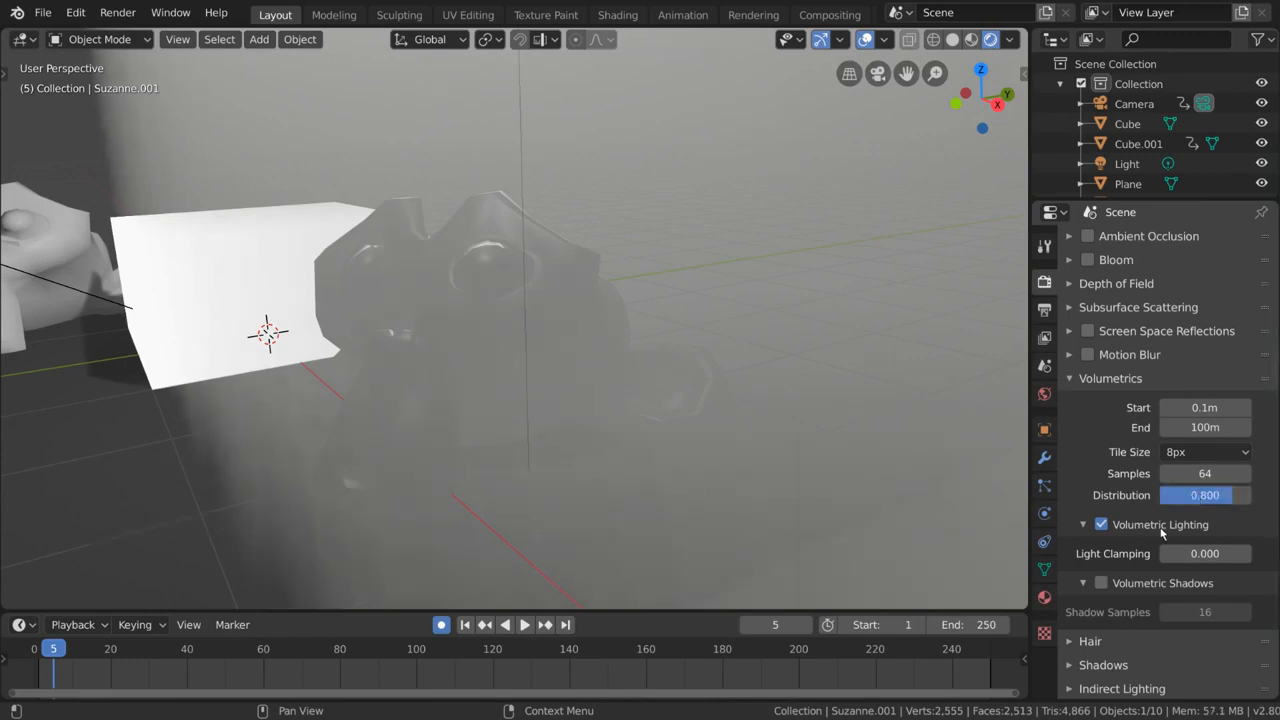
# Disable Volumetric Lighting to compare the whole volume without it, and turn it back on.
pyautogui.scroll(-7, 694, 421)
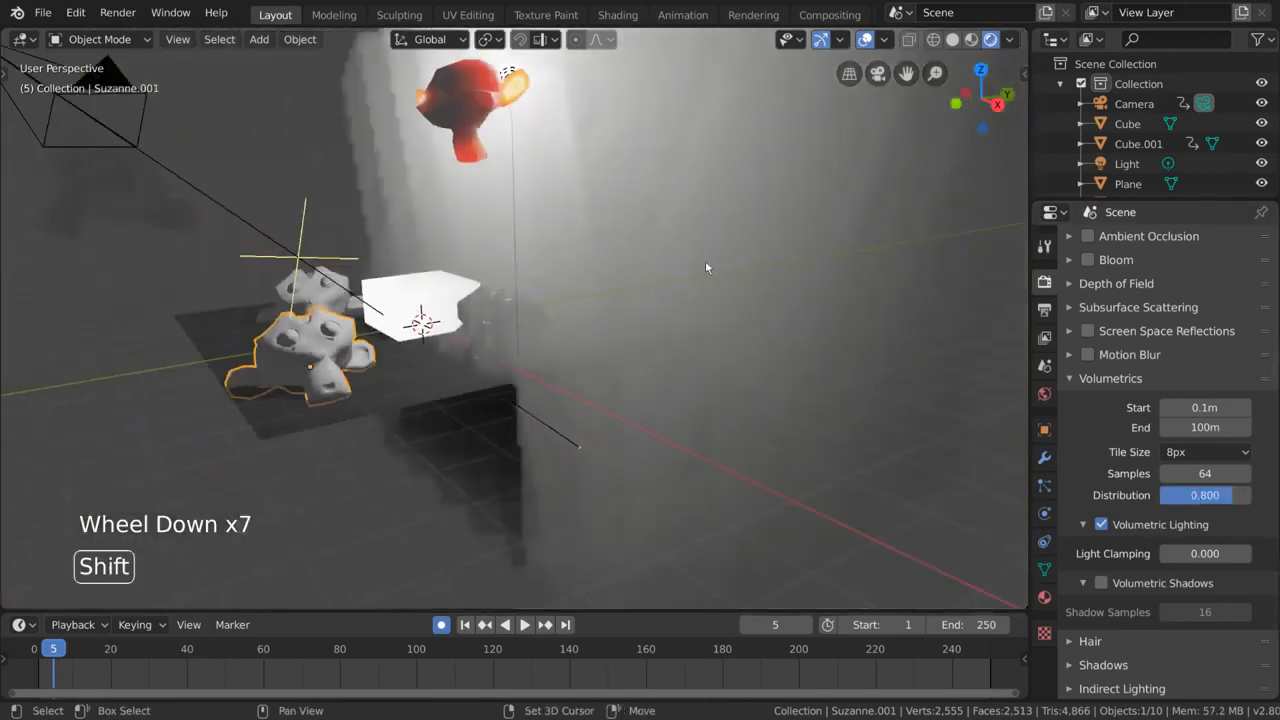
pyautogui.keyDown('shift'); pyautogui.moveTo(705, 260); pyautogui.dragTo(695, 308, button='middle'); pyautogui.keyUp('shift')
pyautogui.click(1103, 525)
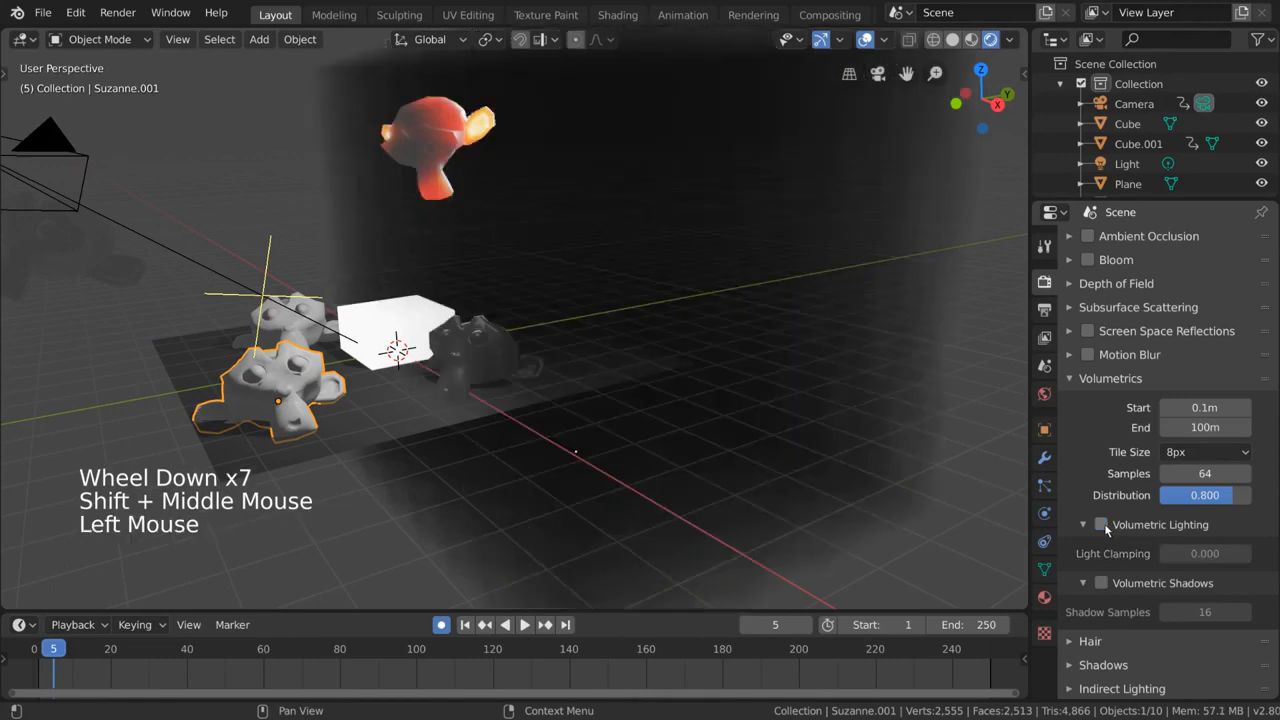
pyautogui.moveTo(660, 375); pyautogui.dragTo(636, 328, button='middle')
pyautogui.scroll(-2, 660, 355)
pyautogui.click(1101, 524)
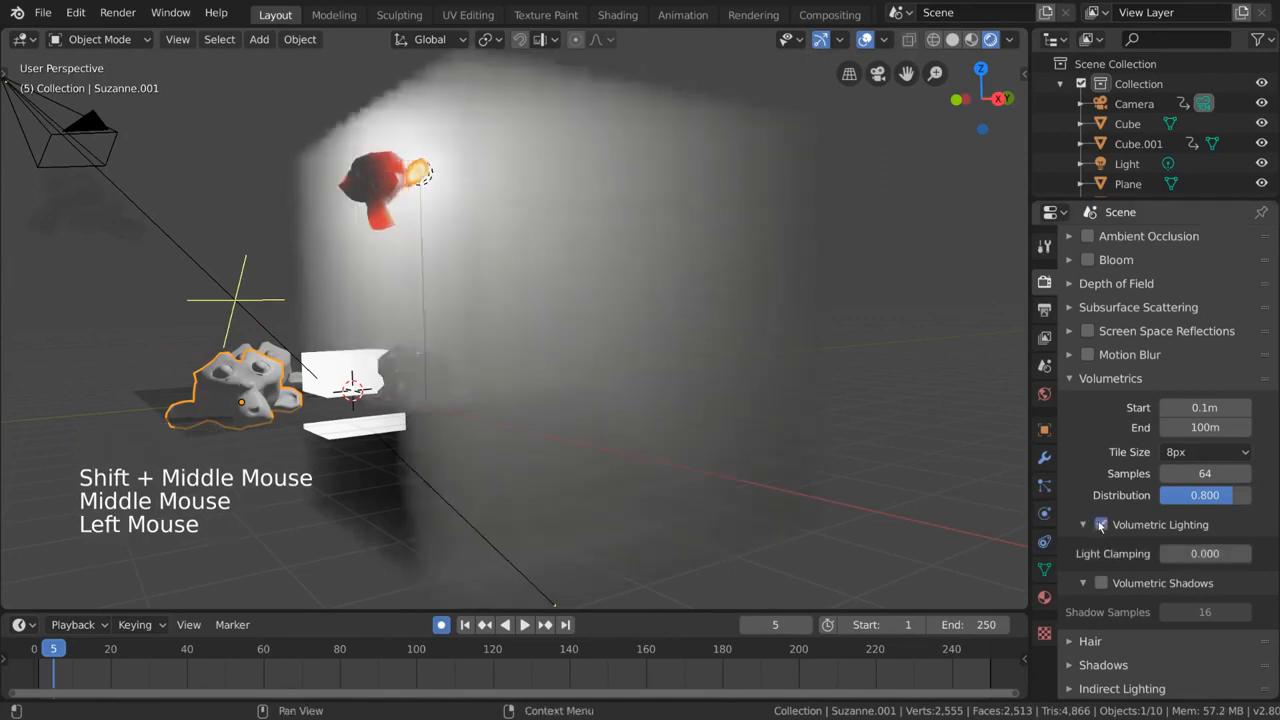
# Try a Volumetric Lighting light clamping of about 3.4 and reset it to 0.
pyautogui.doubleClick(1205, 553)
pyautogui.write('7.6')
pyautogui.press('Return')
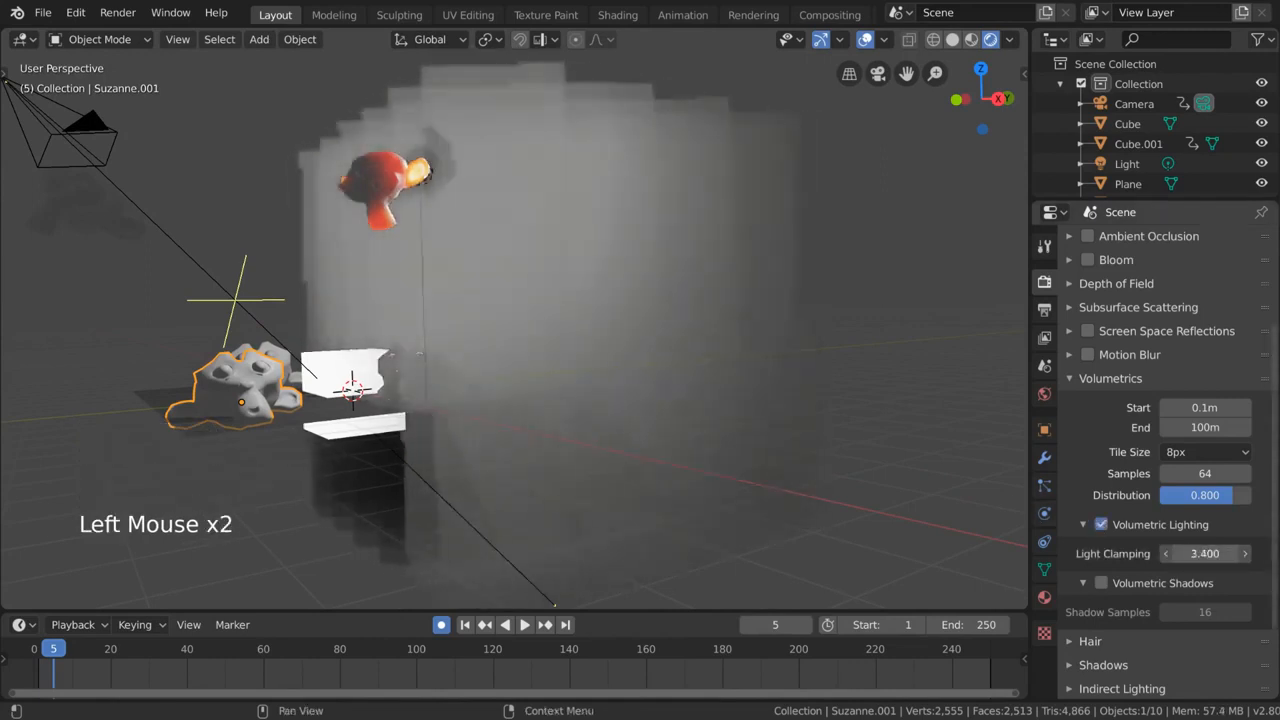
pyautogui.moveTo(1205, 553); pyautogui.dragTo(1129, 553)
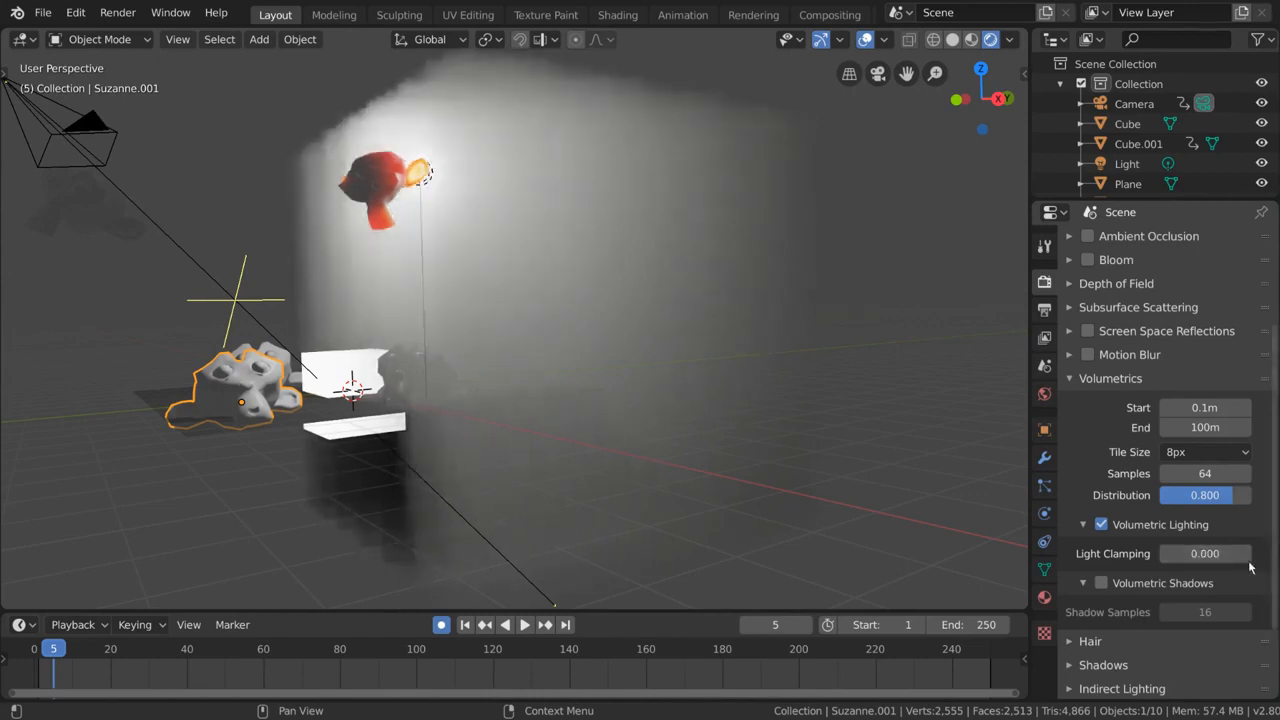
# Enable Volumetric Shadows, switching them off and on again to compare the shading inside the volume.
pyautogui.moveTo(848, 419); pyautogui.dragTo(724, 293, button='middle')
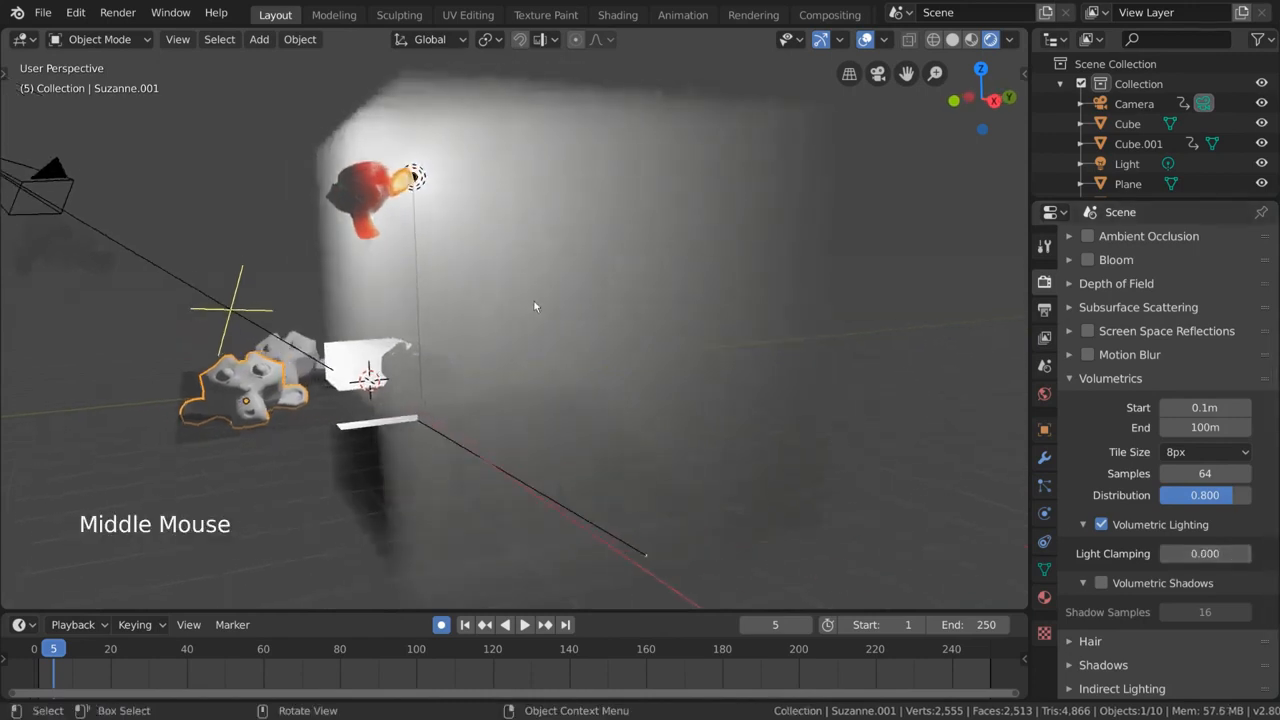
pyautogui.moveTo(534, 301); pyautogui.dragTo(554, 323, button='middle')
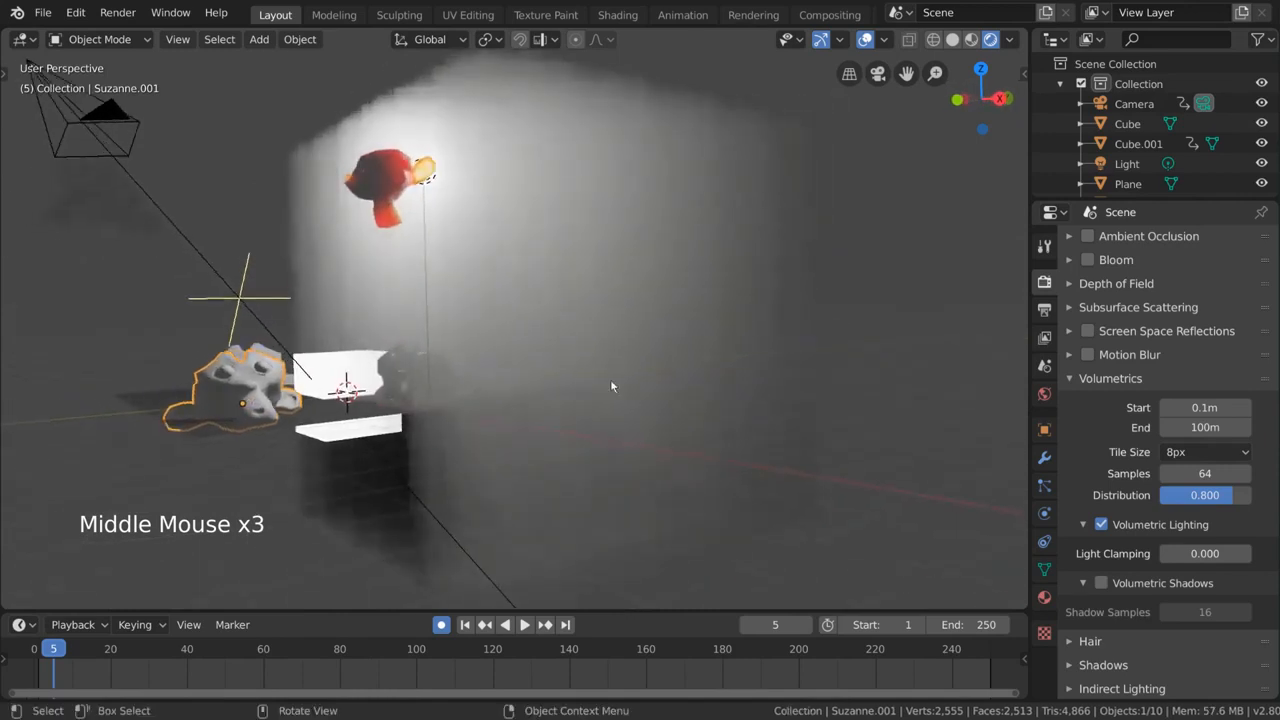
pyautogui.click(1101, 583)
pyautogui.moveTo(745, 430); pyautogui.dragTo(503, 421, button='middle')
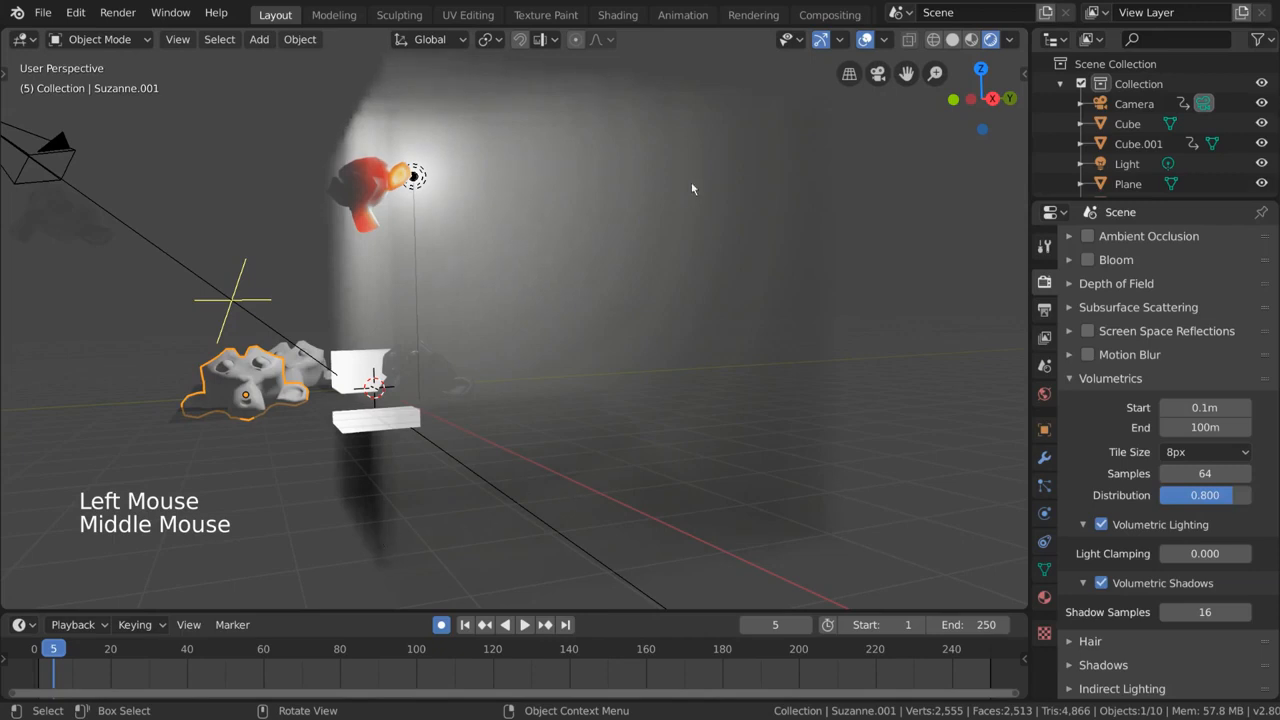
pyautogui.click(1104, 585)
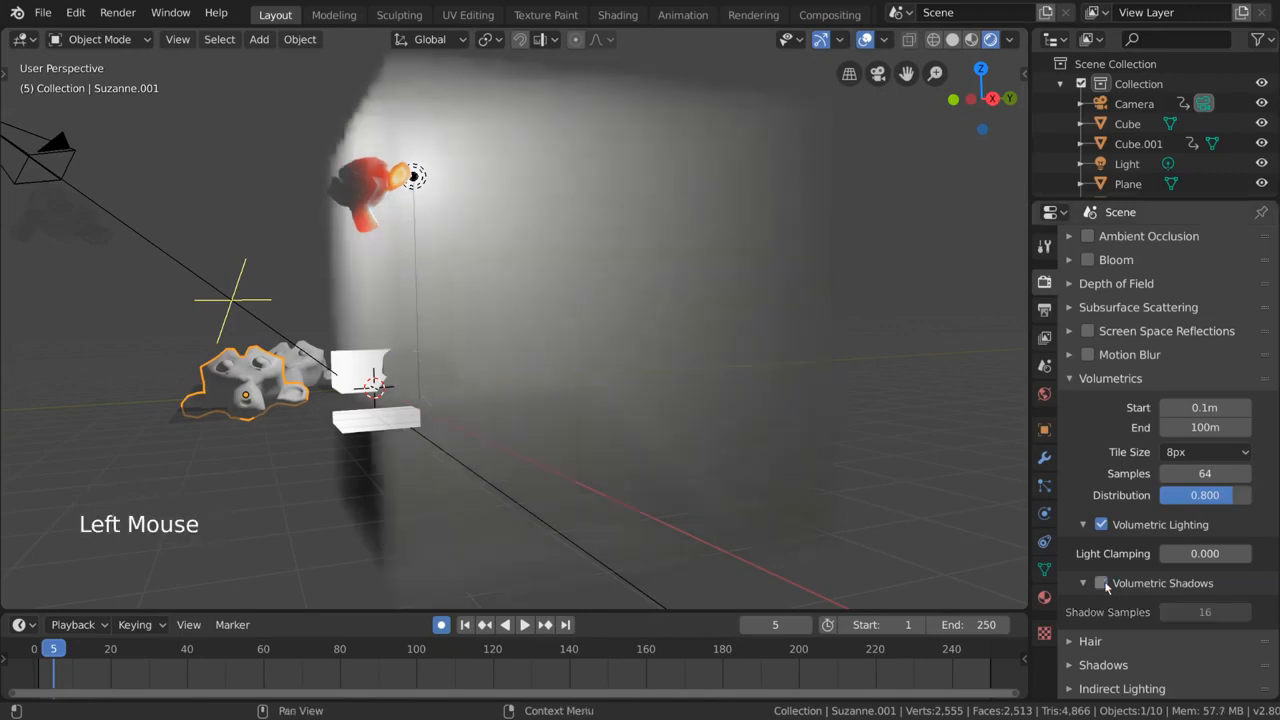
pyautogui.click(1104, 585)
pyautogui.moveTo(760, 385); pyautogui.dragTo(727, 367, button='middle')
pyautogui.scroll(-1, 743, 360)
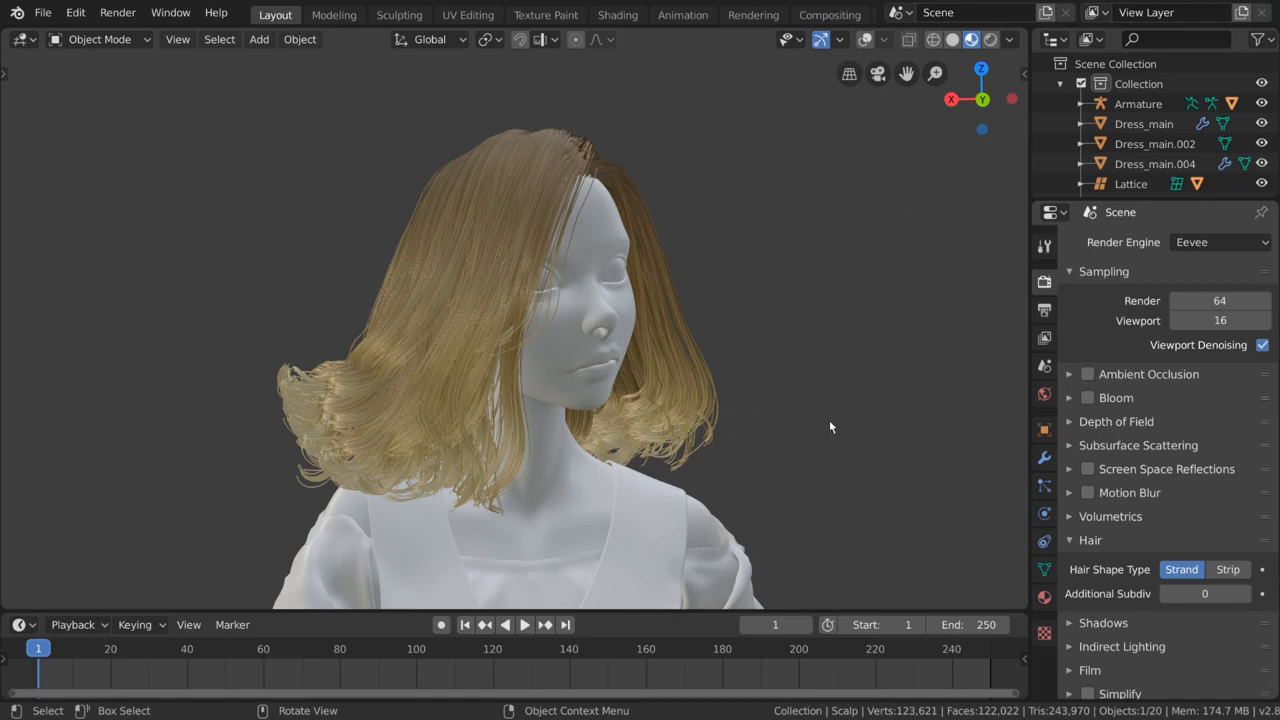
# Compare the Strand and Strip hair shape types on the character's hair, finishing with Strip.
pyautogui.scroll(1, 840, 422)
pyautogui.moveTo(841, 422); pyautogui.dragTo(830, 426, button='middle')
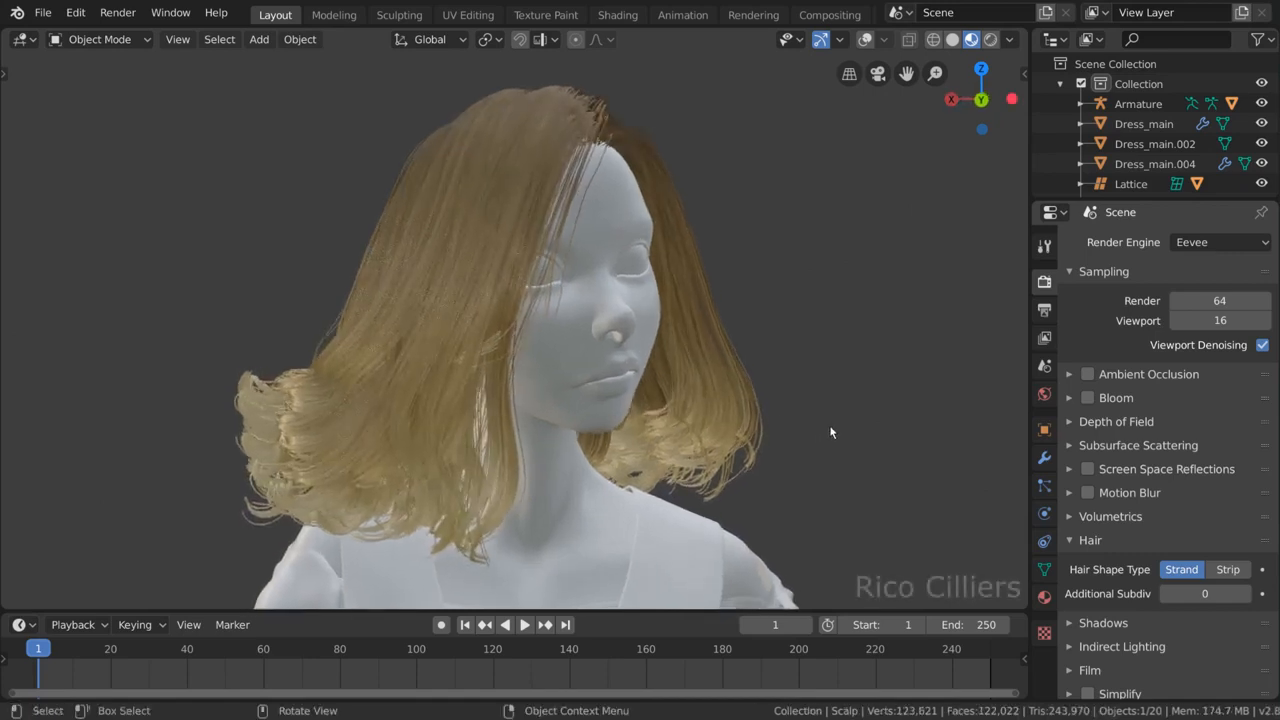
pyautogui.click(1224, 570)
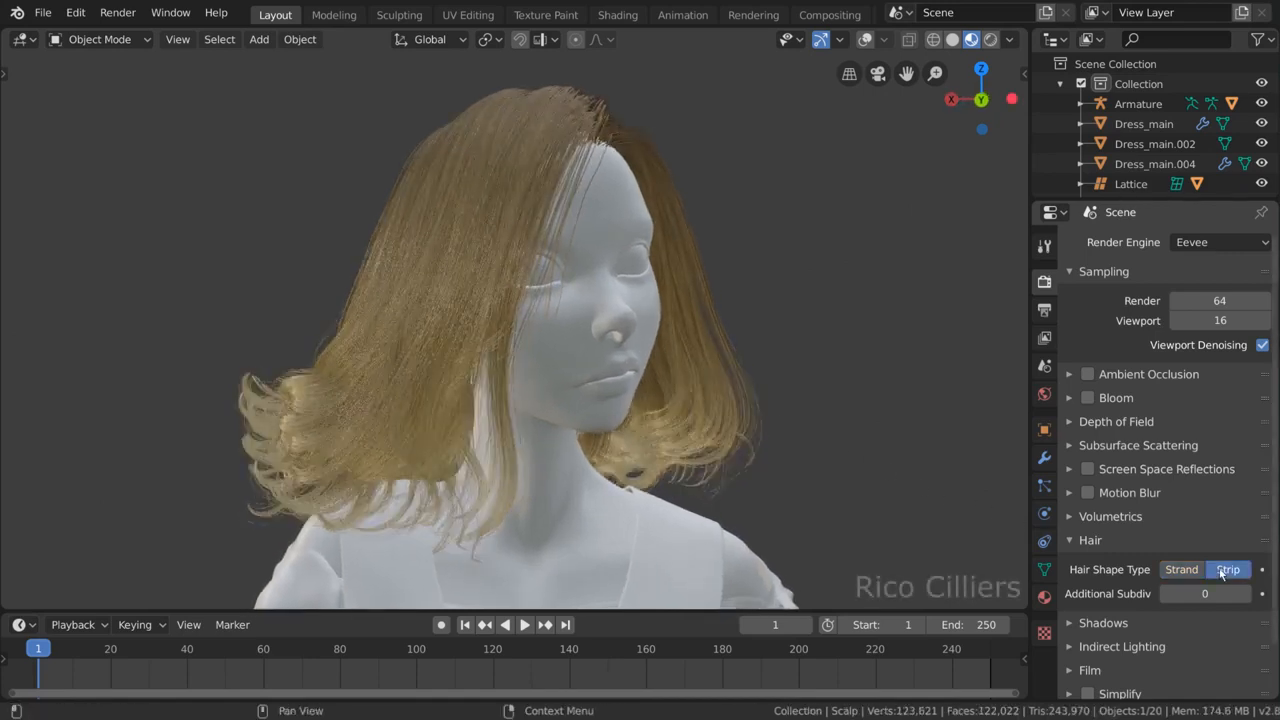
pyautogui.click(1185, 570)
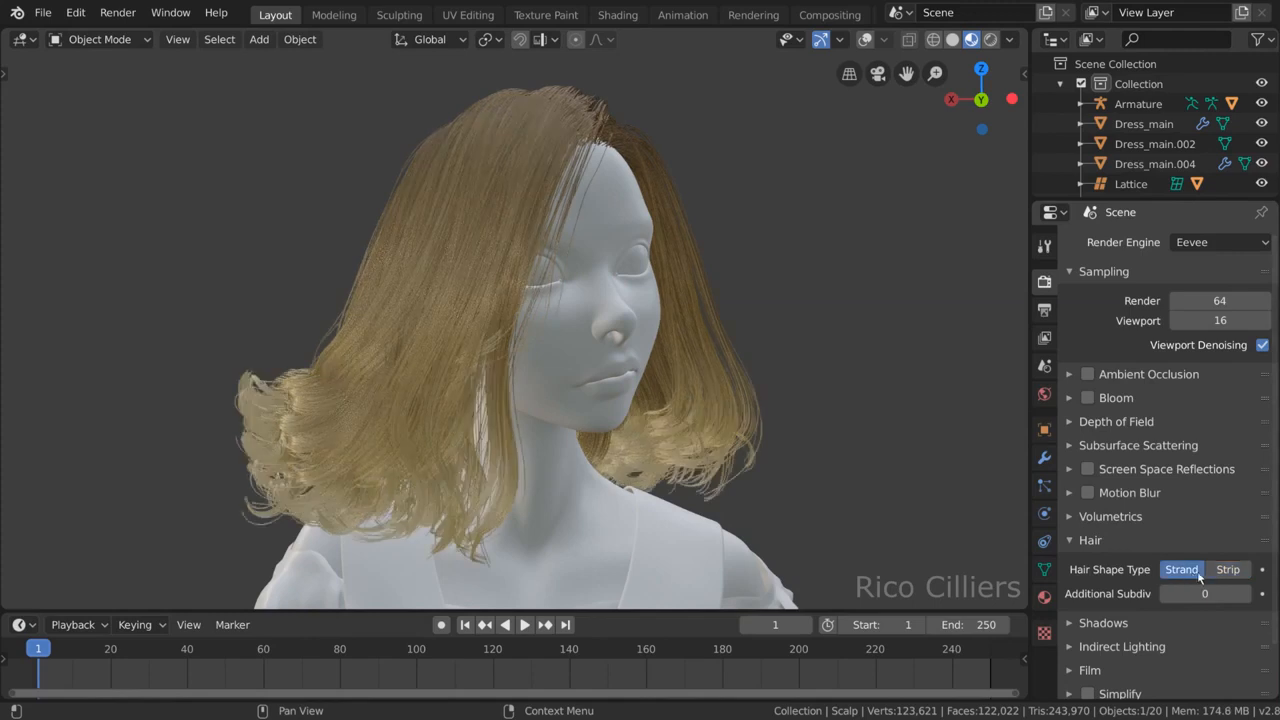
pyautogui.click(1226, 570)
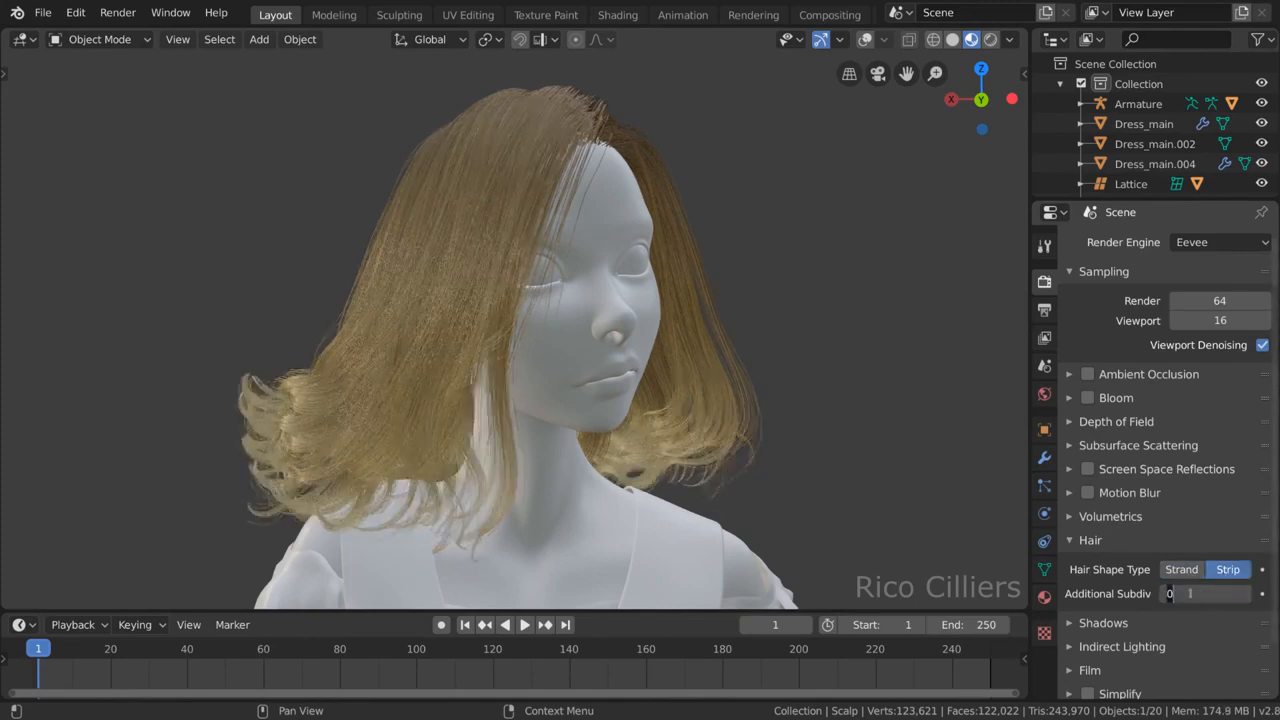
pyautogui.press('Return')
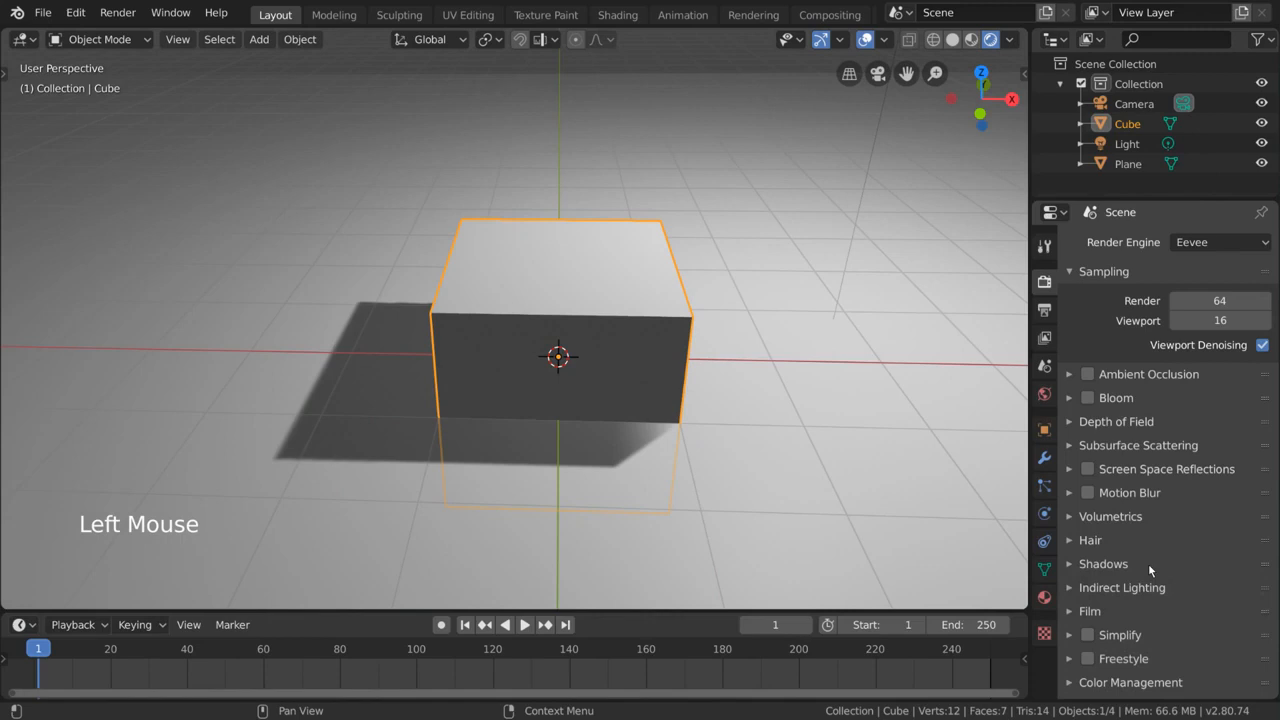
# Show the Shadows render settings in the cube scene and set the shadow method to VSM.
pyautogui.click(1103, 564)
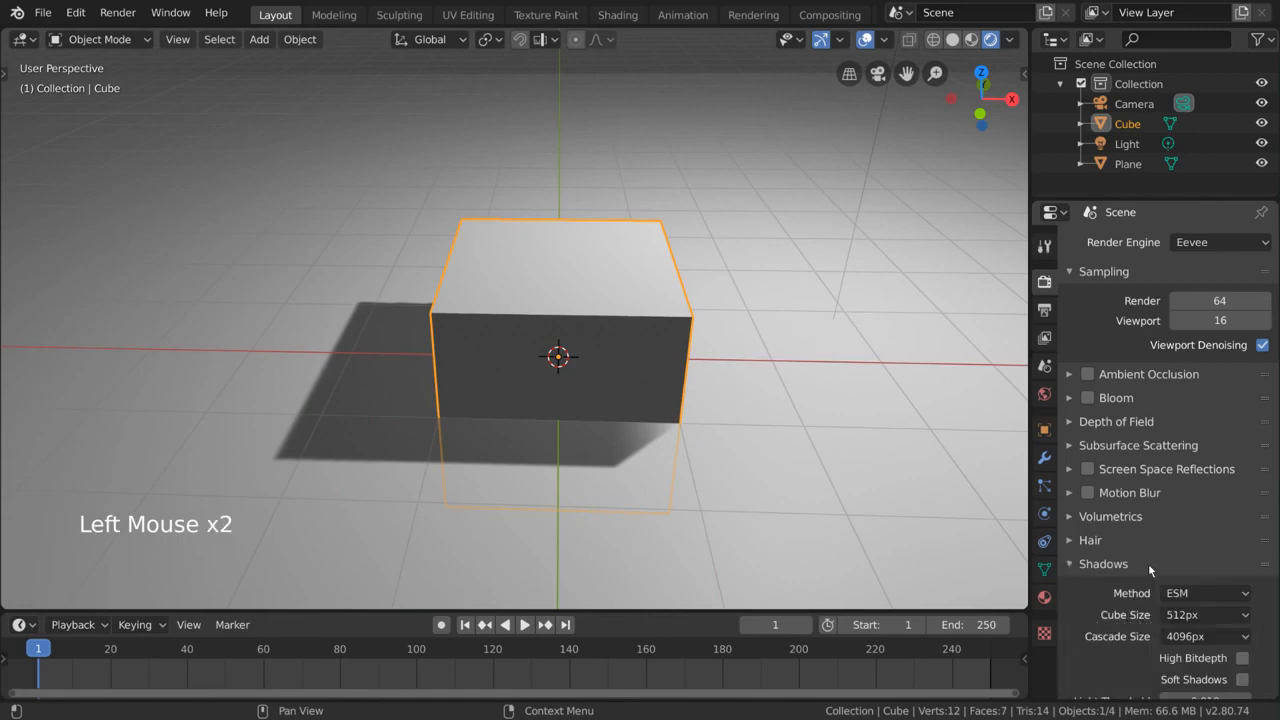
pyautogui.scroll(-9, 1098, 462)
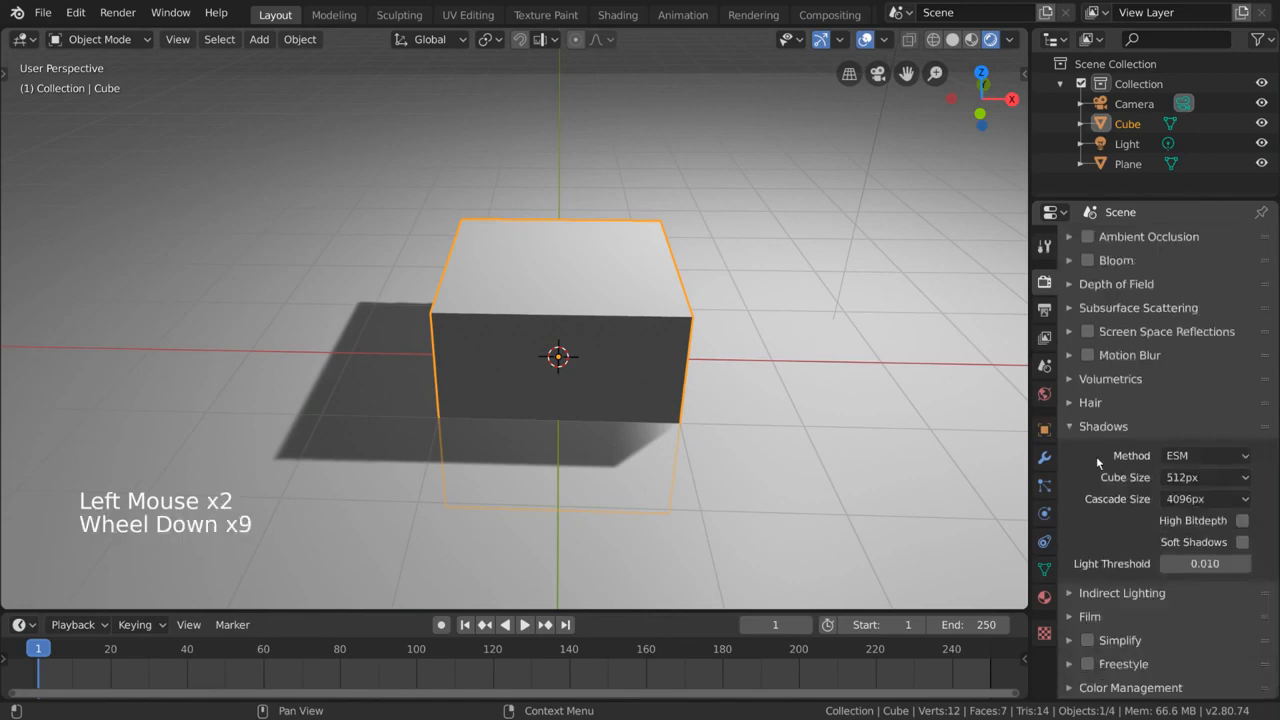
pyautogui.click(1236, 459)
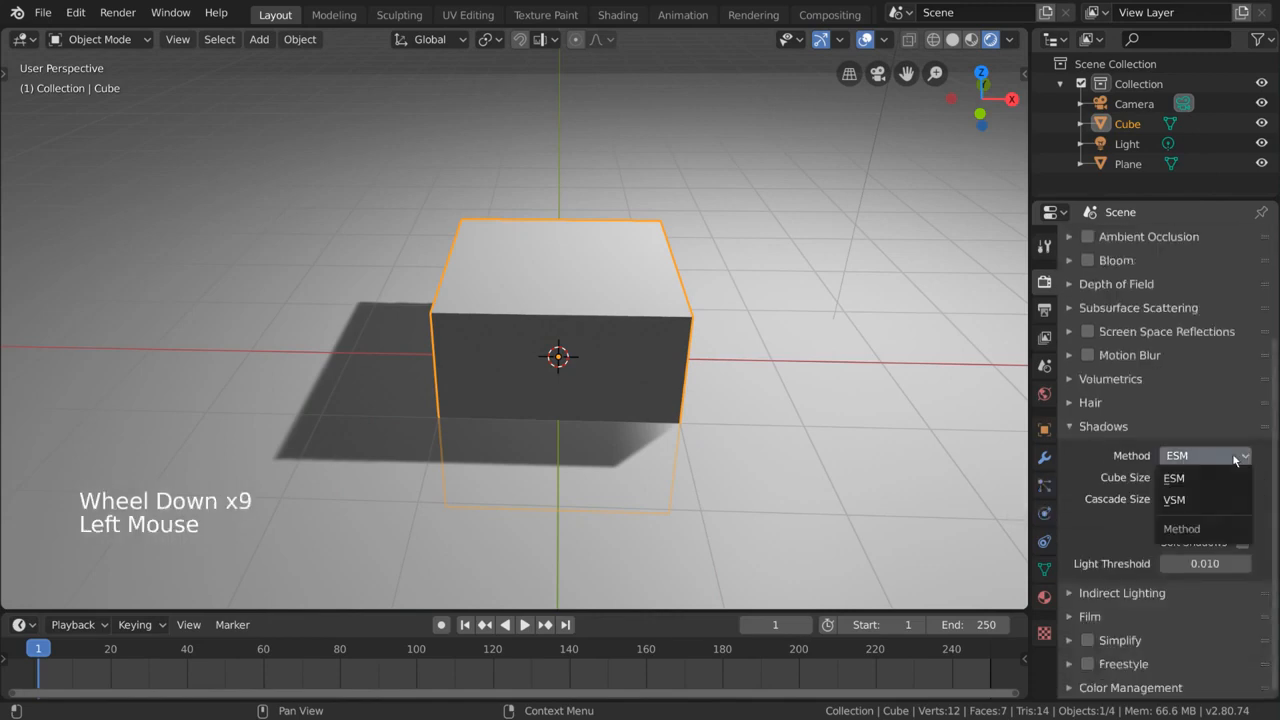
pyautogui.click(1230, 508)
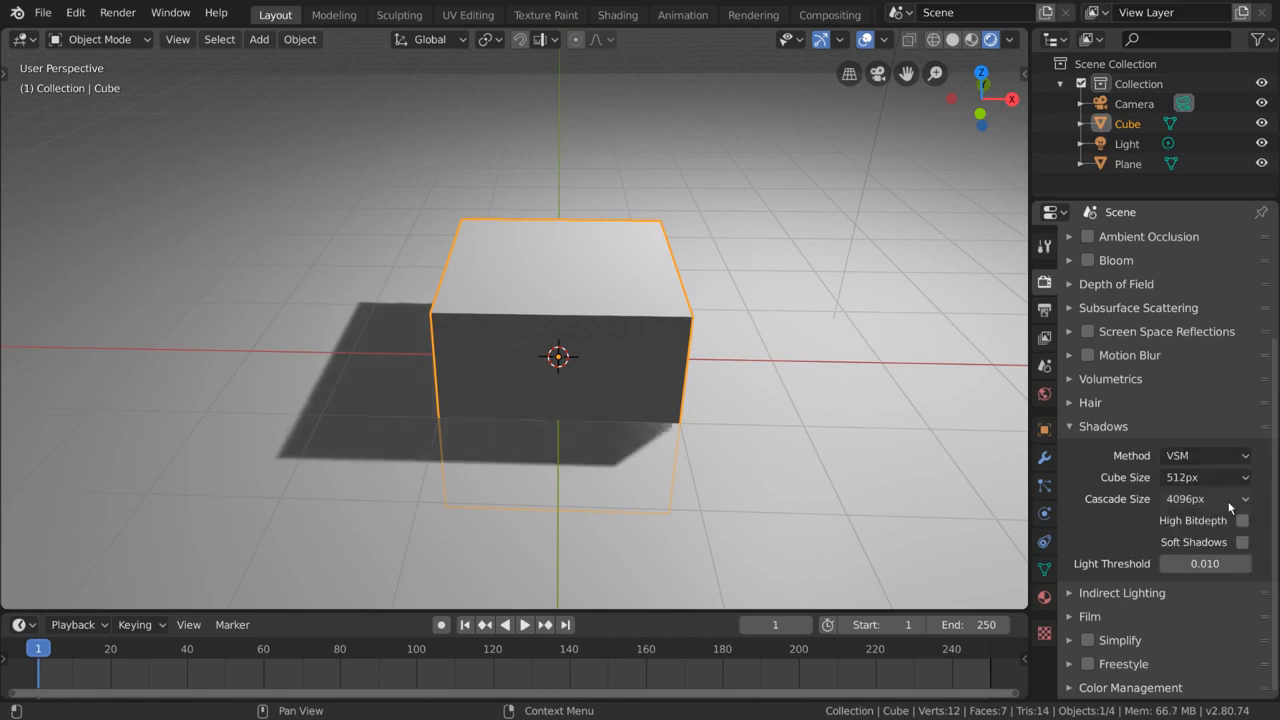
# Alternate the shadow method between ESM and VSM to compare the cube's shadow, finishing with ESM.
pyautogui.click(1236, 465)
pyautogui.click(1233, 478)
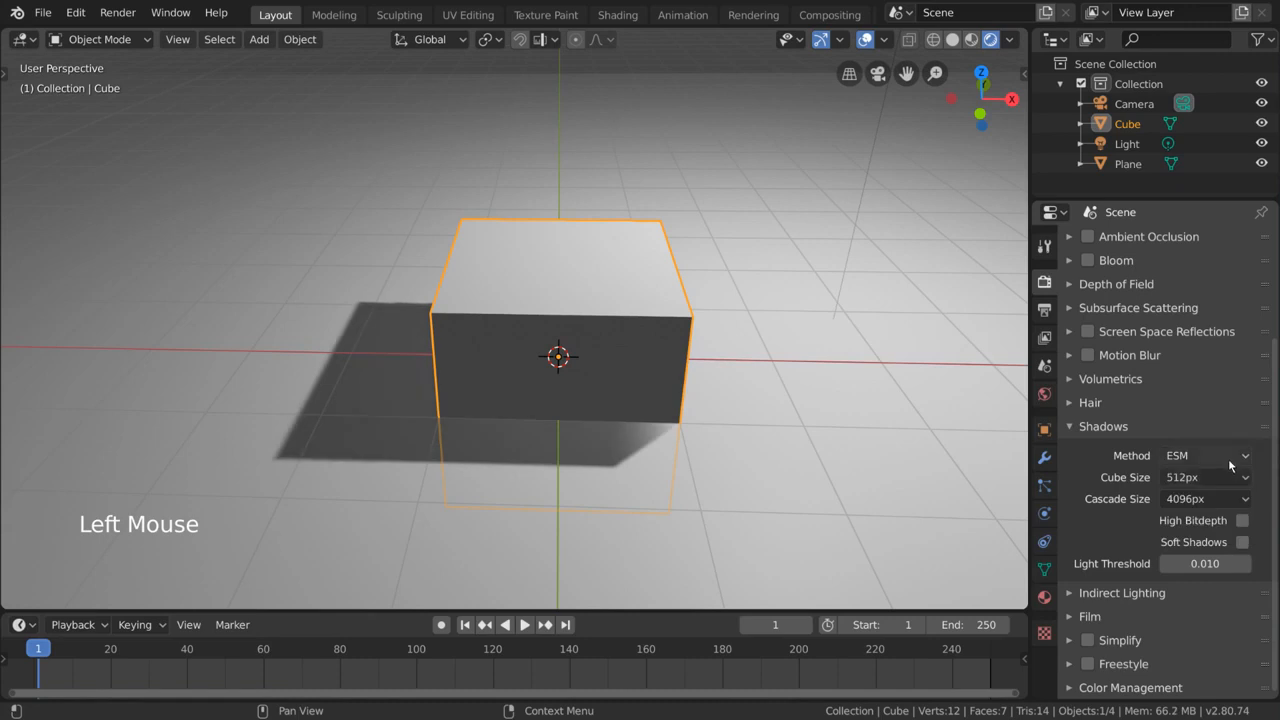
pyautogui.click(1231, 463)
pyautogui.click(1229, 499)
pyautogui.click(1232, 459)
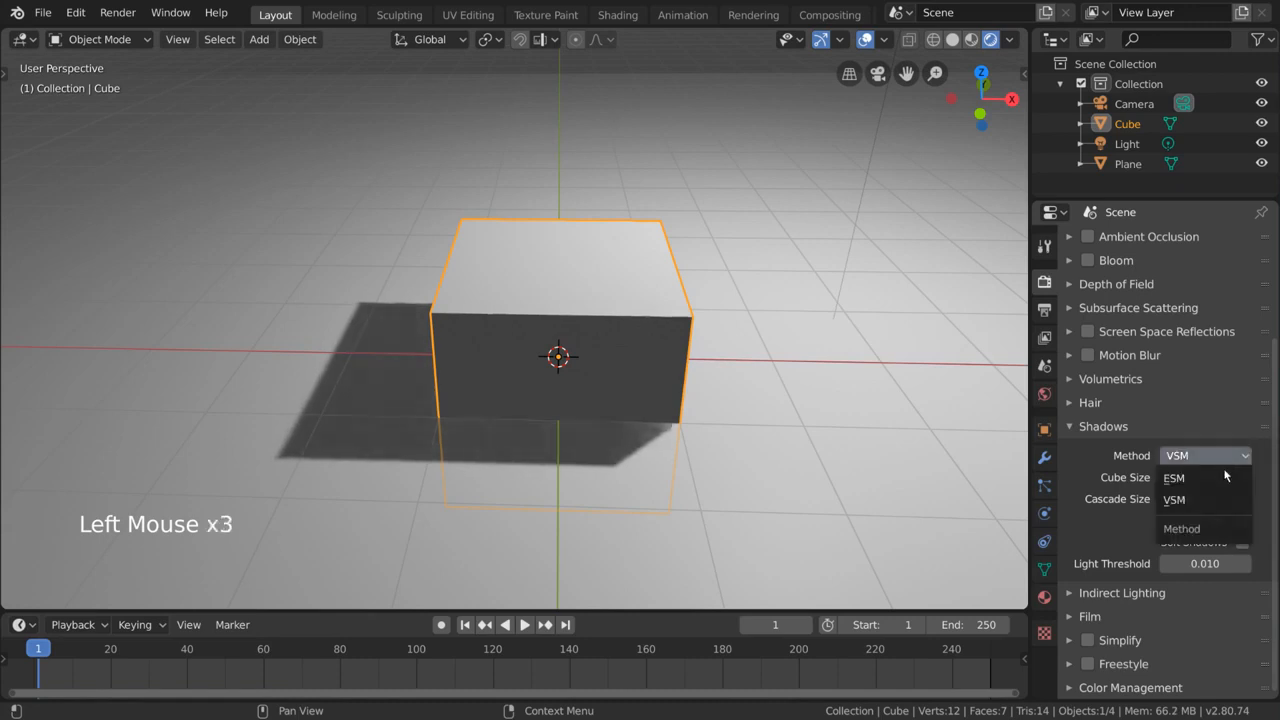
pyautogui.click(1223, 479)
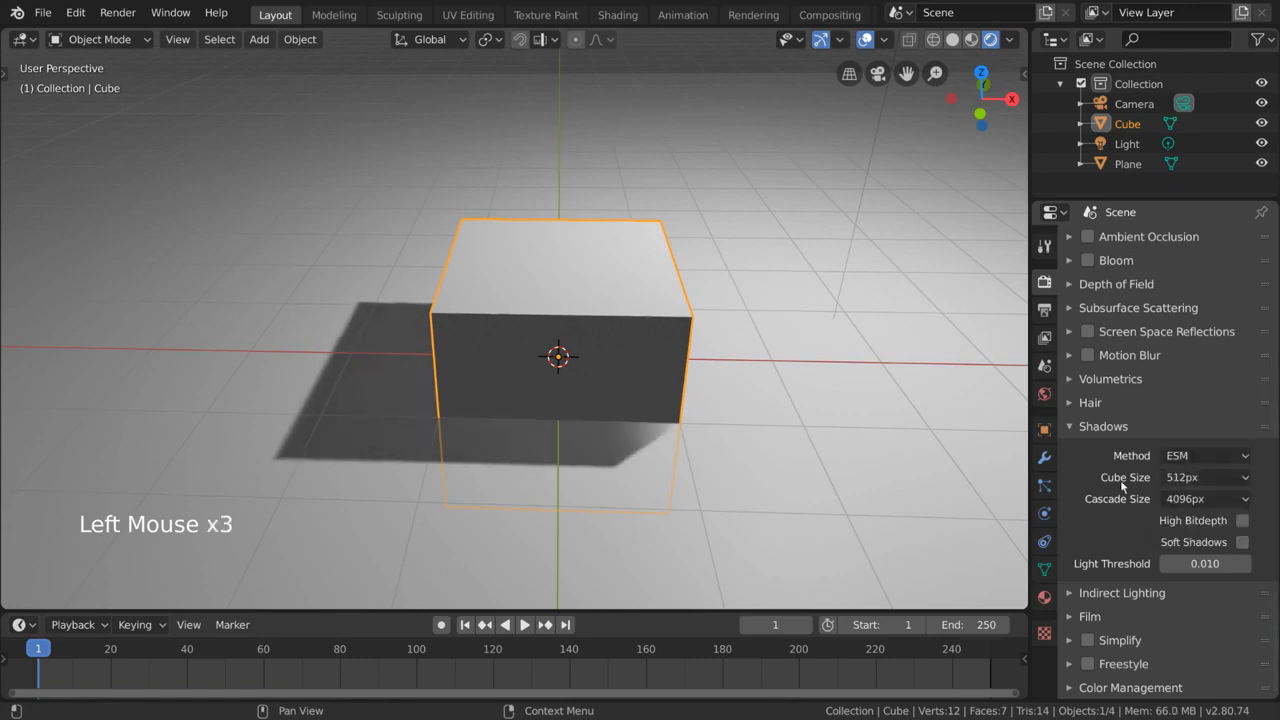
# Try shadow cube sizes of 1024px and 4096px to compare the cube's shadow.
pyautogui.click(1215, 477)
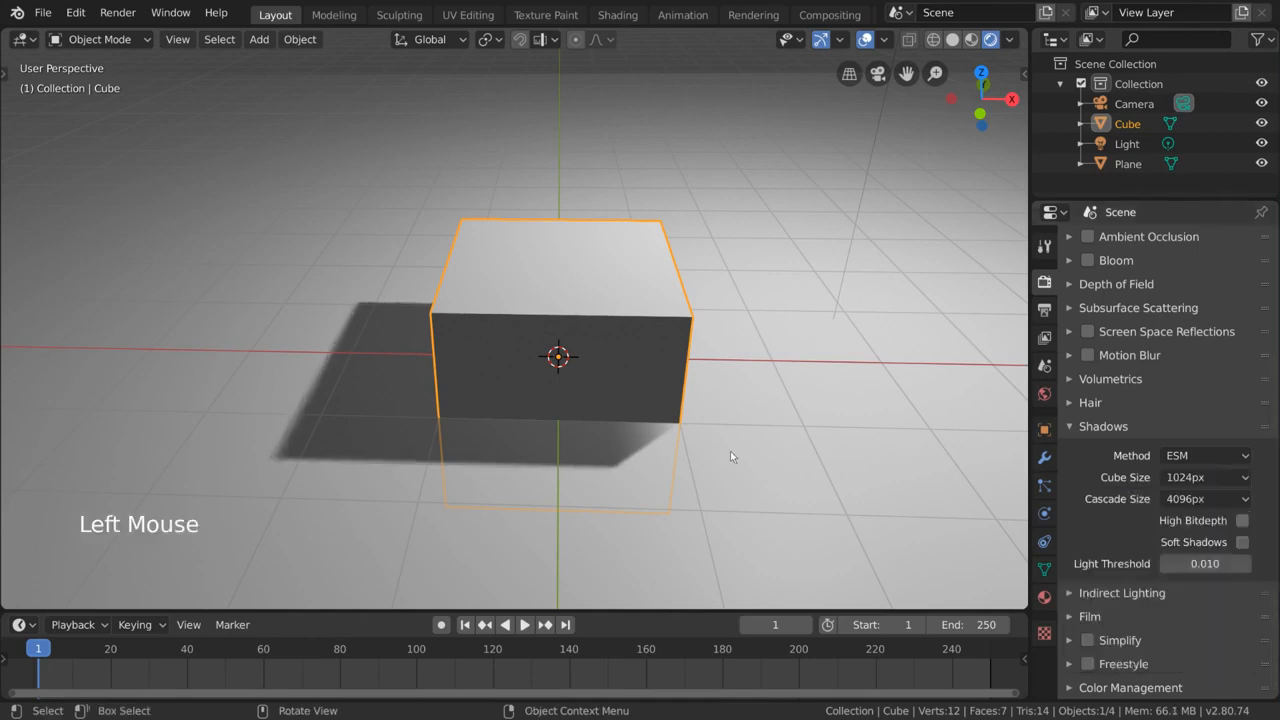
pyautogui.click(1205, 477)
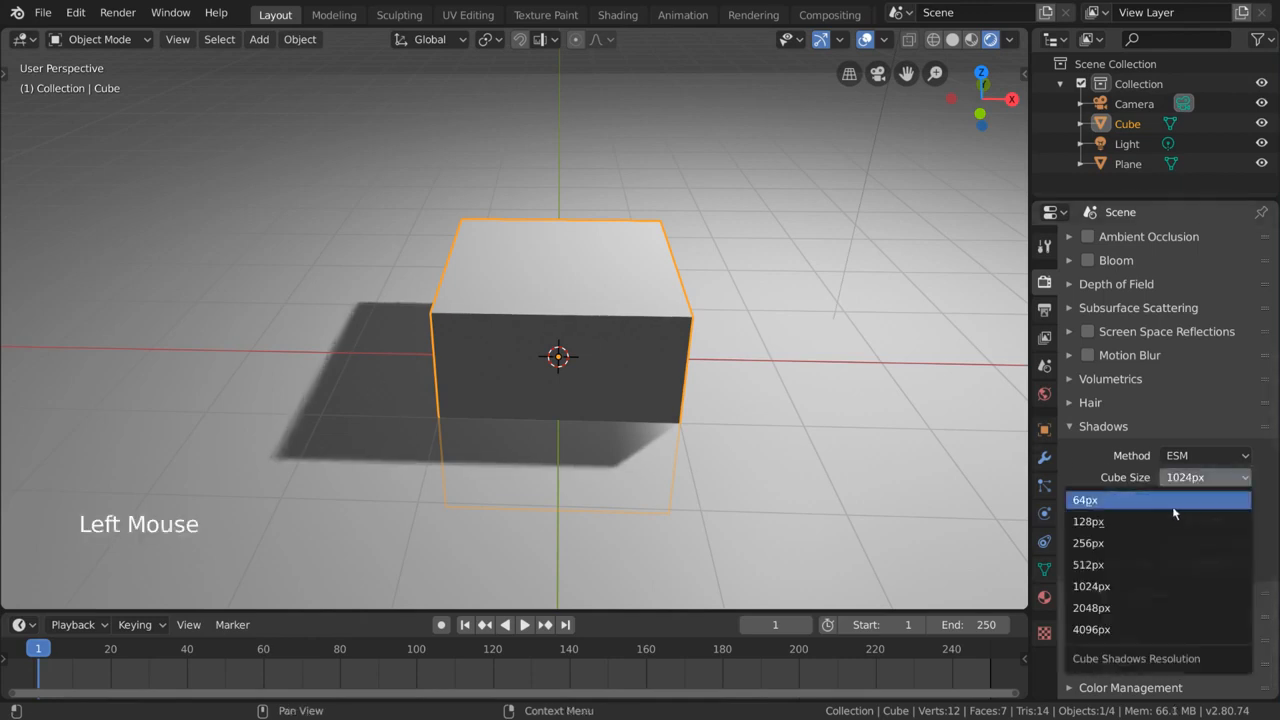
pyautogui.click(1116, 630)
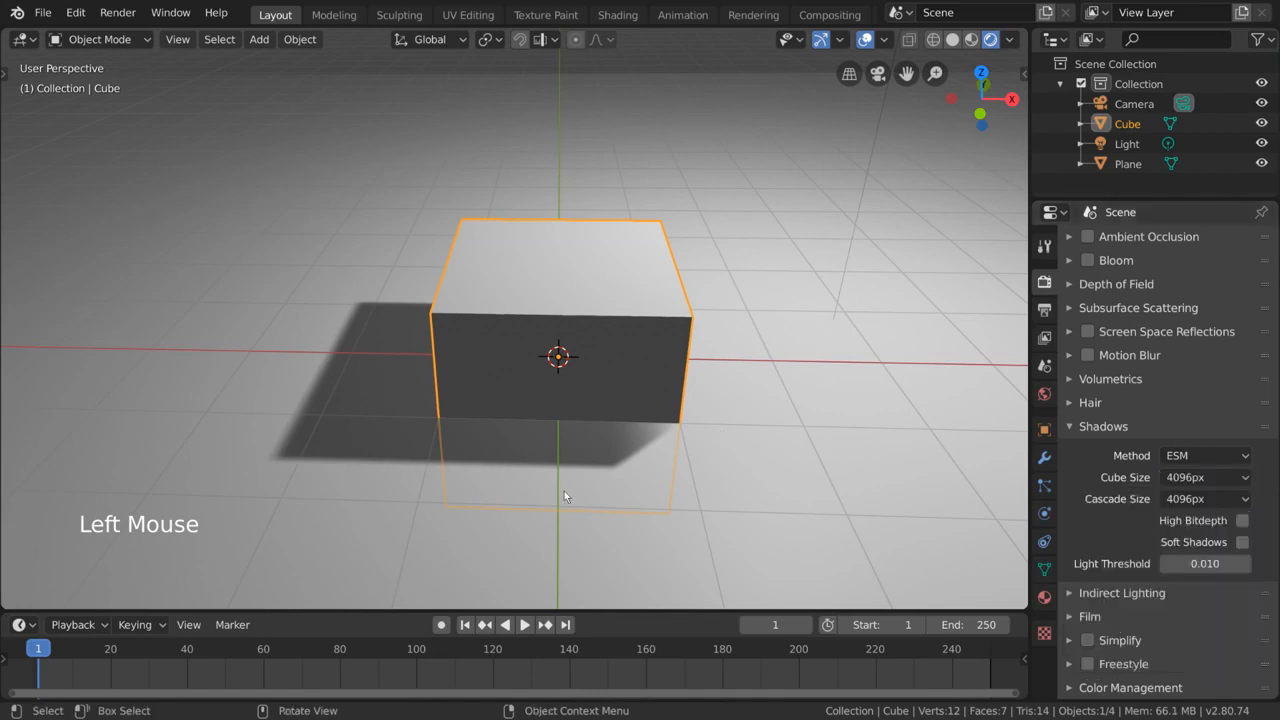
# Set the shadow cube size to 512px and the cascade size to 1024px.
pyautogui.click(1228, 478)
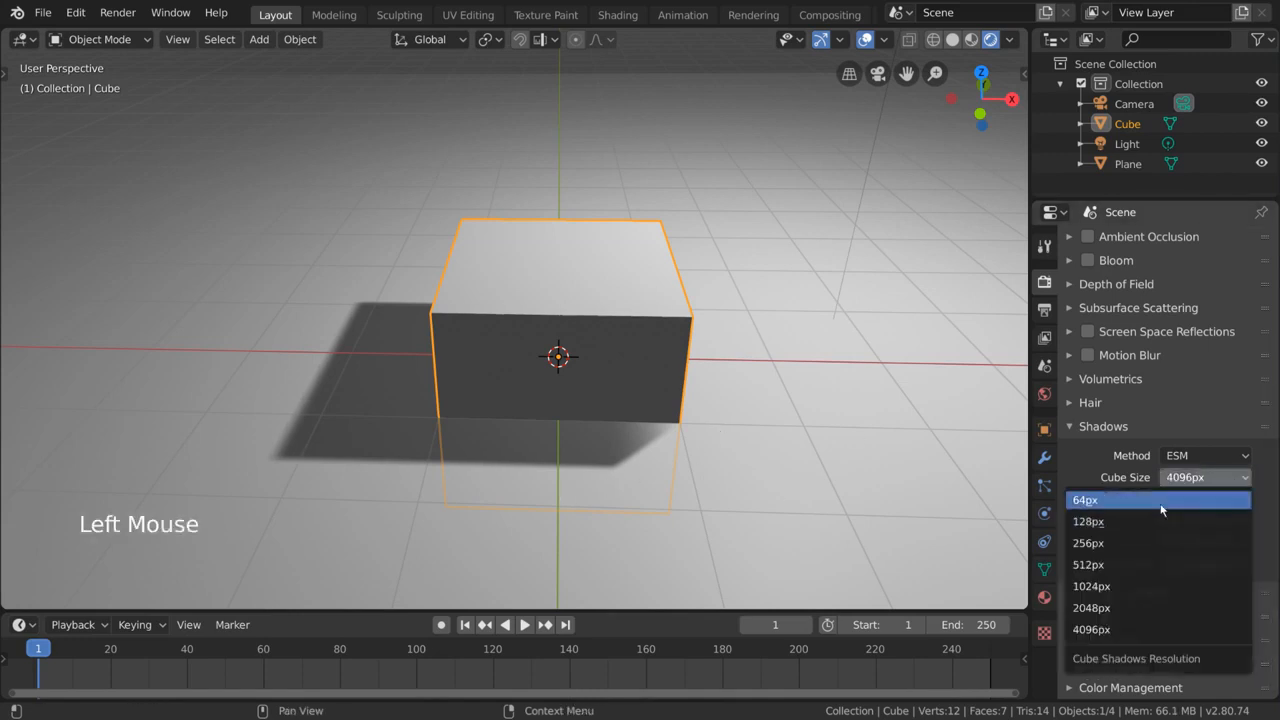
pyautogui.click(1200, 499)
pyautogui.moveTo(1205, 477); pyautogui.dragTo(1085, 610)
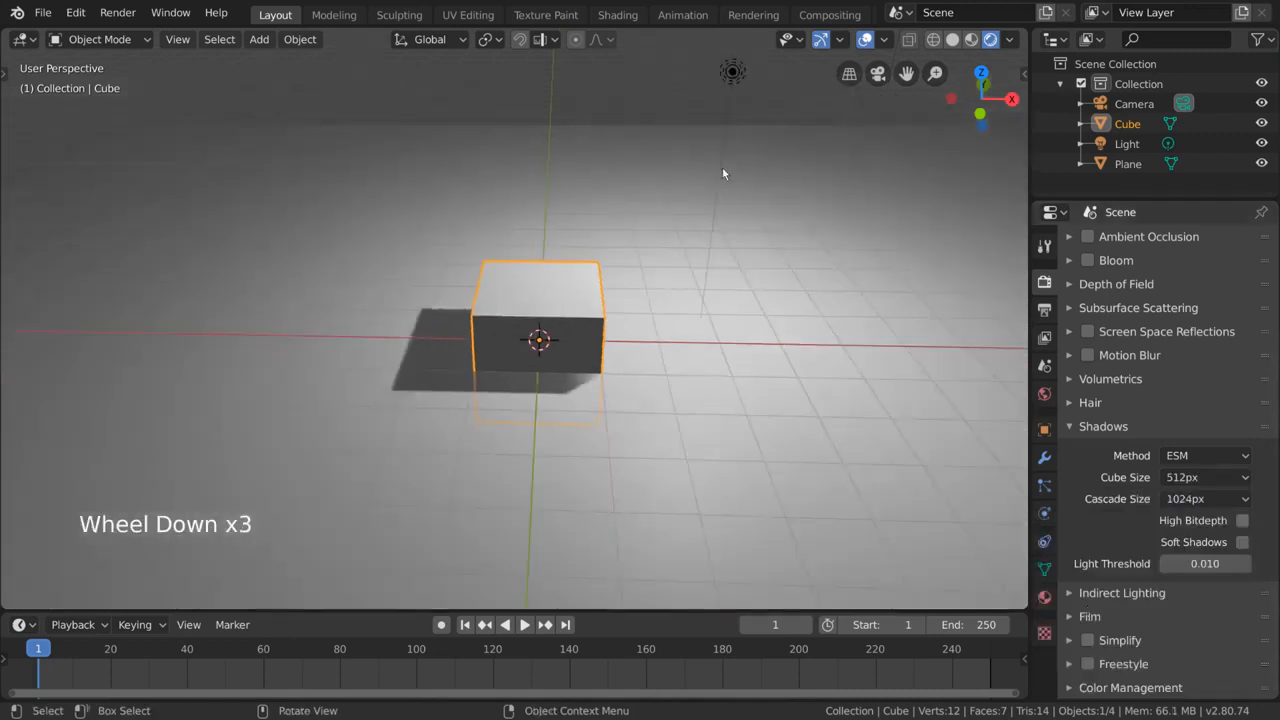
# Change the scene's light to a sun light.
pyautogui.click(1127, 143)
pyautogui.click(1044, 485)
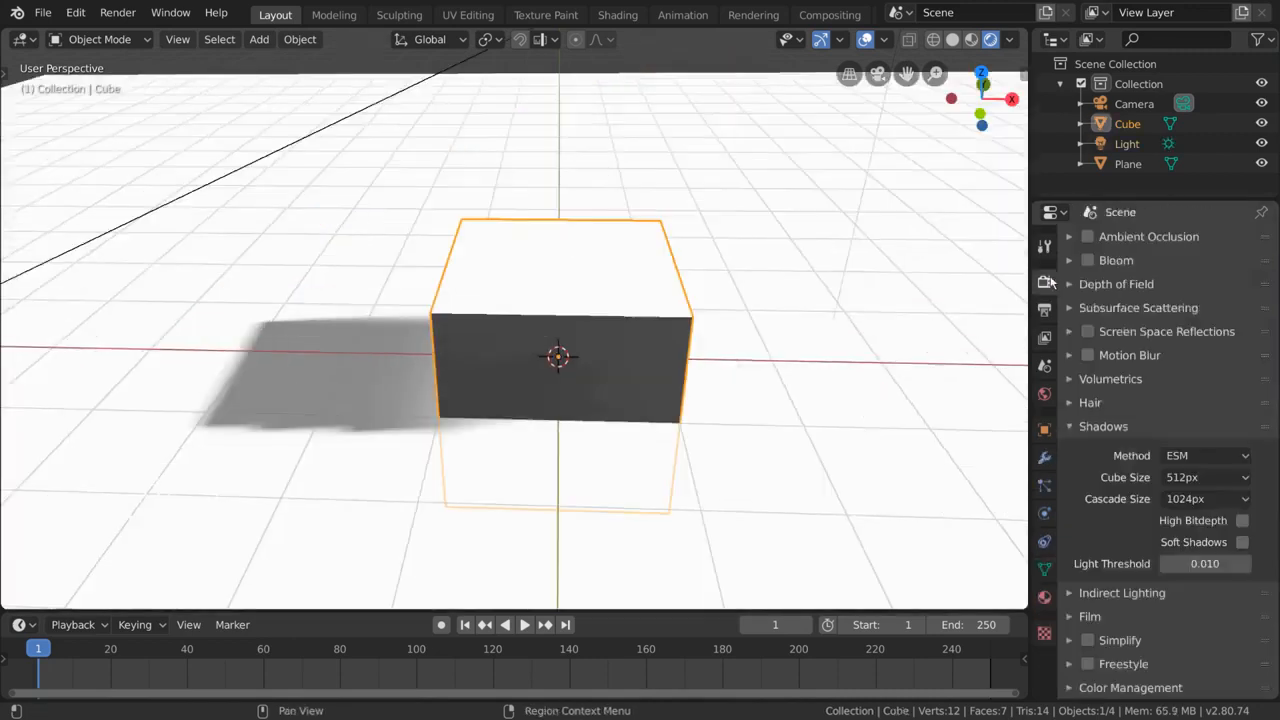
# Try a shadow cascade size of 64px on the cube's sun shadow and set it to 4096px.
pyautogui.click(1195, 500)
pyautogui.click(1105, 522)
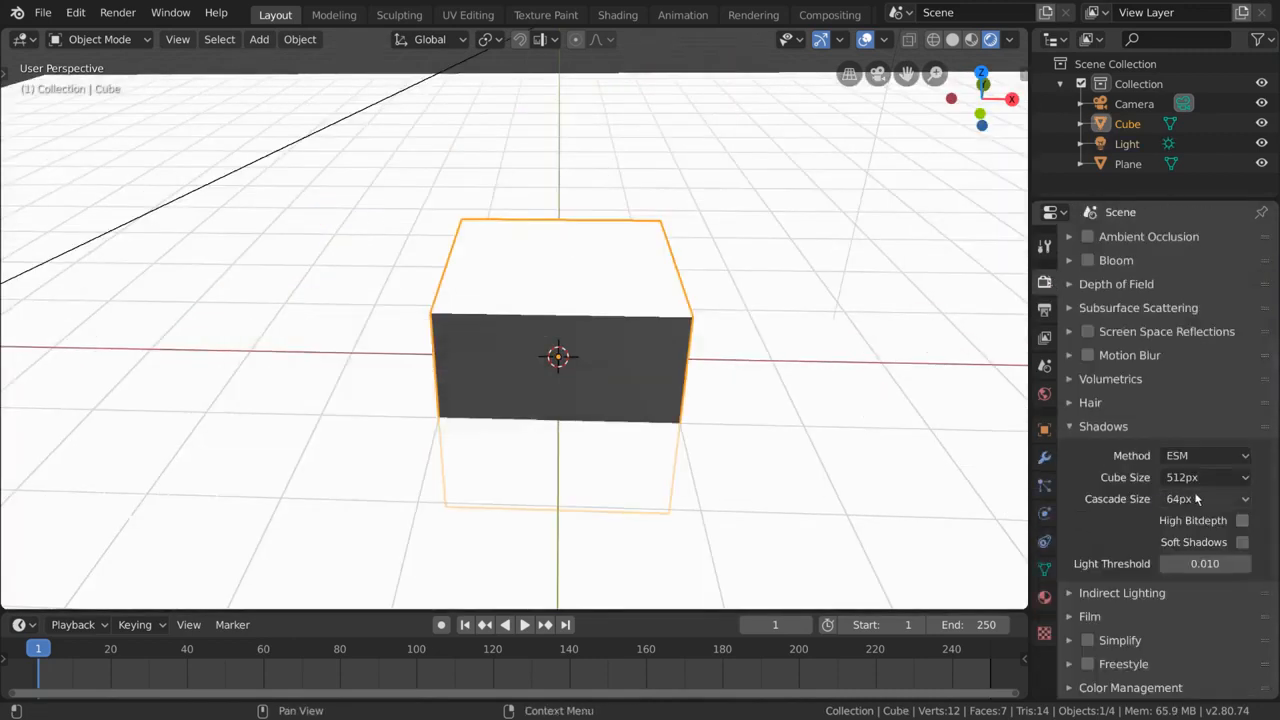
pyautogui.click(1200, 498)
pyautogui.click(1100, 629)
pyautogui.click(1217, 499)
pyautogui.click(1075, 650)
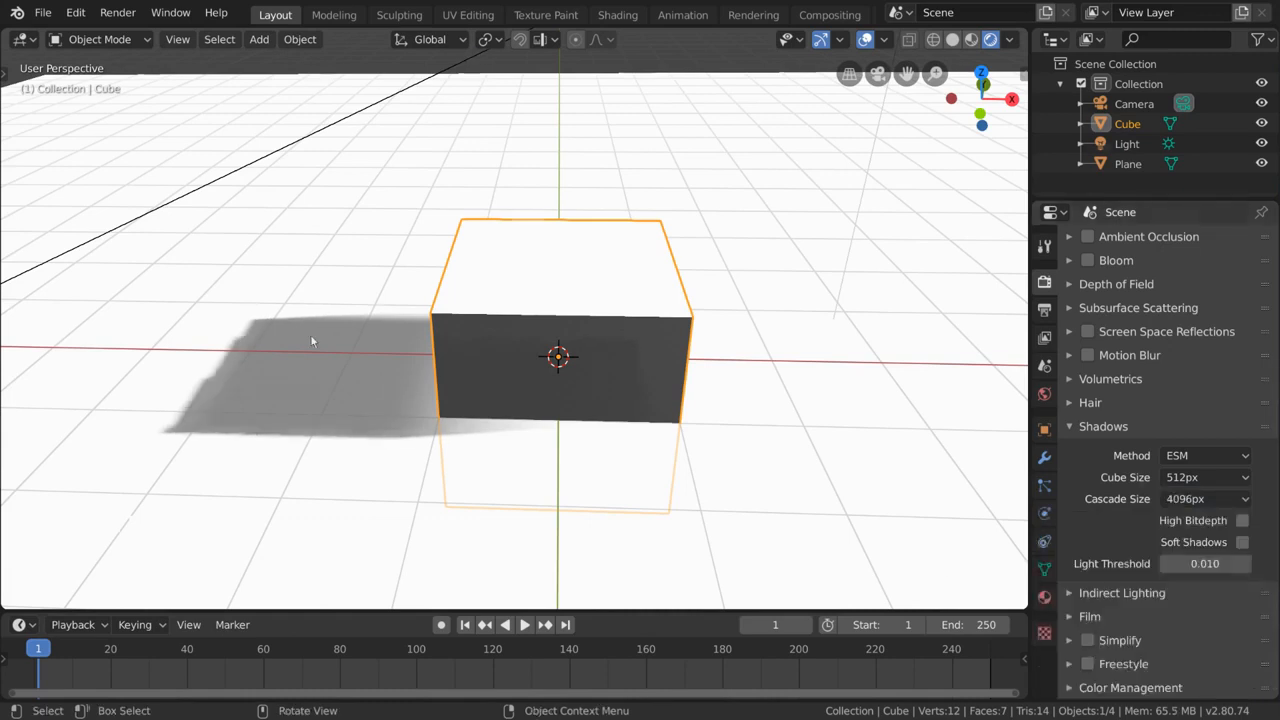
# Change the sun light back to a point light and enable High Bitdepth for the shadows.
pyautogui.click(1168, 143)
pyautogui.click(1043, 284)
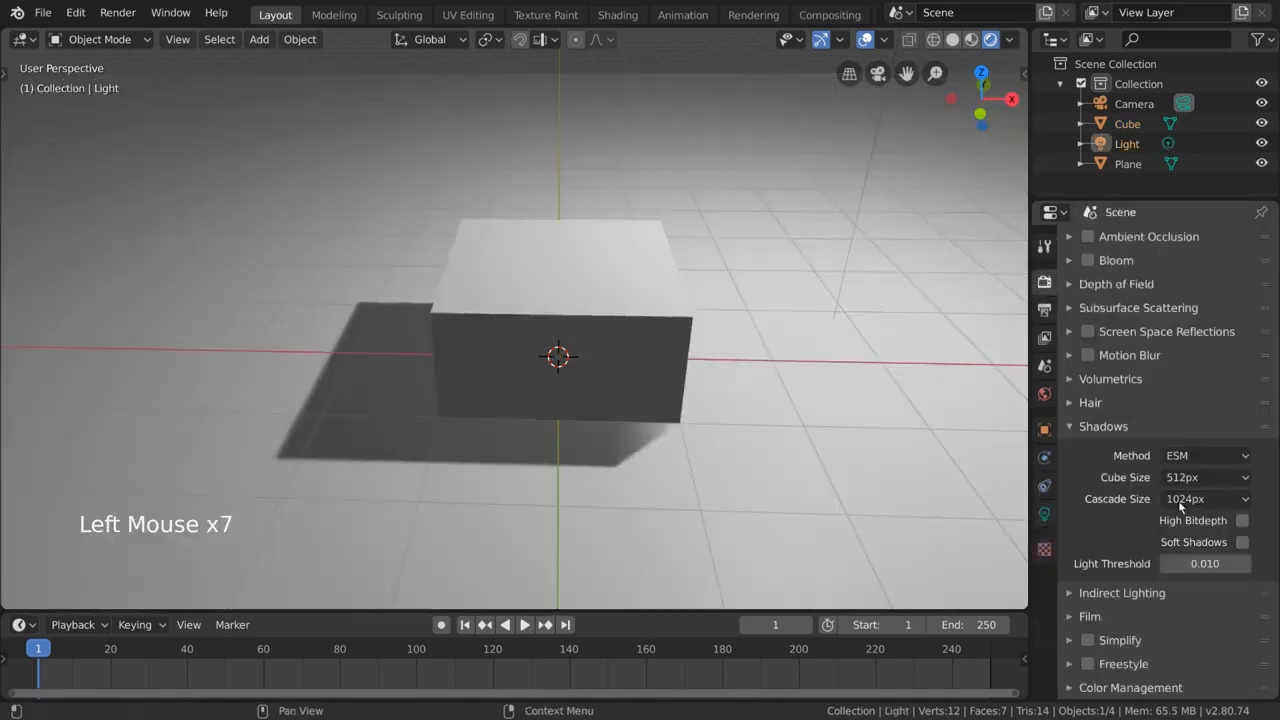
pyautogui.click(1242, 524)
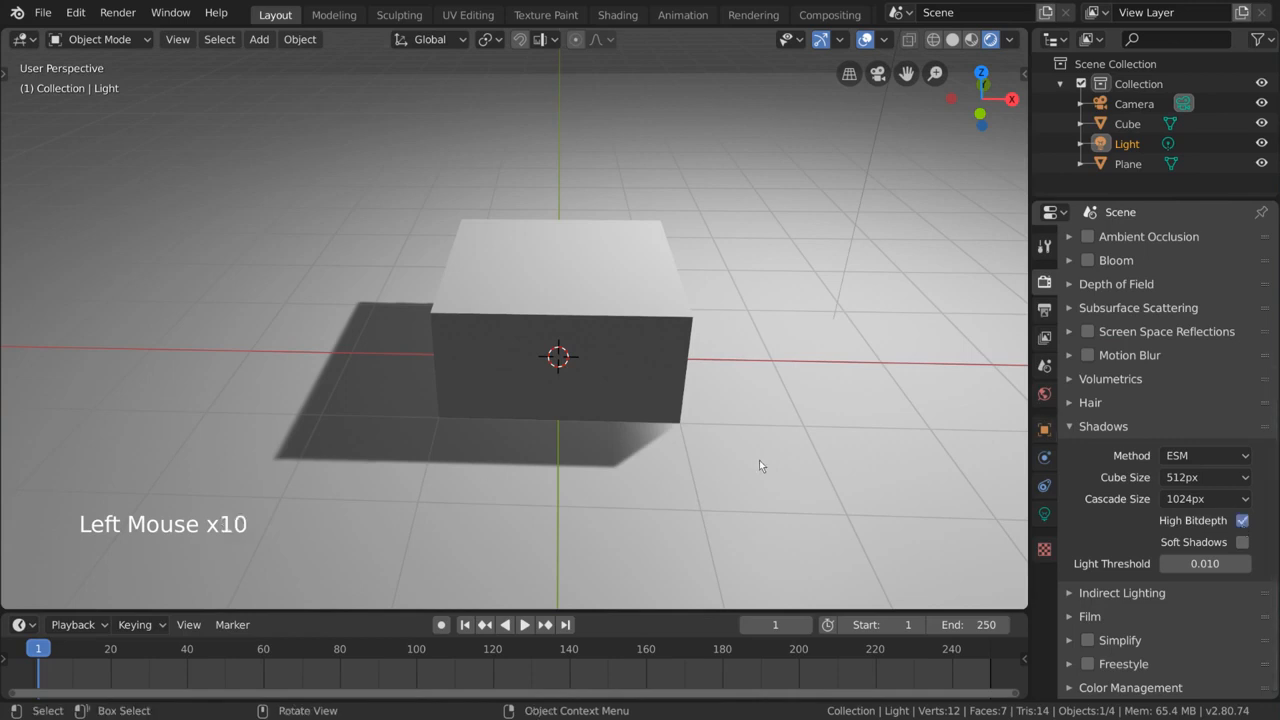
# Turn High Bitdepth off and toggle Soft Shadows on and off to compare the edges of the cube's shadow.
pyautogui.click(1242, 542)
pyautogui.scroll(3, 674, 523)
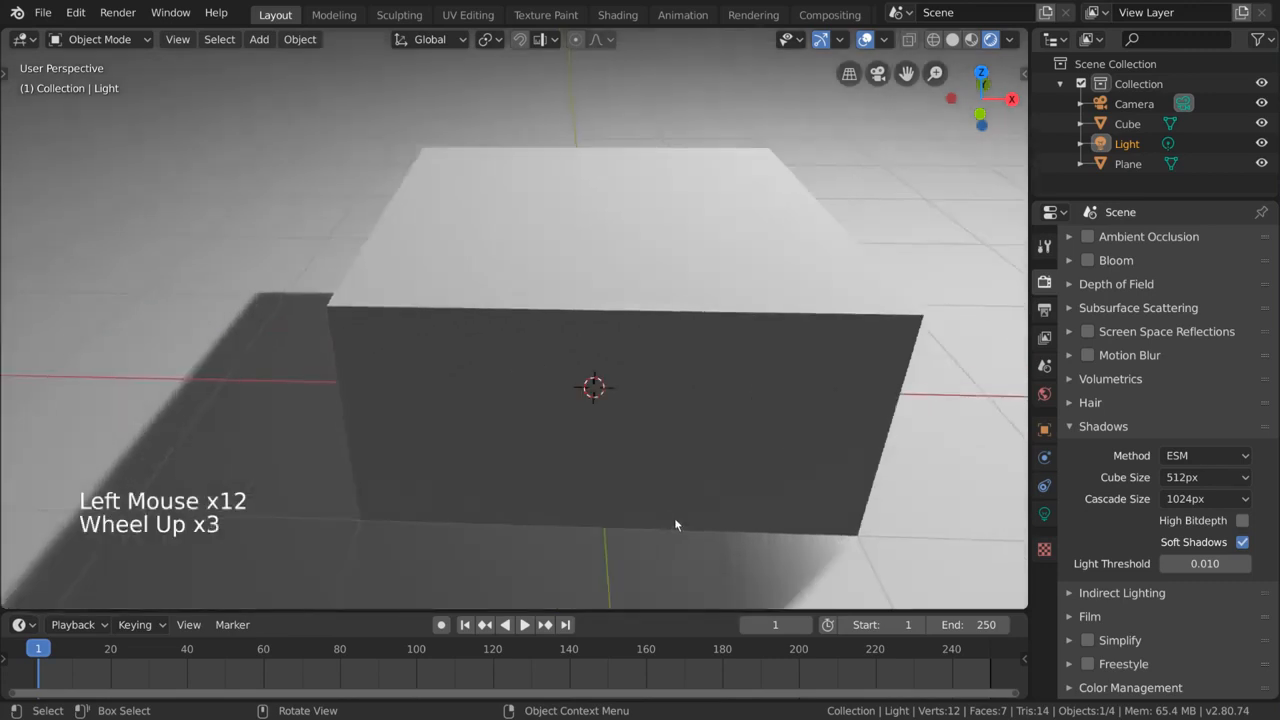
pyautogui.keyDown('shift'); pyautogui.moveTo(674, 517); pyautogui.dragTo(728, 381, button='middle'); pyautogui.keyUp('shift')
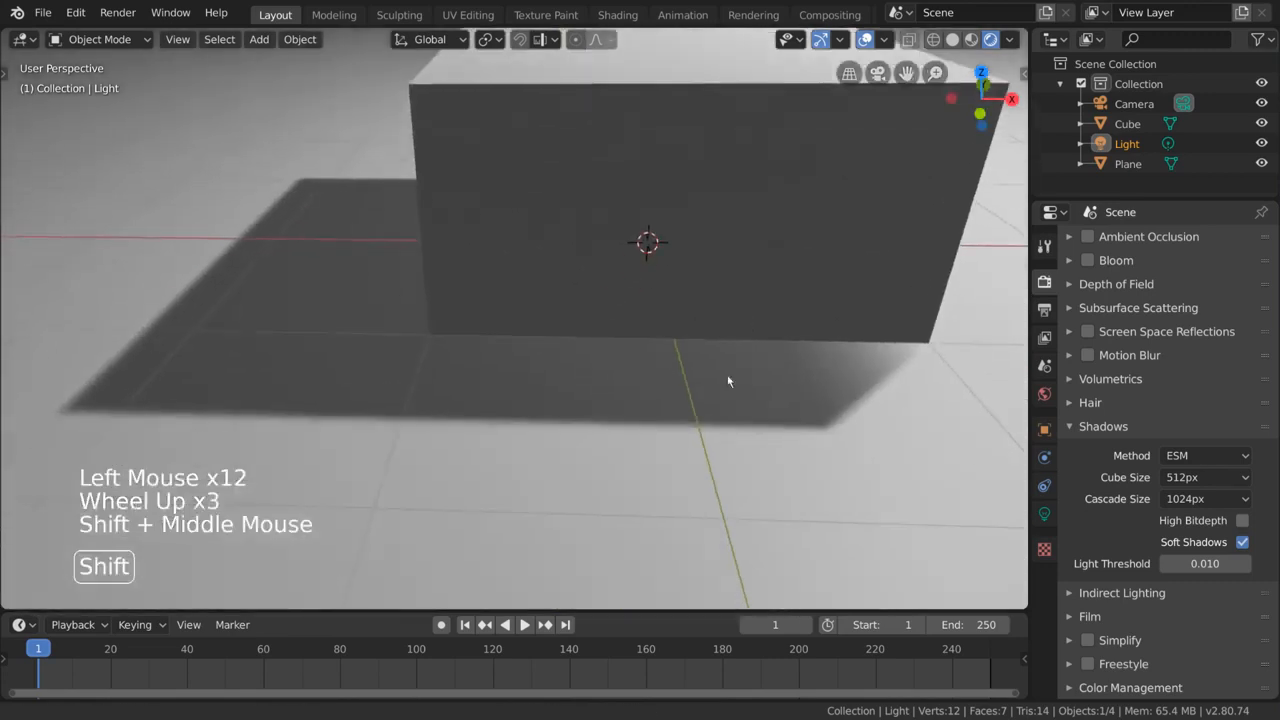
pyautogui.click(1242, 542)
pyautogui.click(1242, 542)
pyautogui.click(1242, 542)
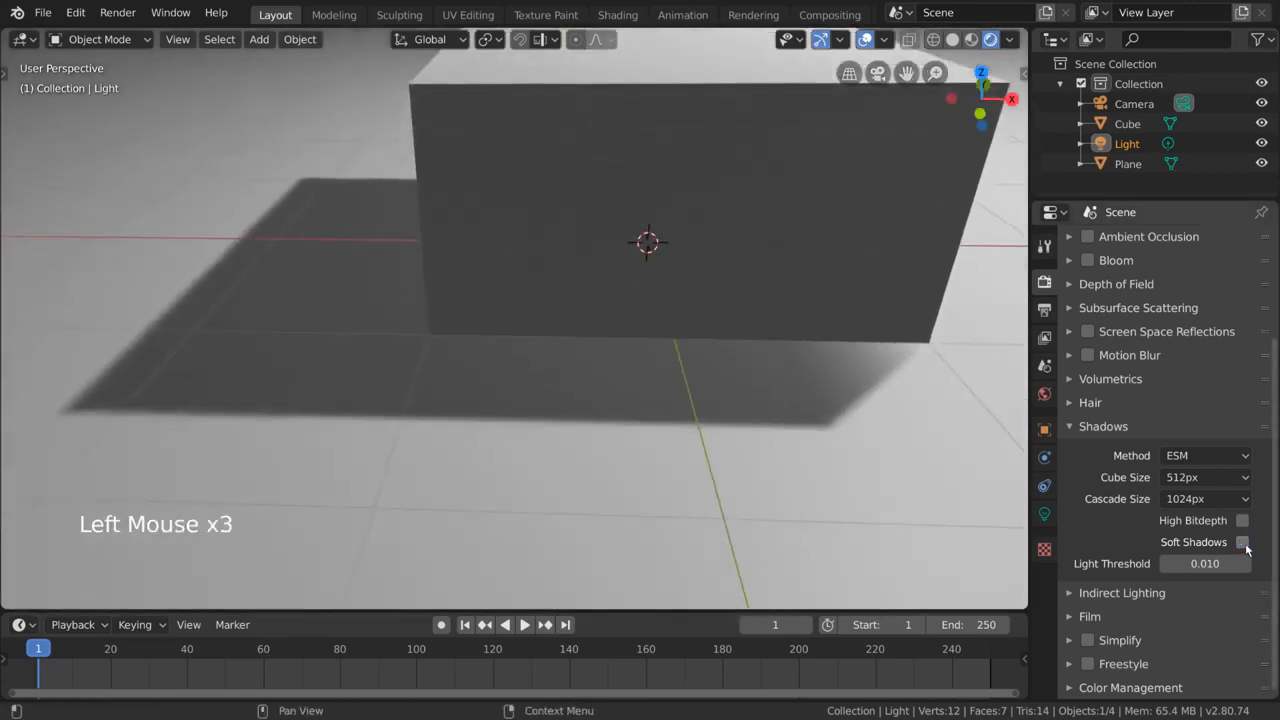
# Set the shadow Light Threshold to 1.
pyautogui.scroll(-5, 549, 429)
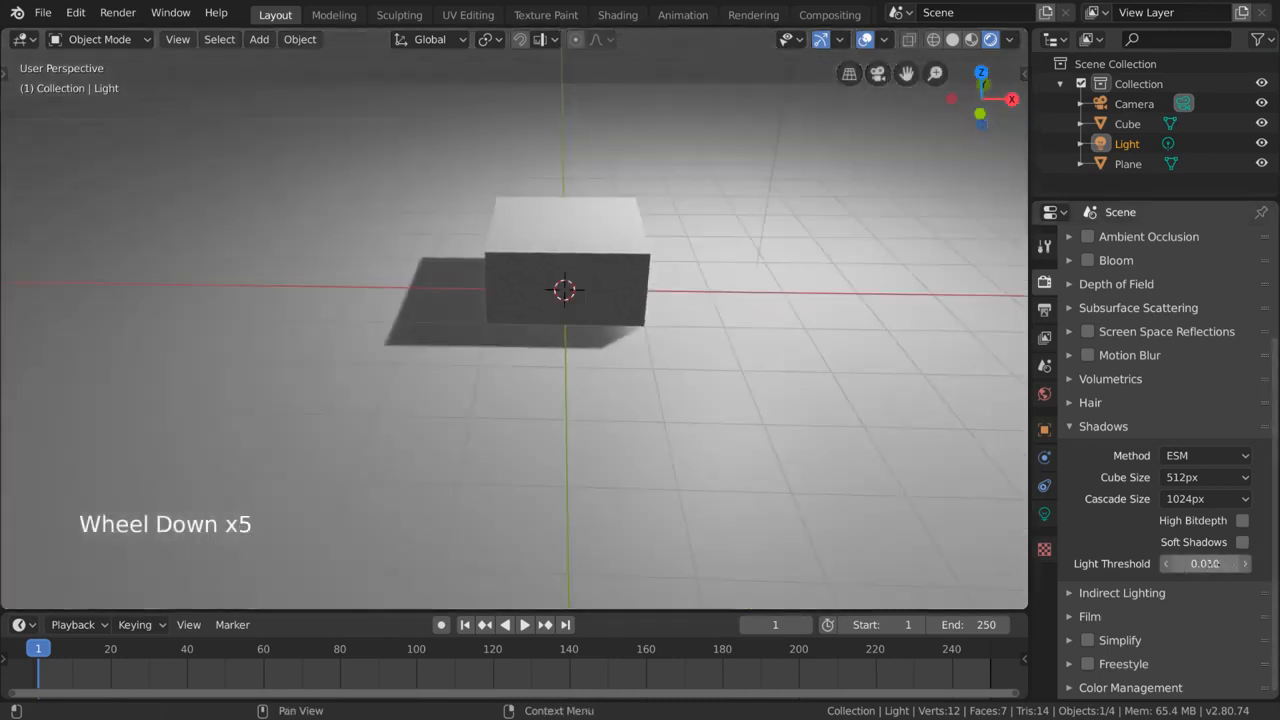
pyautogui.moveTo(1206, 564); pyautogui.dragTo(1239, 564)
pyautogui.click(1209, 567)
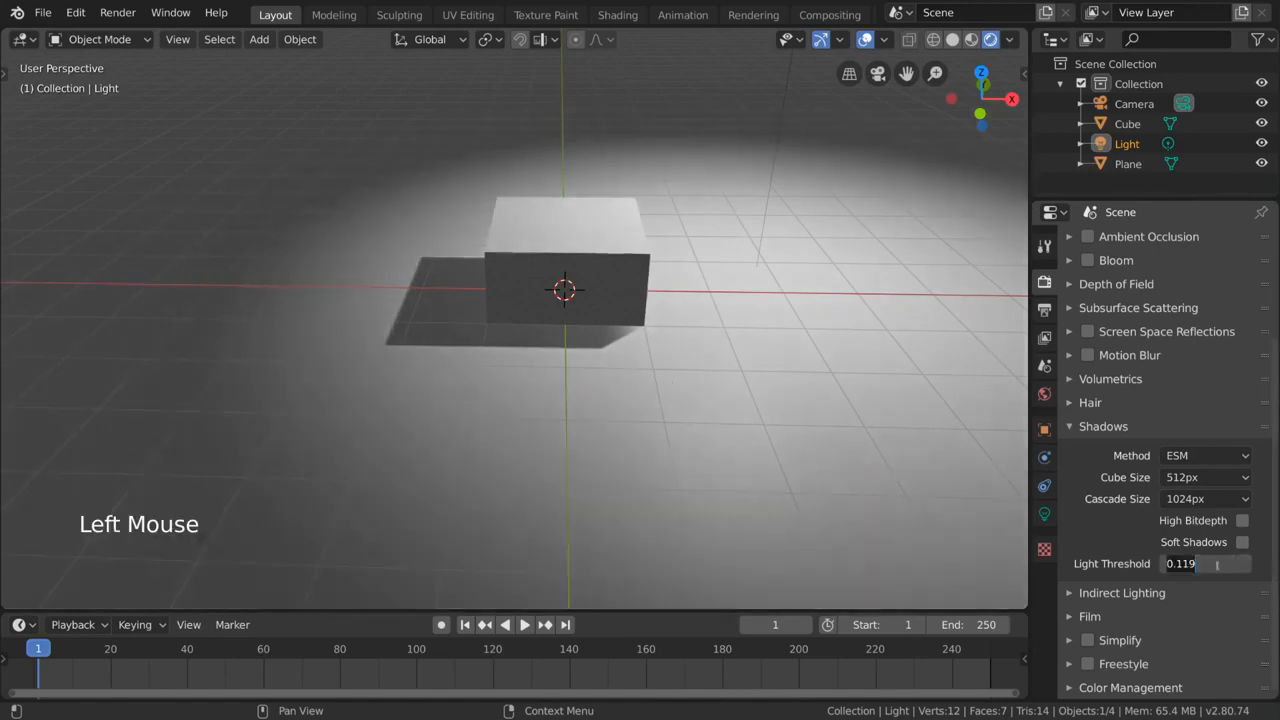
pyautogui.write('1')
pyautogui.press('Return')
# Lower the point light along the Z axis by about 2.4 m, bringing it closer to the plane and cube.
pyautogui.scroll(-3, 737, 134)
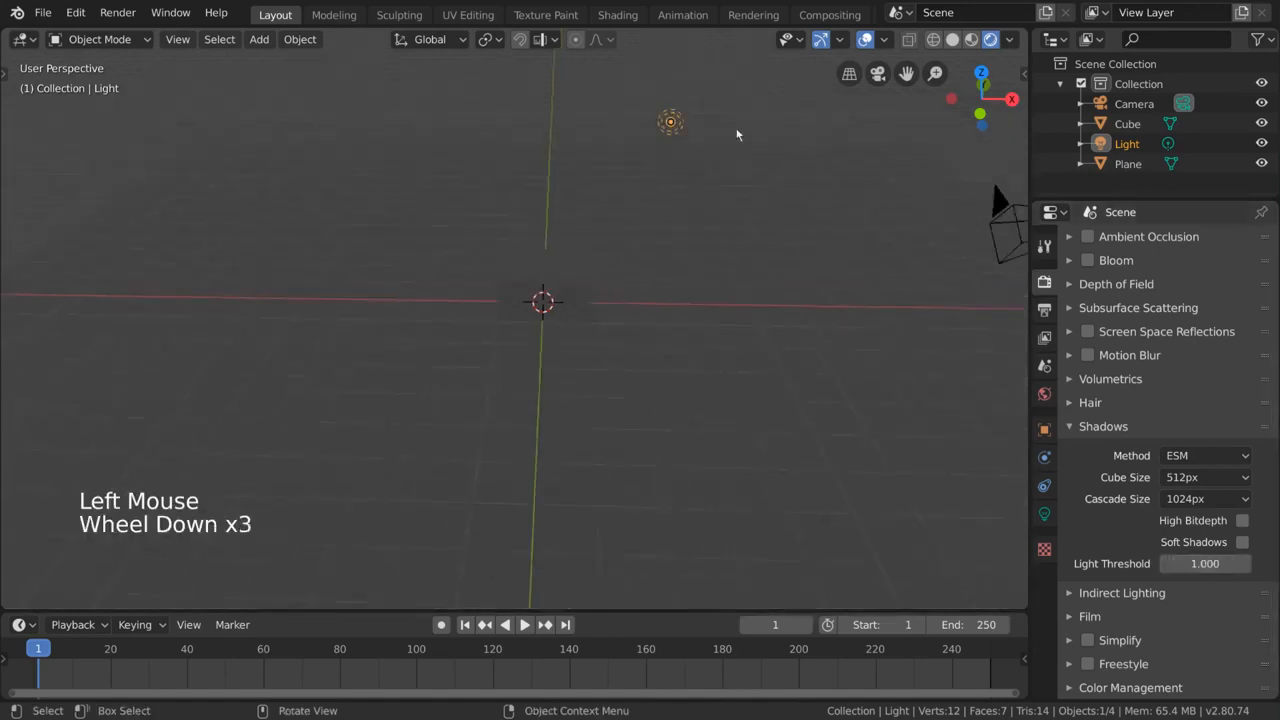
pyautogui.press('g')
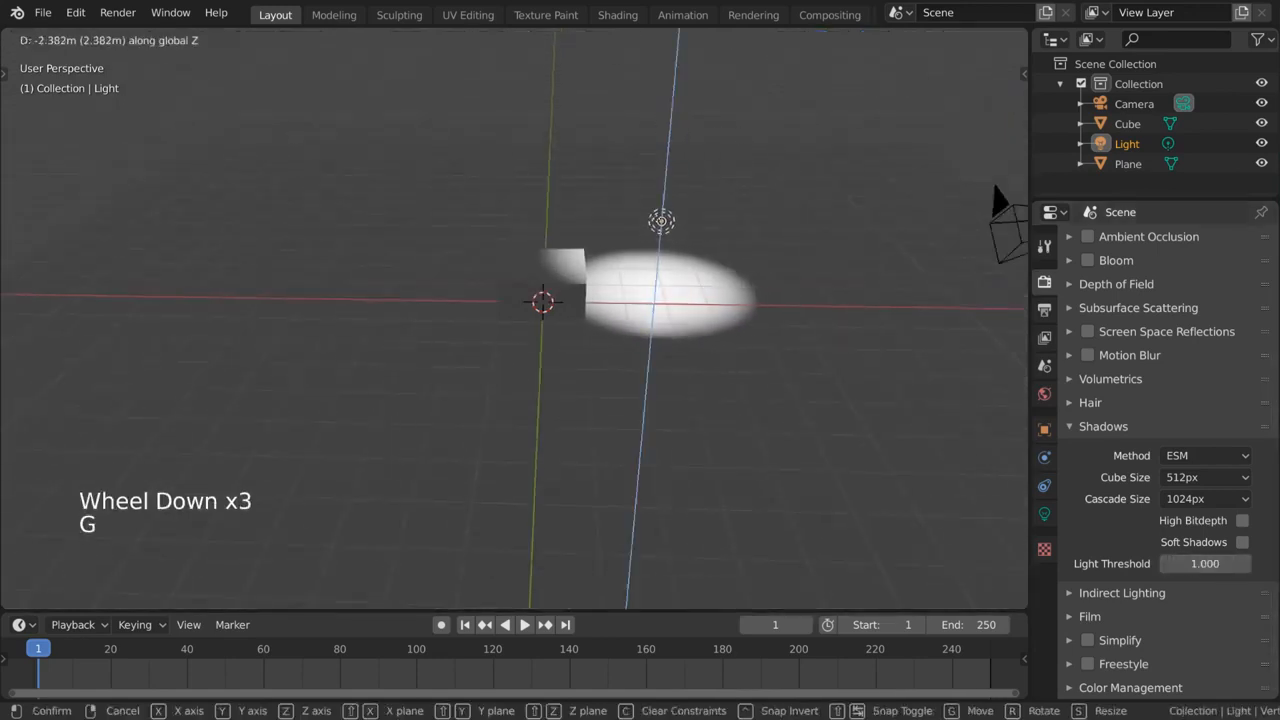
pyautogui.click(660, 210)
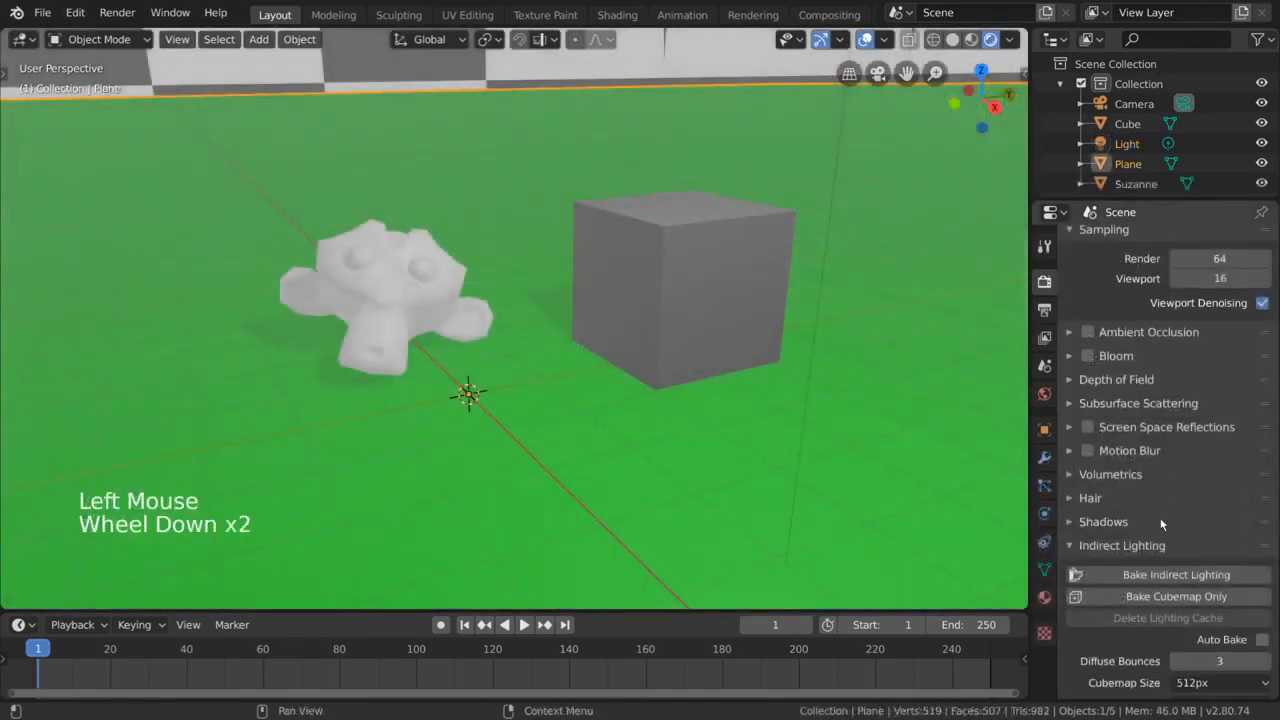
# Examine the Indirect Lighting settings and the light probe types that can be added to the monkey and cube scene.
pyautogui.scroll(-7, 1165, 490)
pyautogui.scroll(-5, 1173, 457)
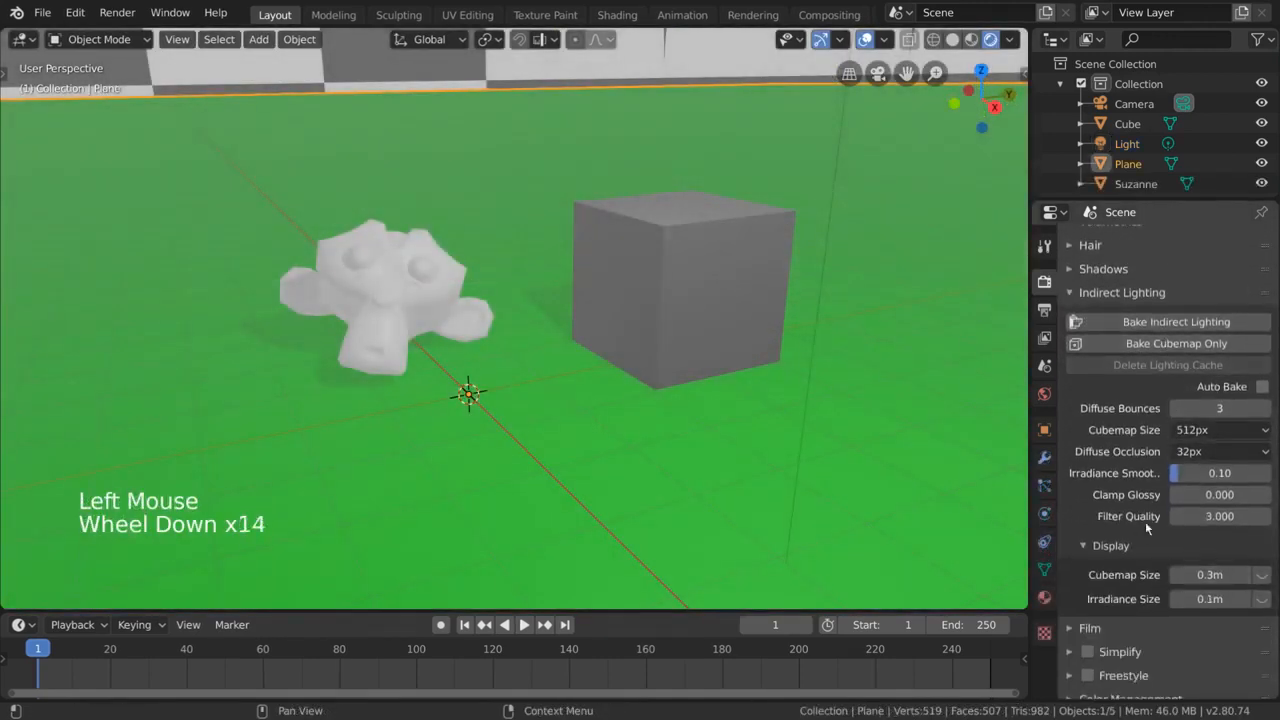
pyautogui.click(258, 44)
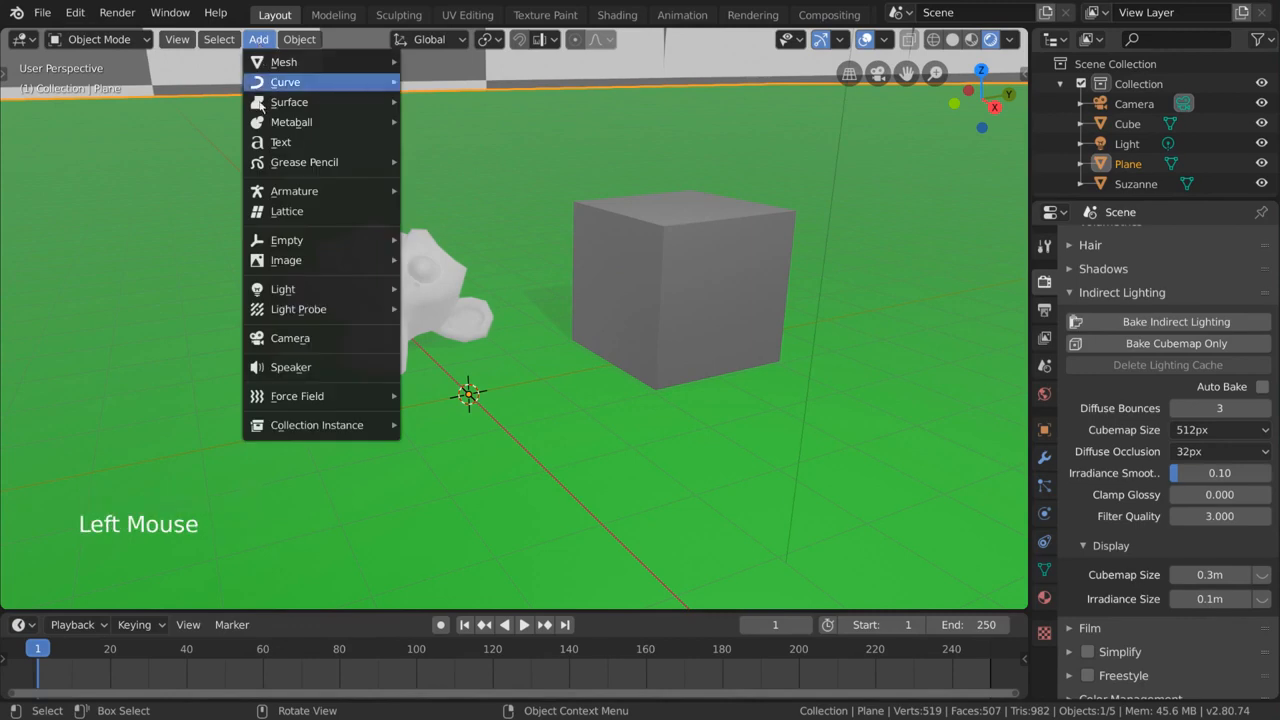
pyautogui.moveTo(334, 316)
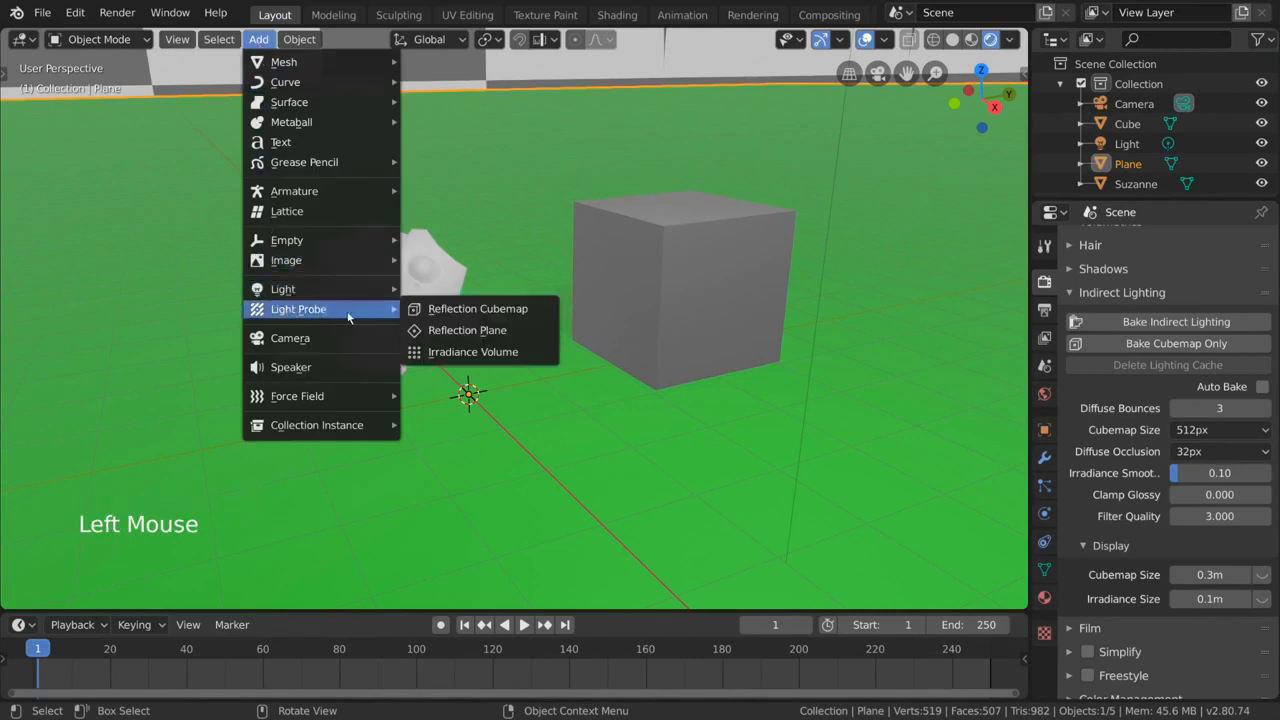
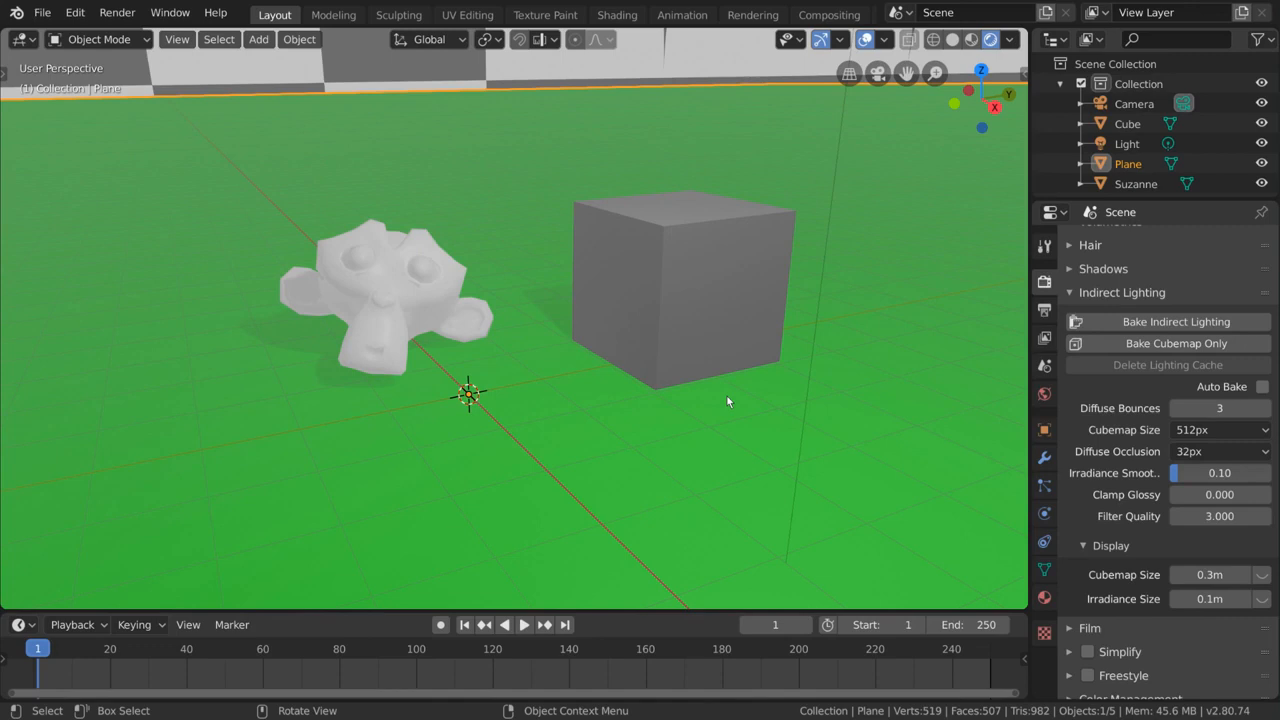
# Turn the cube into a sphere with a level 2 subdivision and shade it smooth.
pyautogui.click(687, 255)
pyautogui.hotkey('ctrl', '2')
pyautogui.rightClick(851, 298)
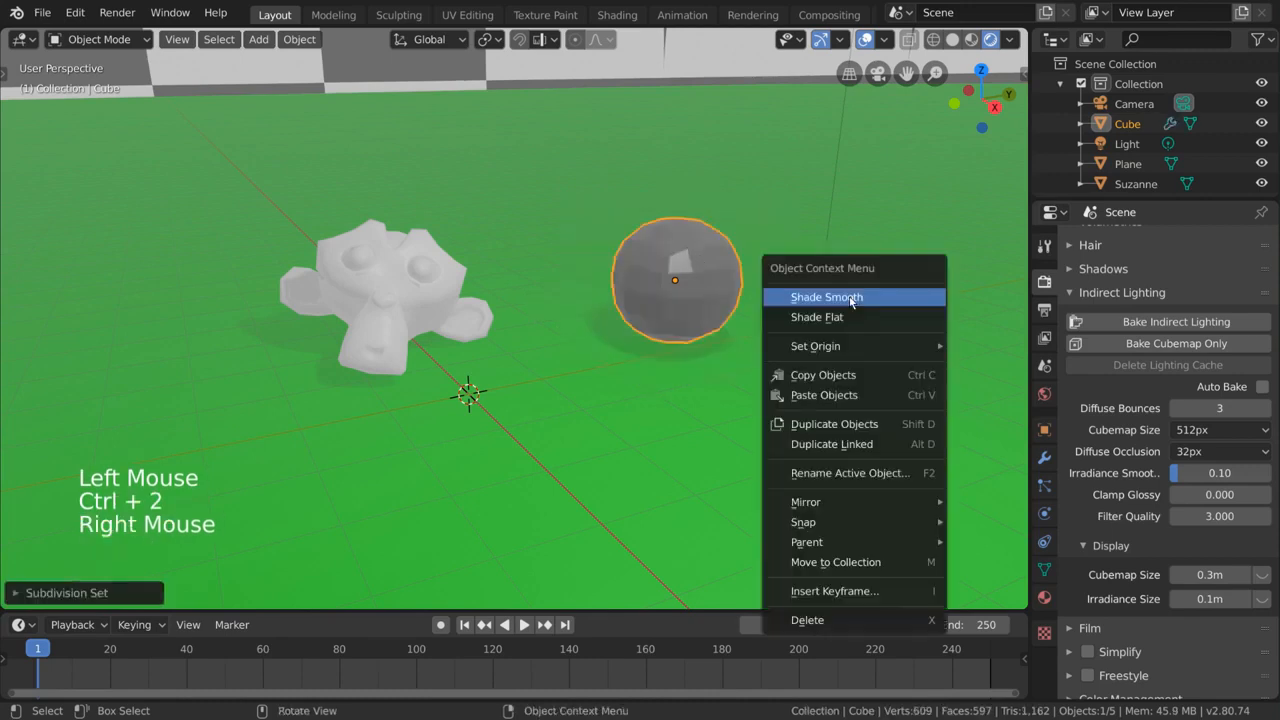
pyautogui.click(851, 298)
# Set the sphere material's roughness to 0 and return to the render settings.
pyautogui.click(1045, 598)
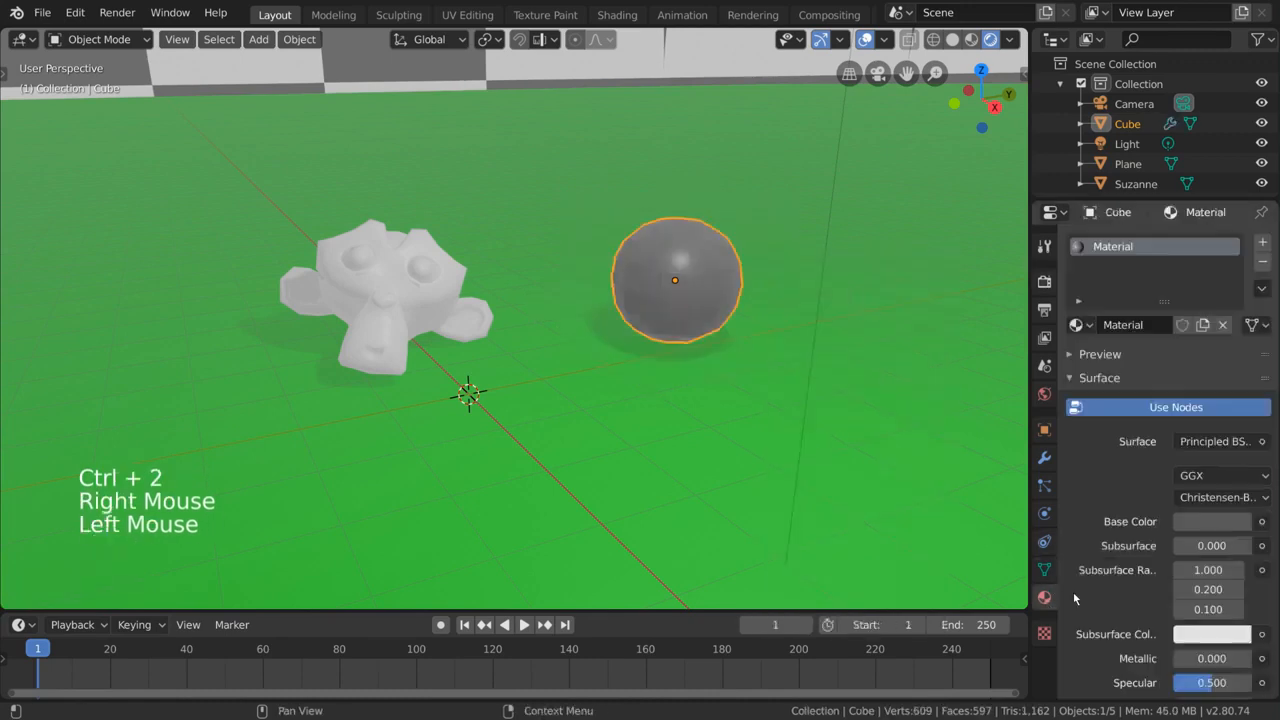
pyautogui.scroll(-8, 1108, 592)
pyautogui.moveTo(1205, 563); pyautogui.dragTo(1173, 563)
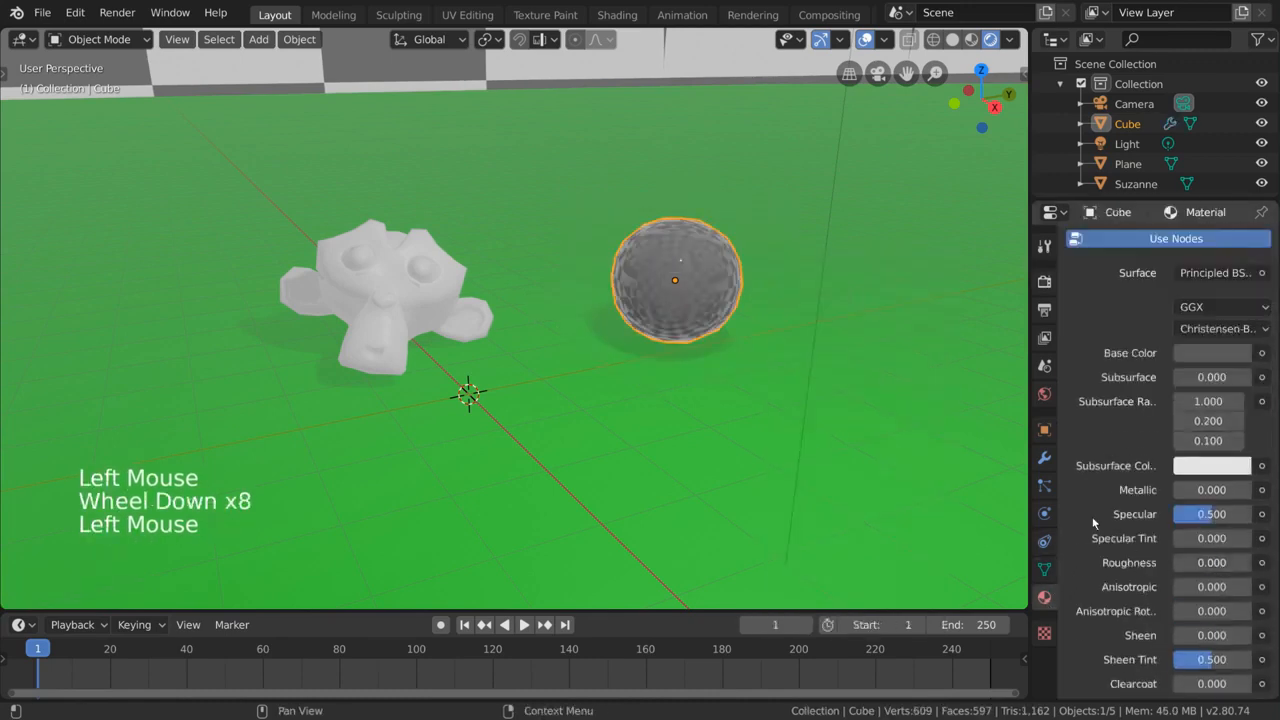
pyautogui.click(1044, 283)
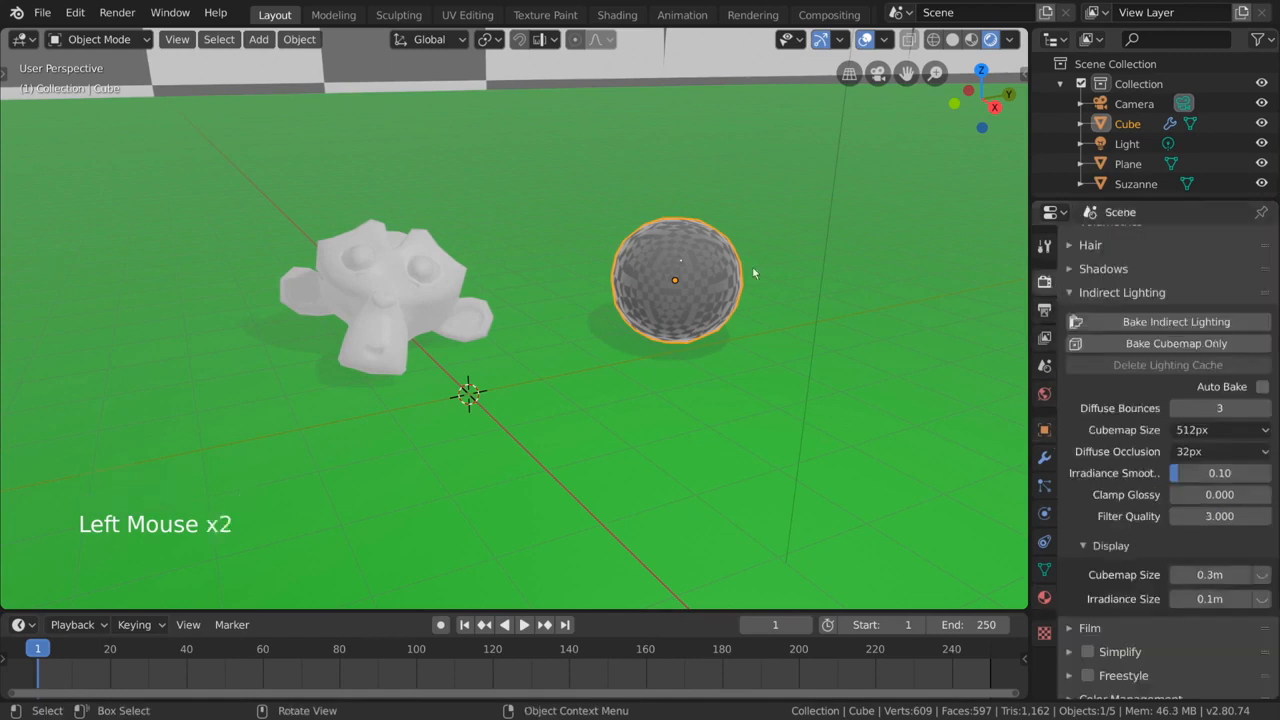
# Add a Reflection Cubemap light probe and move it over to the sphere.
pyautogui.moveTo(636, 317); pyautogui.dragTo(673, 268, button='middle')
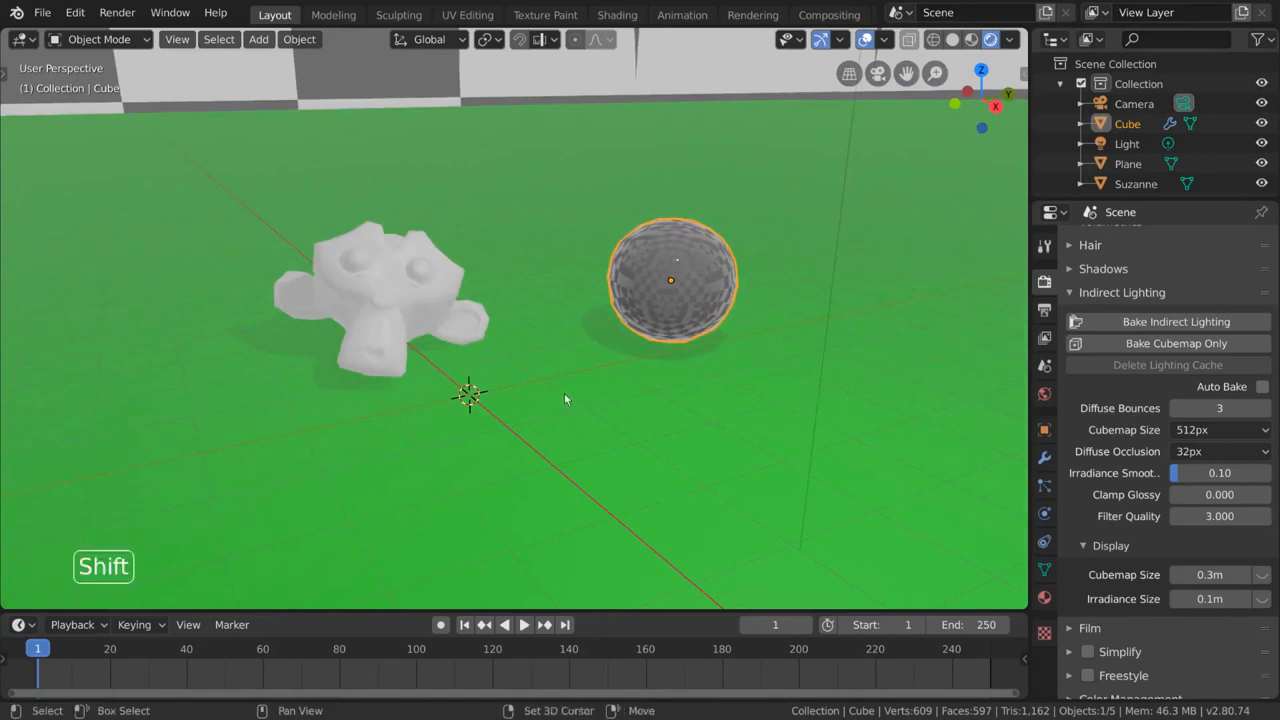
pyautogui.hotkey('shift', 'a')
pyautogui.moveTo(560, 585)
pyautogui.click(737, 588)
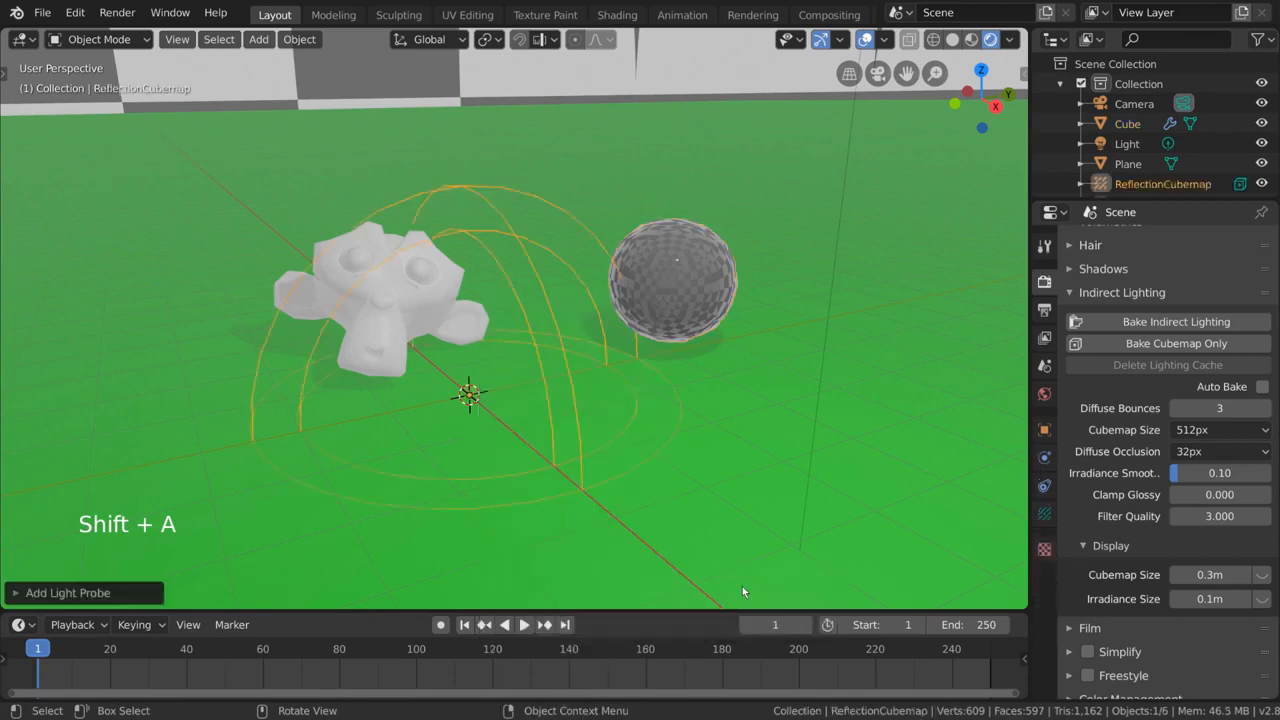
pyautogui.moveTo(665, 407); pyautogui.dragTo(640, 400, button='middle')
pyautogui.press('g')
pyautogui.click(872, 395)
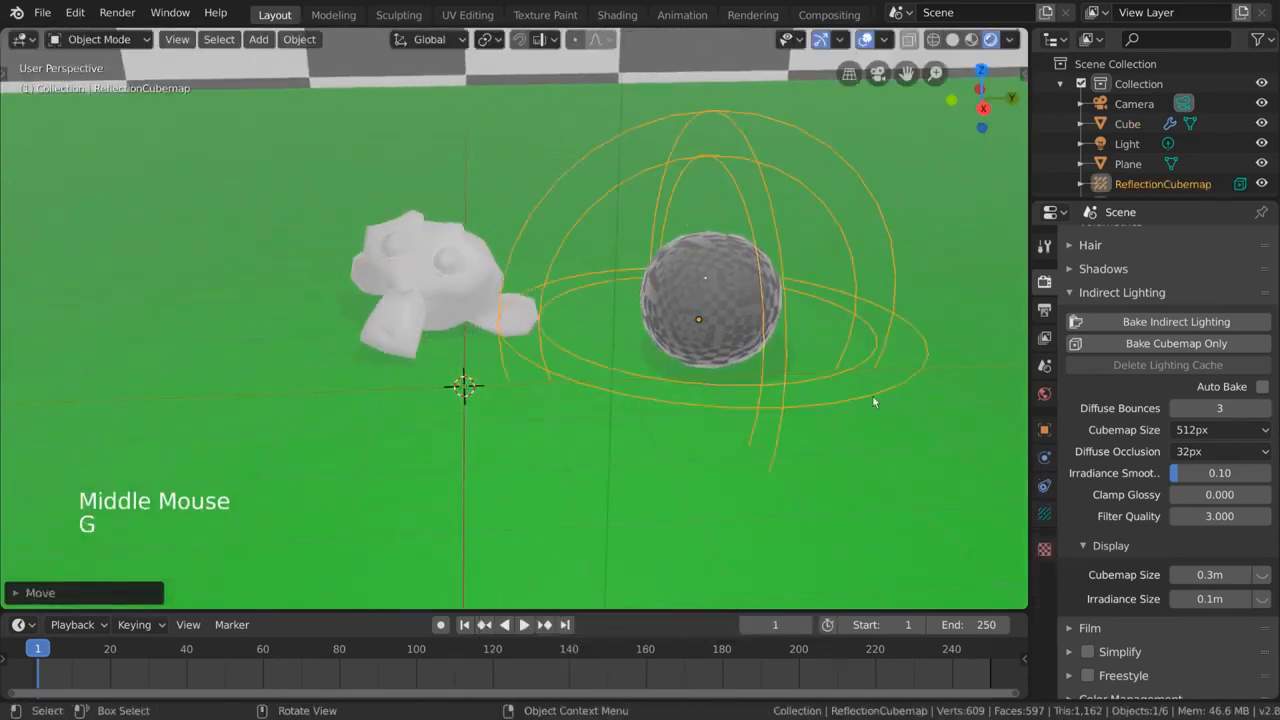
# Scale the reflection cubemap down and centre it on the sphere, positioning it from several view angles.
pyautogui.press('s')
pyautogui.press('g')
pyautogui.click(792, 352)
pyautogui.moveTo(792, 352); pyautogui.dragTo(642, 343, button='middle')
pyautogui.press('g')
pyautogui.click(486, 309)
pyautogui.moveTo(486, 309); pyautogui.dragTo(700, 324, button='middle')
pyautogui.press('g')
pyautogui.click(675, 310)
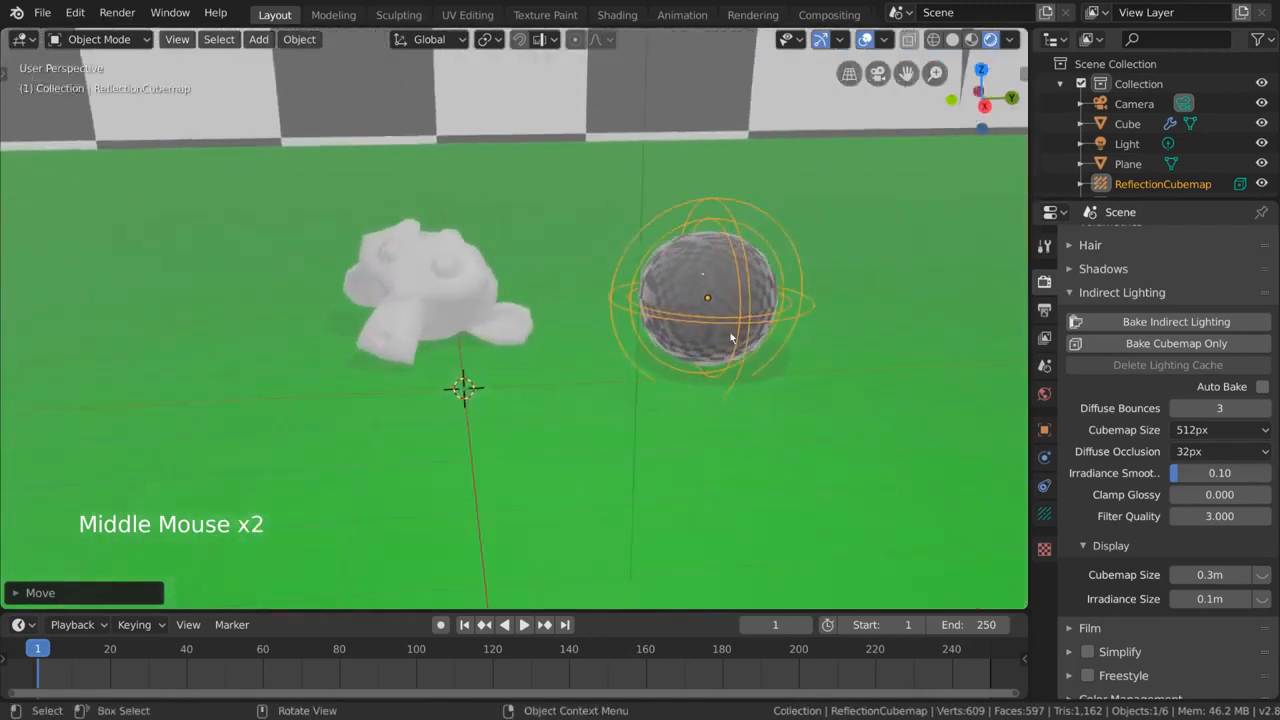
# Fine-tune the reflection cubemap's scale and position so it closely surrounds the sphere.
pyautogui.press('s')
pyautogui.press('g')
pyautogui.click(750, 322)
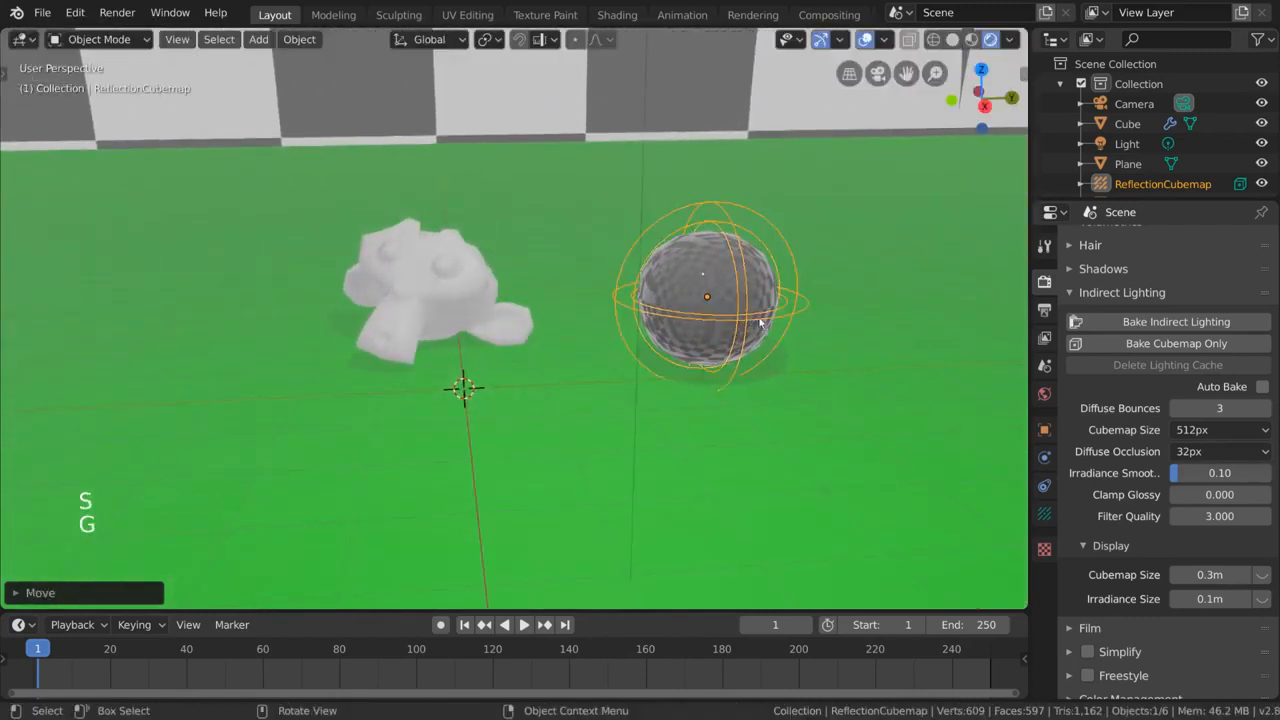
pyautogui.moveTo(792, 344); pyautogui.dragTo(796, 342, button='middle')
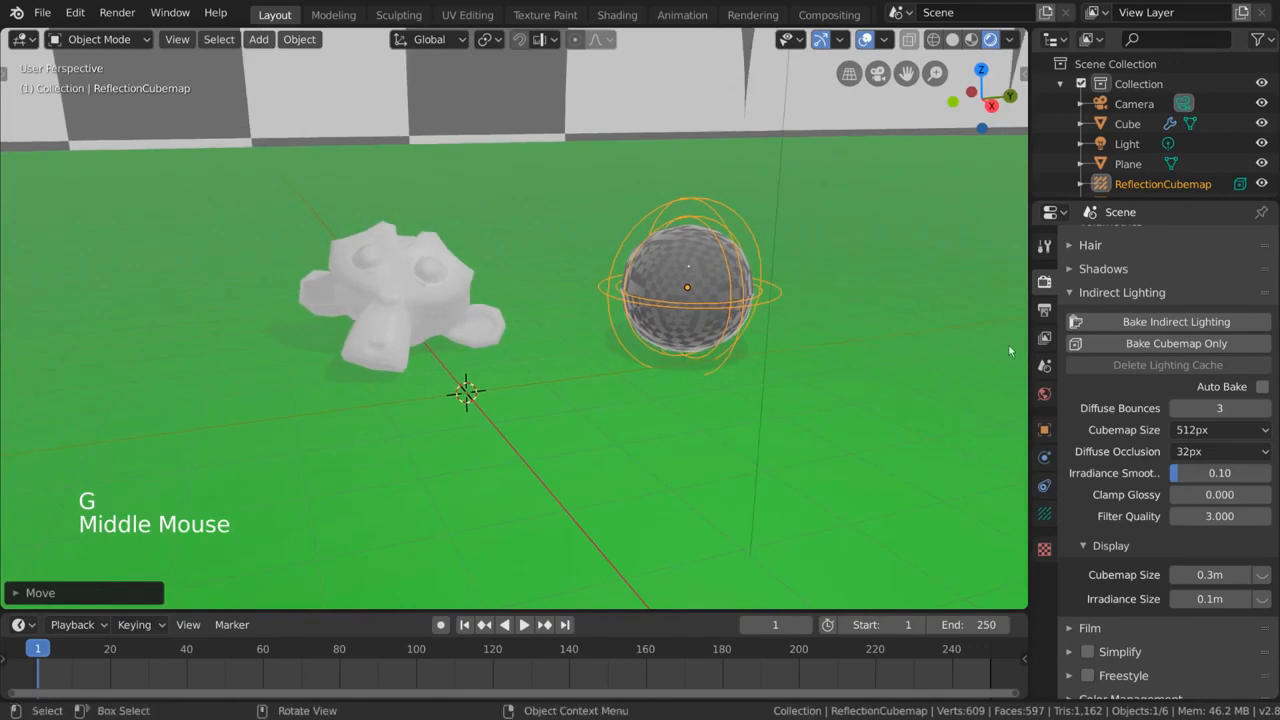
# Bake the indirect lighting and examine the reflections on the sphere up close and from several angles.
pyautogui.click(1162, 325)
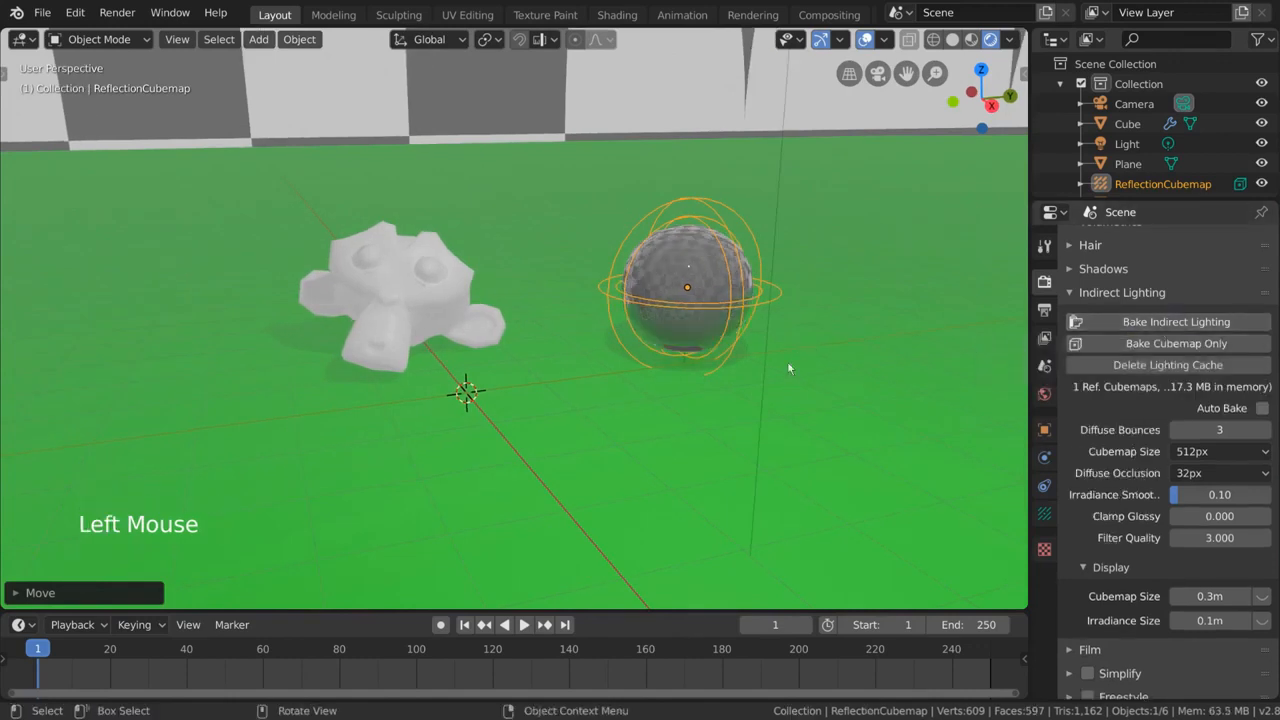
pyautogui.moveTo(787, 361); pyautogui.dragTo(787, 369, button='middle')
pyautogui.scroll(9, 787, 369)
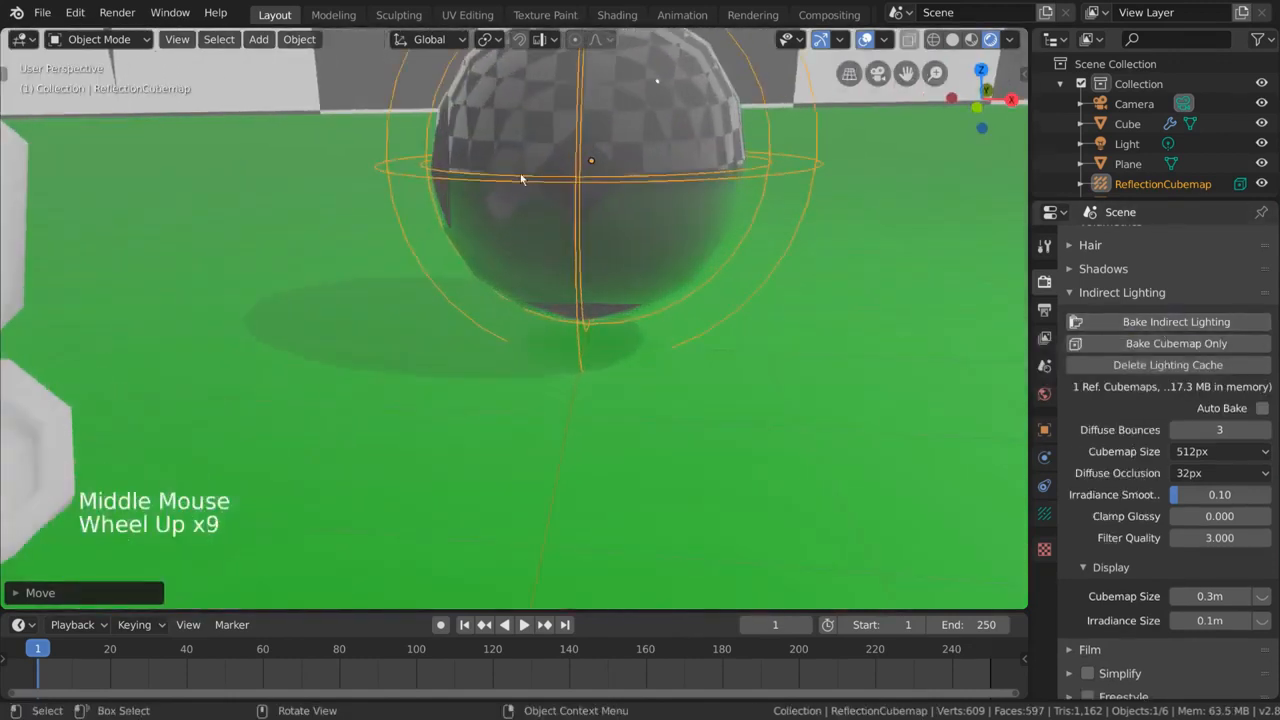
pyautogui.keyDown('shift'); pyautogui.moveTo(476, 204); pyautogui.dragTo(520, 313, button='middle'); pyautogui.keyUp('shift')
pyautogui.scroll(1, 644, 317)
pyautogui.scroll(1, 644, 317)
pyautogui.scroll(-4, 642, 322)
pyautogui.scroll(-4, 642, 322)
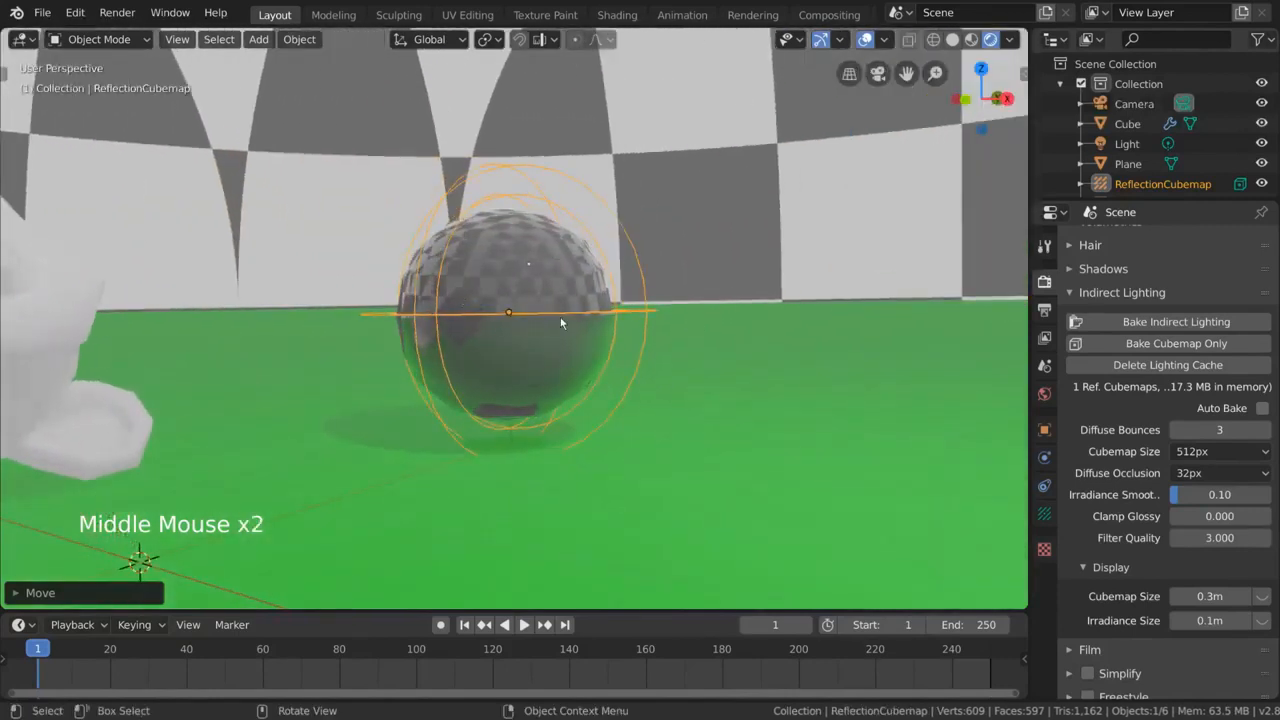
pyautogui.scroll(-2, 560, 322)
pyautogui.moveTo(630, 320); pyautogui.dragTo(626, 351, button='middle')
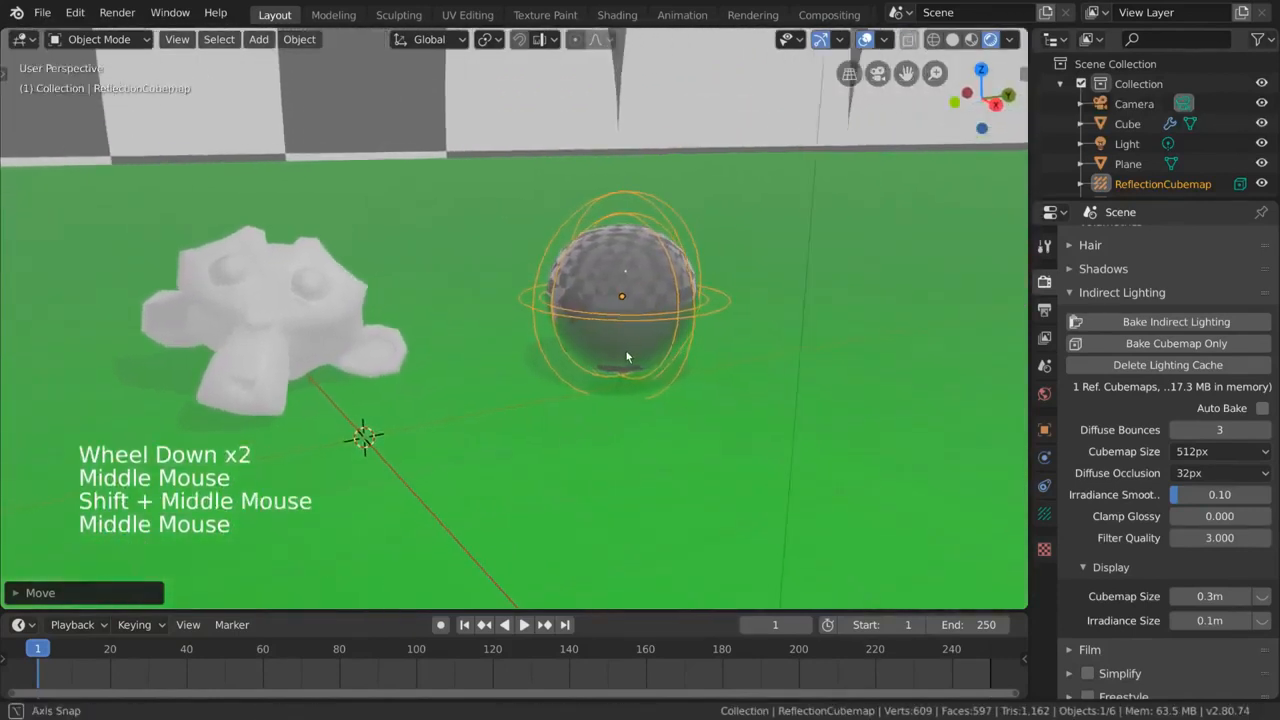
# Show the reflection cubemap's clipping distances in the viewport through its Viewport Display options.
pyautogui.click(1045, 522)
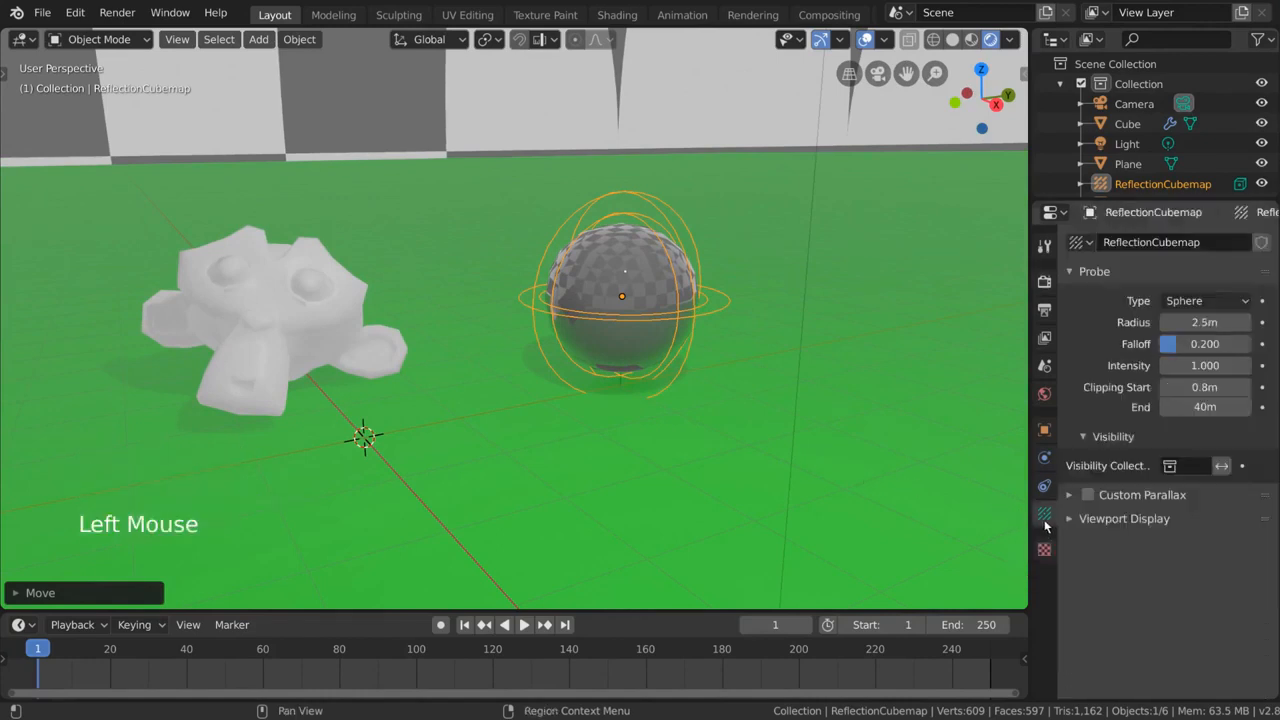
pyautogui.click(1165, 519)
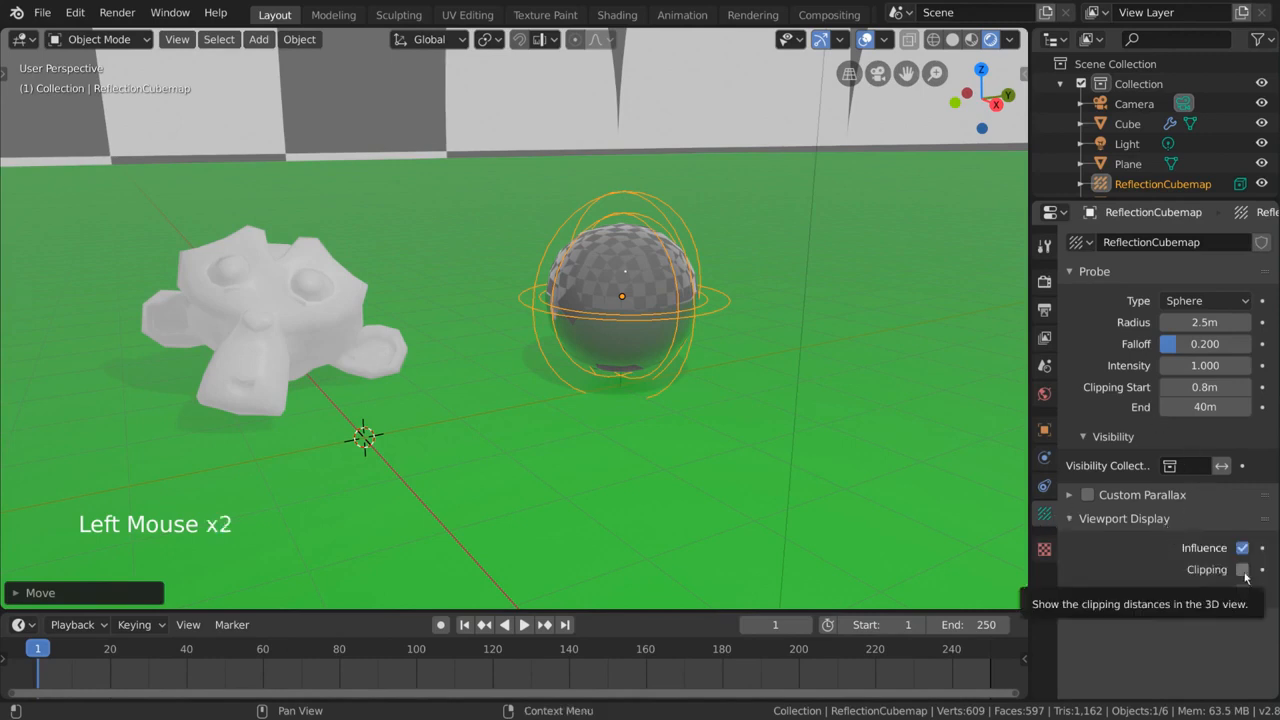
pyautogui.click(1242, 570)
# Switch to wireframe shading and set the reflection cubemap's Clipping Start to 0.89 m, around the sphere's surface.
pyautogui.press('z')
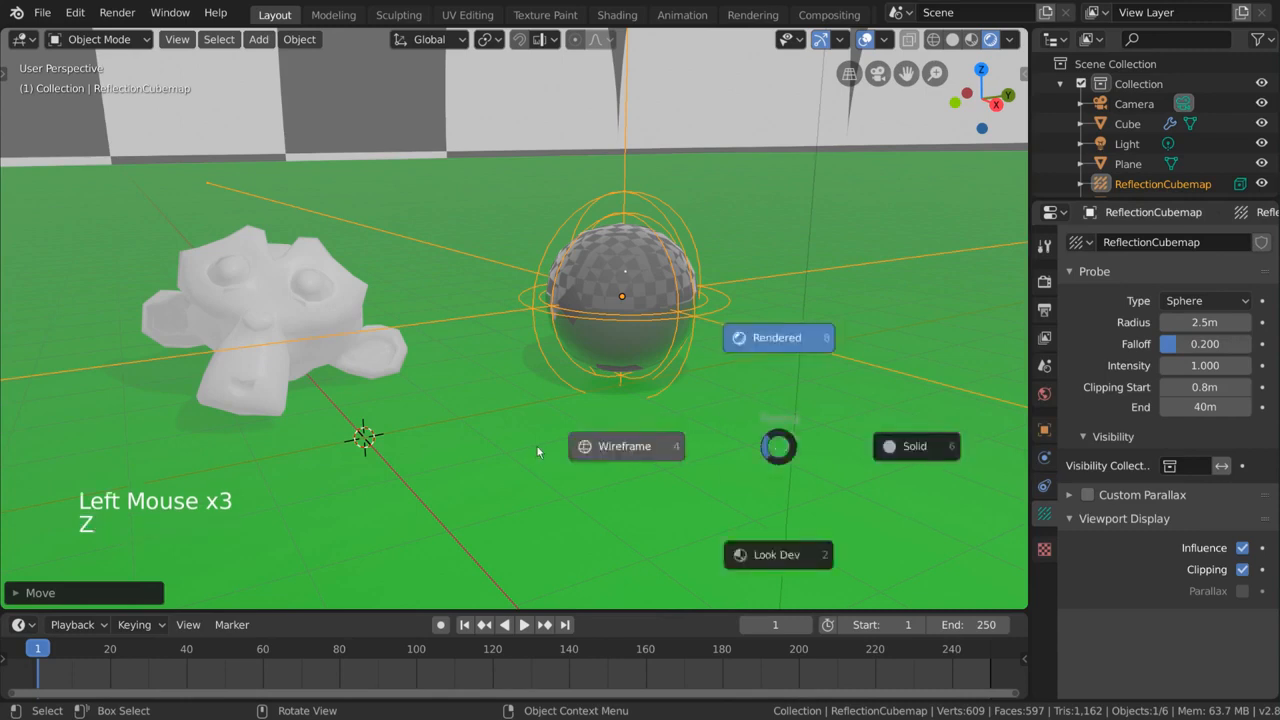
pyautogui.moveTo(661, 417)
pyautogui.mouseDown(button='middle')
pyautogui.moveTo(722, 358)
pyautogui.moveTo(716, 408)
pyautogui.moveTo(711, 397)
pyautogui.mouseUp(button='middle')
pyautogui.scroll(4, 711, 397)
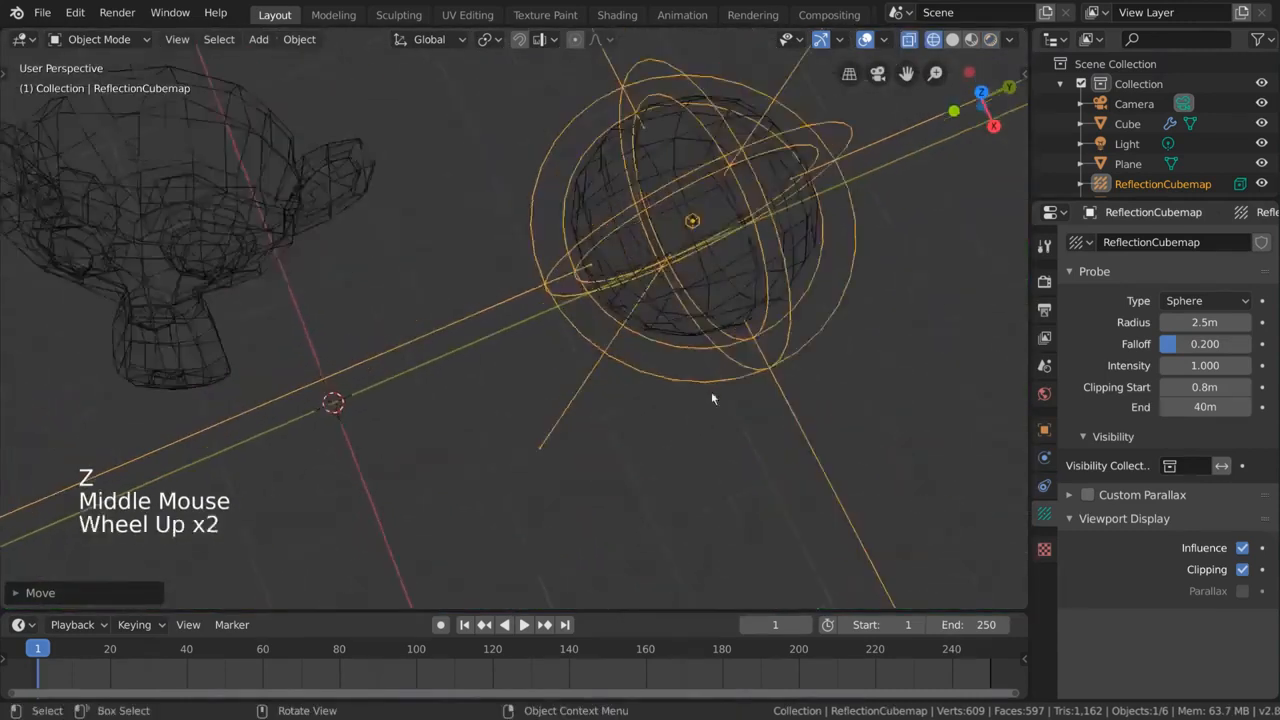
pyautogui.scroll(-1, 706, 351)
pyautogui.moveTo(706, 351); pyautogui.dragTo(706, 318, button='middle')
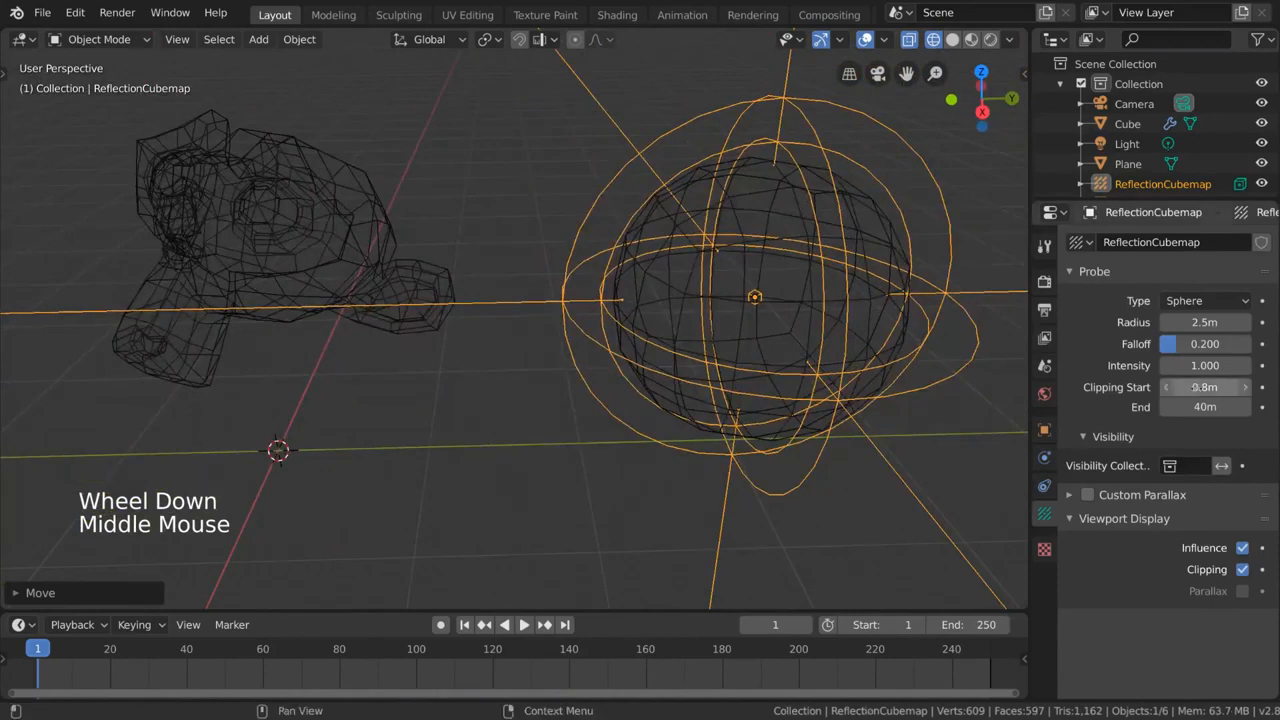
pyautogui.moveTo(1205, 387); pyautogui.dragTo(1230, 387)
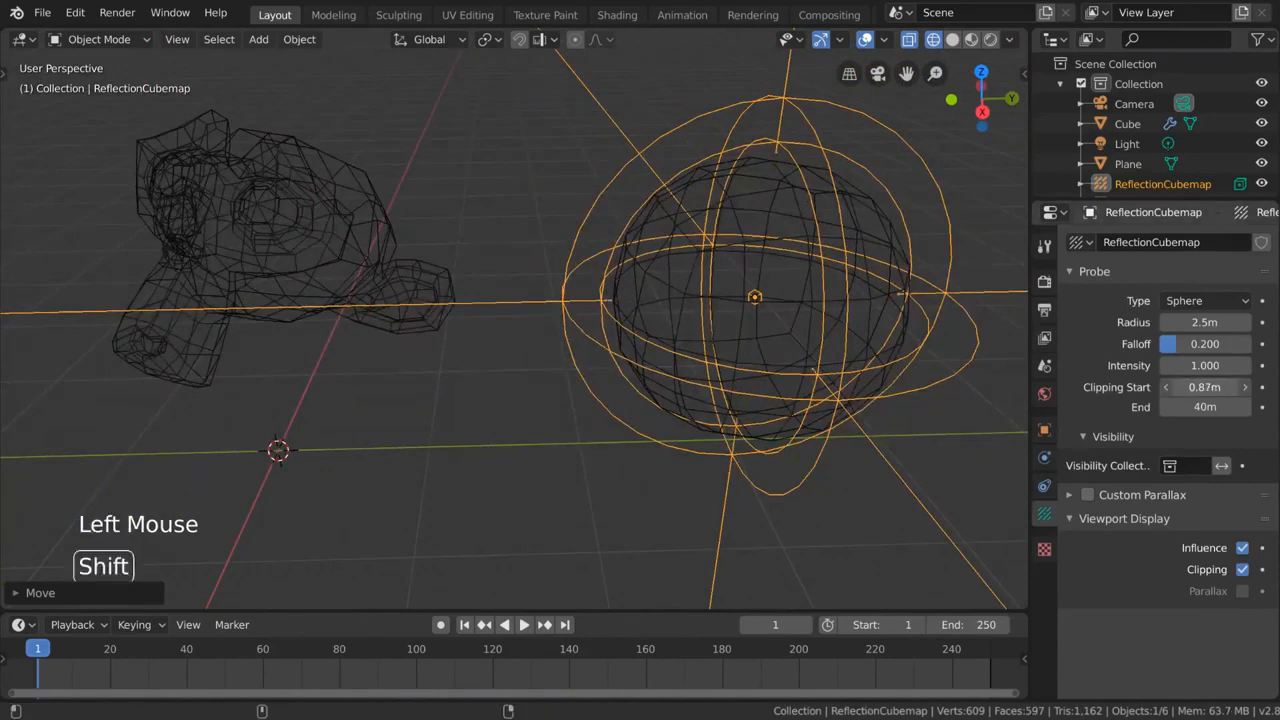
pyautogui.moveTo(820, 394); pyautogui.dragTo(775, 377, button='middle')
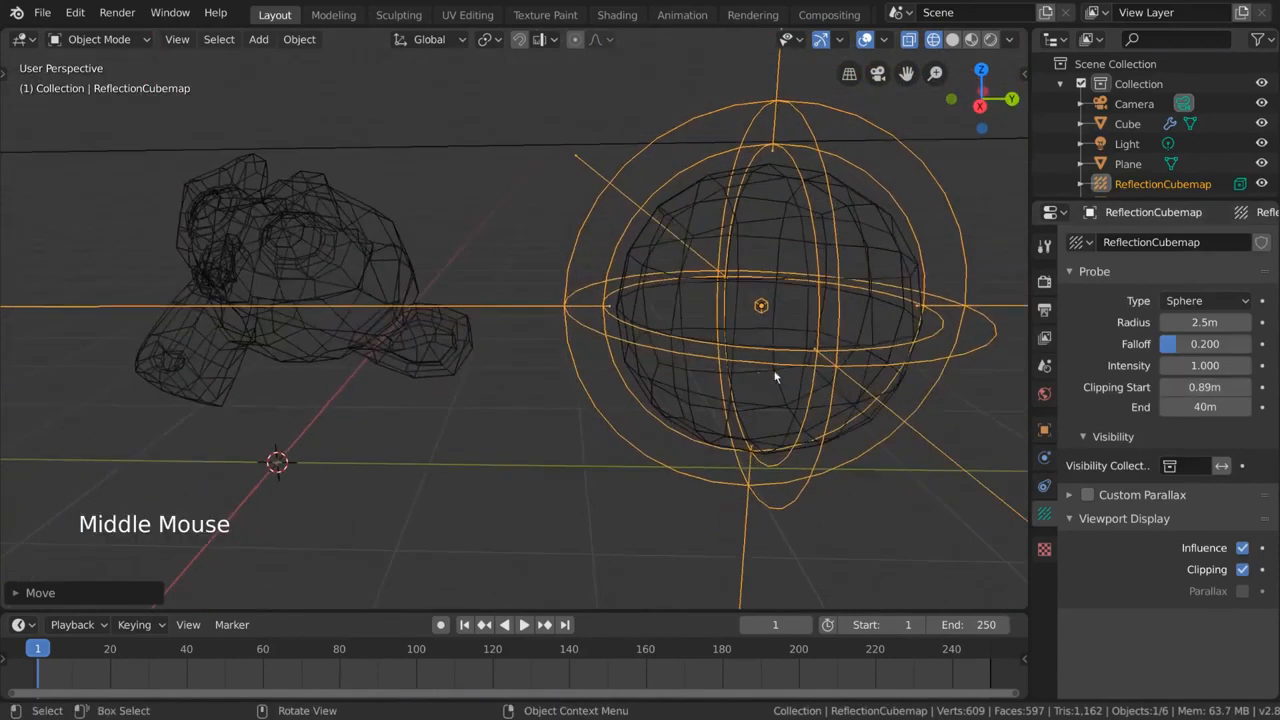
# Switch back to rendered shading, bake the indirect lighting and examine the sphere's reflections from farther out.
pyautogui.moveTo(628, 355); pyautogui.dragTo(680, 412, button='middle')
pyautogui.press('z')
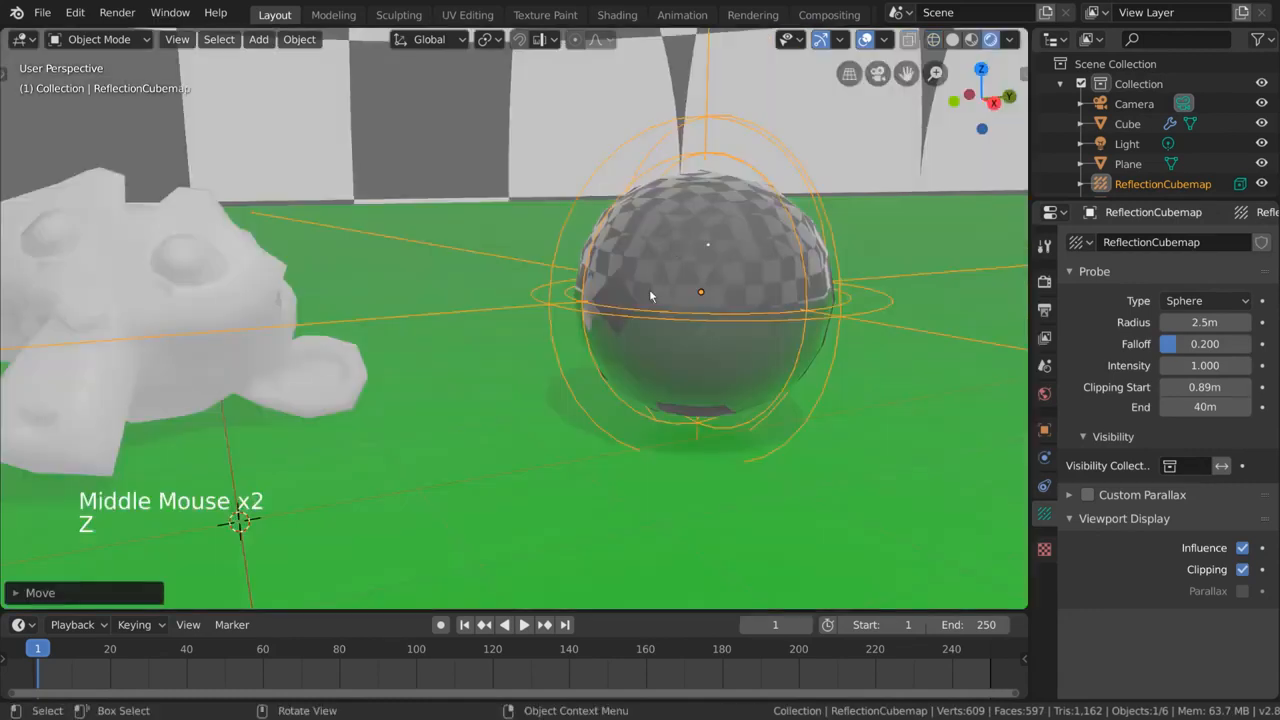
pyautogui.scroll(-2, 686, 343)
pyautogui.moveTo(686, 343); pyautogui.dragTo(1004, 284, button='middle')
pyautogui.click(1044, 281)
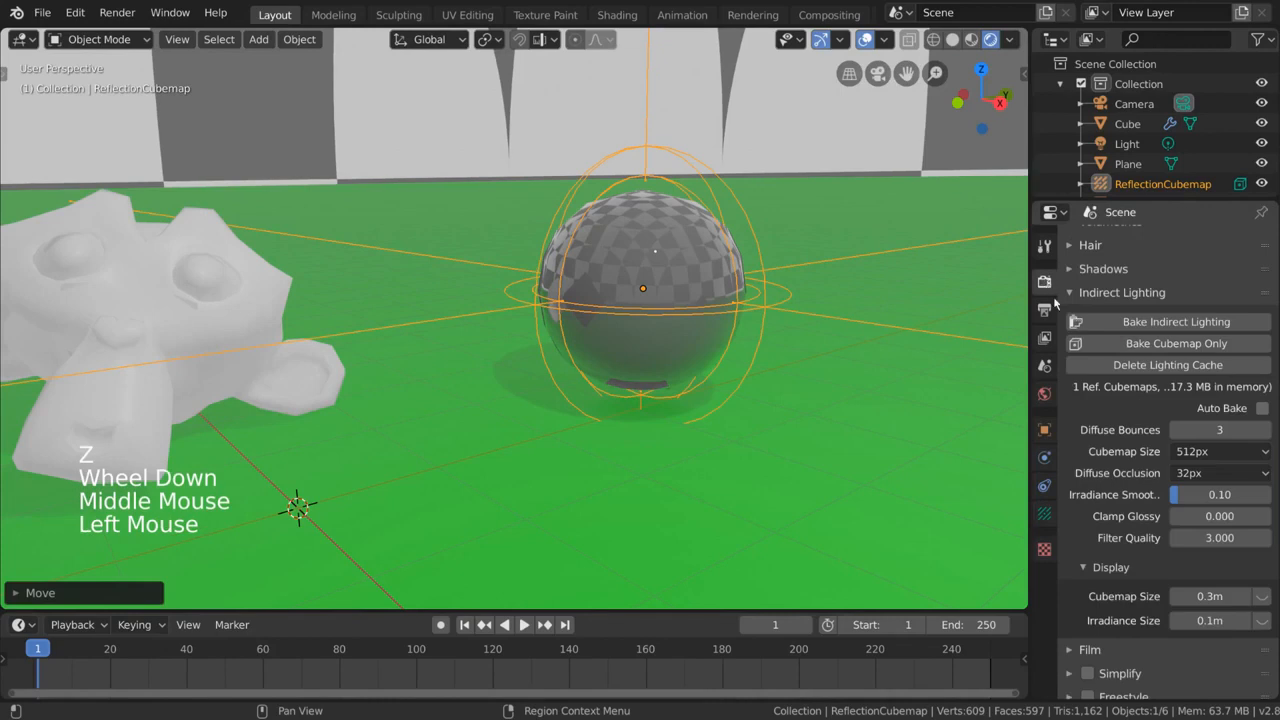
pyautogui.click(1166, 322)
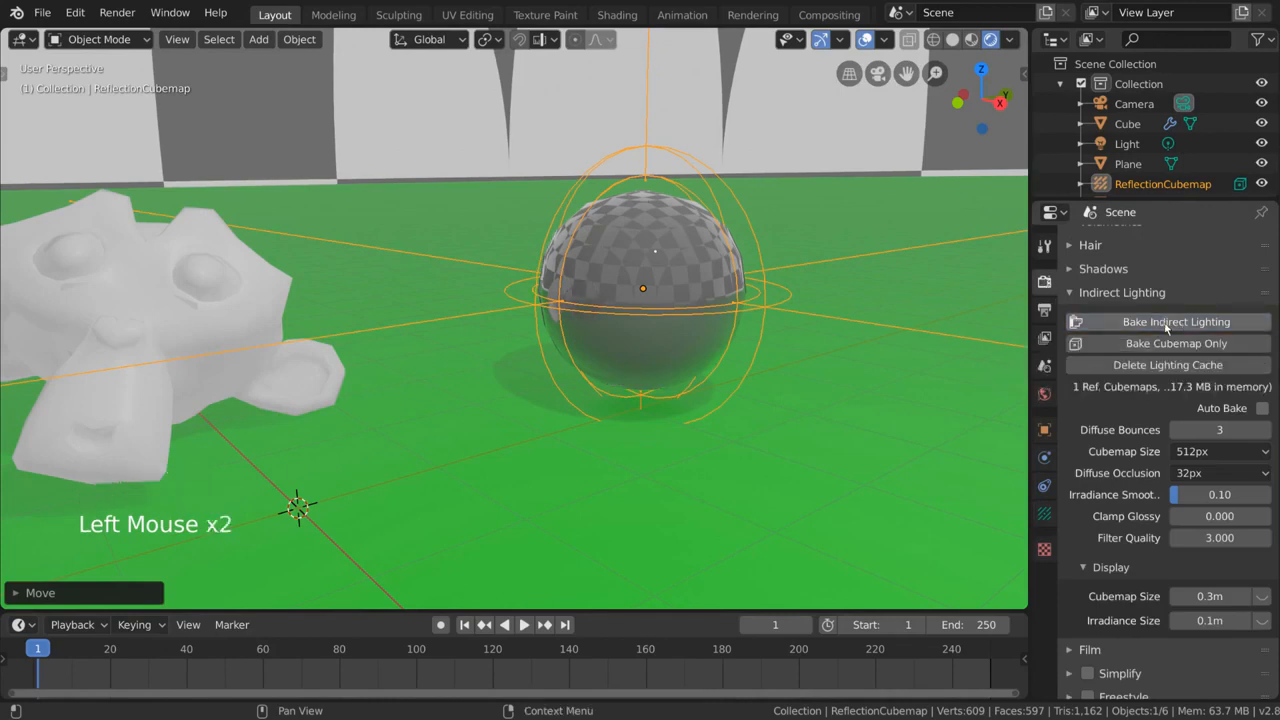
pyautogui.moveTo(614, 311); pyautogui.dragTo(576, 320, button='middle')
pyautogui.scroll(-2, 612, 305)
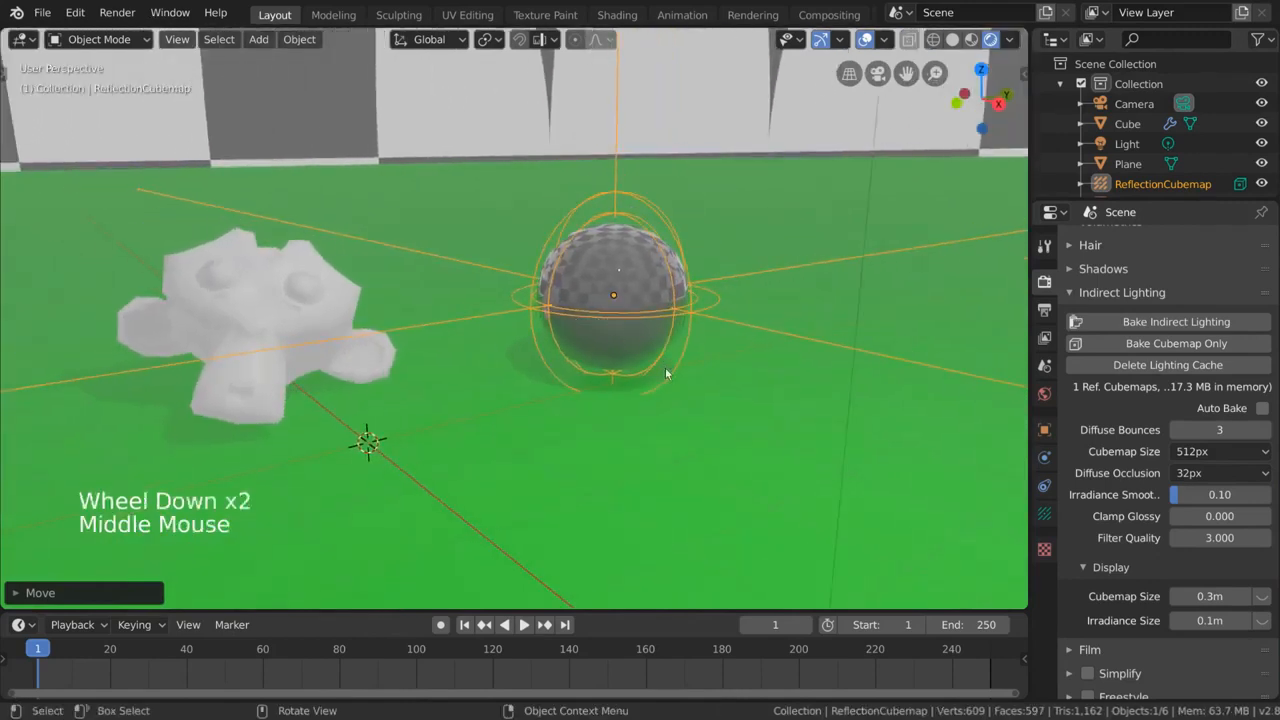
# Turn on Auto Bake for the indirect lighting and nudge the reflection cubemap.
pyautogui.click(1262, 408)
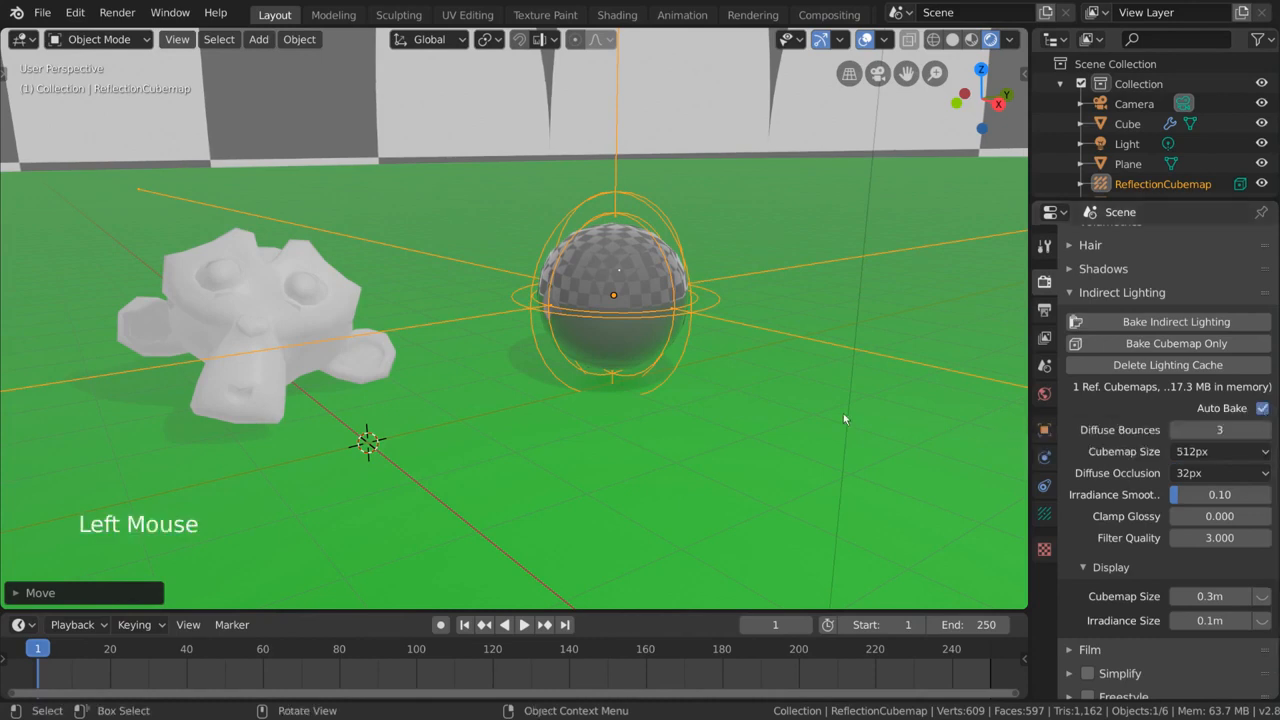
pyautogui.moveTo(843, 413); pyautogui.dragTo(737, 418, button='middle')
pyautogui.press('g')
pyautogui.press('g')
pyautogui.click(745, 398)
# Try moving the monkey head around near the sphere, viewing it from different angles.
pyautogui.click(269, 300)
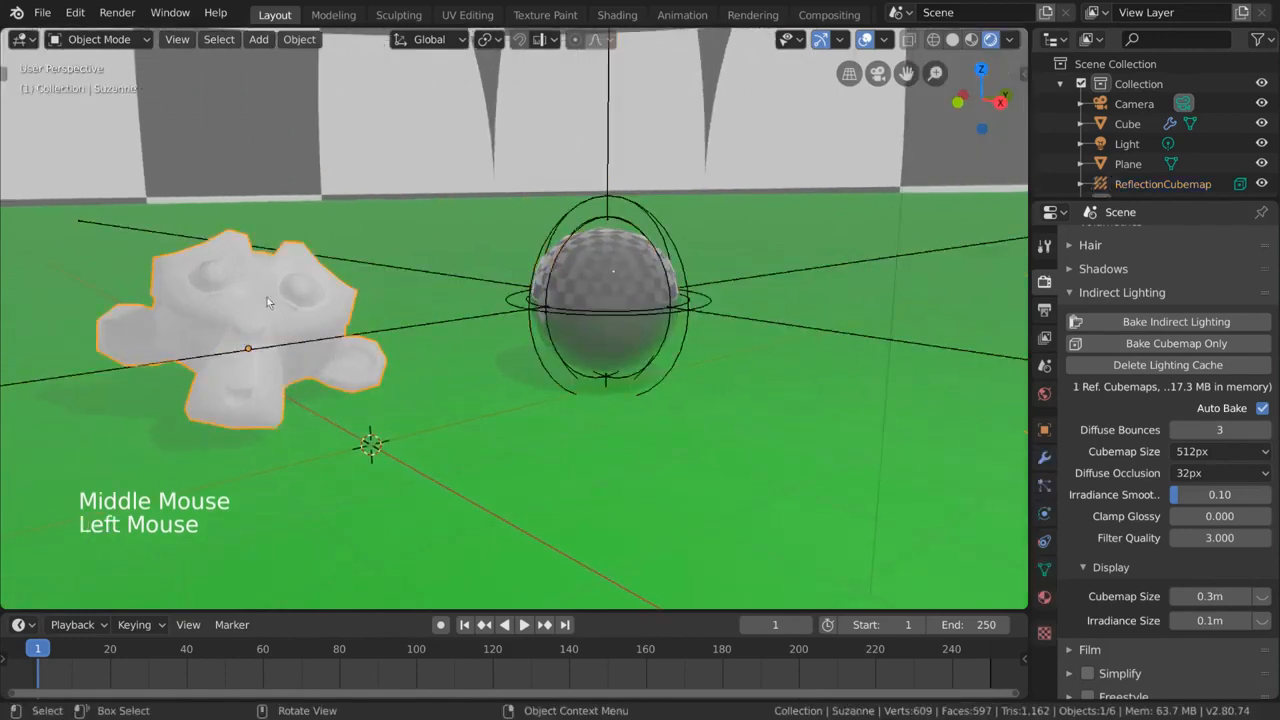
pyautogui.moveTo(420, 340); pyautogui.dragTo(600, 362, button='middle')
pyautogui.press('g')
pyautogui.rightClick(650, 295)
pyautogui.moveTo(630, 290); pyautogui.dragTo(620, 332, button='middle')
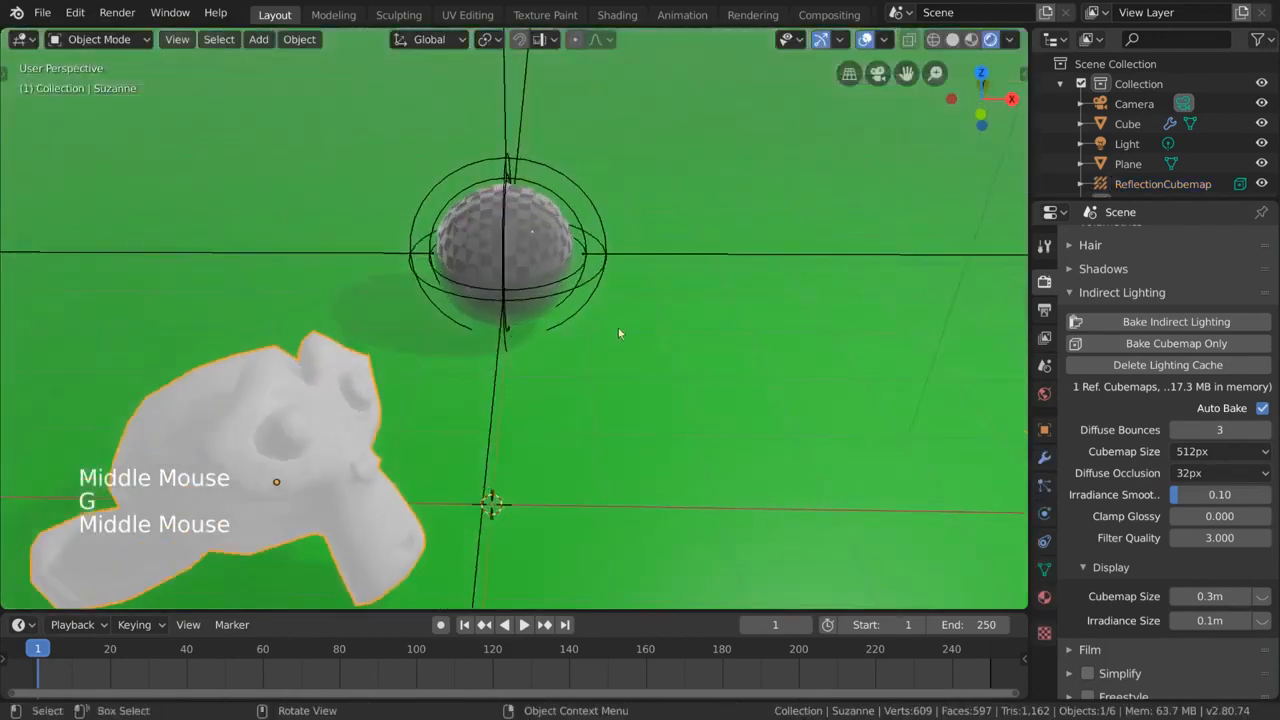
pyautogui.press('g')
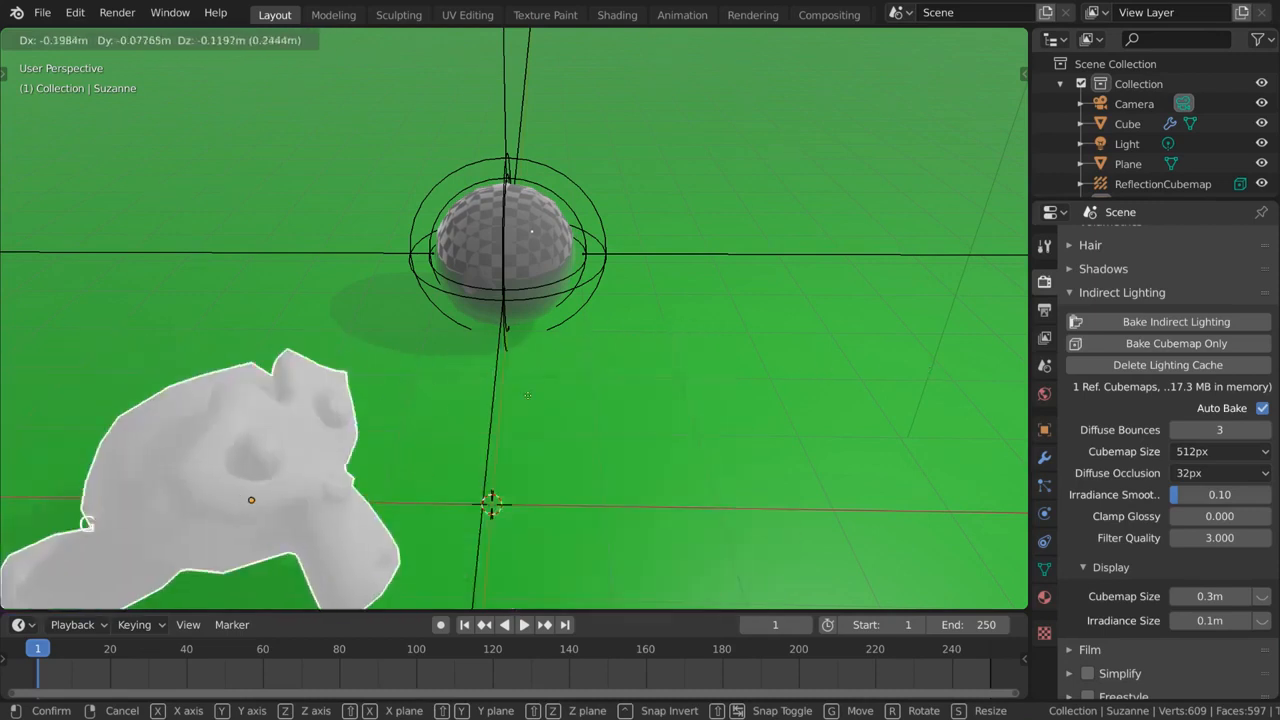
pyautogui.rightClick(560, 310)
# Select the green floor plane and set its material's roughness to 0 for mirror-like reflections.
pyautogui.moveTo(606, 326); pyautogui.dragTo(583, 306, button='middle')
pyautogui.scroll(-3, 533, 306)
pyautogui.click(1171, 163)
pyautogui.click(1044, 597)
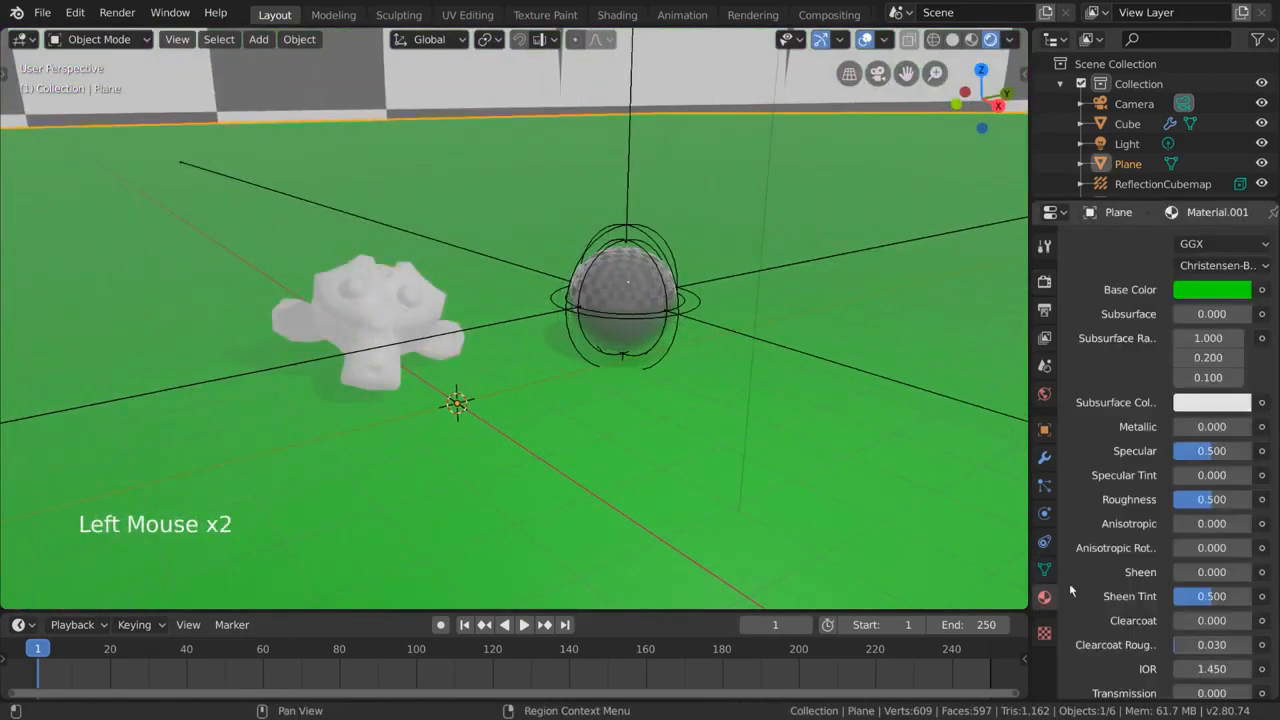
pyautogui.moveTo(1209, 499); pyautogui.dragTo(1173, 499)
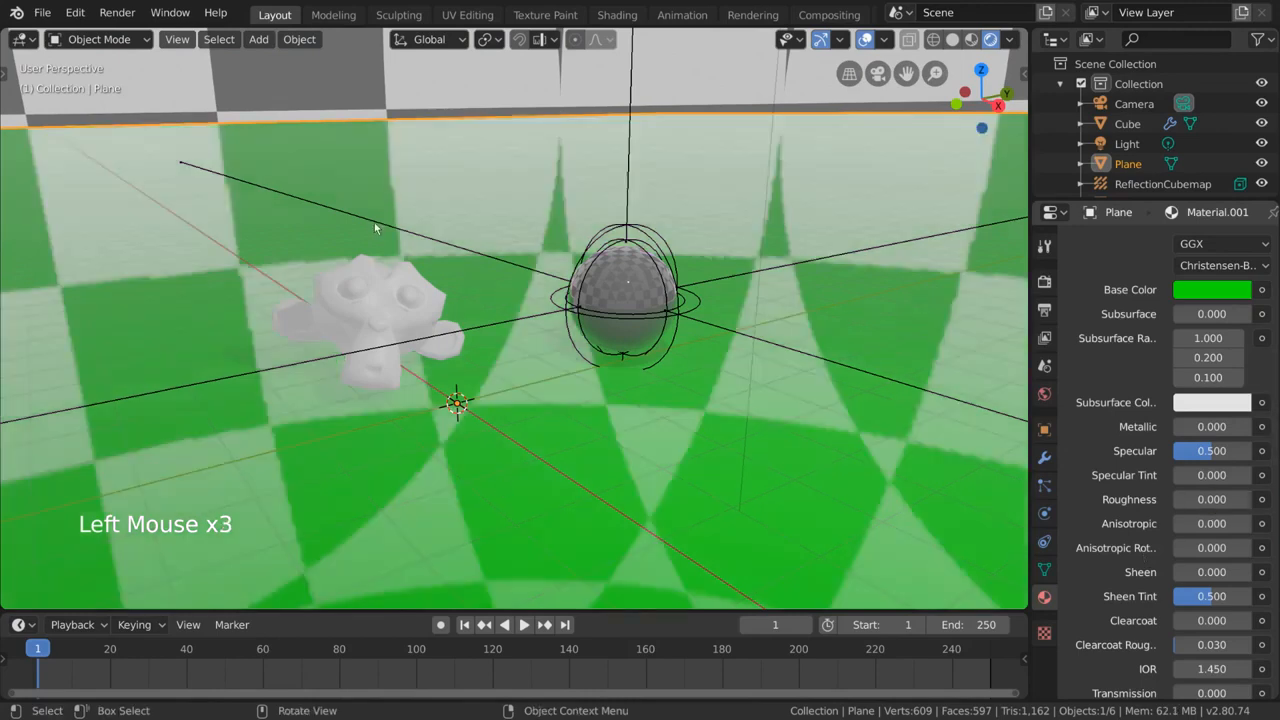
# Add a Reflection Plane light probe, scale it up to cover the floor area and raise it slightly.
pyautogui.hotkey('shift', 'a')
pyautogui.moveTo(355, 300)
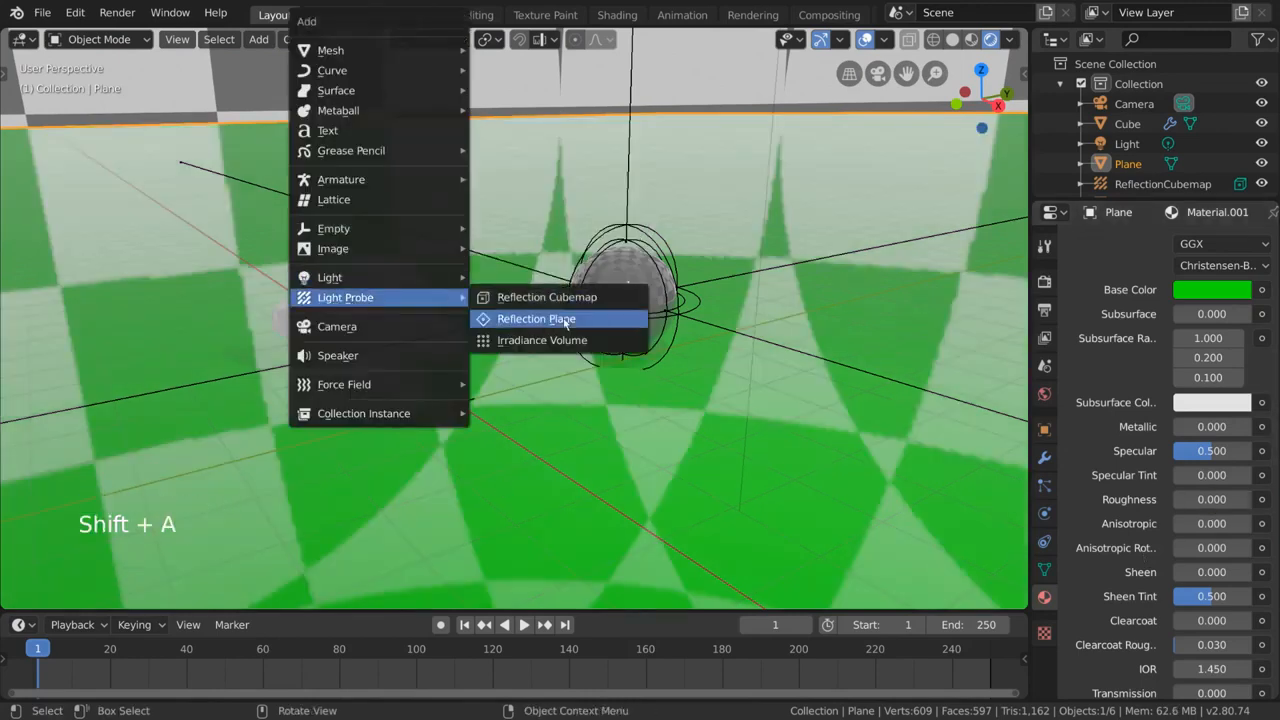
pyautogui.click(566, 319)
pyautogui.press('s')
pyautogui.click(683, 341)
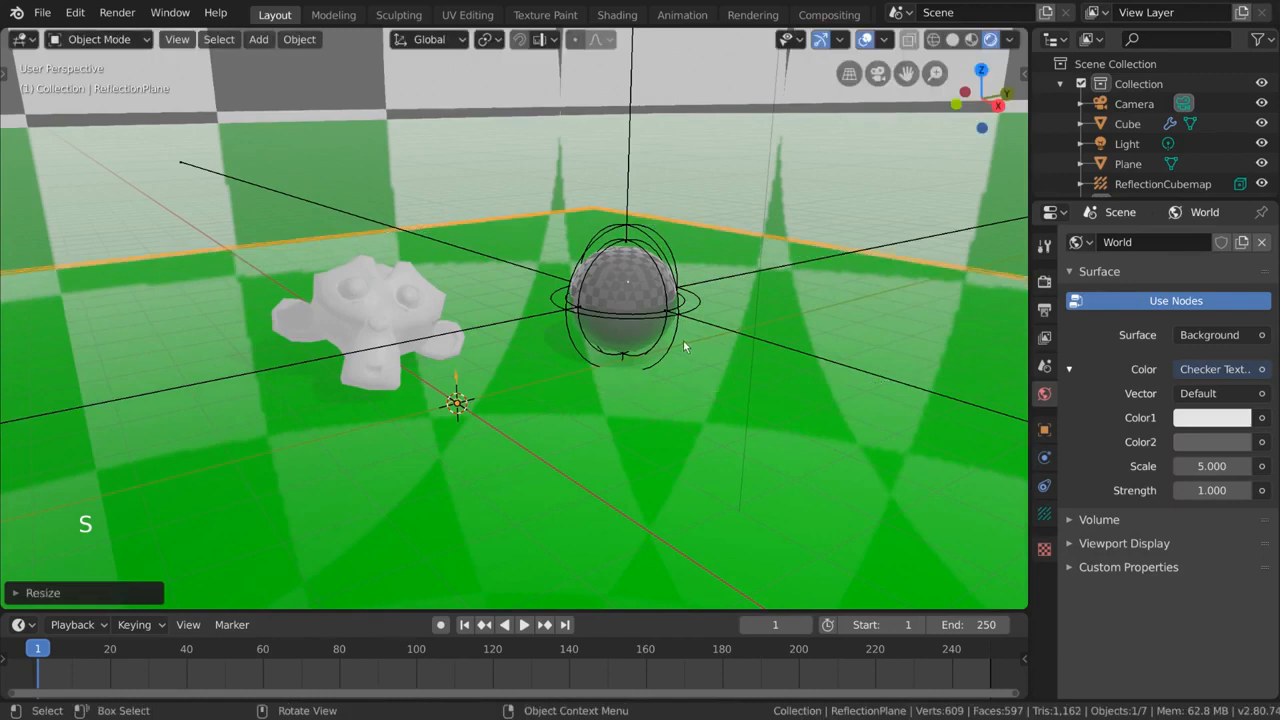
pyautogui.press('g')
pyautogui.click(686, 311)
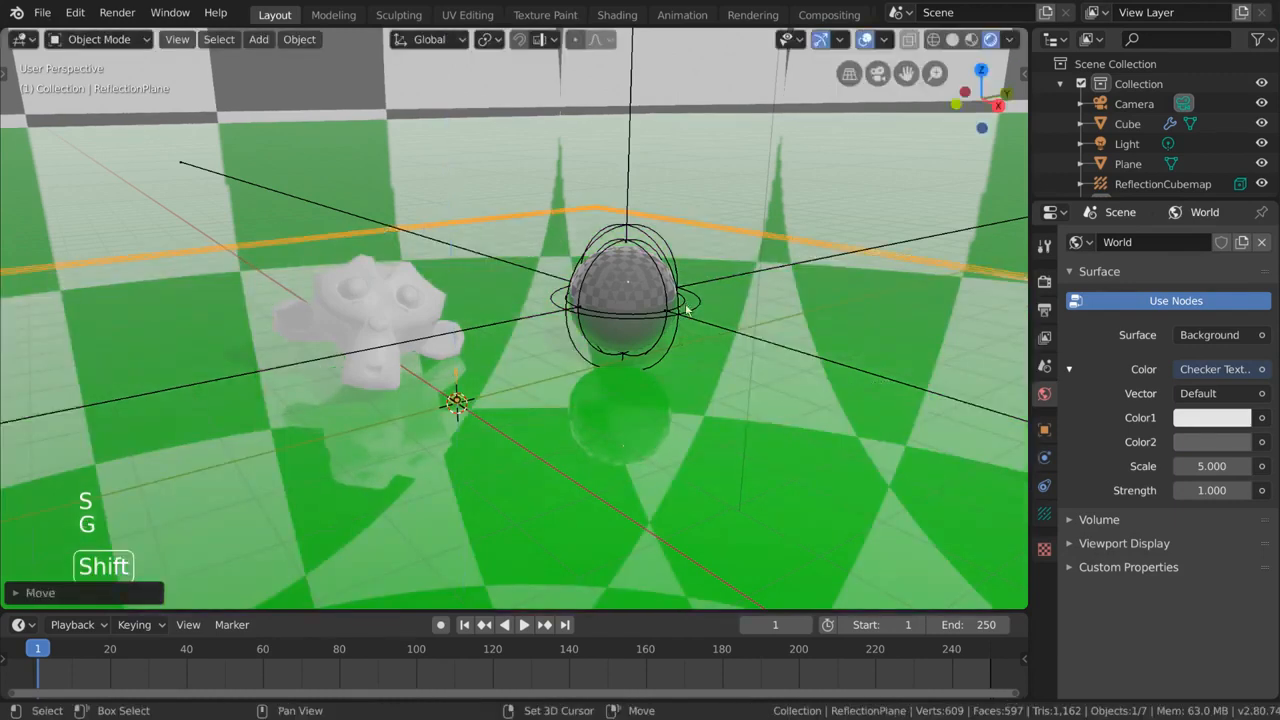
# Try moving the monkey head up above the floor to test its reflection in the plane.
pyautogui.click(359, 305)
pyautogui.press('g')
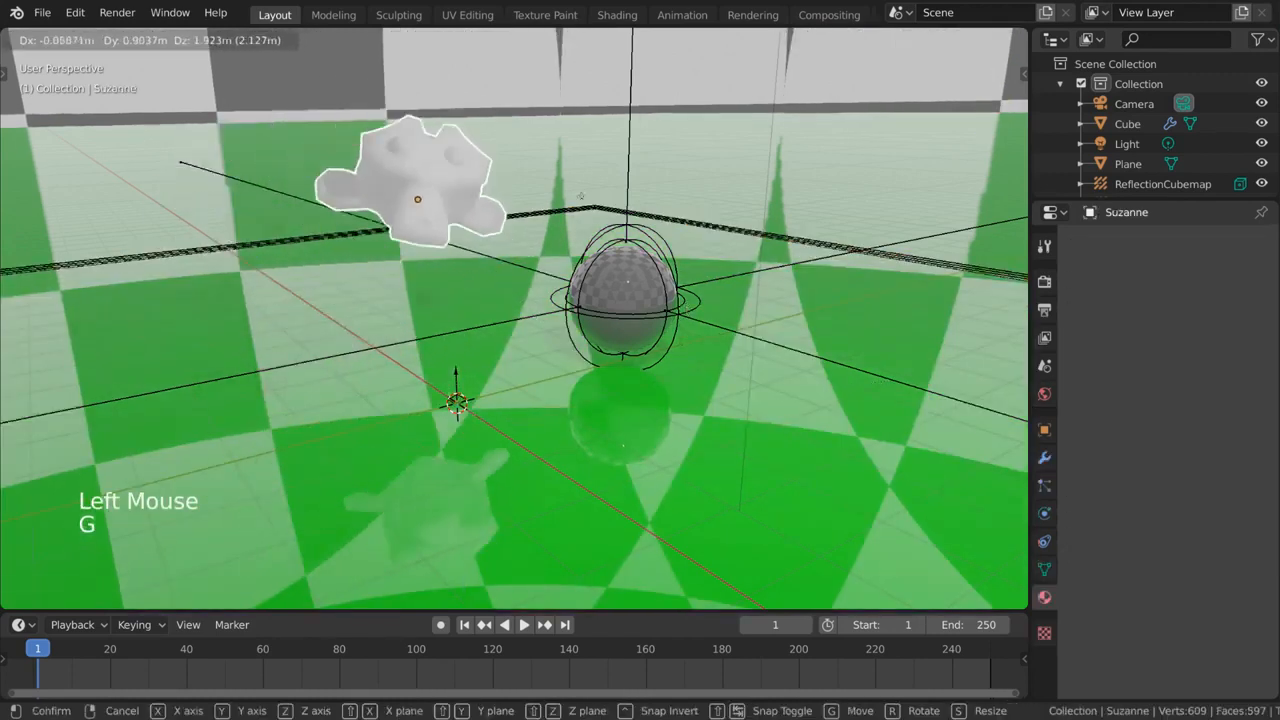
pyautogui.click(587, 311)
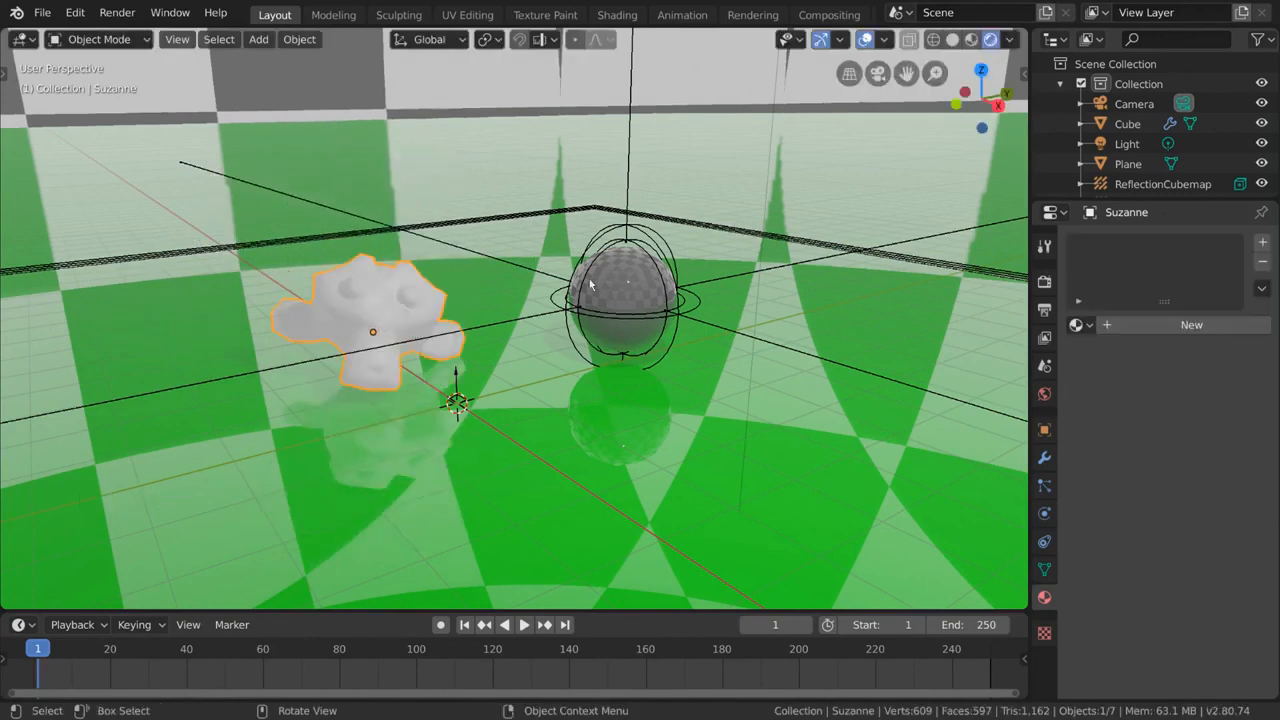
# Add an Irradiance Volume light probe and scale it up around the monkey head and sphere.
pyautogui.moveTo(509, 251); pyautogui.dragTo(486, 291, button='middle')
pyautogui.hotkey('shift', 'a')
pyautogui.moveTo(486, 296)
pyautogui.click(674, 339)
pyautogui.press('s')
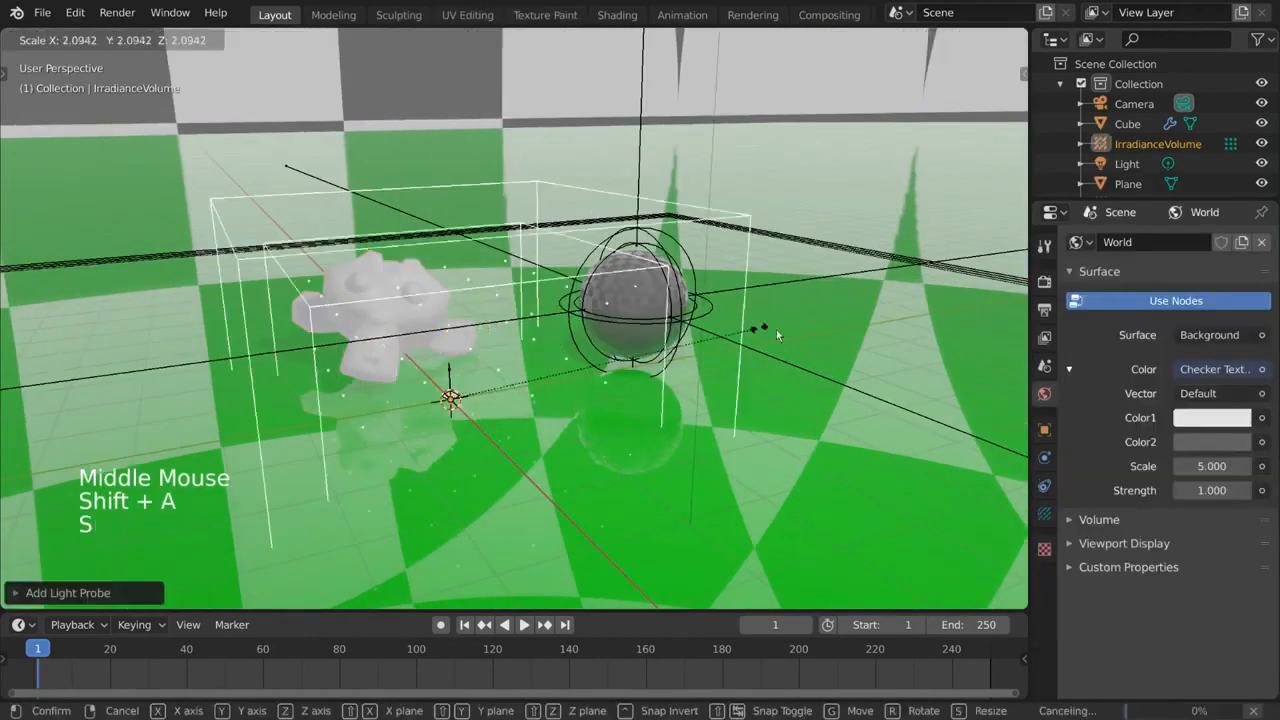
pyautogui.click(795, 410)
# Raise the irradiance volume along Z and widen it horizontally, excluding the Z axis.
pyautogui.press('g')
pyautogui.press('z')
pyautogui.click(717, 337)
pyautogui.scroll(-2, 717, 337)
pyautogui.moveTo(717, 337); pyautogui.dragTo(680, 362, button='middle')
pyautogui.press('s')
pyautogui.hotkey('shift', 'z')
pyautogui.click(674, 366)
pyautogui.scroll(2, 540, 376)
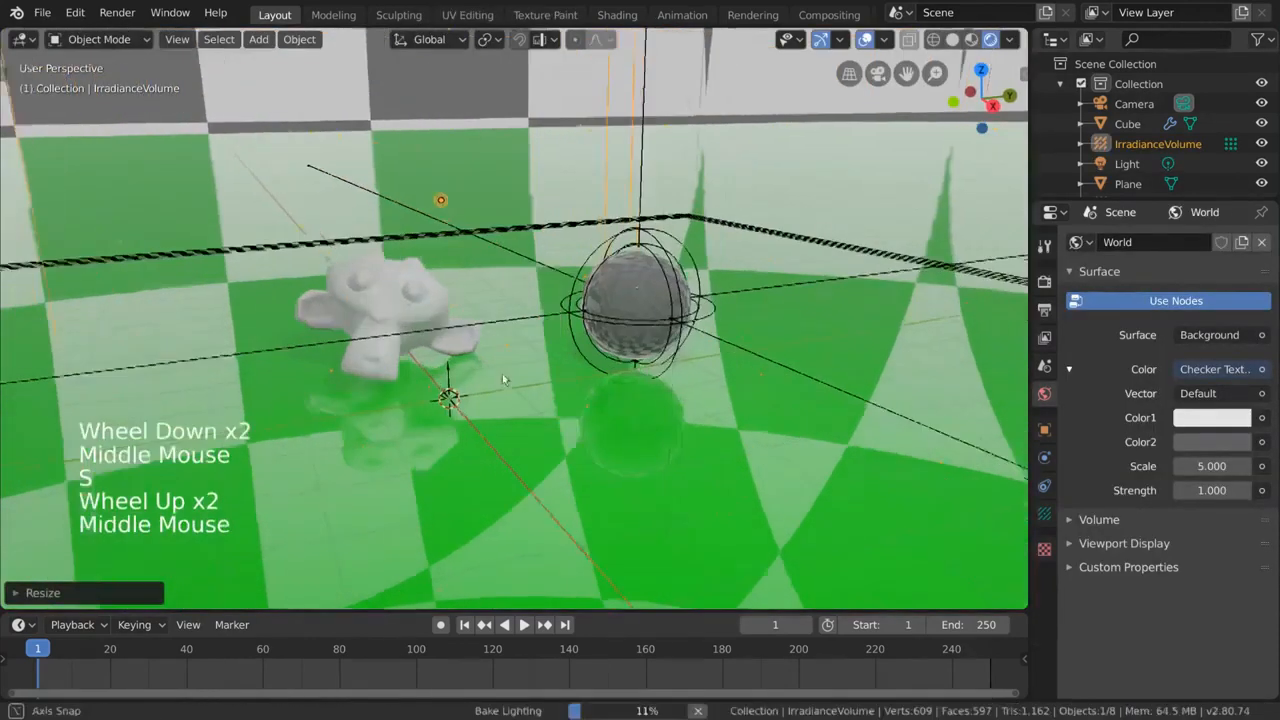
# Bake the indirect lighting with the irradiance volume and look closely at the monkey head and sphere.
pyautogui.moveTo(500, 380); pyautogui.dragTo(510, 340, button='middle')
pyautogui.scroll(1, 510, 340)
pyautogui.click(1046, 283)
pyautogui.click(1171, 321)
pyautogui.moveTo(440, 372); pyautogui.dragTo(392, 366, button='middle')
pyautogui.scroll(1, 389, 366)
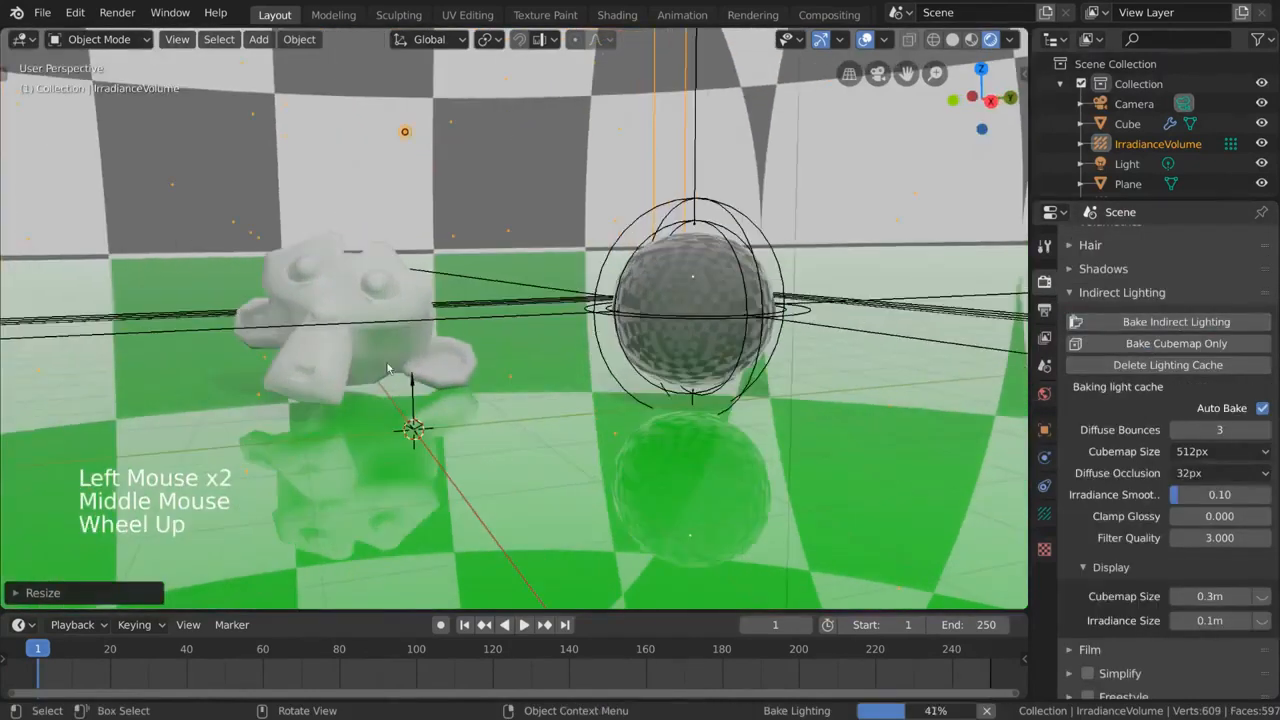
# Try moving the monkey head, and examine the bounced floor colour on it and the sphere.
pyautogui.click(389, 366)
pyautogui.press('g')
pyautogui.rightClick(480, 262)
pyautogui.moveTo(740, 340); pyautogui.dragTo(668, 329, button='middle')
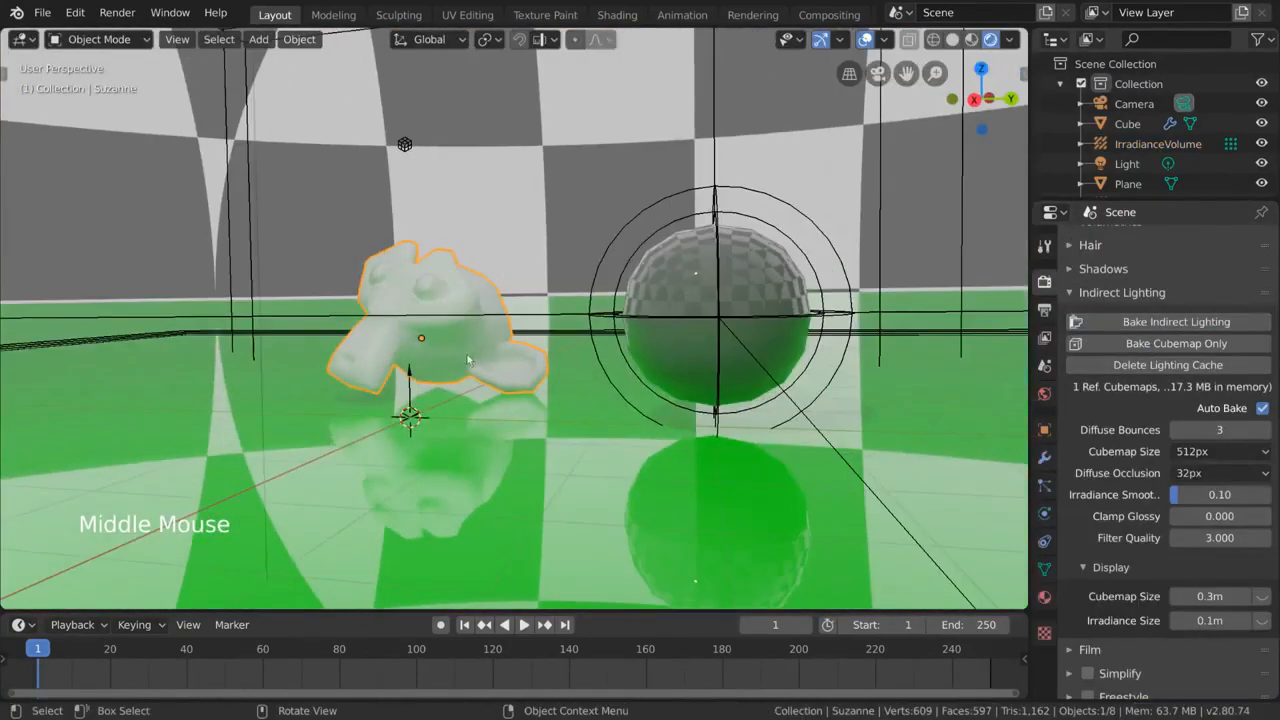
pyautogui.moveTo(532, 380); pyautogui.dragTo(560, 386, button='middle')
pyautogui.scroll(-2, 547, 387)
# Add a cube to the scene and round it into a ball with a level 2 subdivision surface.
pyautogui.hotkey('shift', 'a')
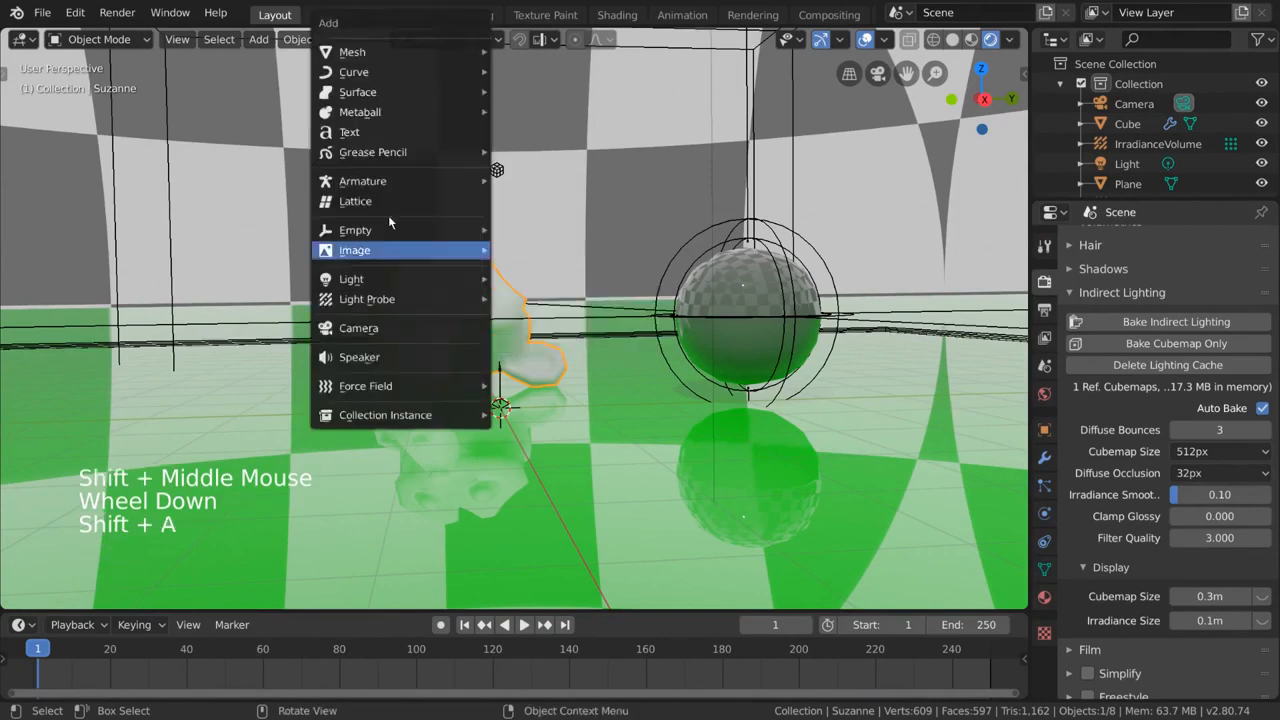
pyautogui.moveTo(352, 52)
pyautogui.click(531, 71)
pyautogui.press('g')
pyautogui.click(515, 330)
pyautogui.hotkey('ctrl', '2')
# Position the new ball in the air above the monkey head.
pyautogui.moveTo(515, 330); pyautogui.dragTo(600, 420, button='middle')
pyautogui.rightClick(536, 336)
pyautogui.click(536, 338)
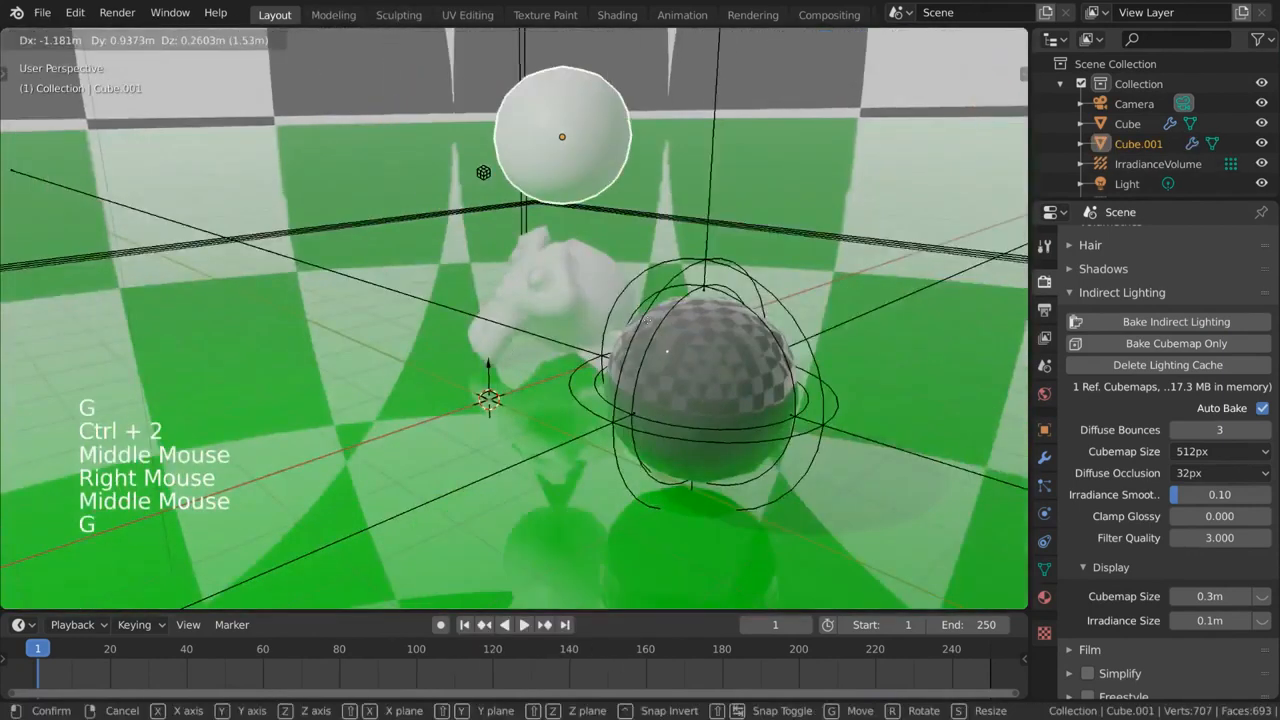
pyautogui.press('g')
pyautogui.click(694, 338)
# Give the ball a new Emission material in cyan, with hue 0.497 and saturation 1.000, and raise its strength.
pyautogui.click(1044, 597)
pyautogui.click(1188, 324)
pyautogui.click(1208, 441)
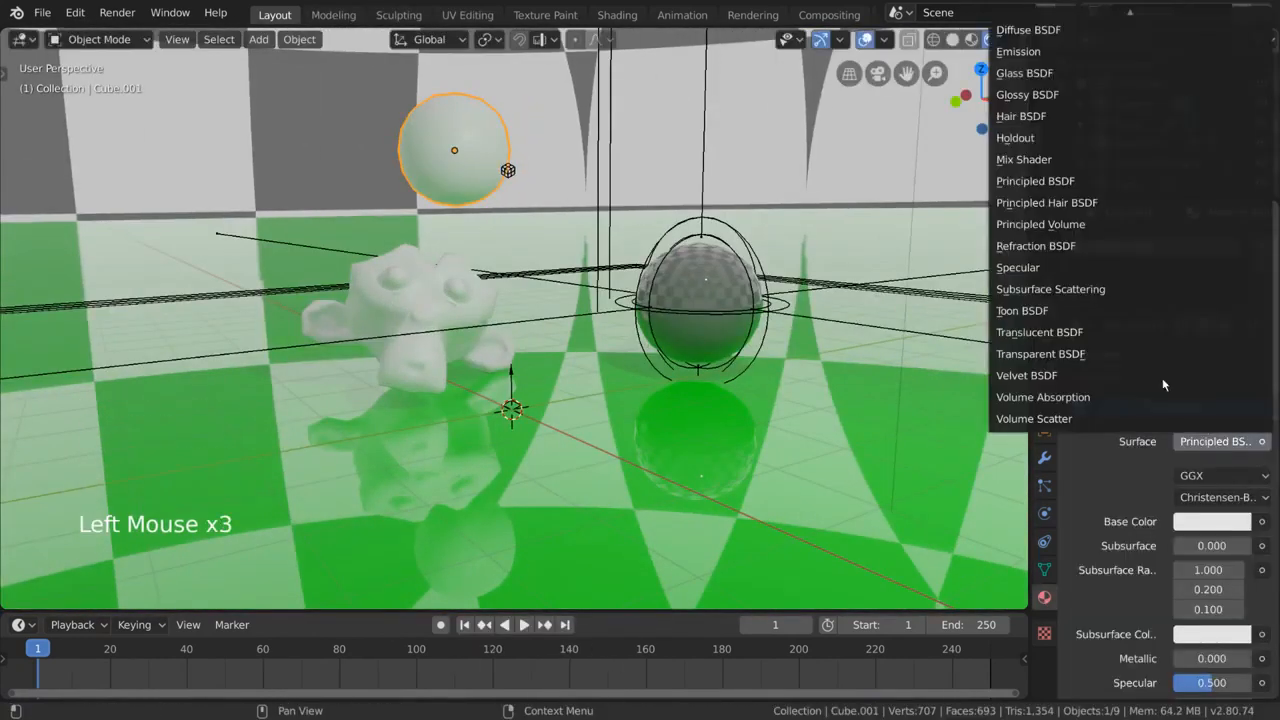
pyautogui.click(1016, 55)
pyautogui.click(1214, 476)
pyautogui.moveTo(1147, 215); pyautogui.dragTo(1146, 194)
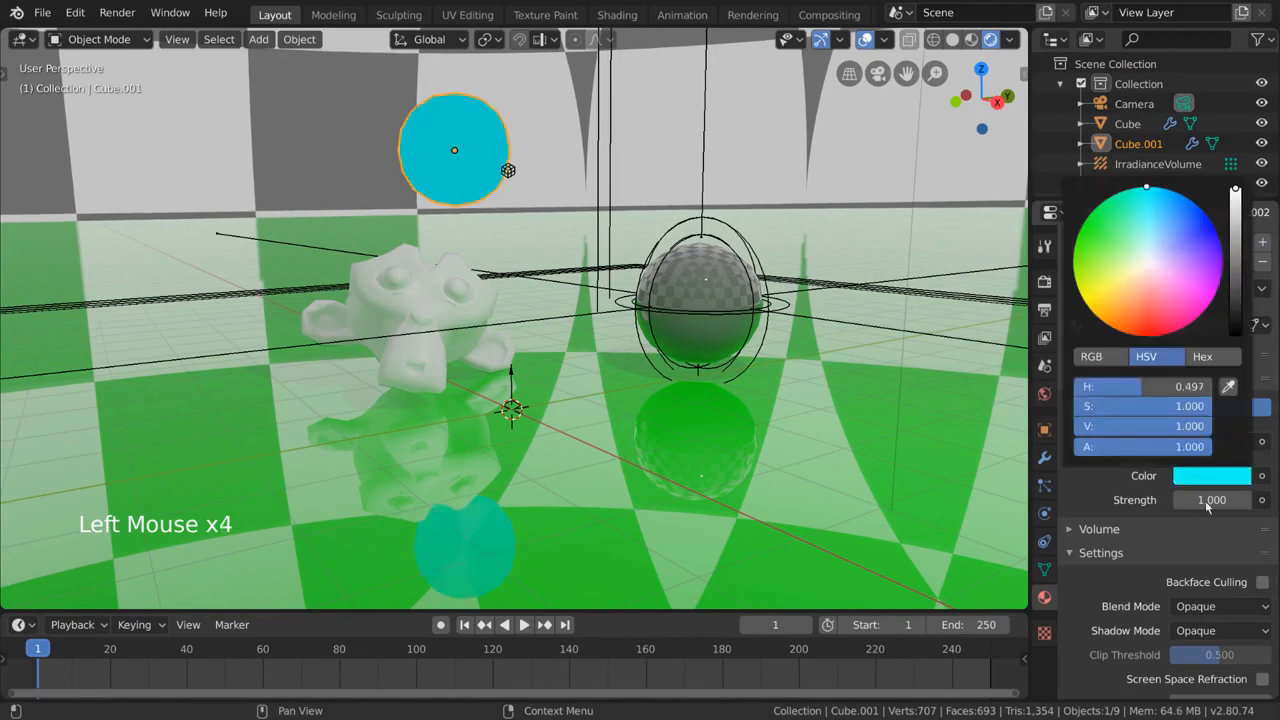
pyautogui.moveTo(1207, 505); pyautogui.dragTo(1240, 505)
# Bake the indirect lighting with the glowing ball, hide the viewport overlays and inspect the coloured light.
pyautogui.click(1044, 281)
pyautogui.click(1190, 322)
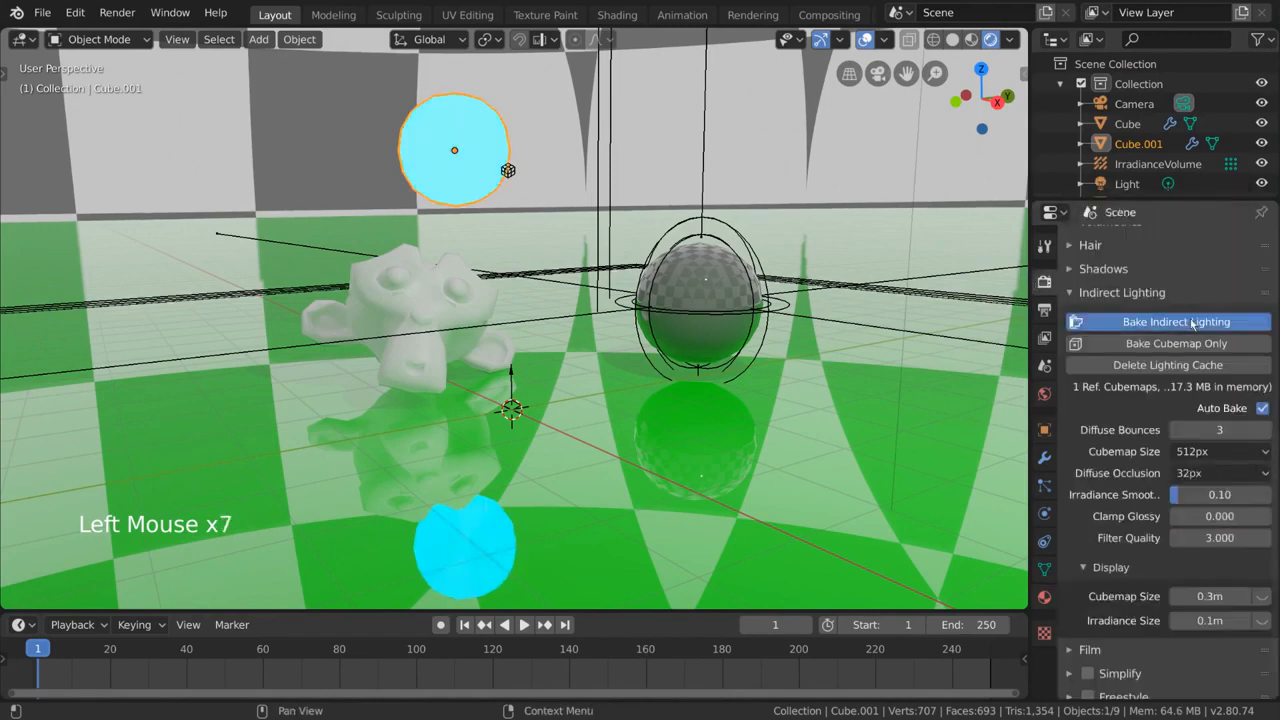
pyautogui.moveTo(920, 115); pyautogui.dragTo(778, 155, button='middle')
pyautogui.moveTo(657, 160); pyautogui.dragTo(704, 216, button='middle')
pyautogui.click(864, 39)
pyautogui.moveTo(803, 253); pyautogui.dragTo(842, 279, button='middle')
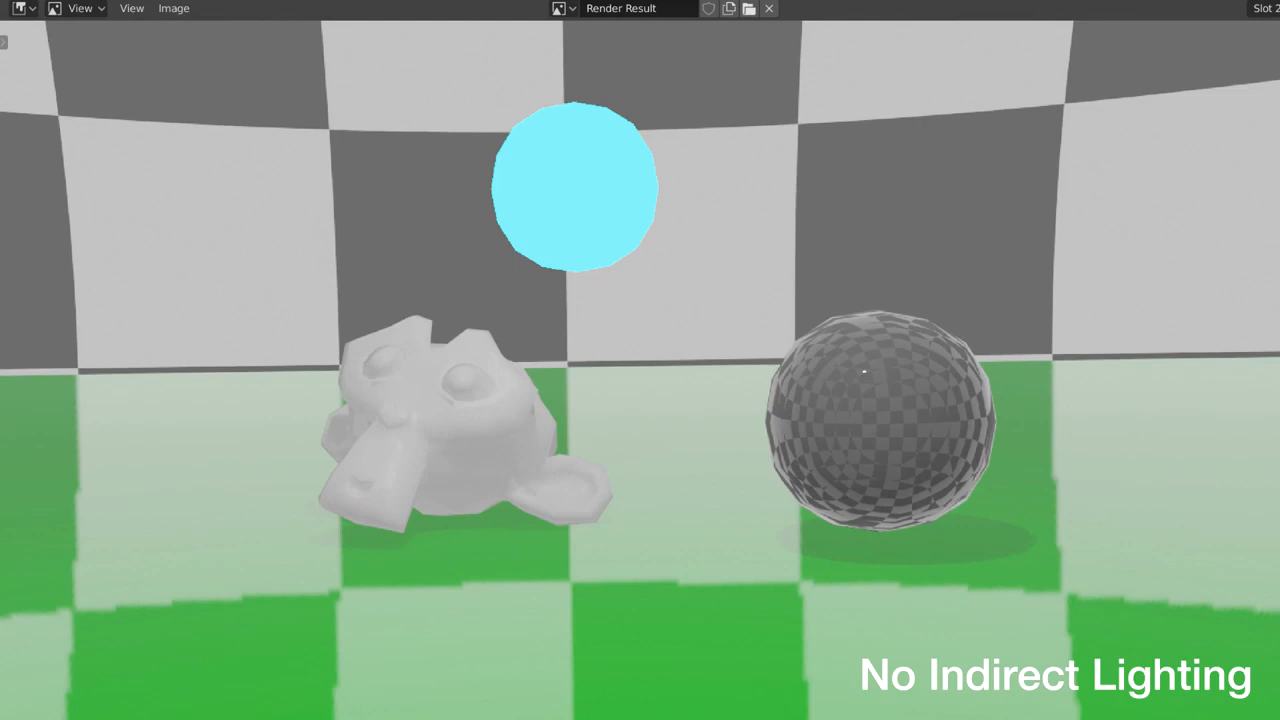
# Compare the render slots with and without indirect lighting by switching between them.
pyautogui.press('j')
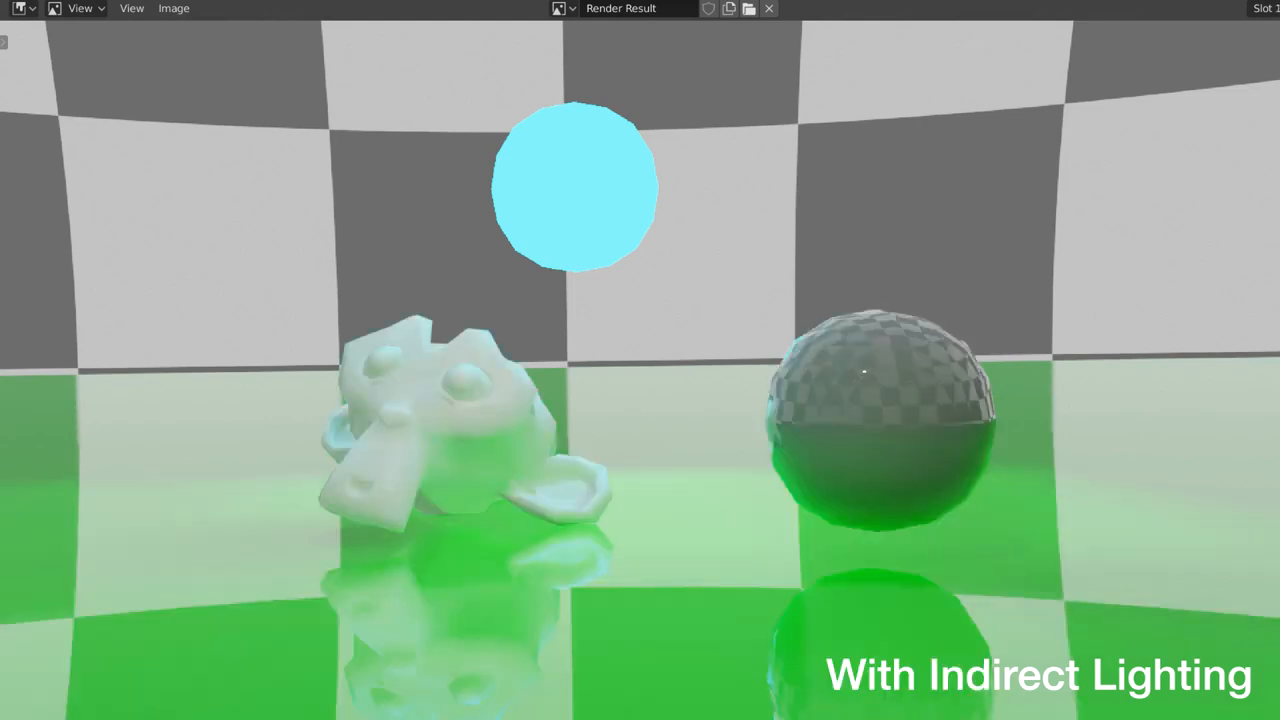
pyautogui.press('j')
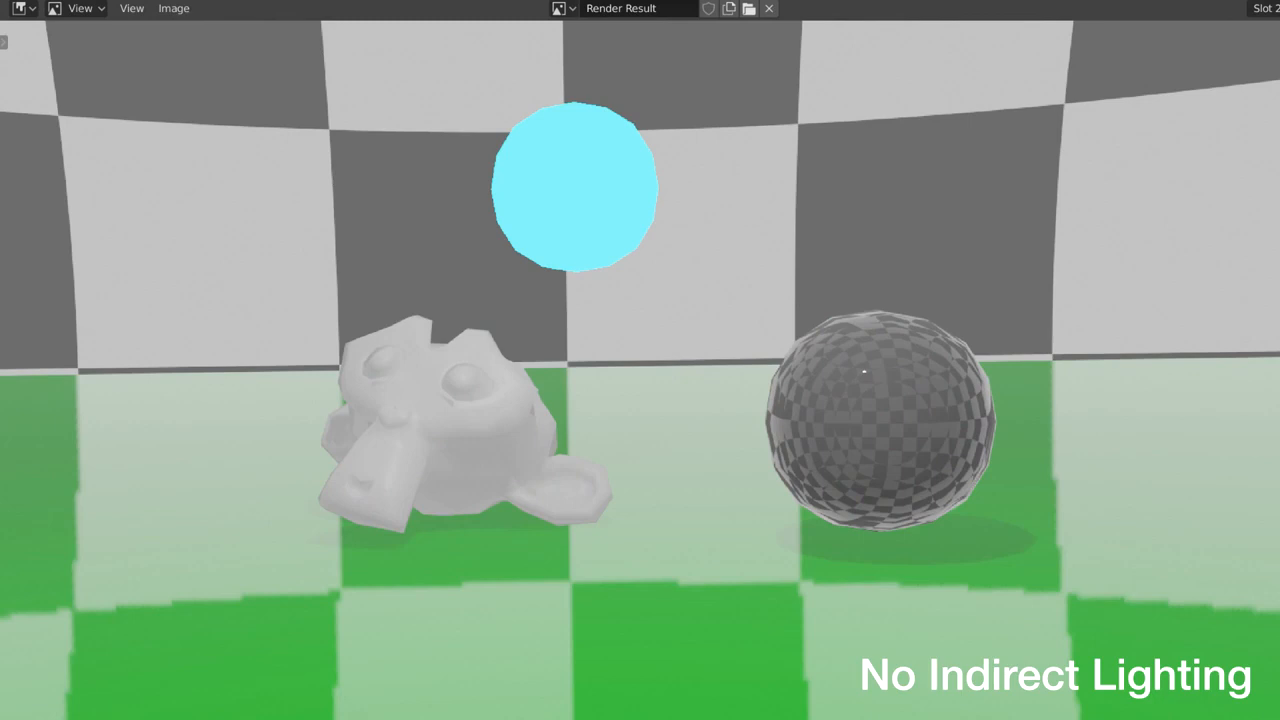
pyautogui.press('j')
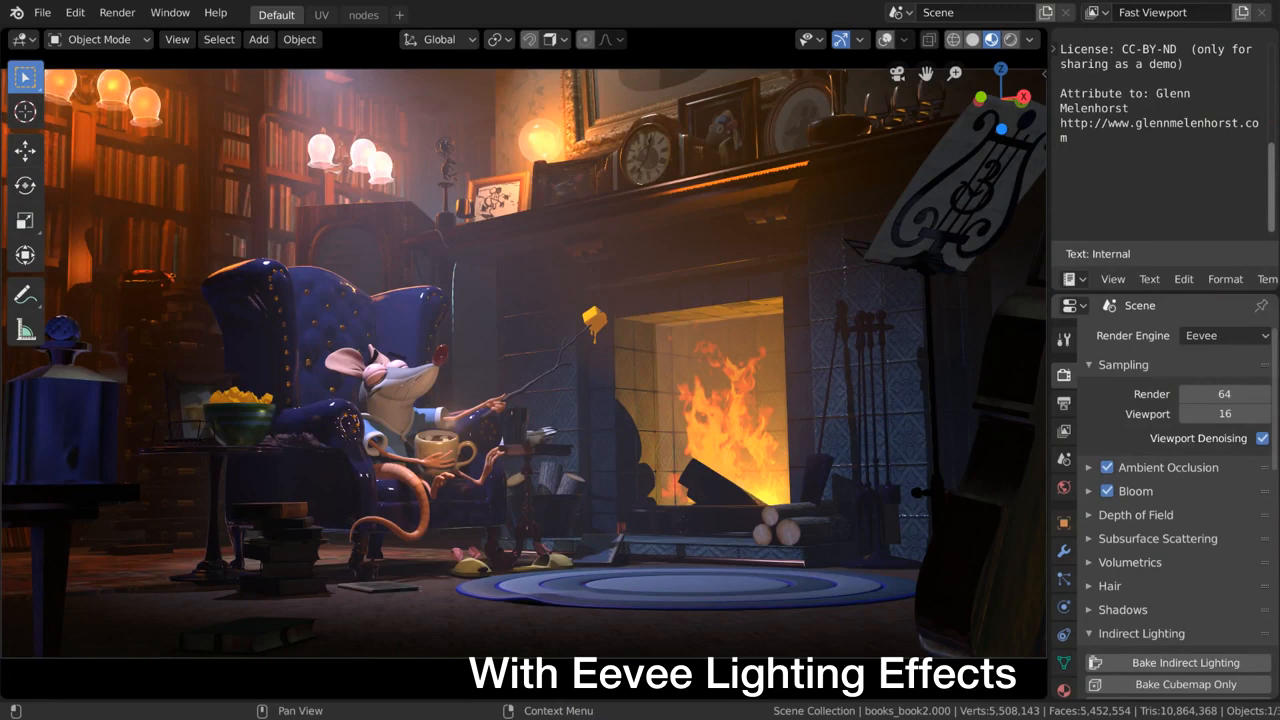
# Examine the Eevee lighting in the mouse-by-the-fireplace demo scene from a new angle.
pyautogui.moveTo(854, 384); pyautogui.dragTo(800, 429, button='middle')
pyautogui.scroll(3, 617, 477)
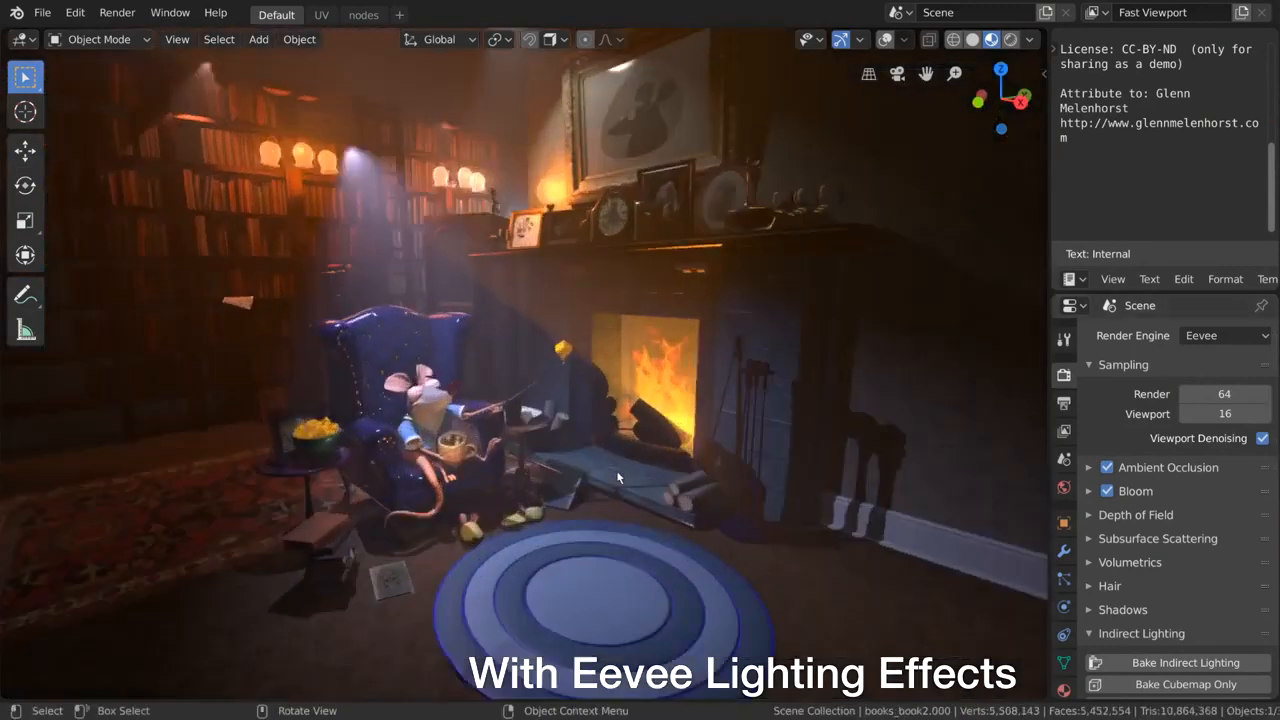